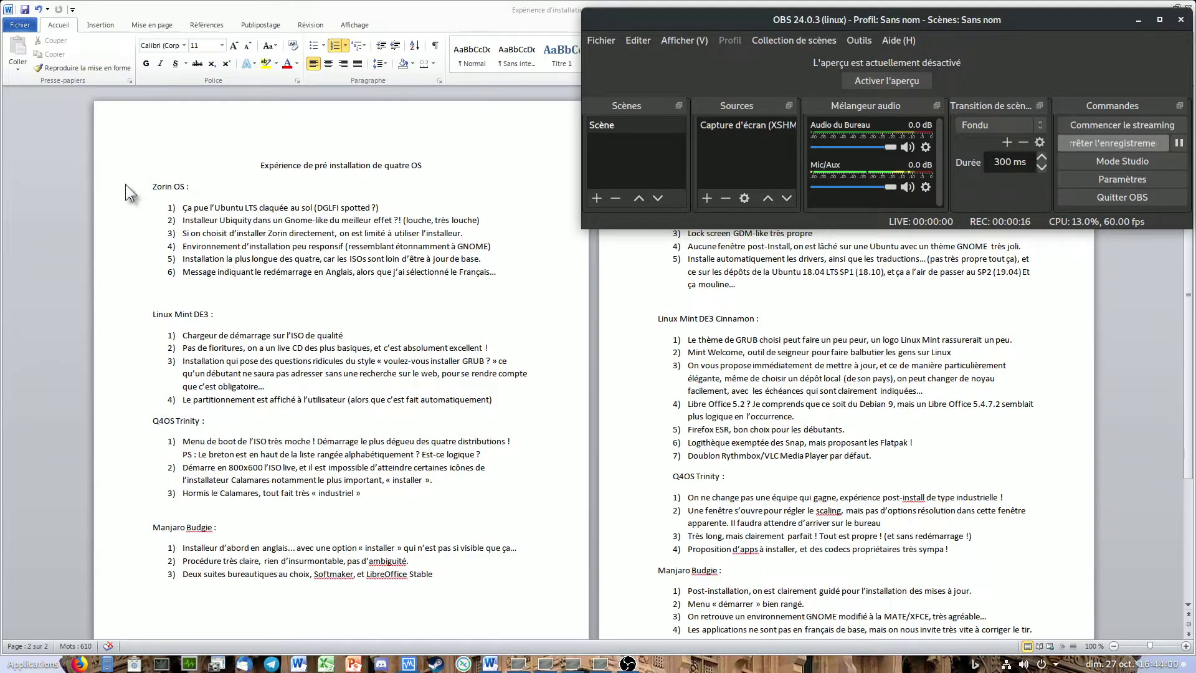
Step: Bring the Word notes forward and remove the indent before the "Q4OS Trinity :" heading in the post-installation notes
left_click(418, 165)
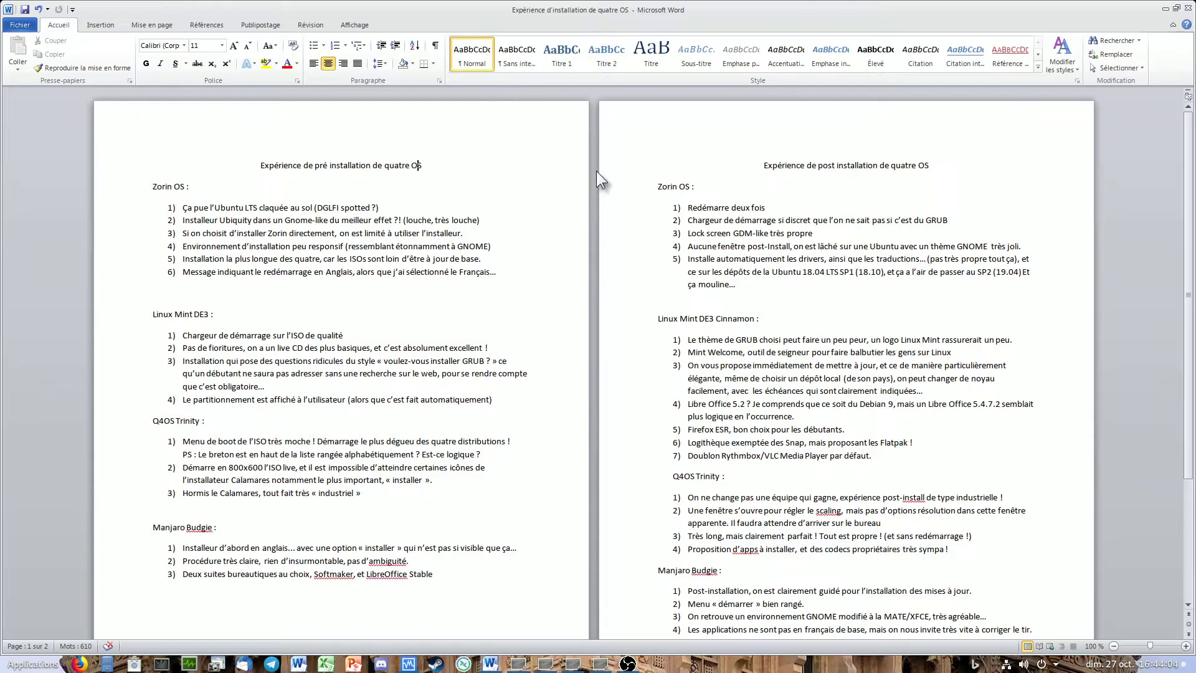
scroll(596, 169, "down", 4)
scroll(596, 169, "up", 3)
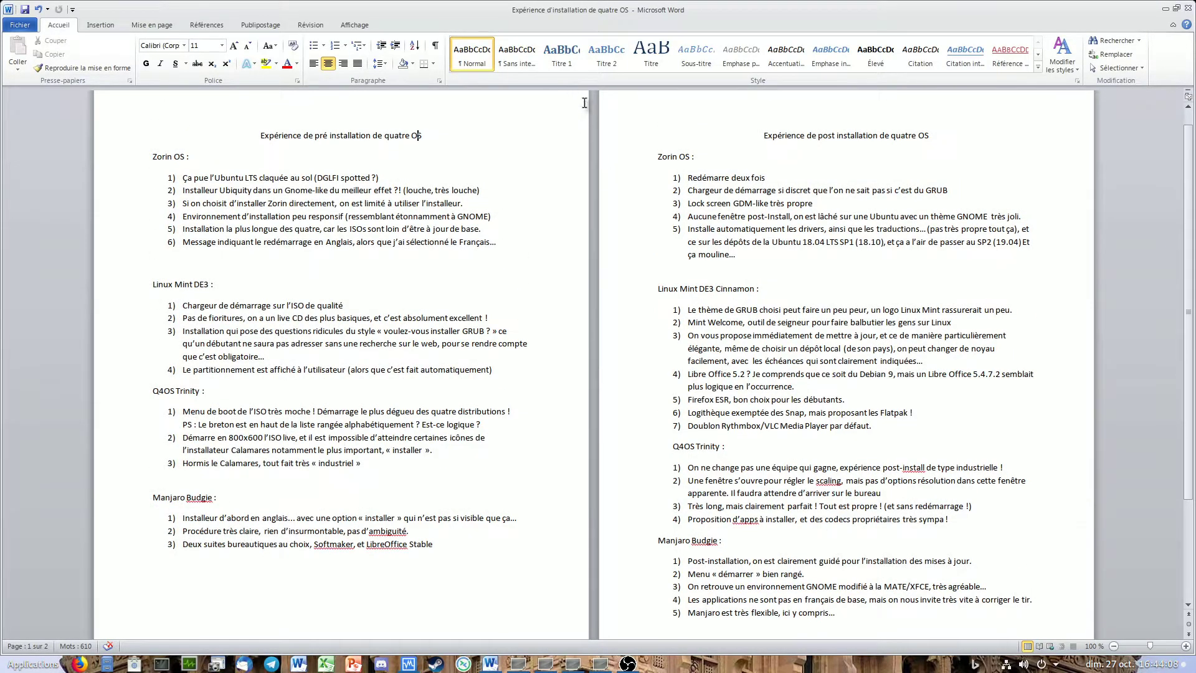
scroll(585, 103, "up", 1)
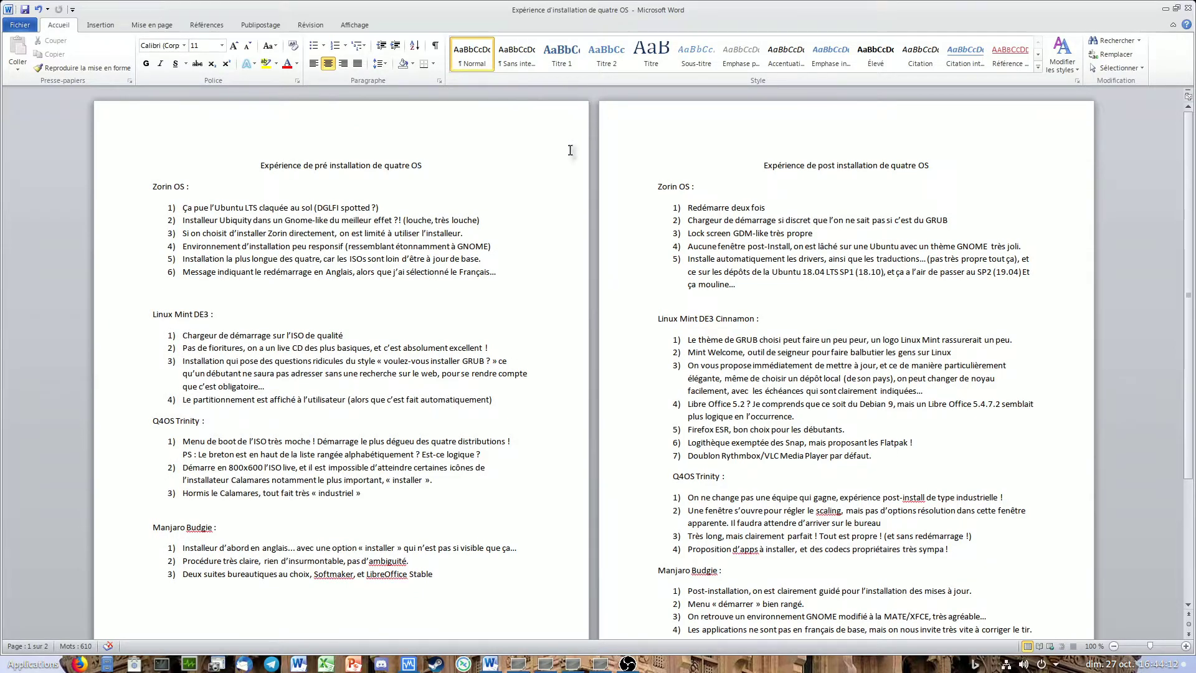
left_click(335, 186)
left_click(667, 483)
key("BackSpace")
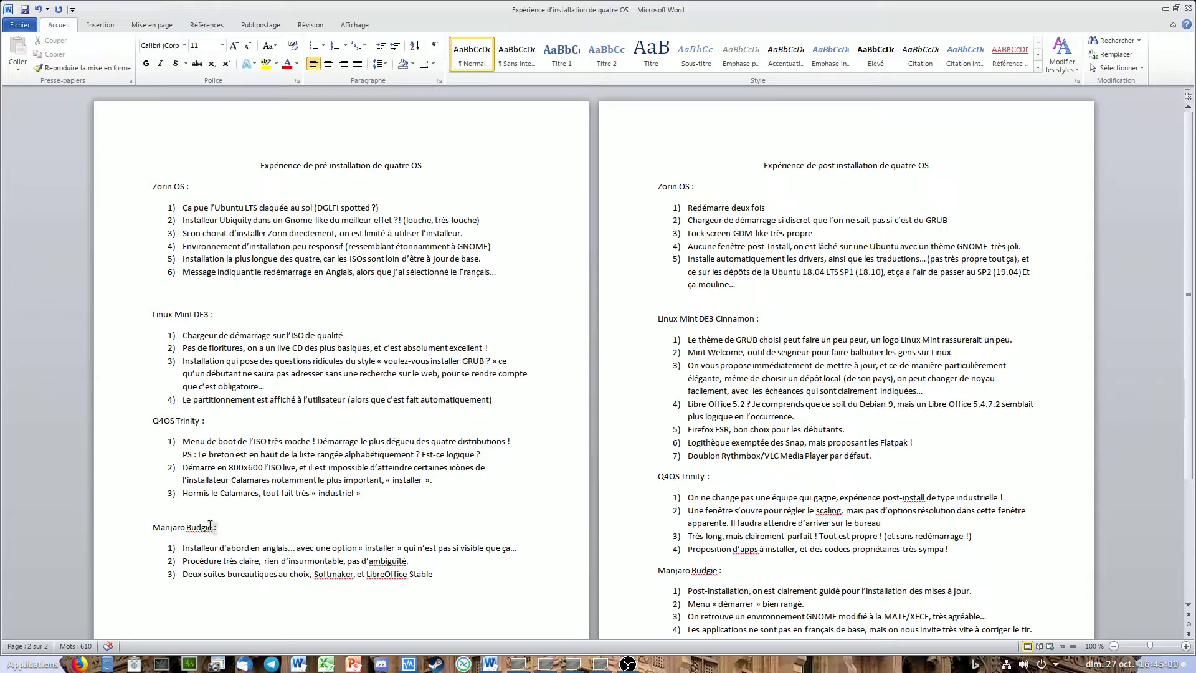
Step: Read through the pre-installation notes, marking the Manjaro Budgie heading and the first Zorin OS points along the way
mouse_move(213, 529)
left_mouse_down()
mouse_move(188, 530)
mouse_move(215, 527)
left_mouse_up()
left_click_drag(213, 526, 219, 528)
left_click_drag(182, 207, 260, 205)
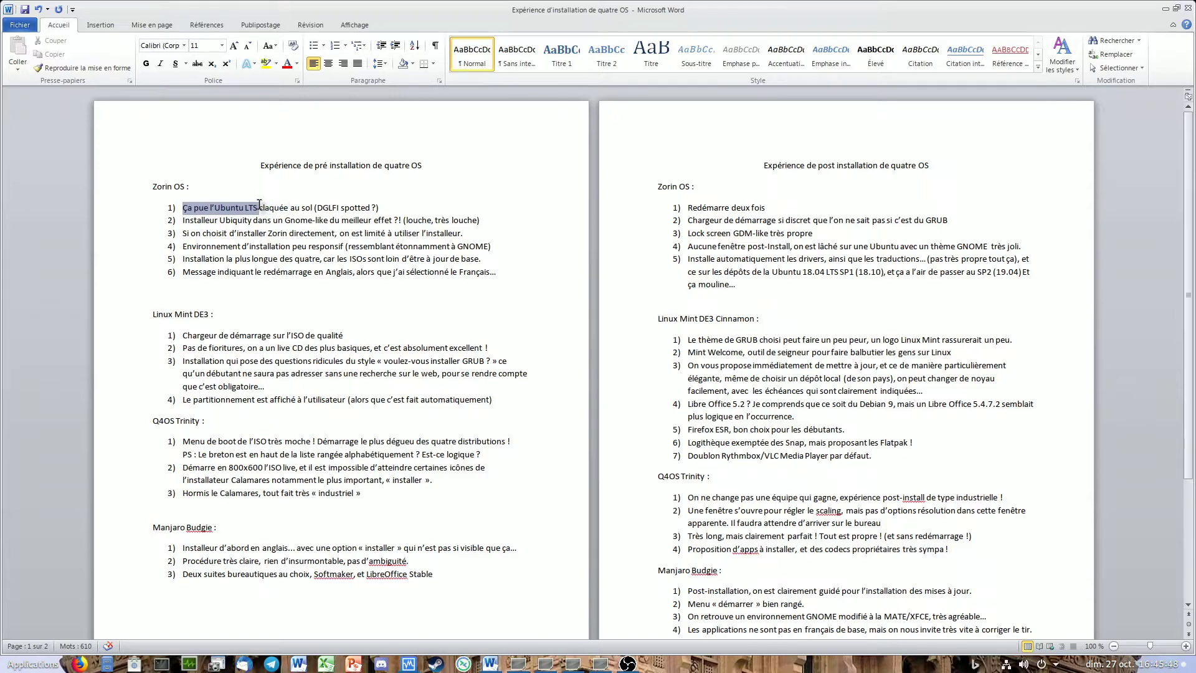
left_click_drag(259, 205, 331, 219)
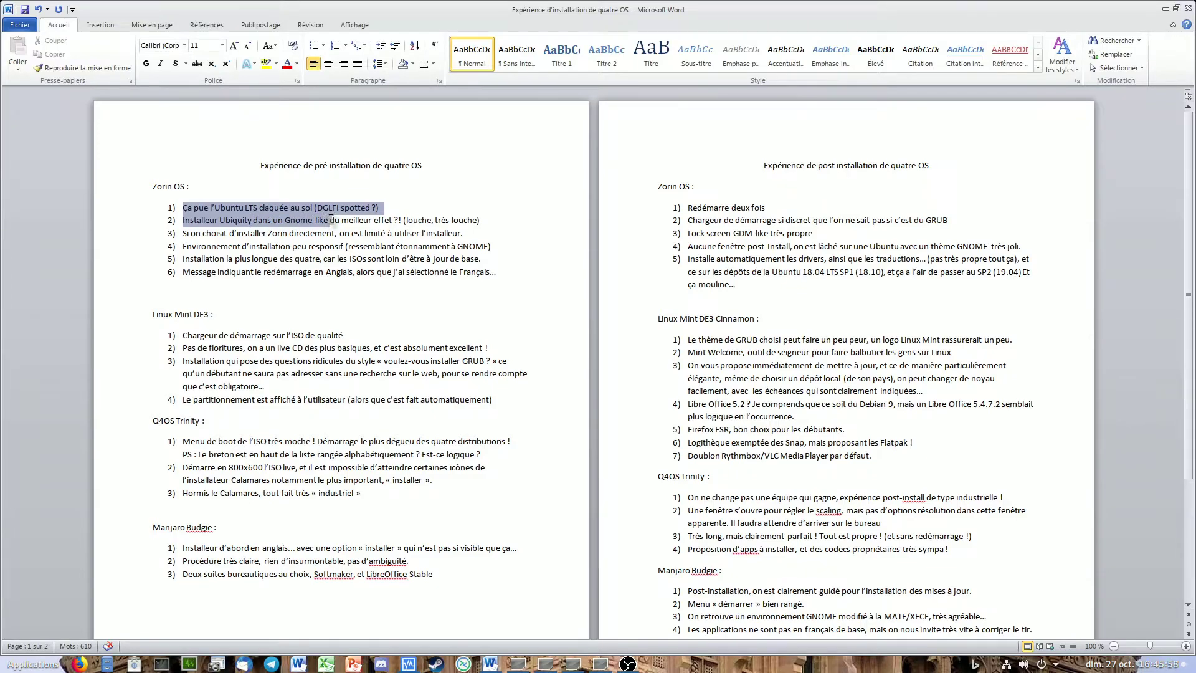
left_click(331, 219)
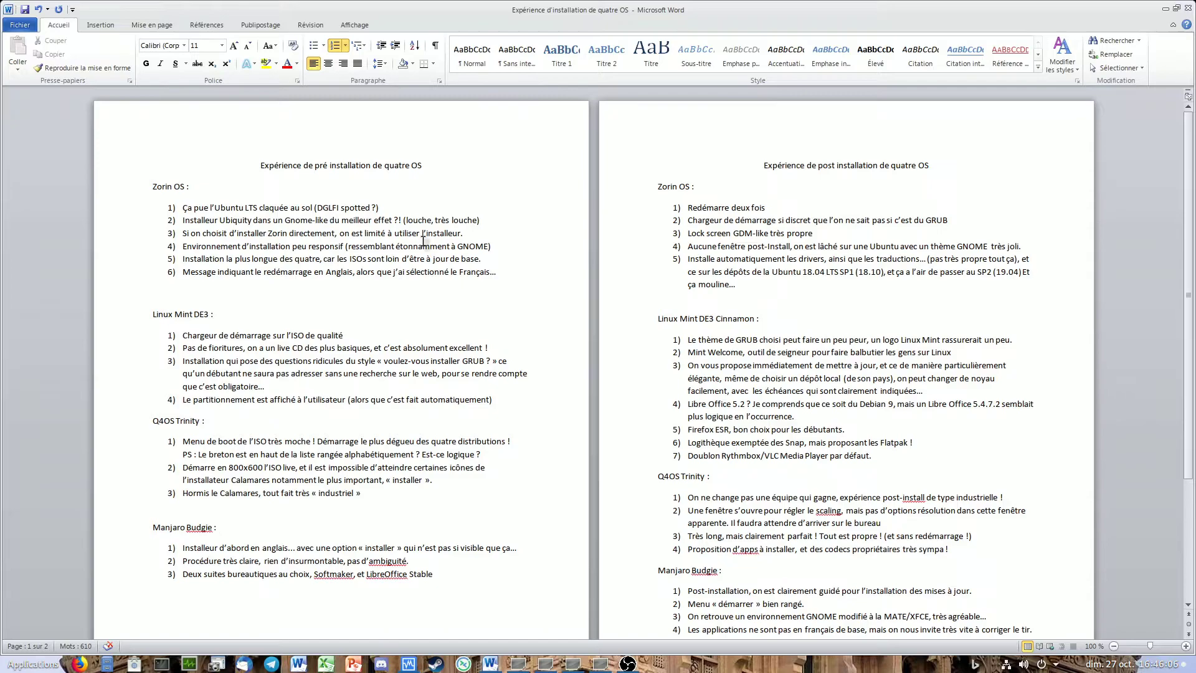
left_click(472, 237)
left_click(498, 256)
Step: Switch to the Zorin OS virtual machine in VirtualBox and sign in with the account password
left_click(522, 665)
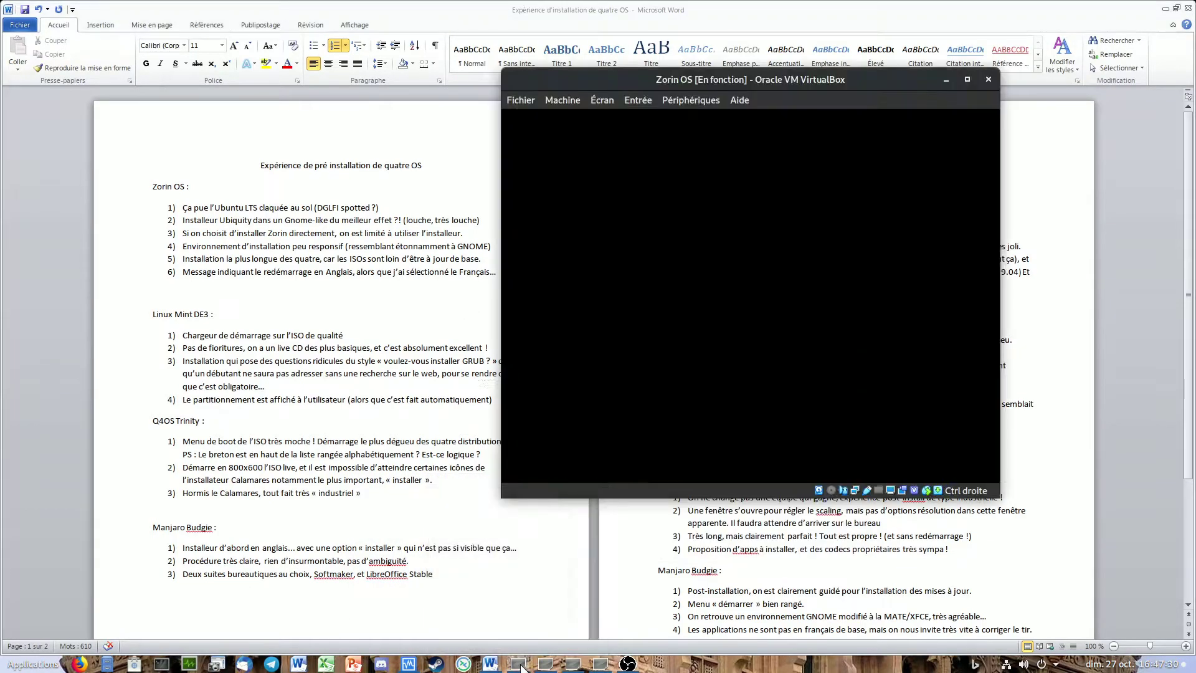
left_click(691, 330)
key("Return")
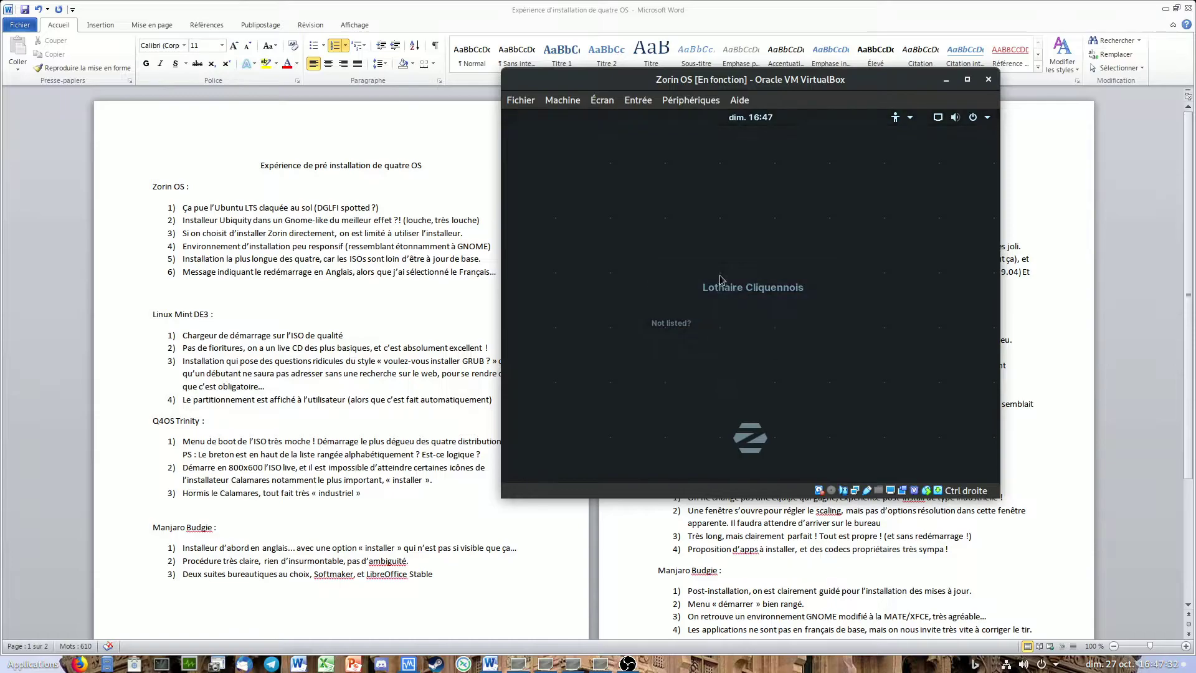
type("a")
key("Return")
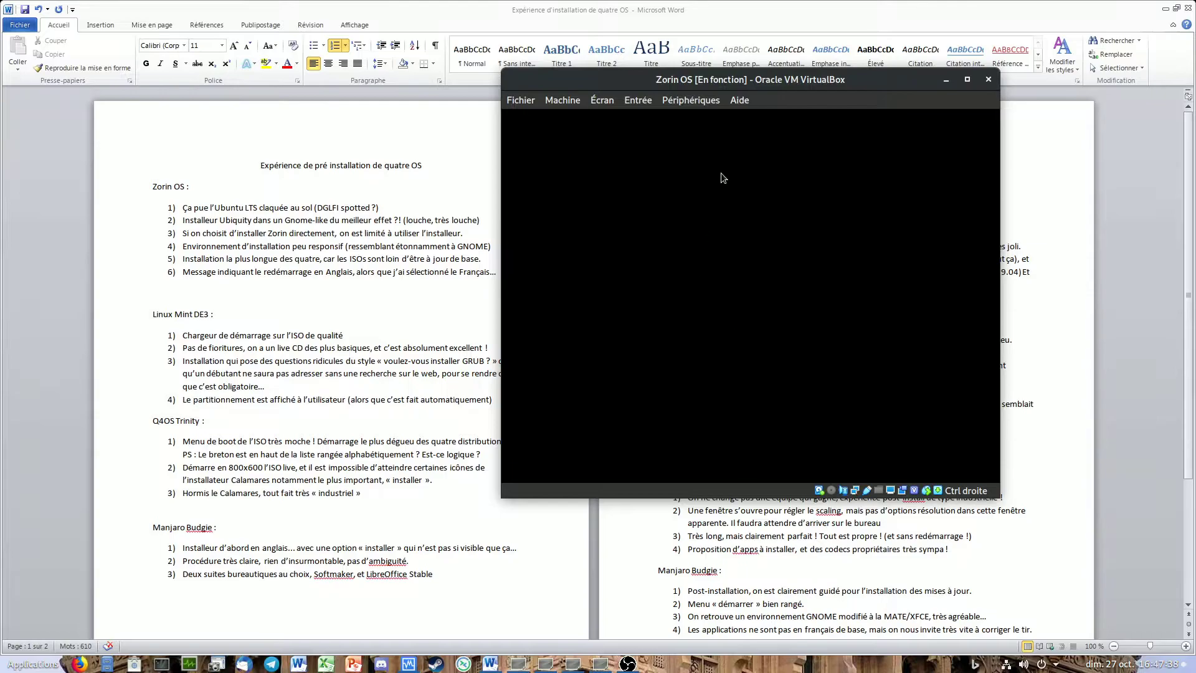
Step: Open the Zorin OS system settings, and reposition and enlarge the virtual machine window
left_click_drag(802, 83, 618, 58)
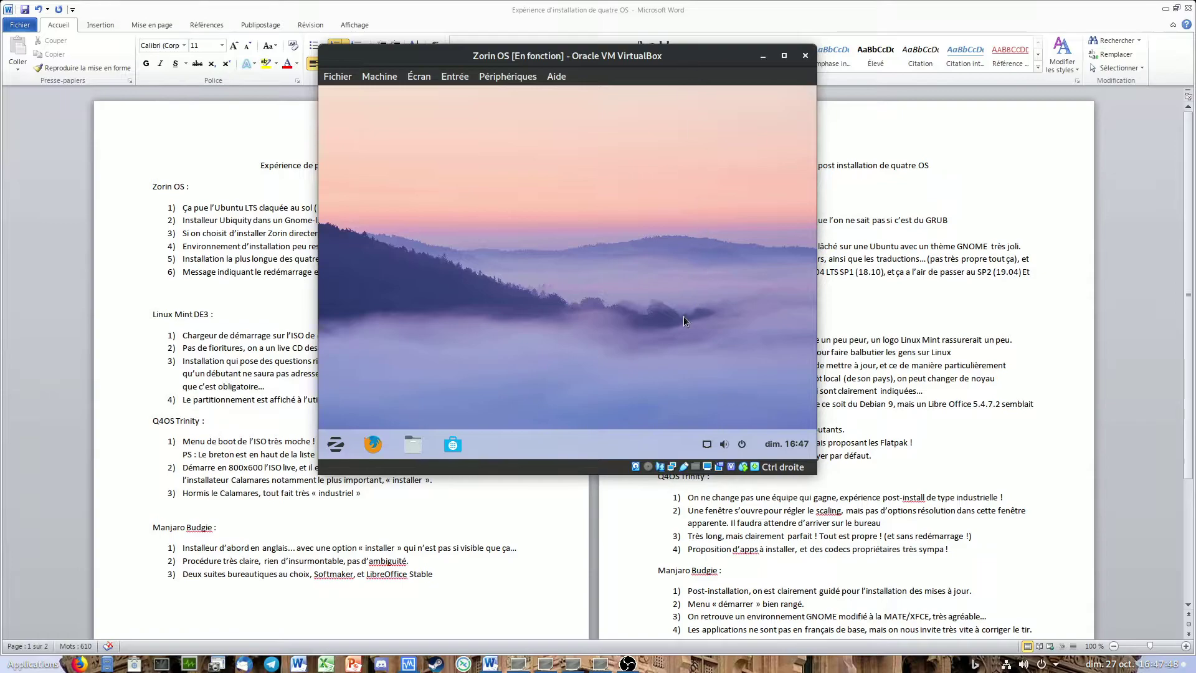
left_click(340, 448)
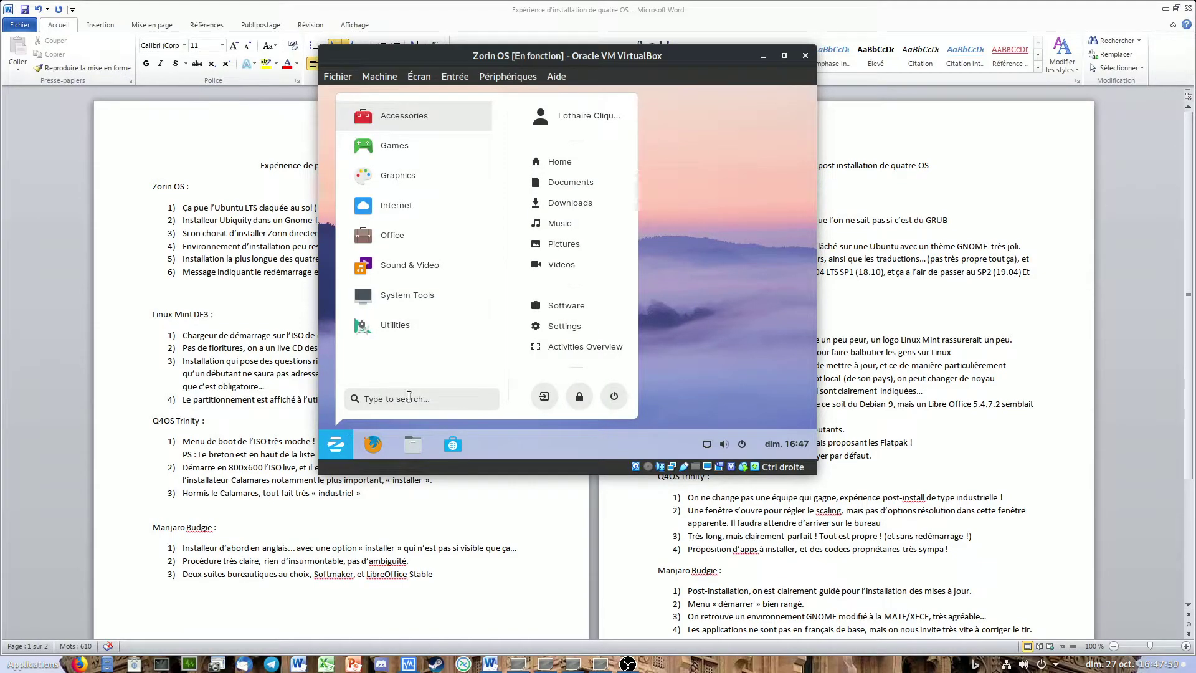
left_click(570, 329)
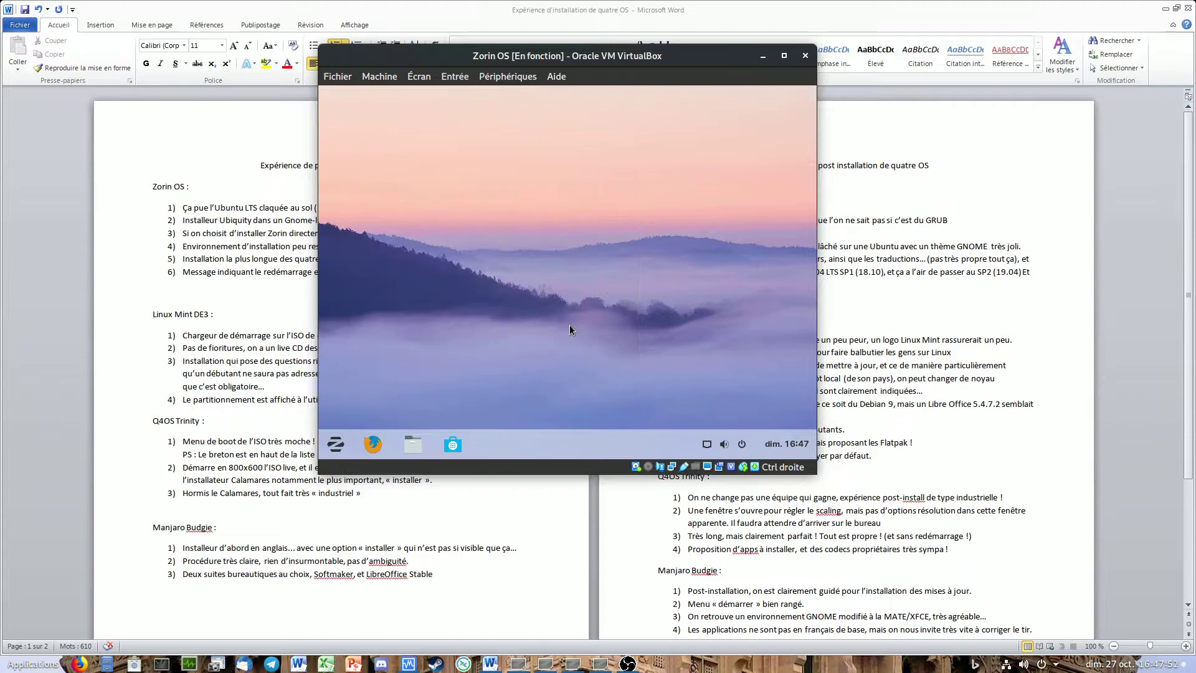
left_click_drag(816, 473, 1106, 592)
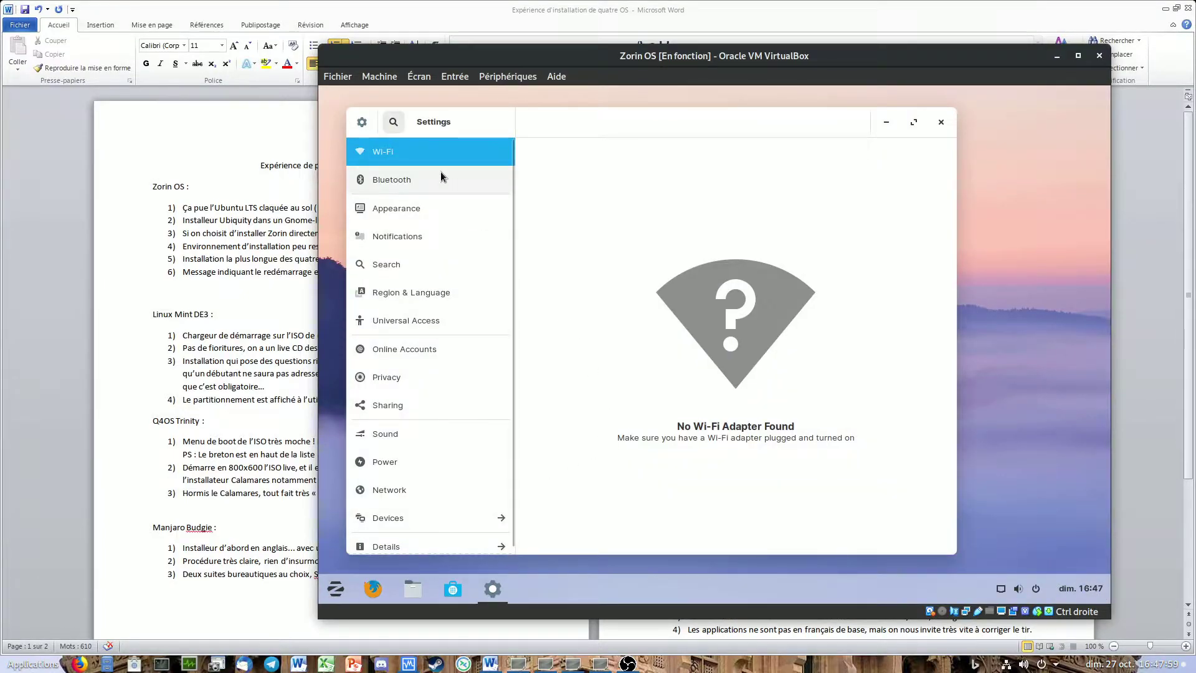
Step: Set the Zorin OS language to Français (France) in the Region & Language settings and restart the session
left_click(441, 177)
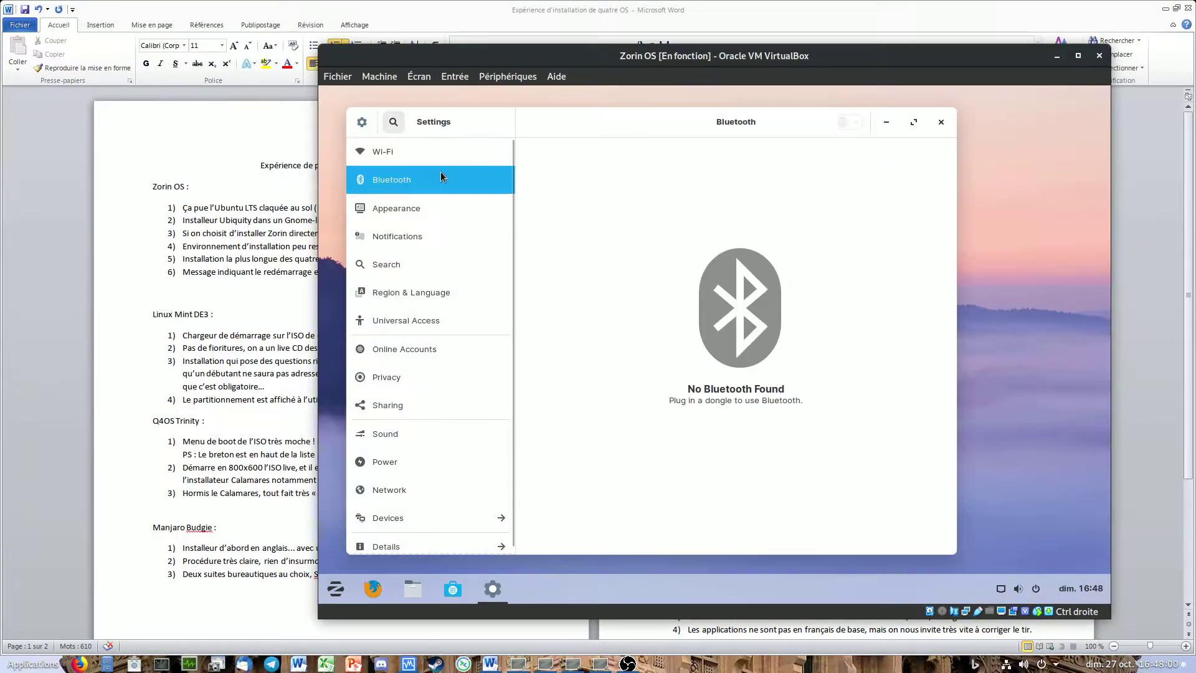
left_click(439, 205)
left_click(435, 237)
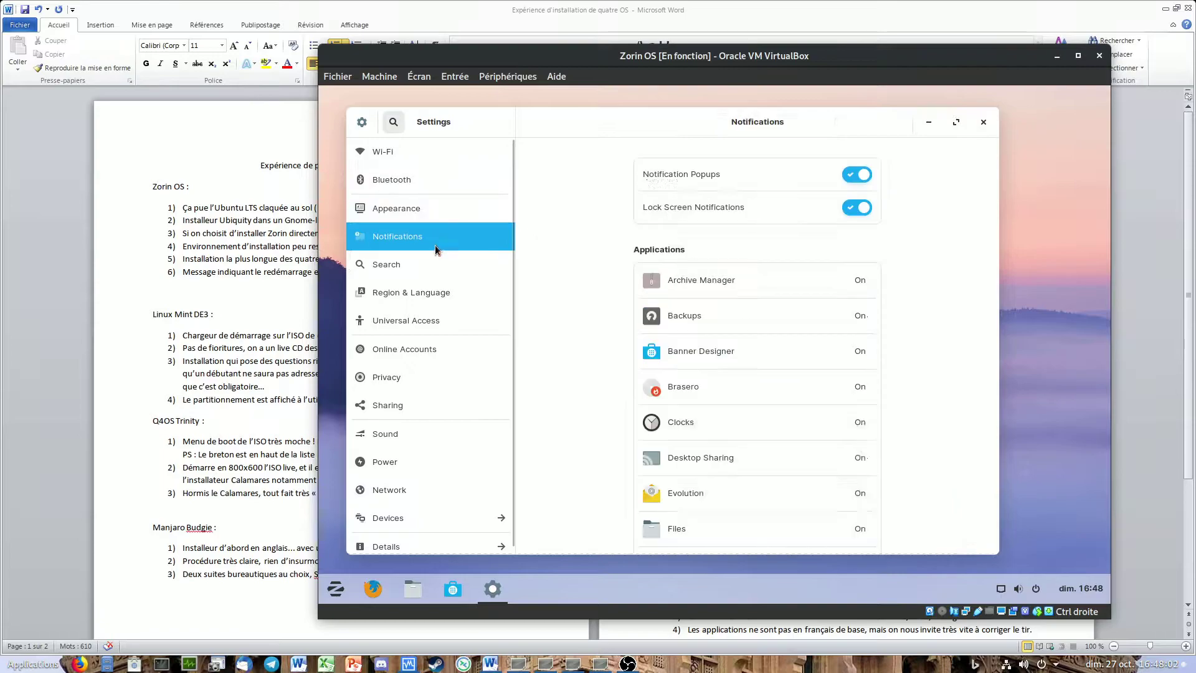
left_click(427, 266)
left_click(434, 293)
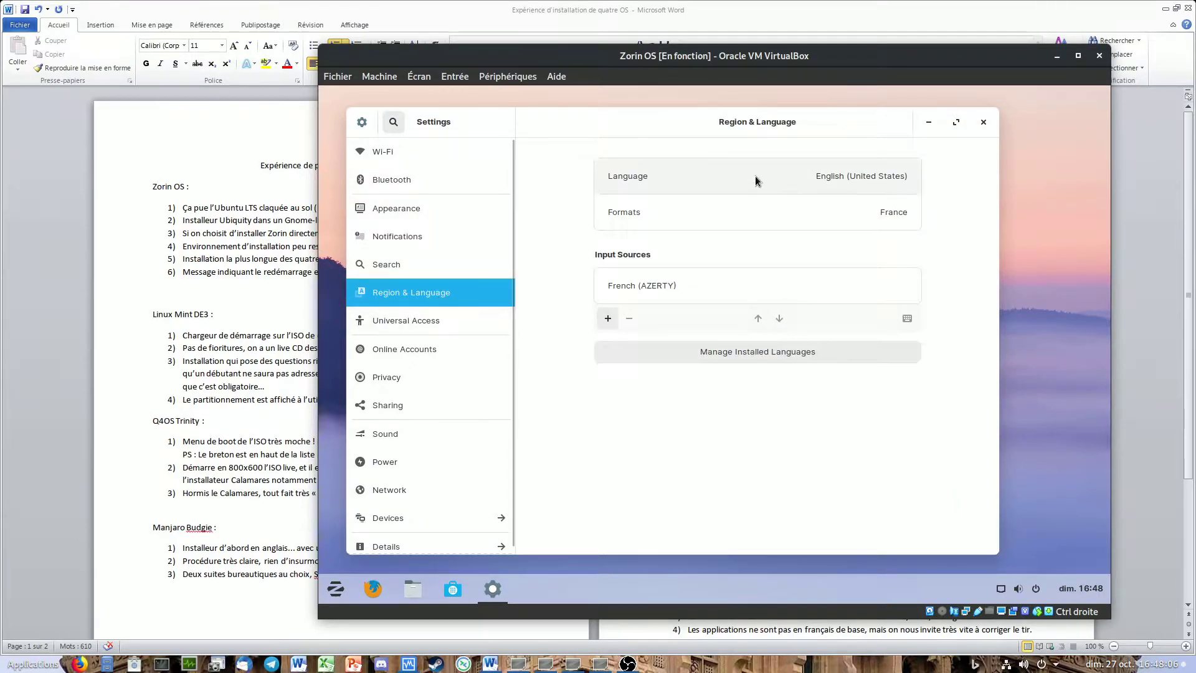
left_click(756, 181)
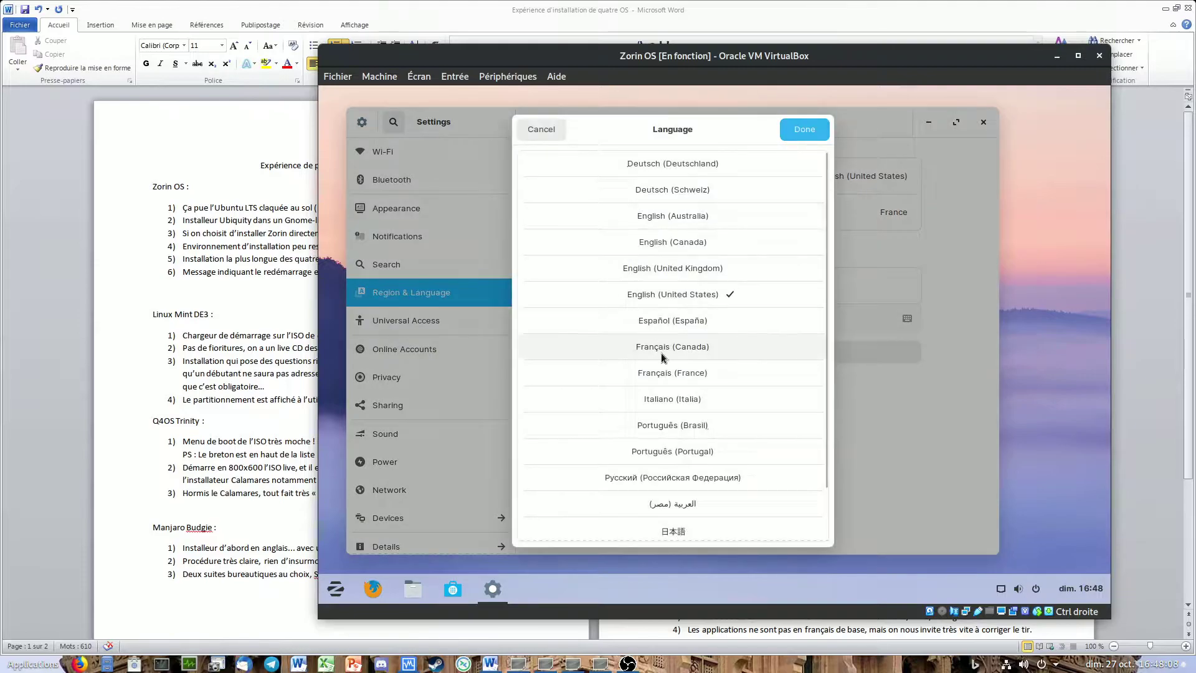
left_click(689, 378)
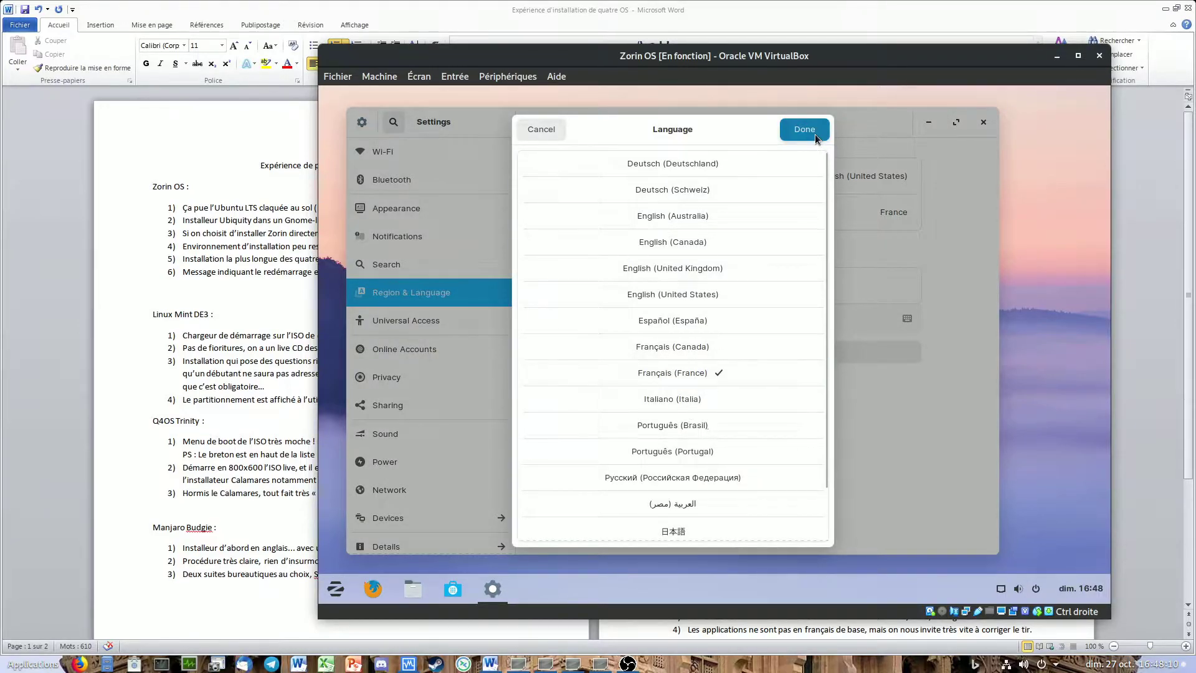
left_click(803, 129)
left_click(877, 211)
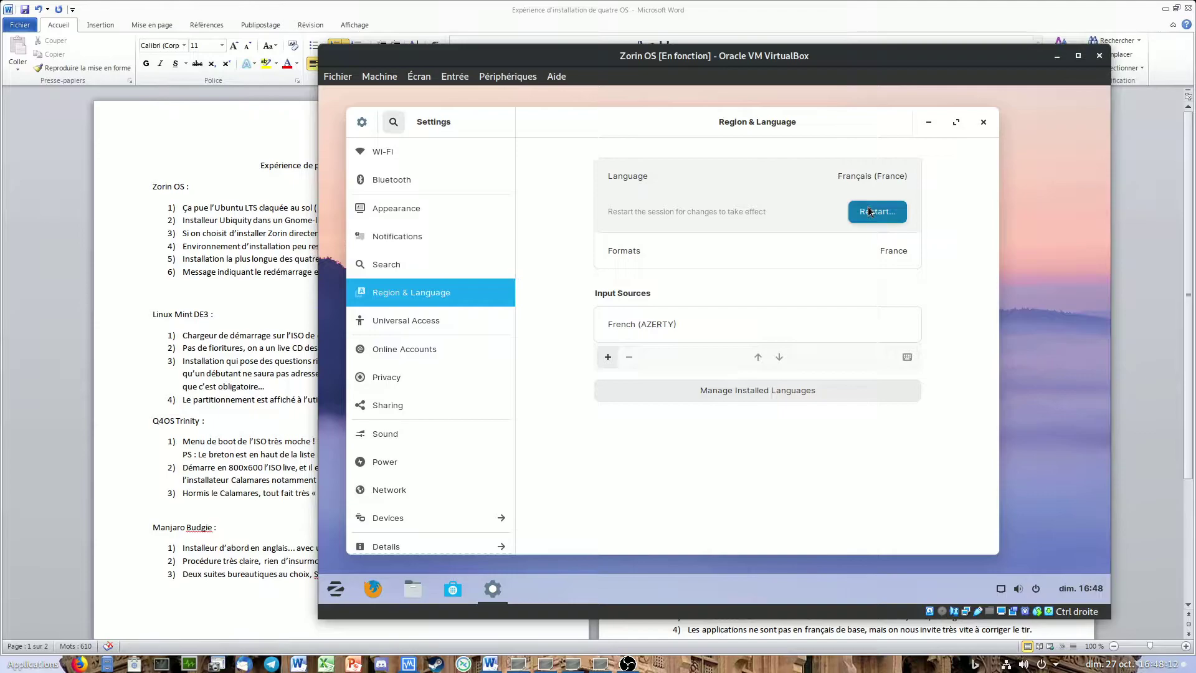
left_click(837, 387)
Step: Sign back in with the account password and update the standard folder names to French, opting out of further prompts
left_click(730, 322)
type("••")
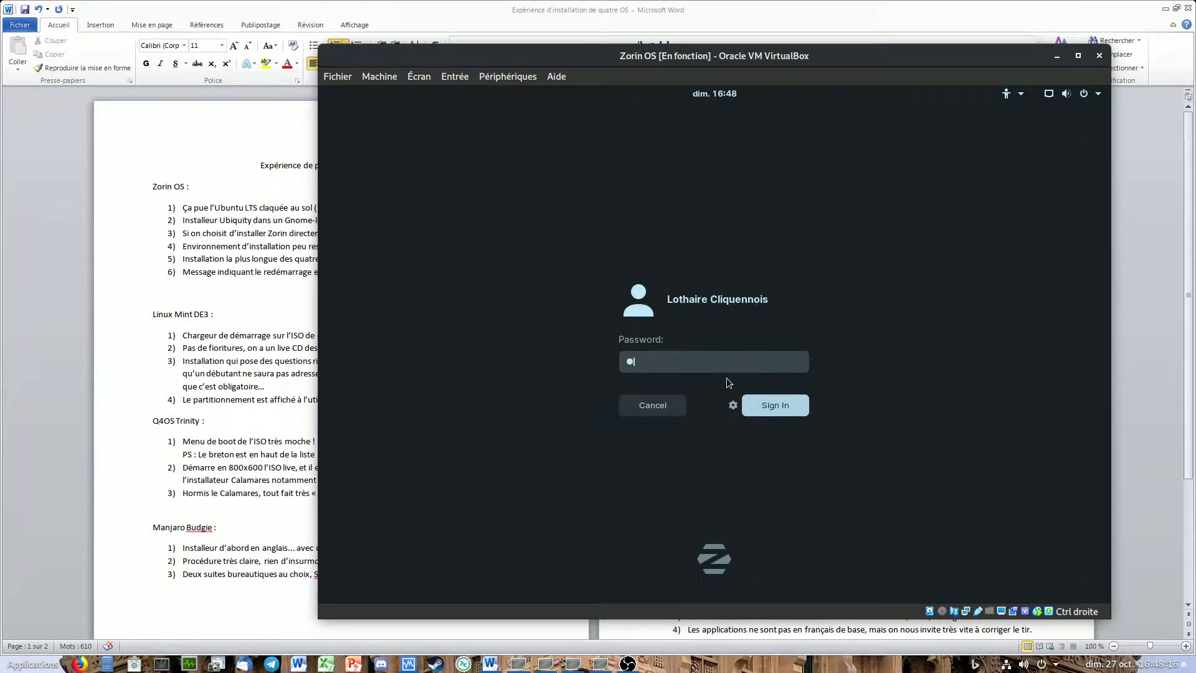
key("Return")
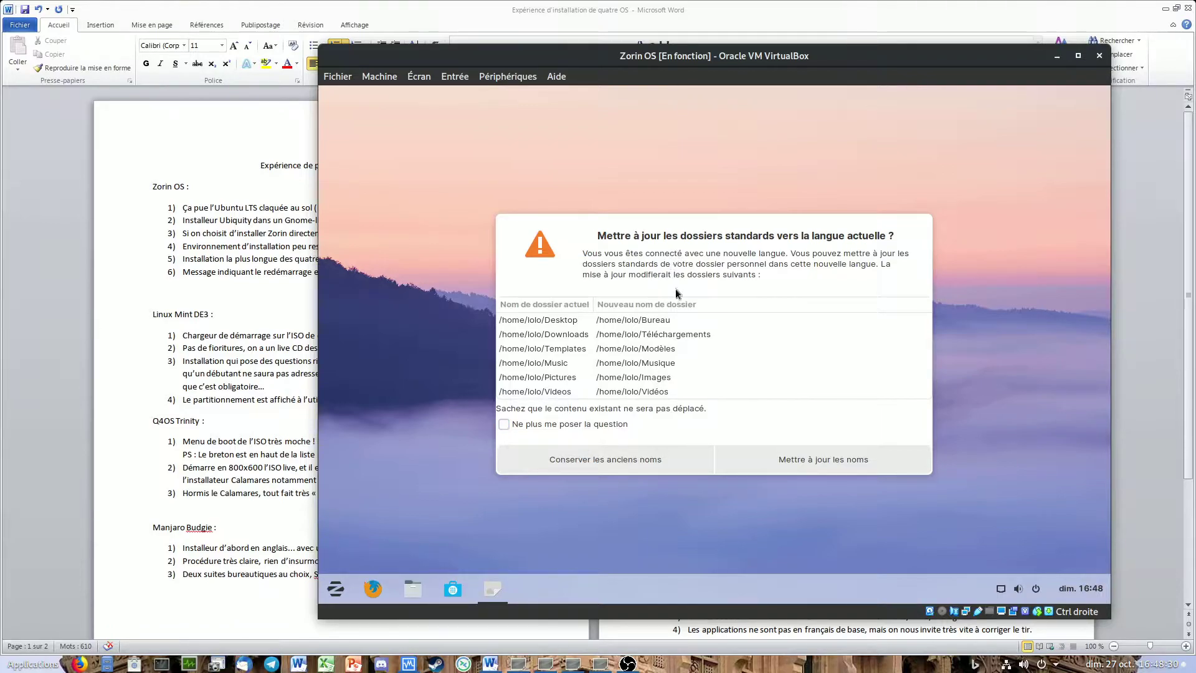
left_click(611, 426)
left_click(834, 464)
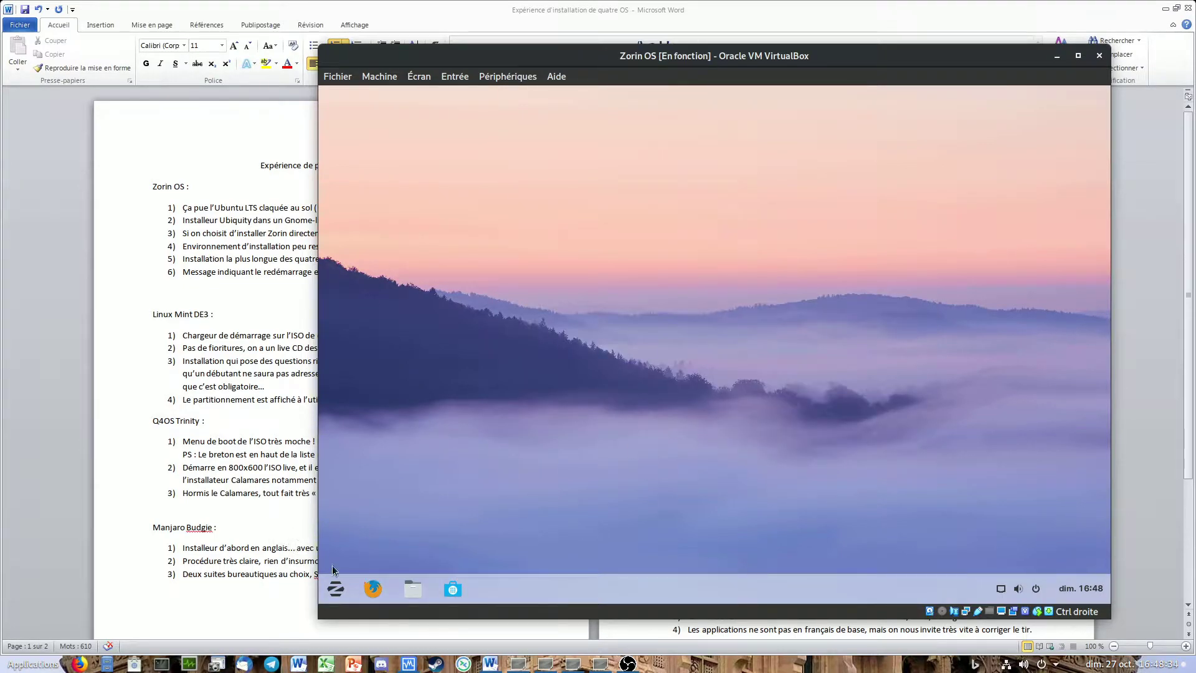
Step: Look at the Accessoires applications, then launch LibreOffice Writer from the Bureautique applications and bring its window forward
left_click(332, 593)
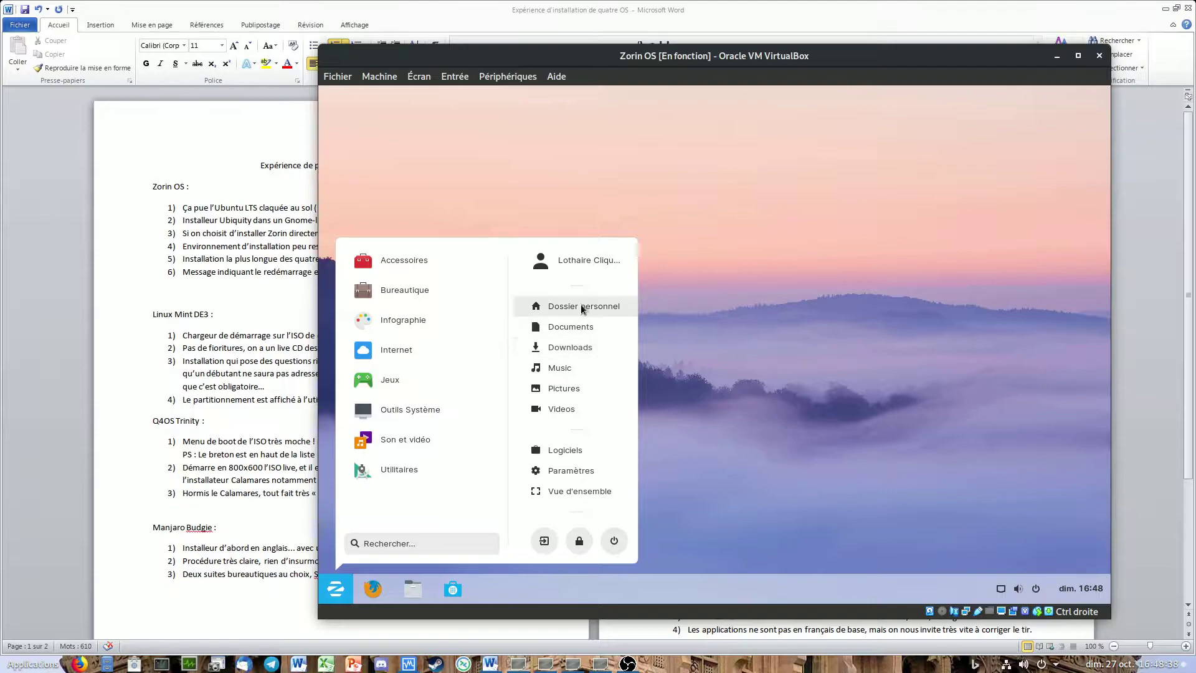
left_click(441, 259)
left_click(392, 509)
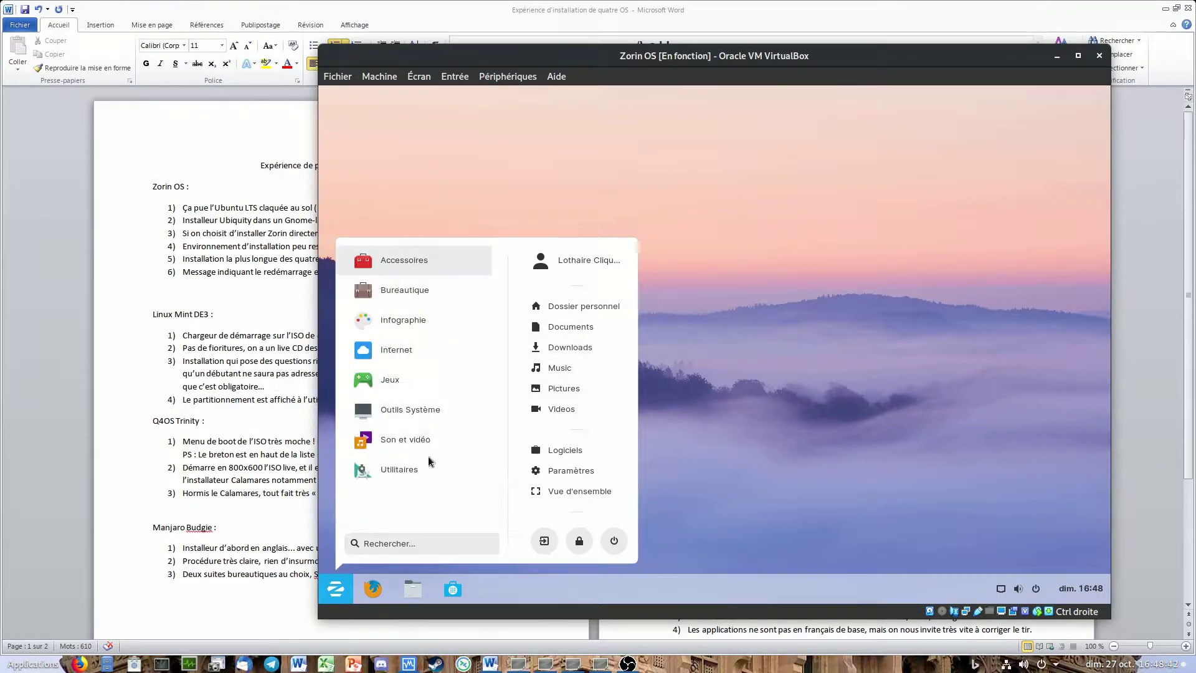
left_click(439, 294)
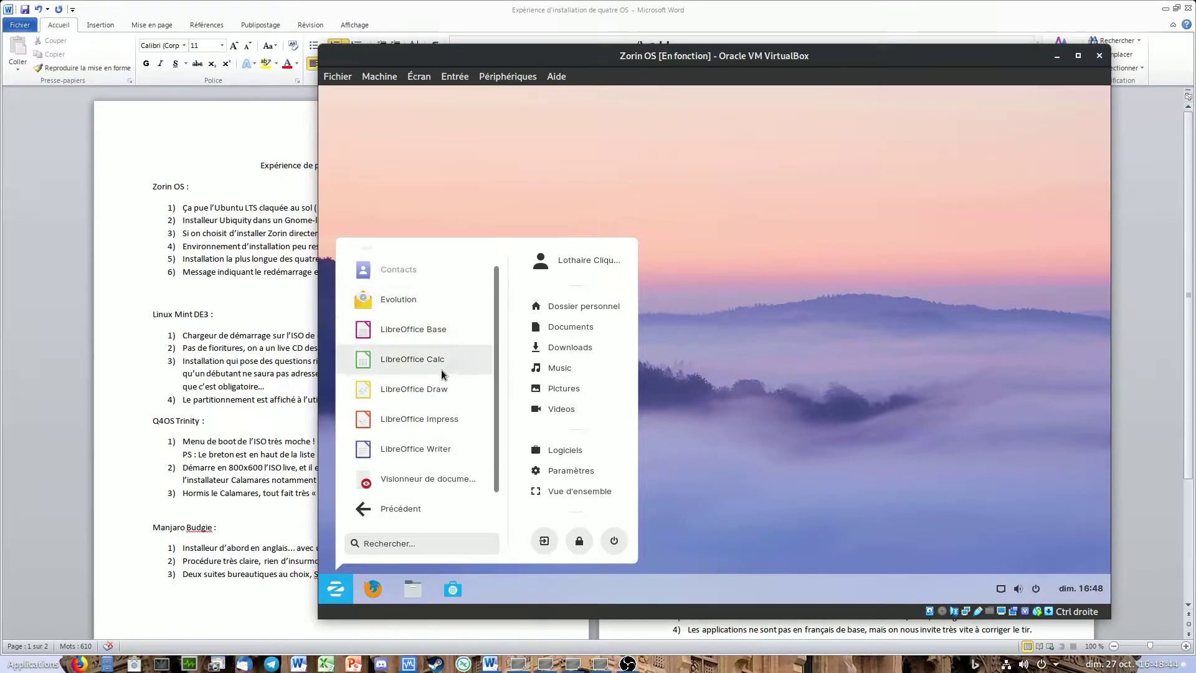
left_click(428, 447)
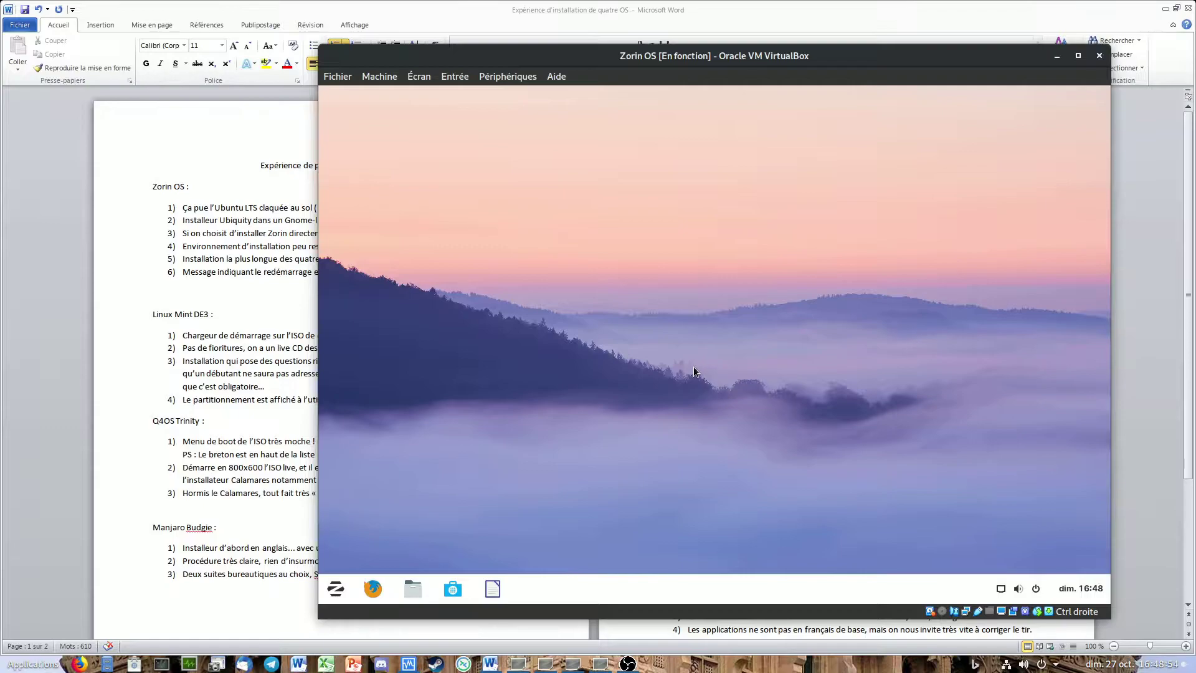
left_click(495, 589)
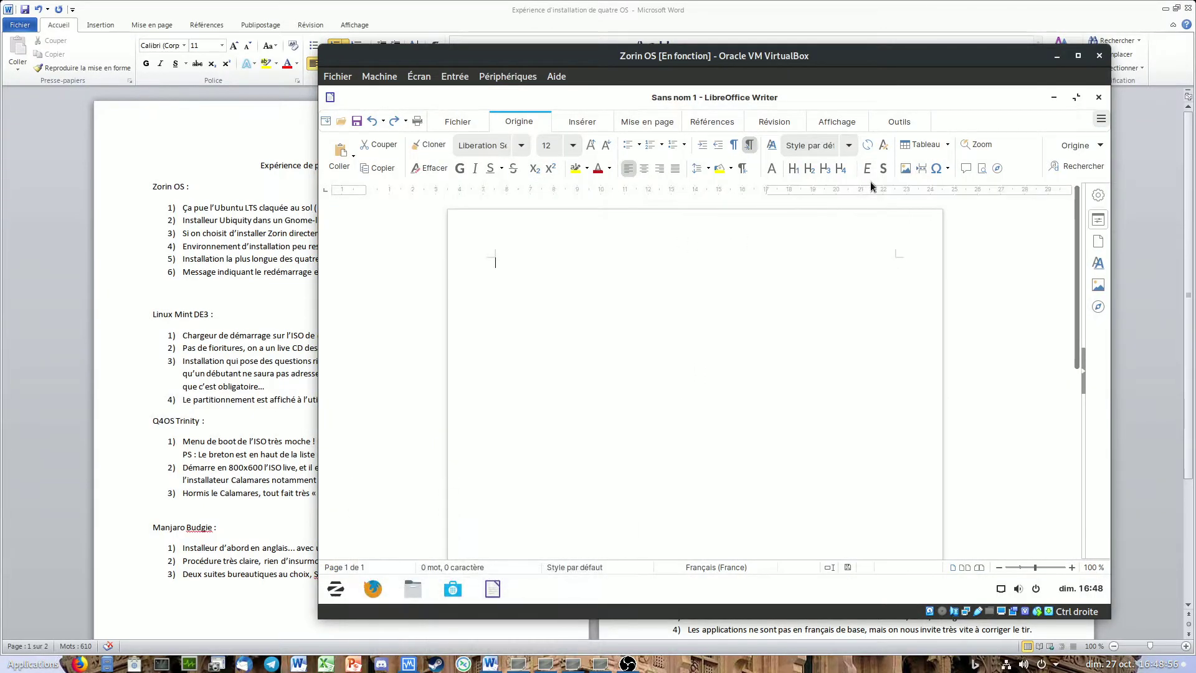
Step: Examine Writer's command groups for tools, view, references, page layout, insertion, home and file
left_click(910, 122)
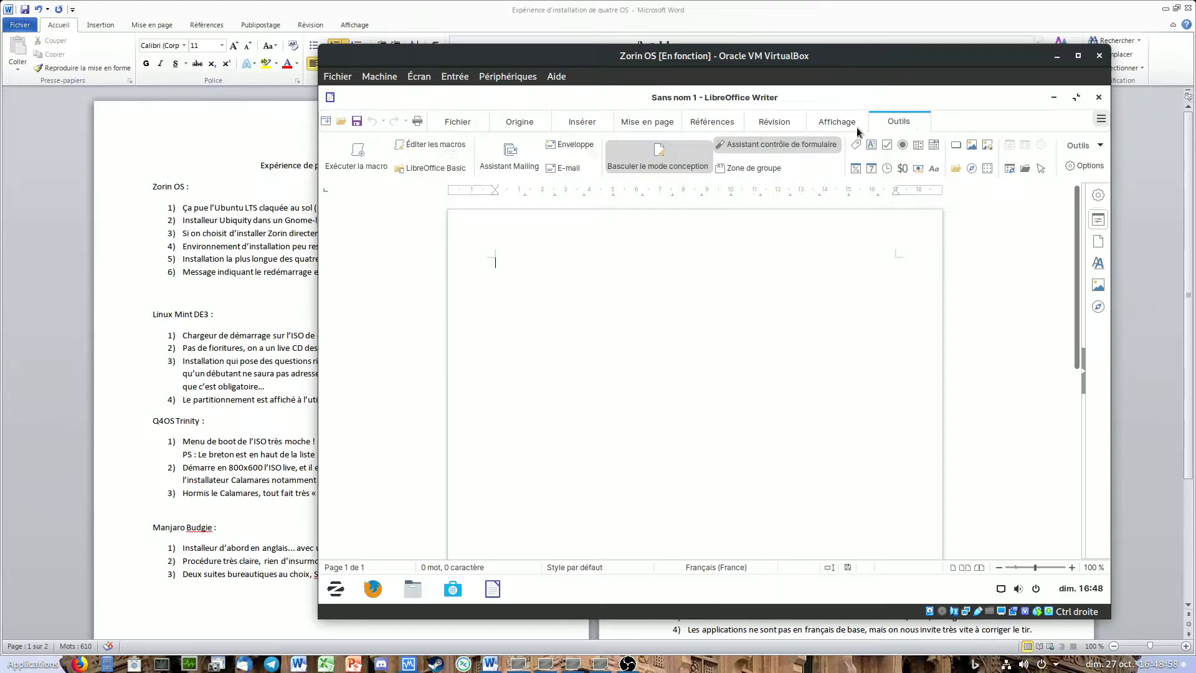
left_click(836, 121)
left_click(712, 121)
left_click(654, 122)
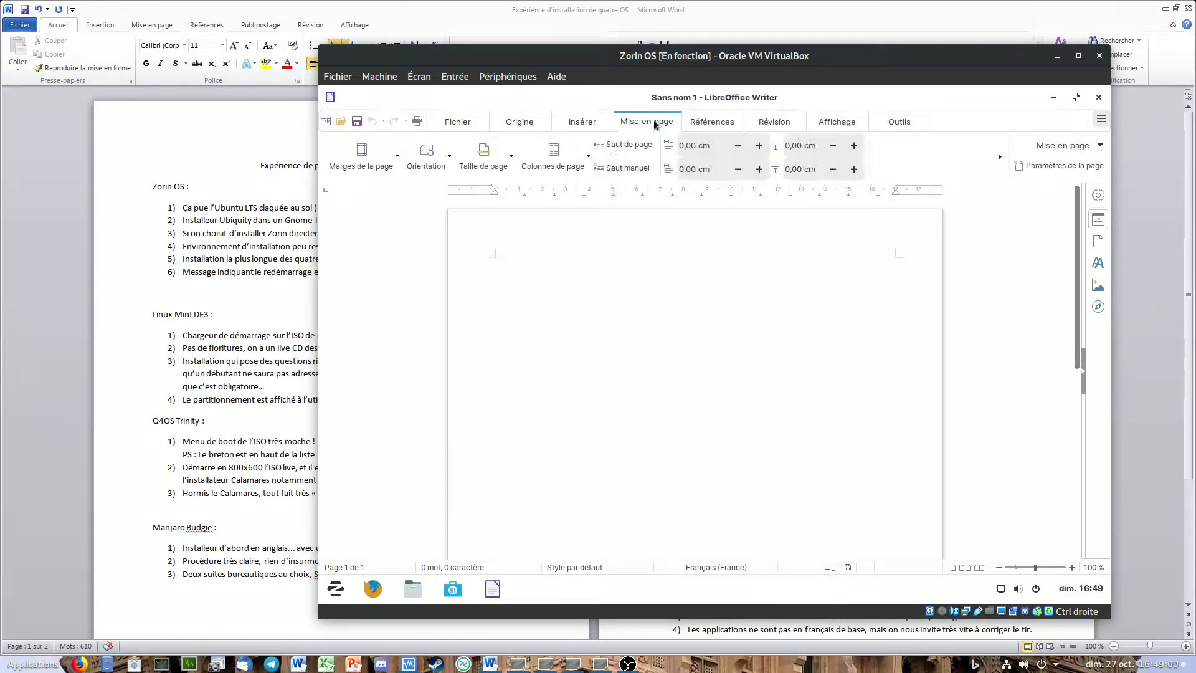
left_click(582, 121)
left_click_drag(566, 50, 527, 51)
left_click(483, 122)
left_click(418, 123)
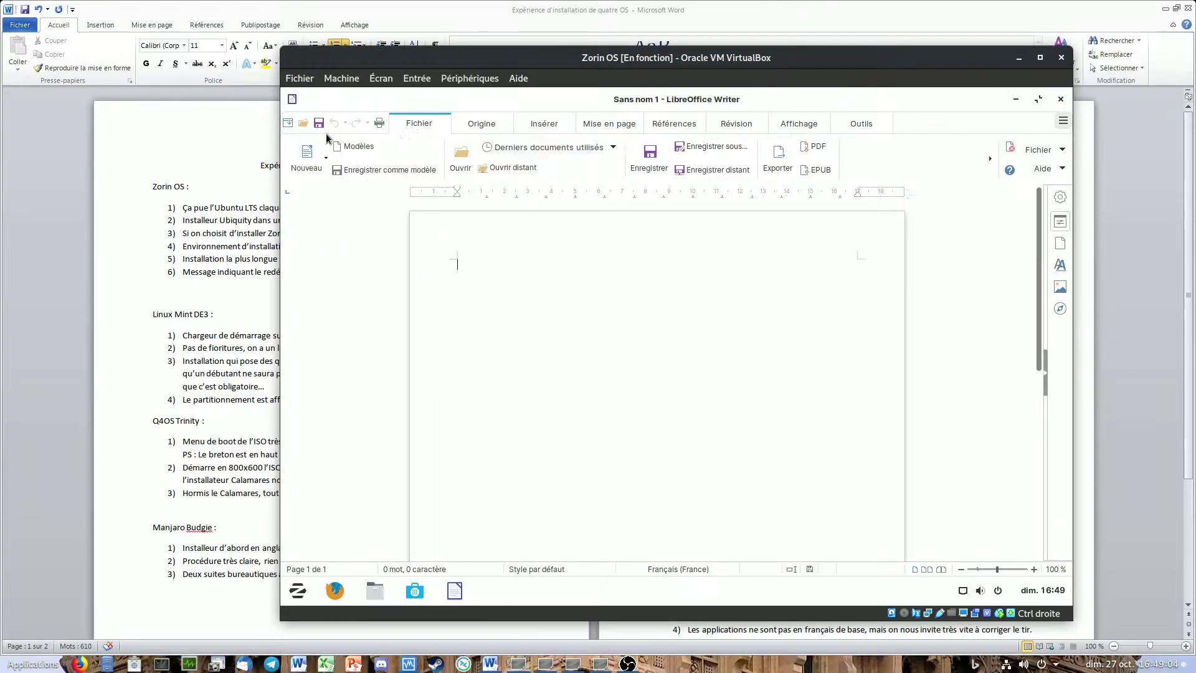
Step: Open and close the LibreOffice help, and check the LibreOffice version in the À propos information
left_click(1064, 124)
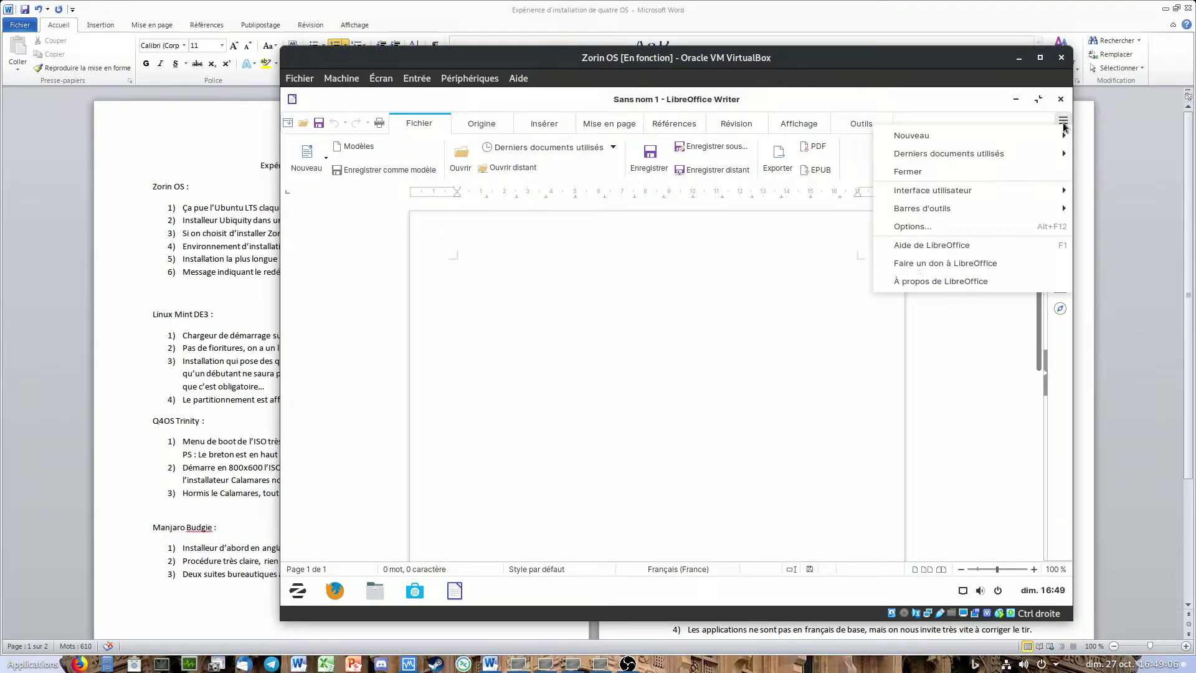
left_click(934, 245)
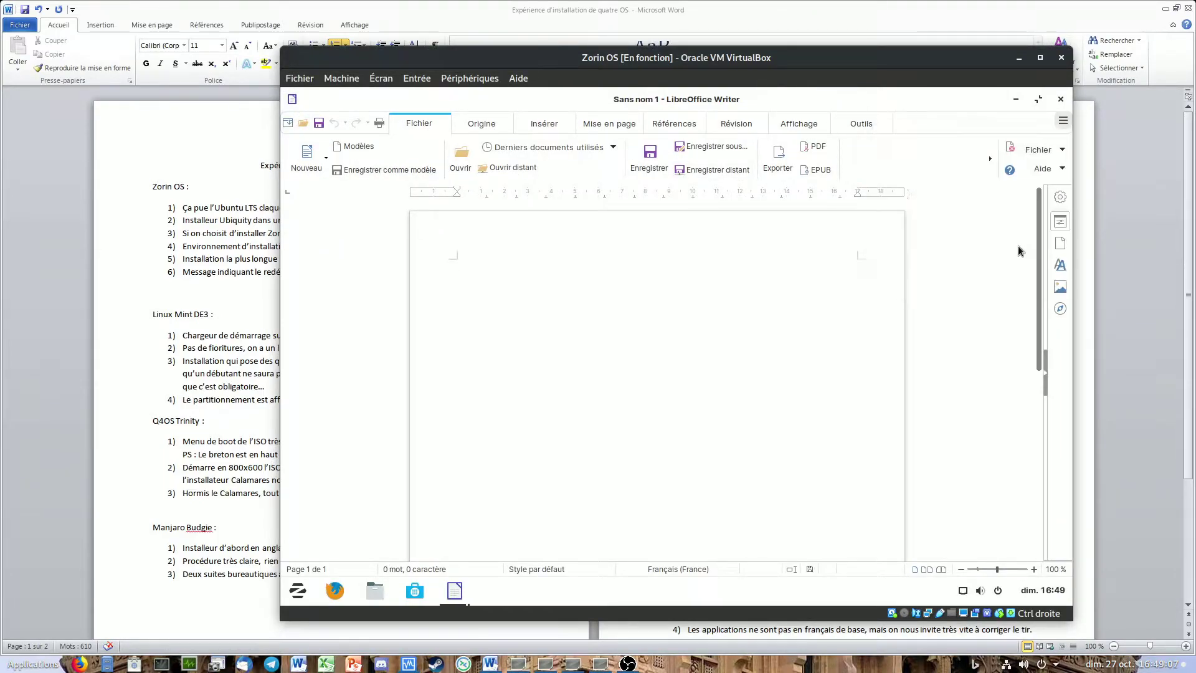
left_click(1059, 100)
left_click(1063, 121)
left_click(993, 277)
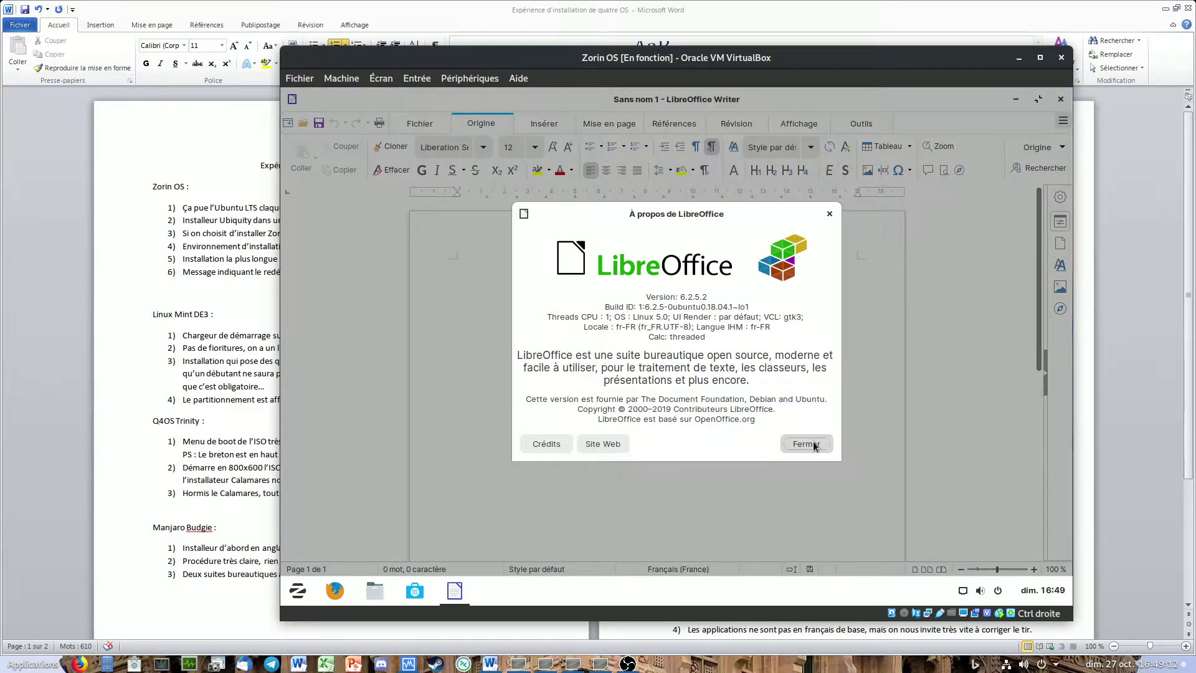
left_click(813, 443)
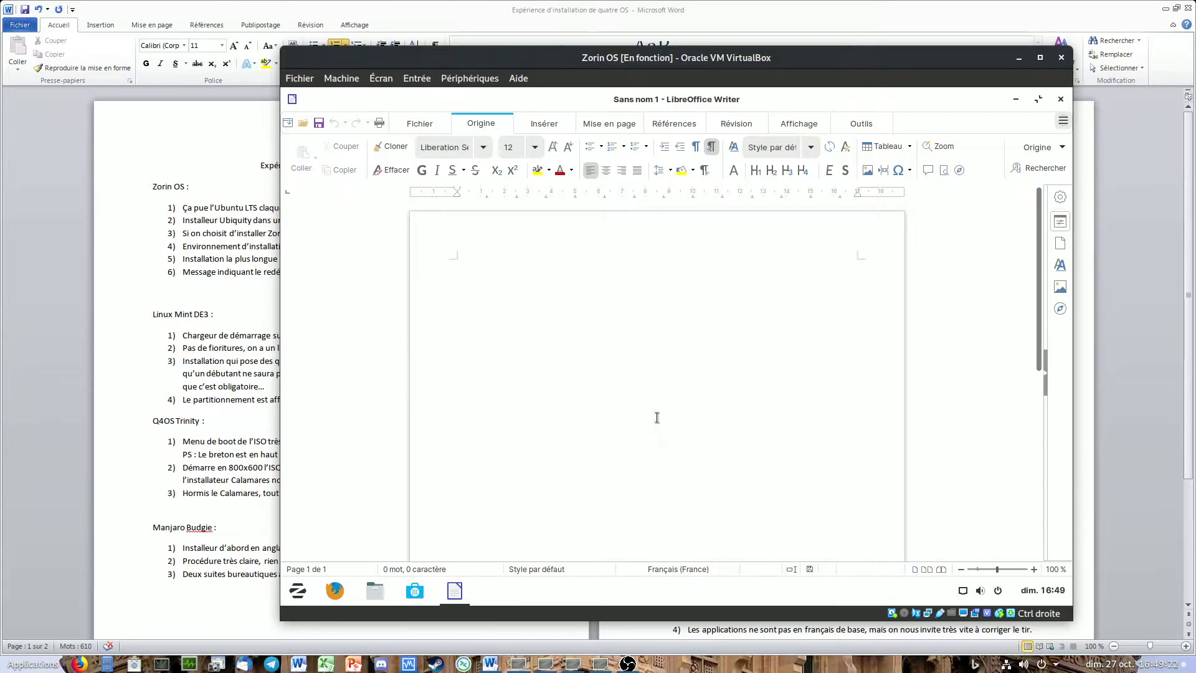
Step: Close LibreOffice Writer and launch the Firefox web browser from the Internet applications
left_click(1061, 100)
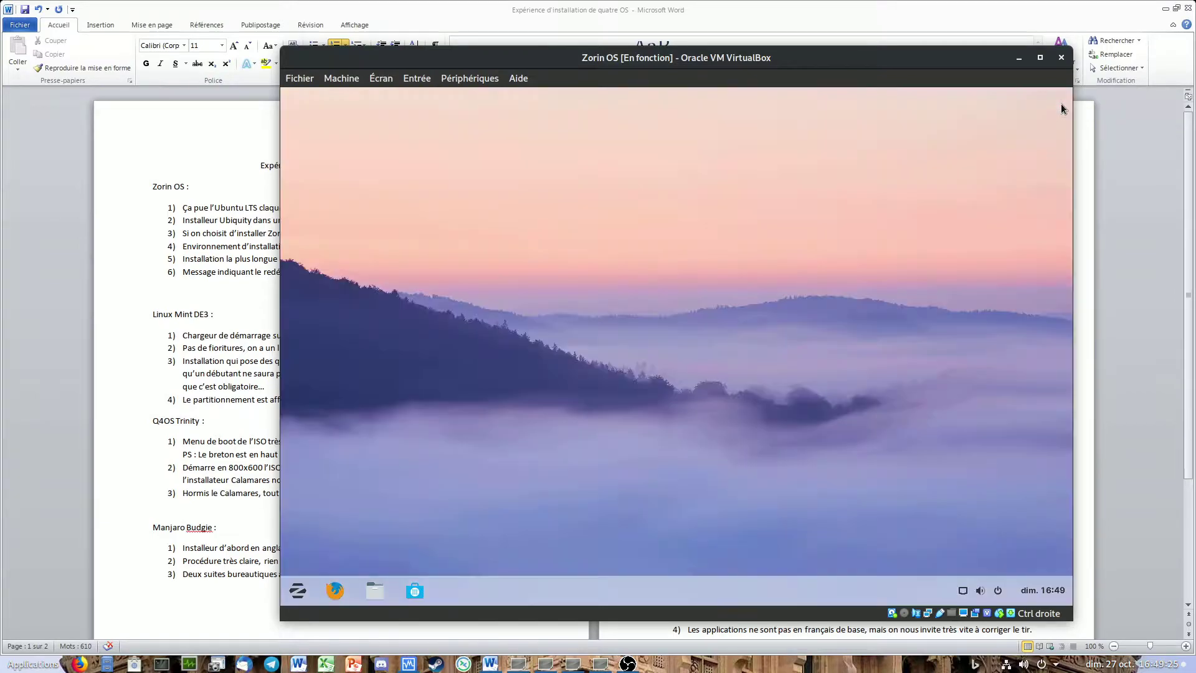
left_click(298, 591)
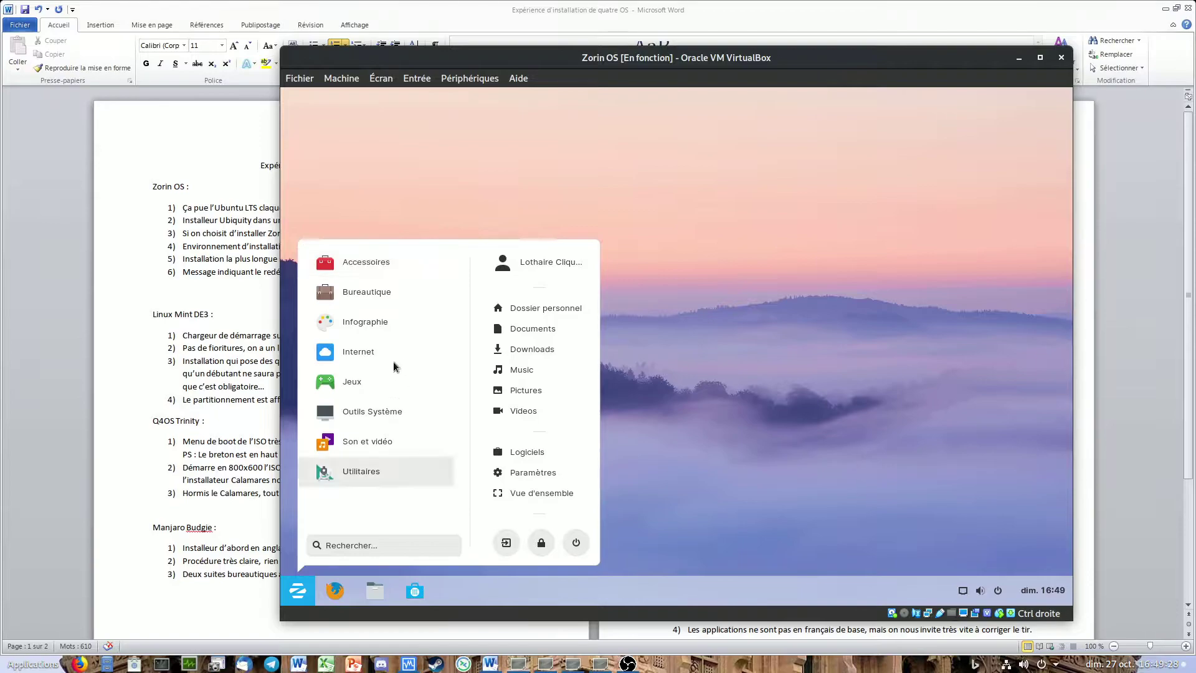
left_click(339, 350)
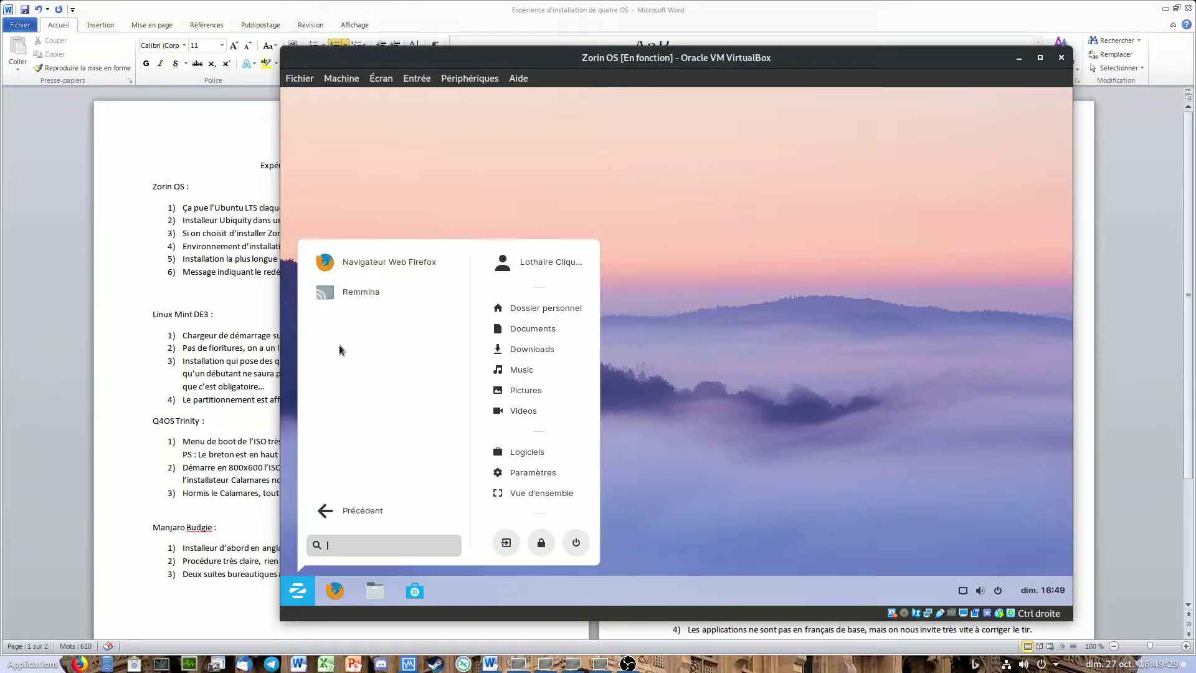
left_click(391, 262)
Step: Look at the Son et vidéo applications and return to the list of application categories
left_click(298, 591)
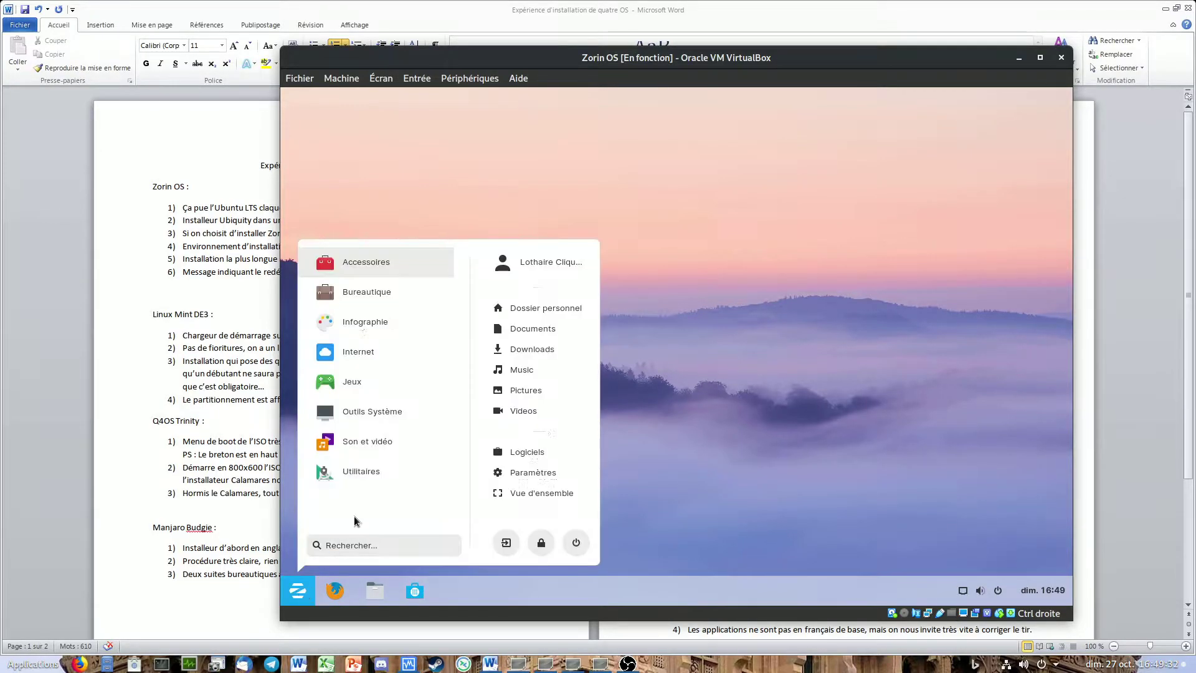
left_click(365, 441)
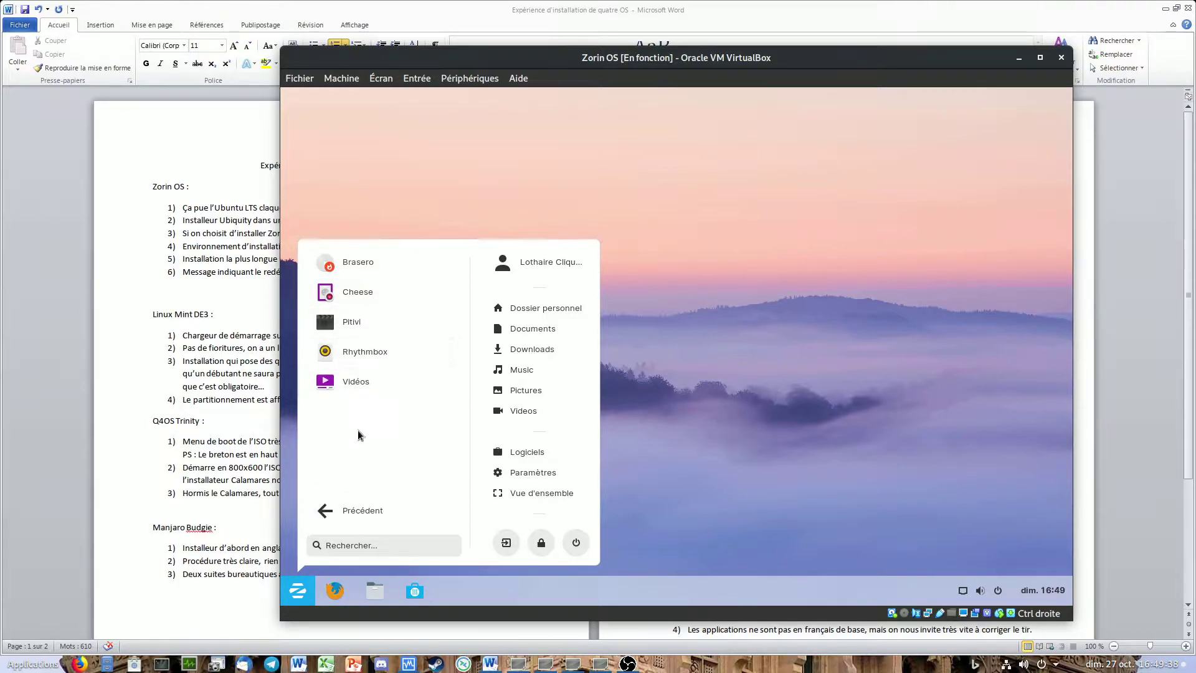
left_click(351, 512)
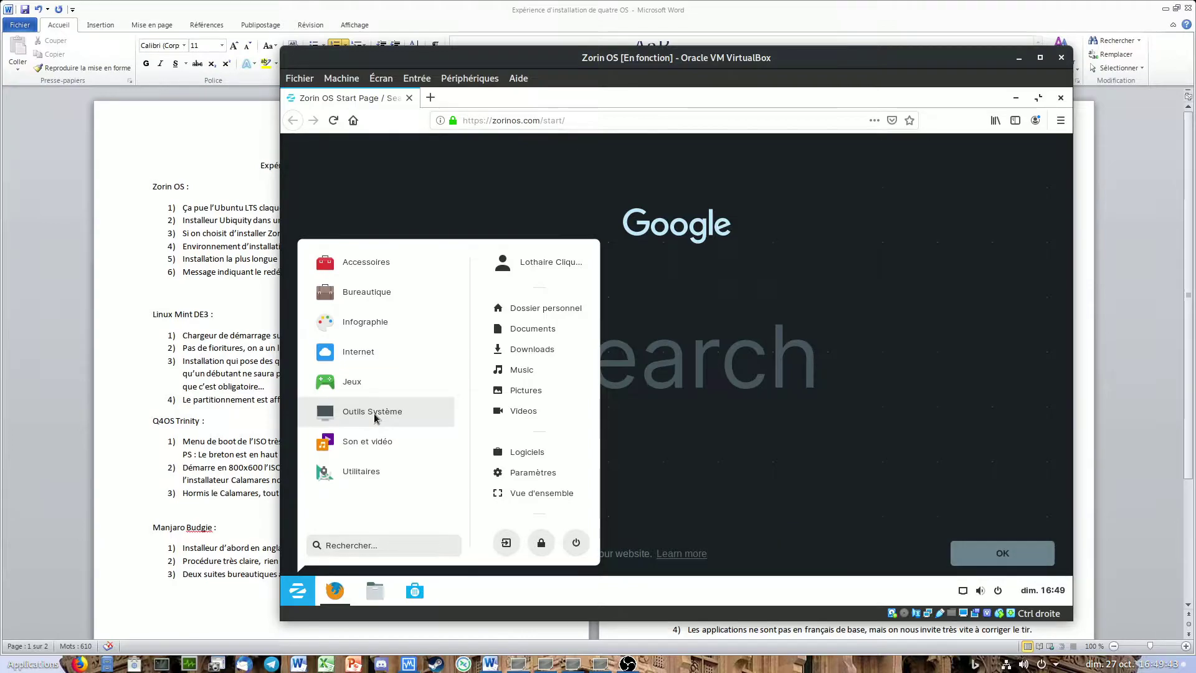
Step: Look through the Outils Système applications, then launch the Gestionnaire de mises à jour and bring its window forward
left_click(374, 416)
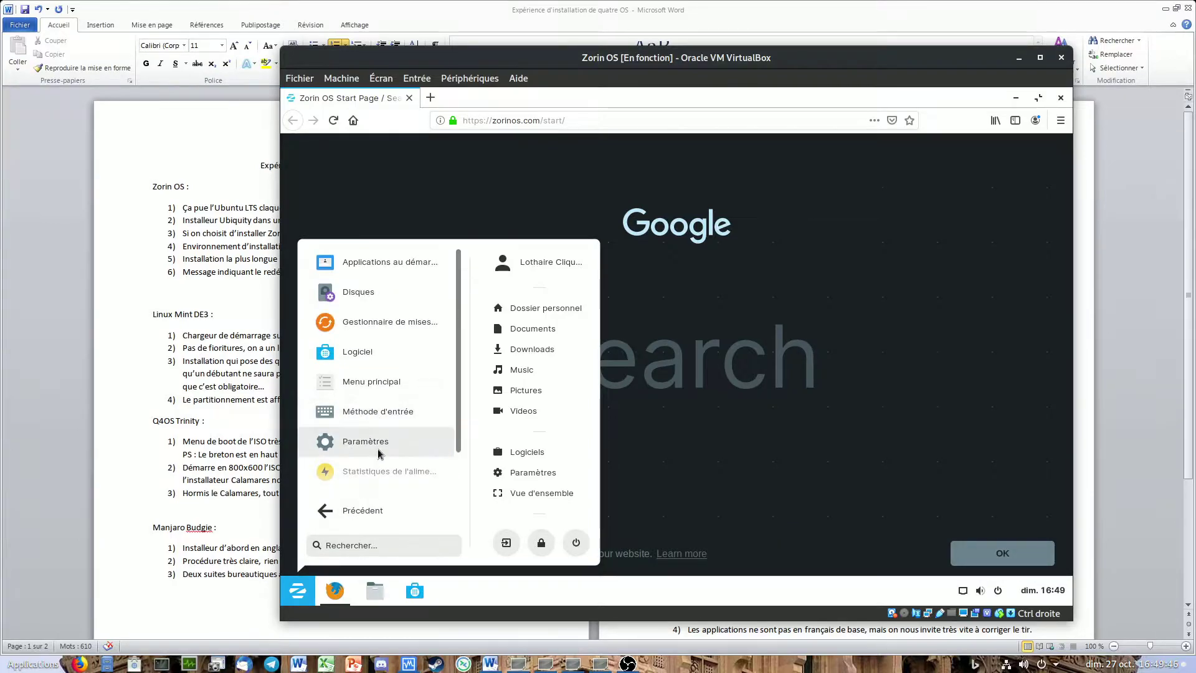
scroll(368, 436, "down", 2)
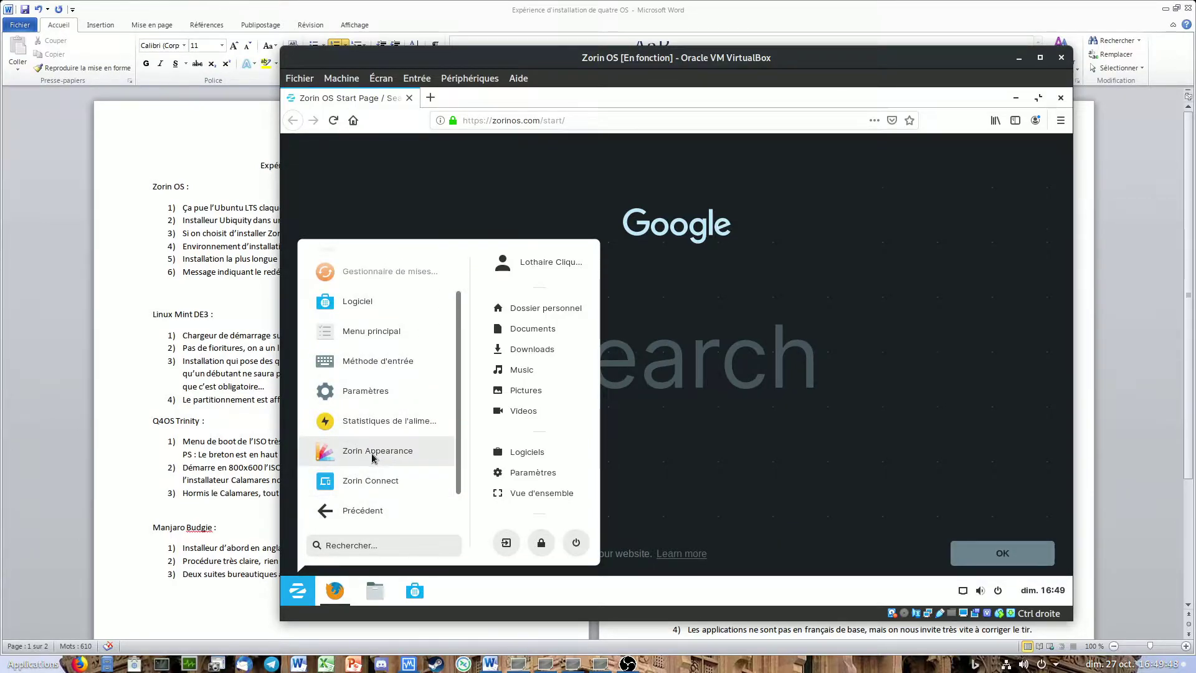
scroll(370, 461, "up", 2)
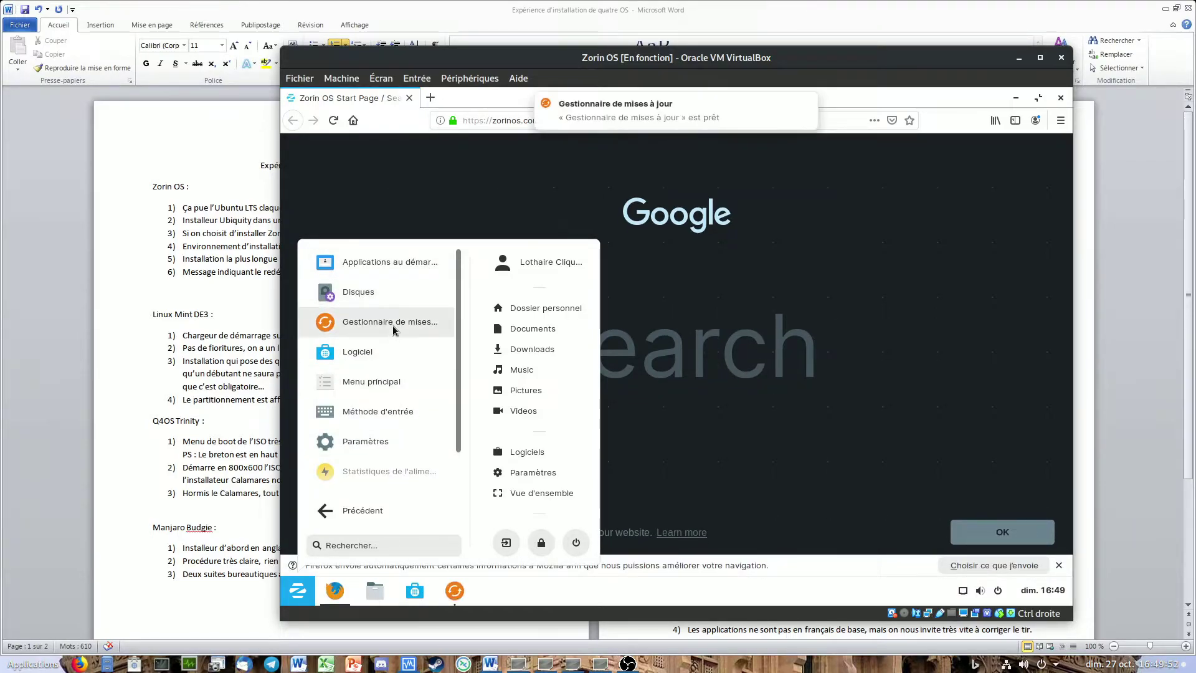
left_click(453, 595)
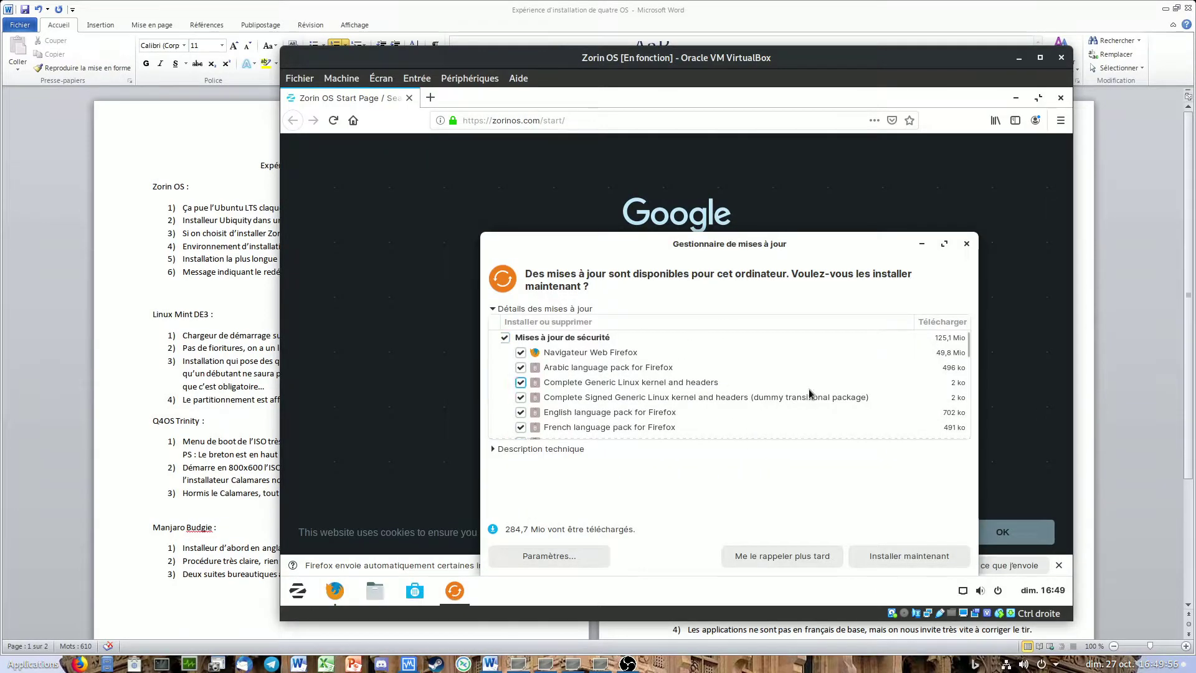
Step: Look through the list of available updates and maximize the update manager window
scroll(809, 389, "down", 5)
scroll(809, 389, "down", 3)
scroll(808, 389, "up", 6)
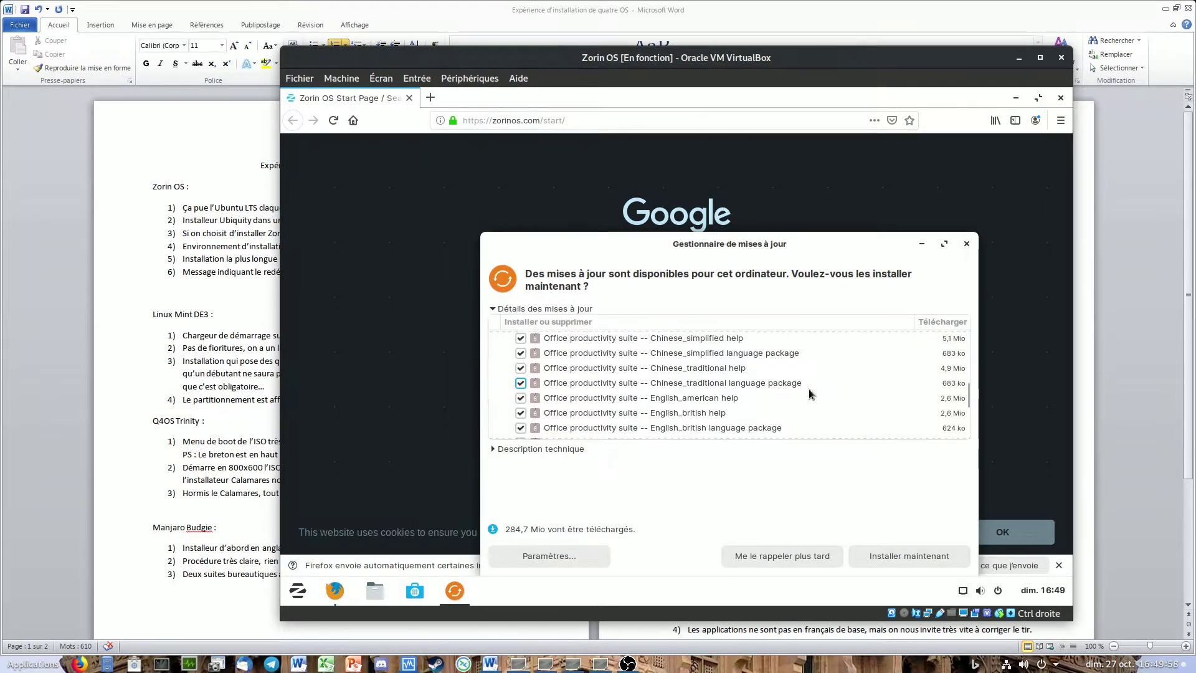
scroll(794, 405, "up", 5)
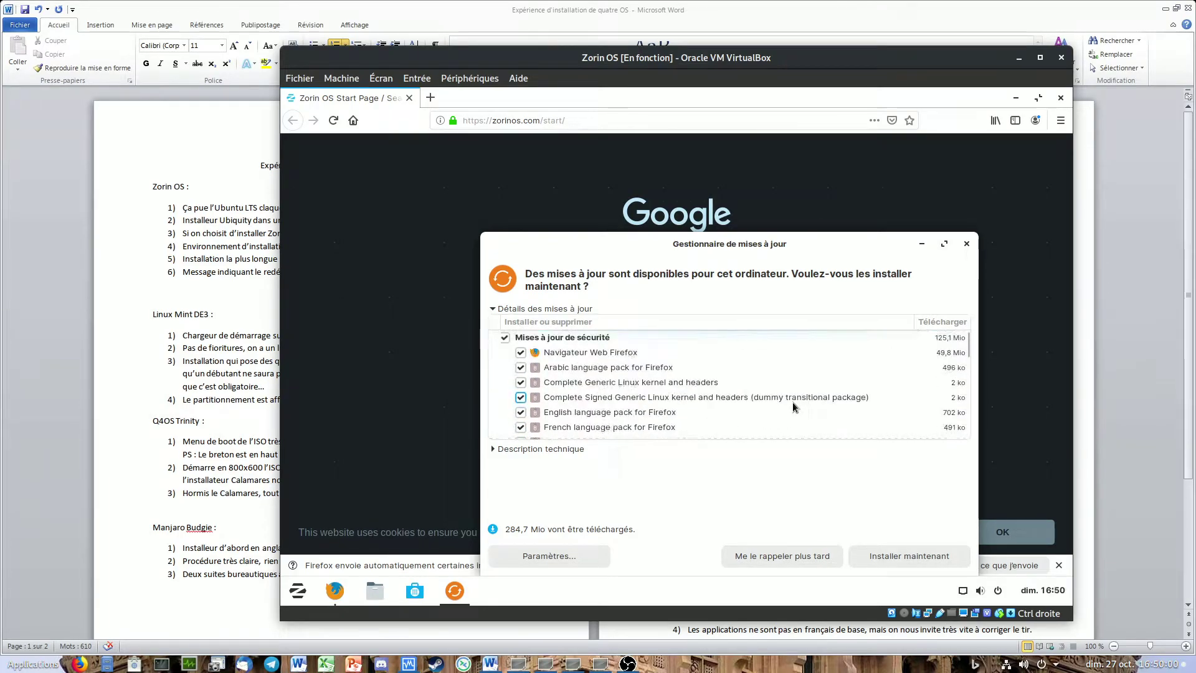
left_click(943, 243)
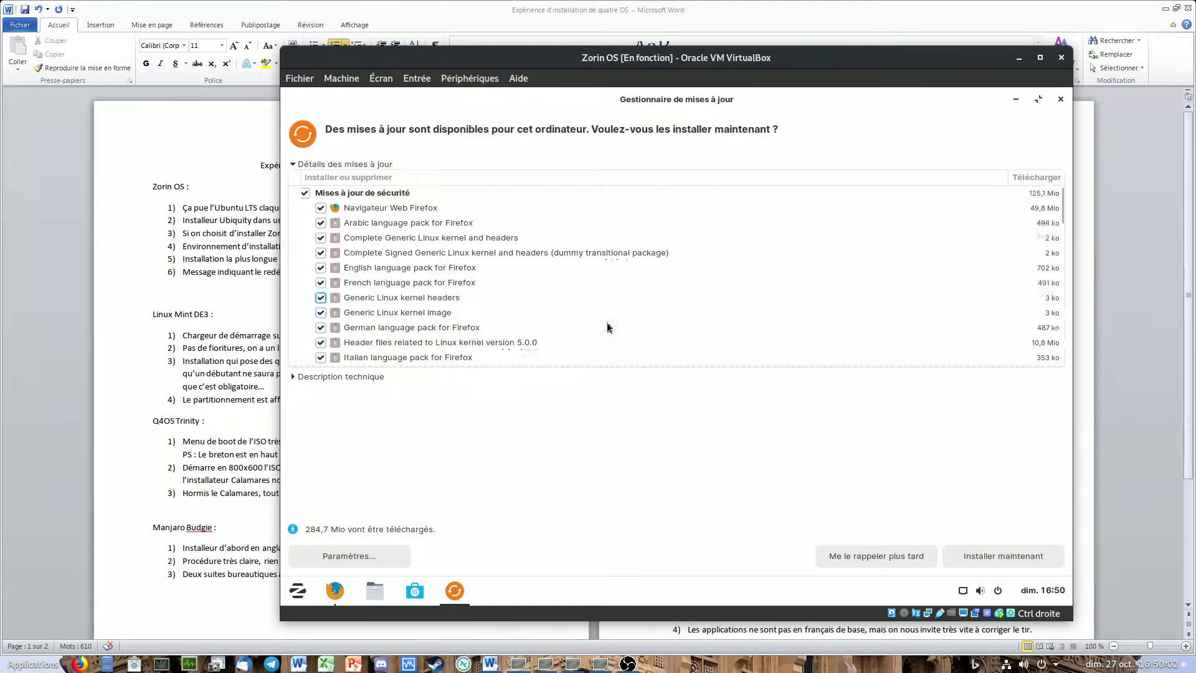
Step: Move the virtual machine window aside to read the Zorin OS post-installation notes, and bring it back over the document
left_click_drag(522, 54, 128, 74)
left_click_drag(485, 81, 470, 86)
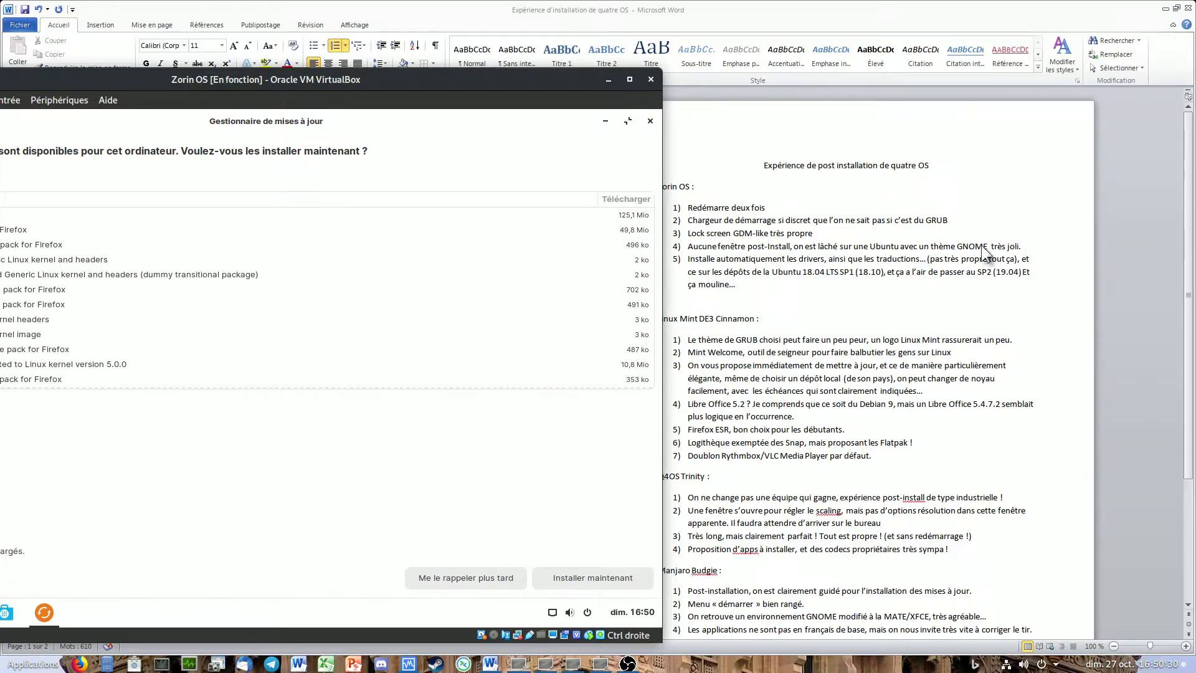
left_click_drag(549, 81, 675, 69)
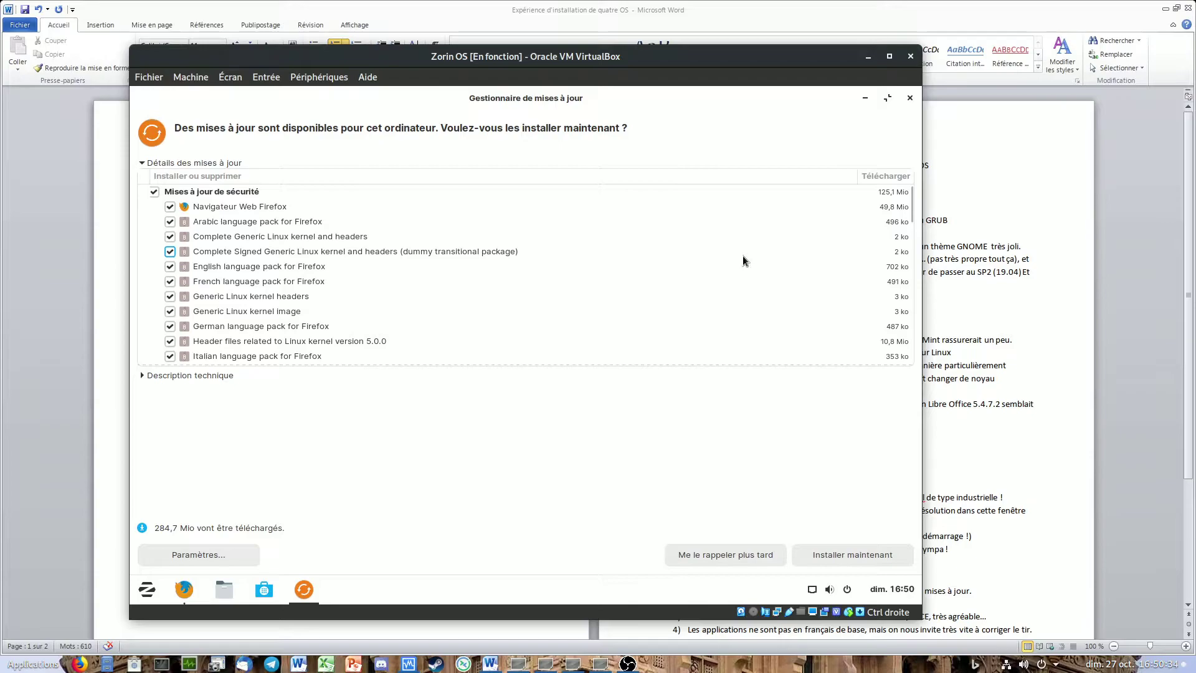
Step: Examine the Linux kernel and LibreOffice updates, and expand Composants de base pour Zorin OS under Autres mises à jour
scroll(386, 309, "down", 5)
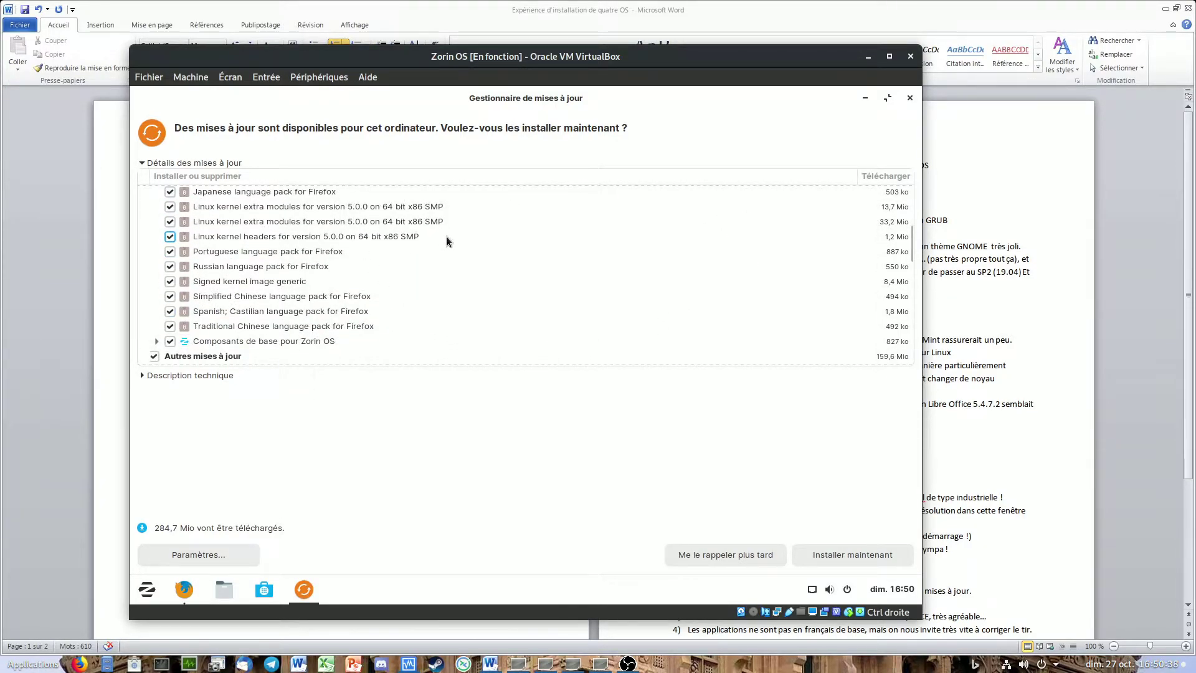
left_click(496, 236)
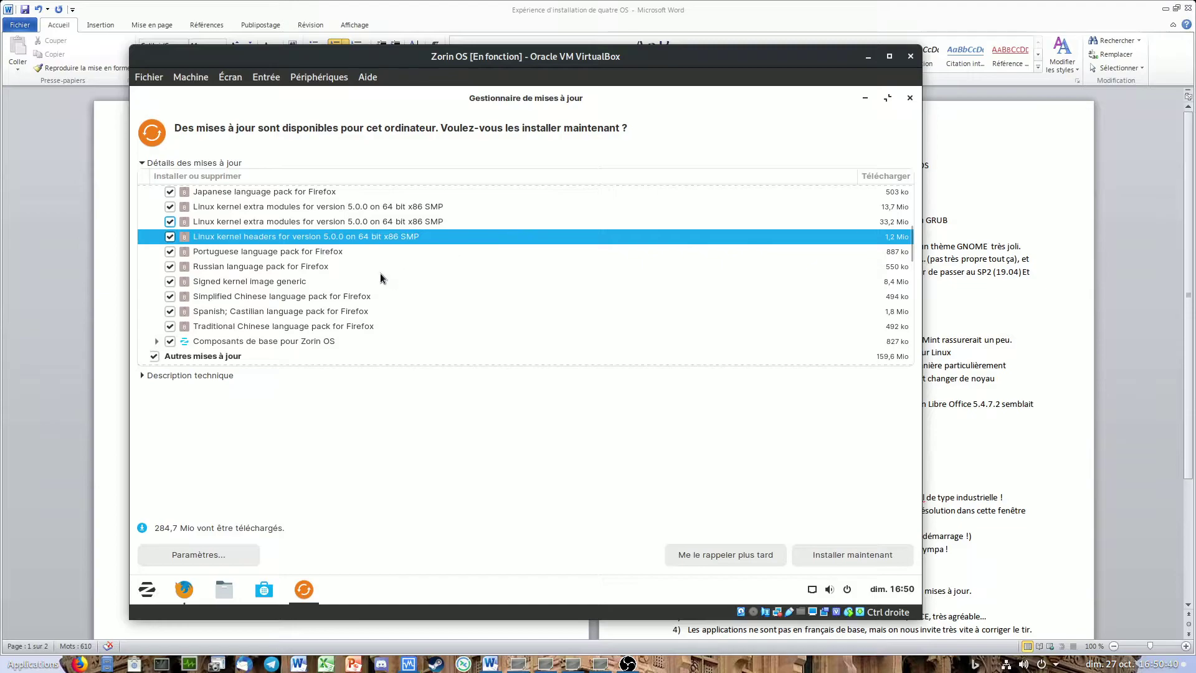
scroll(910, 247, "down", 3)
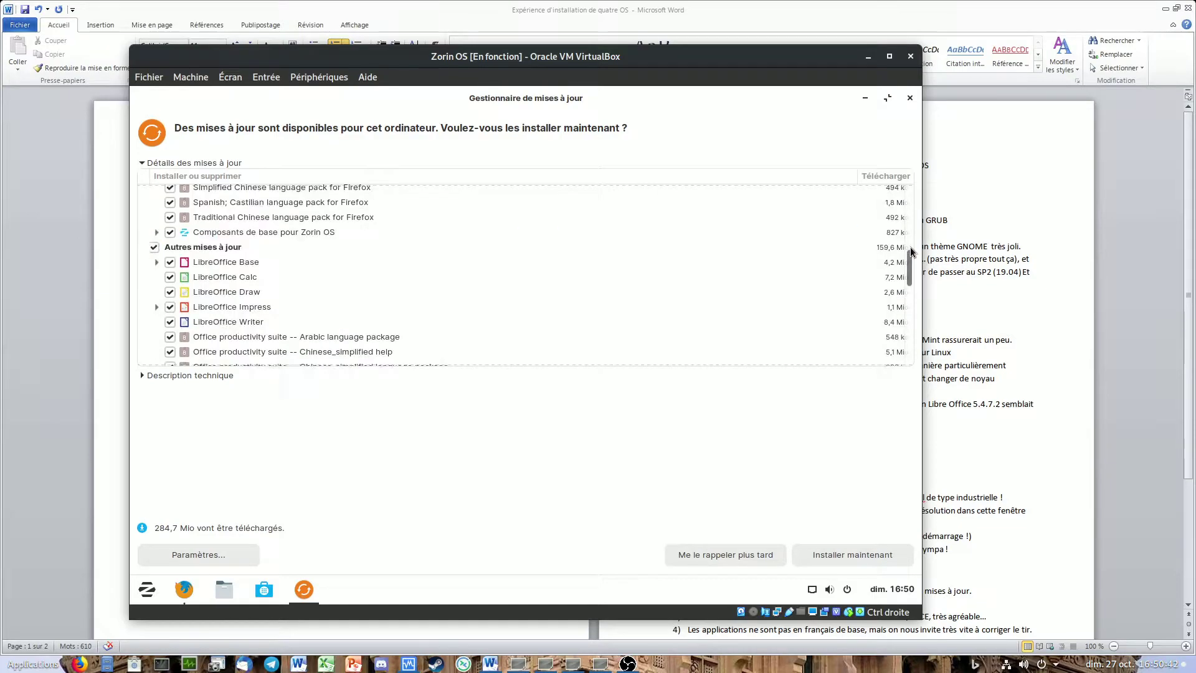
left_click_drag(912, 267, 914, 365)
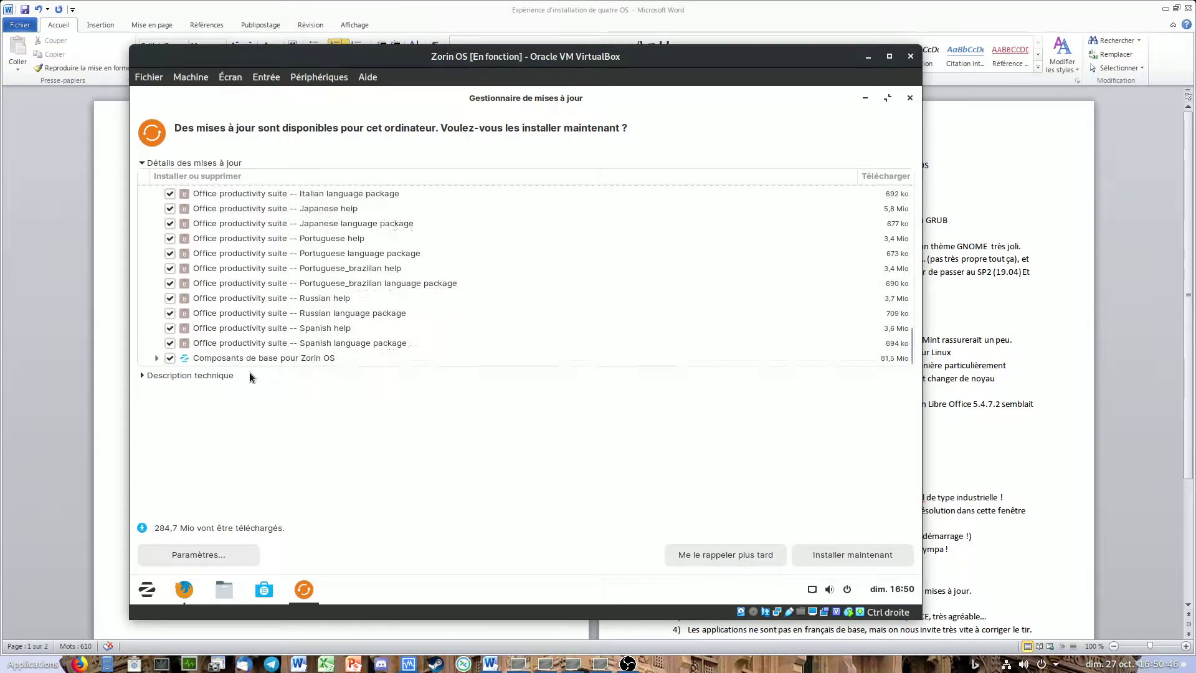
left_click(156, 358)
scroll(230, 299, "down", 6)
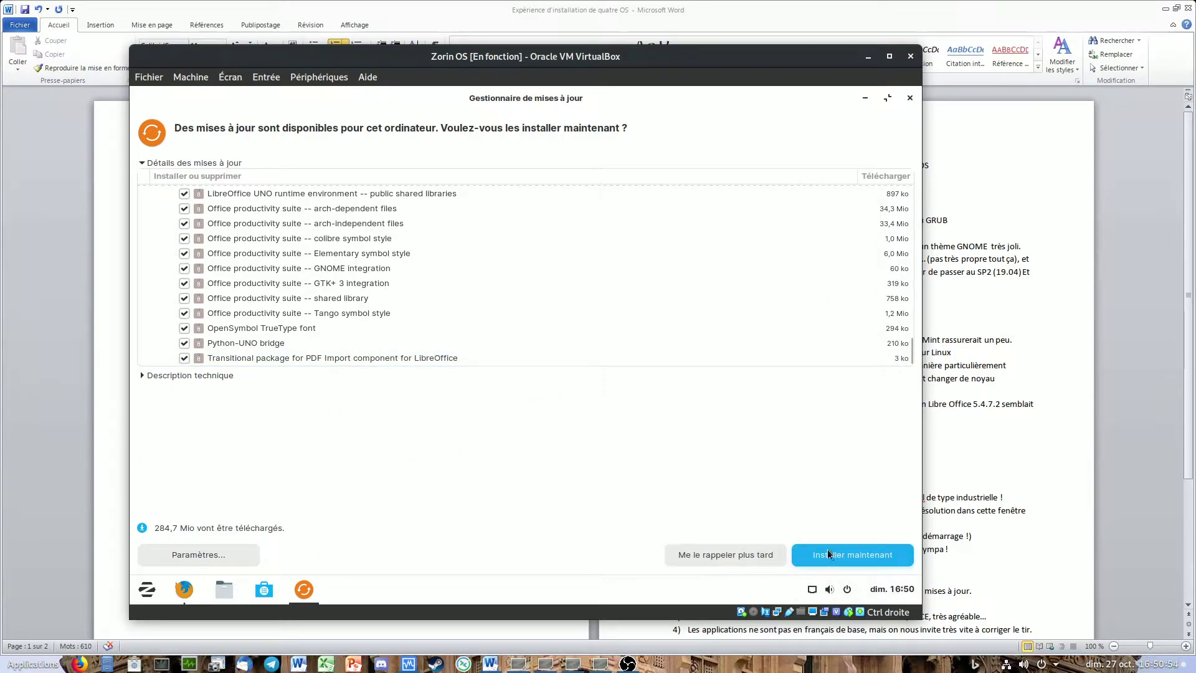
Step: Start installing all the listed updates, authenticating with the account password
left_click(847, 564)
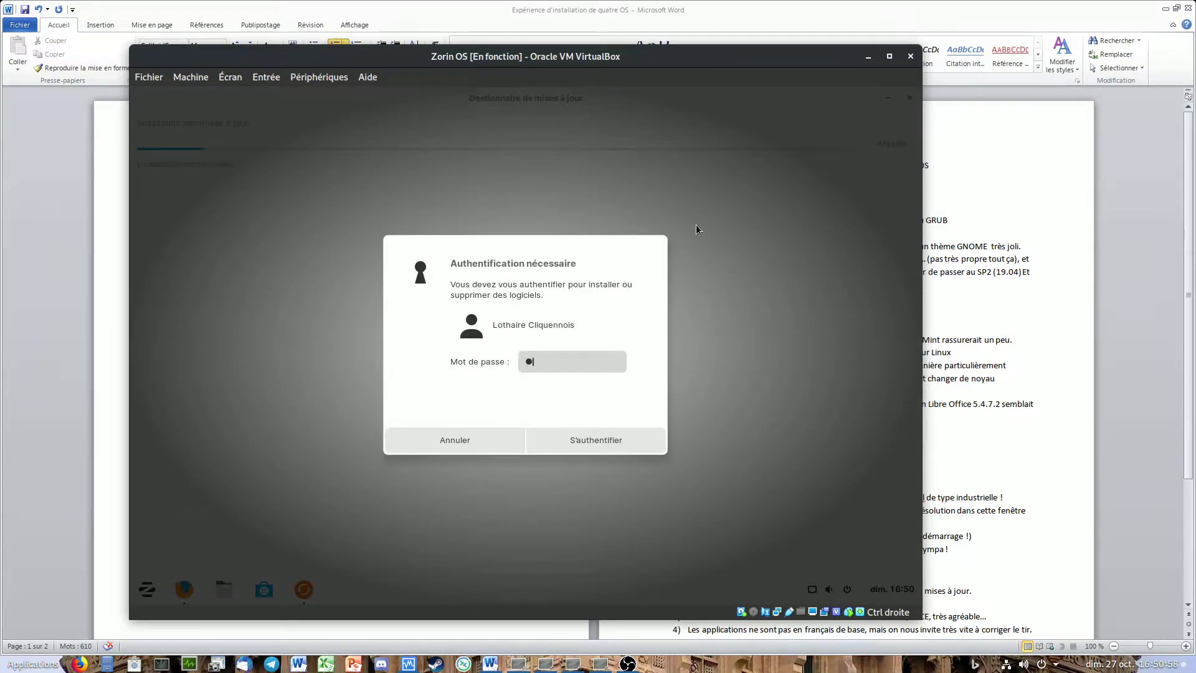
left_click(648, 446)
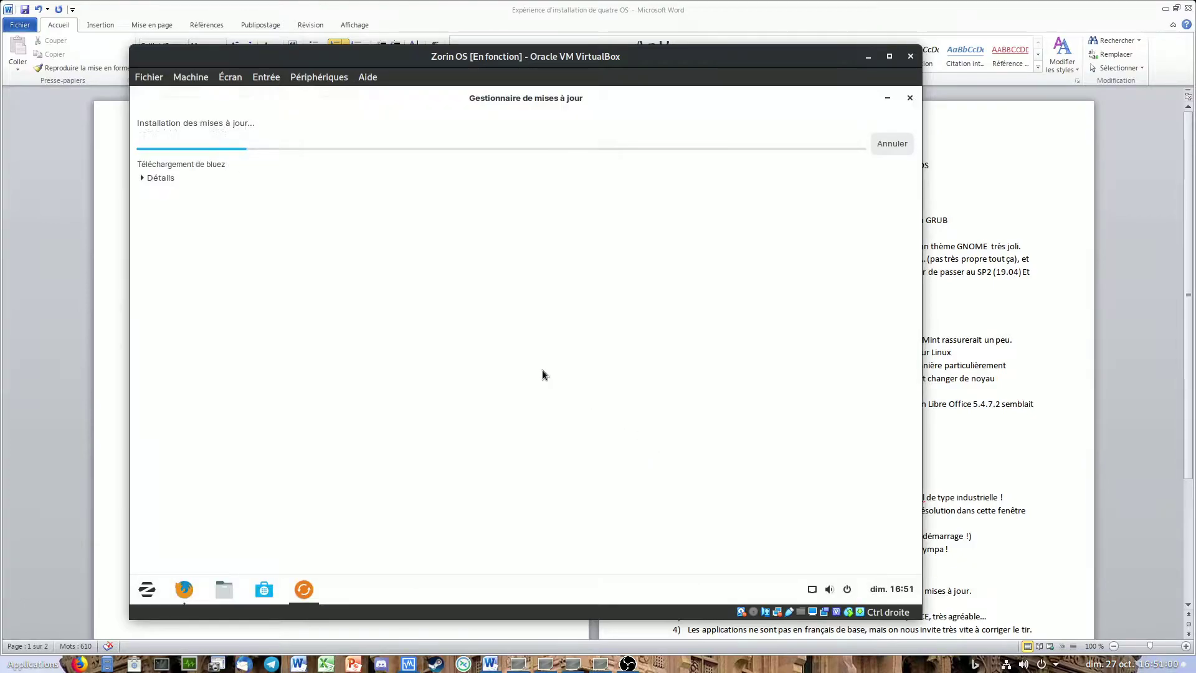
Step: Clear the update manager and Firefox windows from the desktop and open the Paramètres
left_click(887, 98)
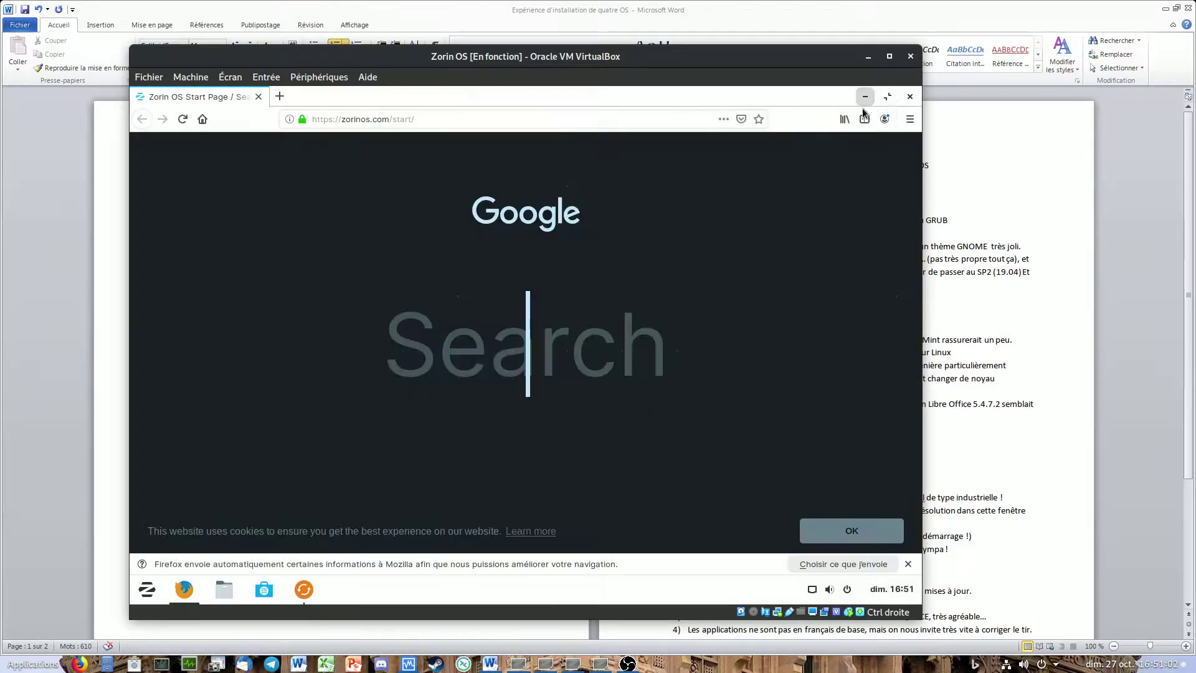
left_click(904, 101)
left_click(148, 595)
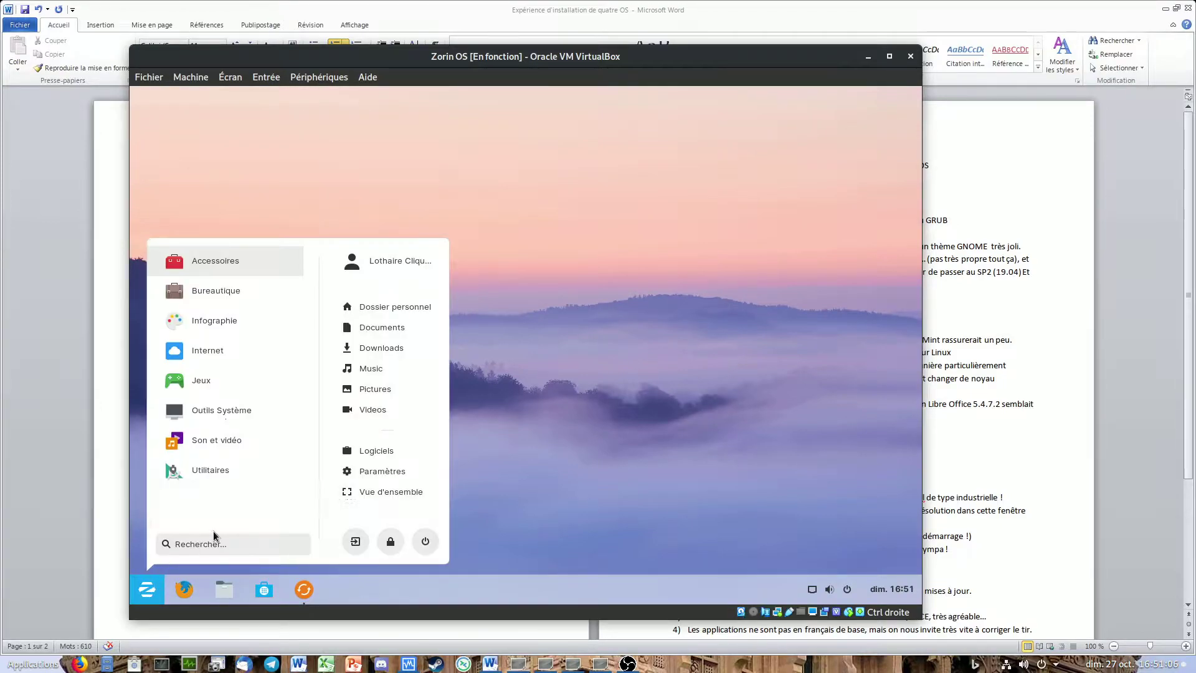
left_click(375, 475)
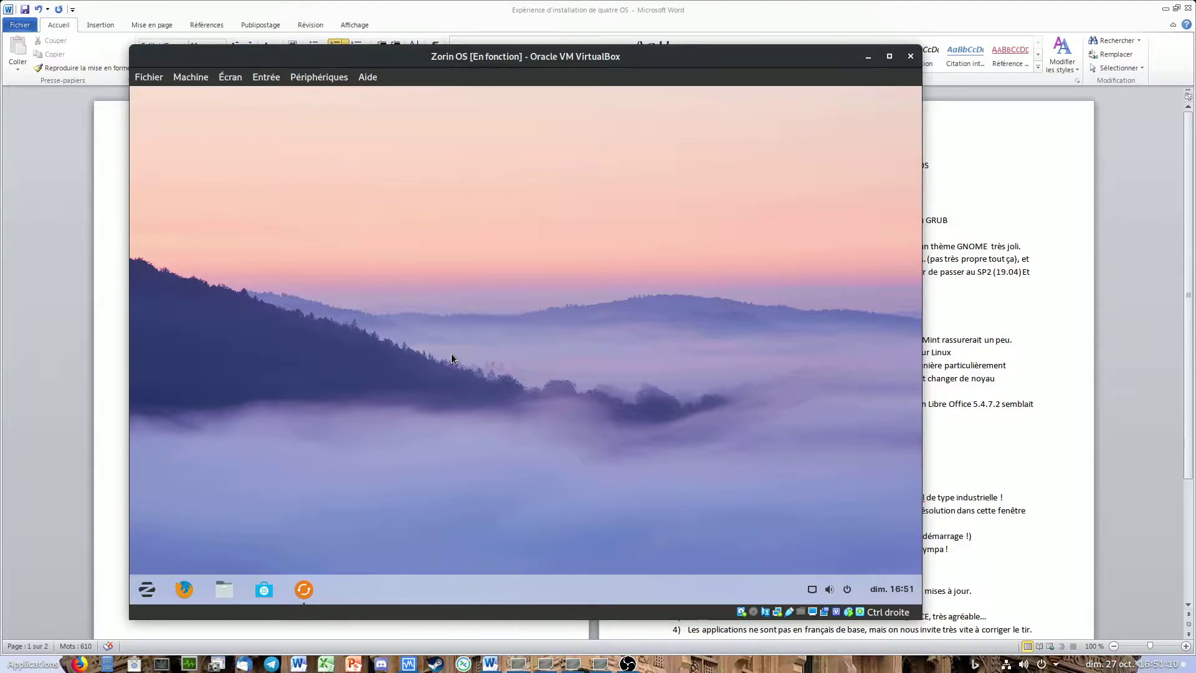
Step: Look through the Utilitaires and Son et vidéo application categories, returning to the category list
left_click(149, 589)
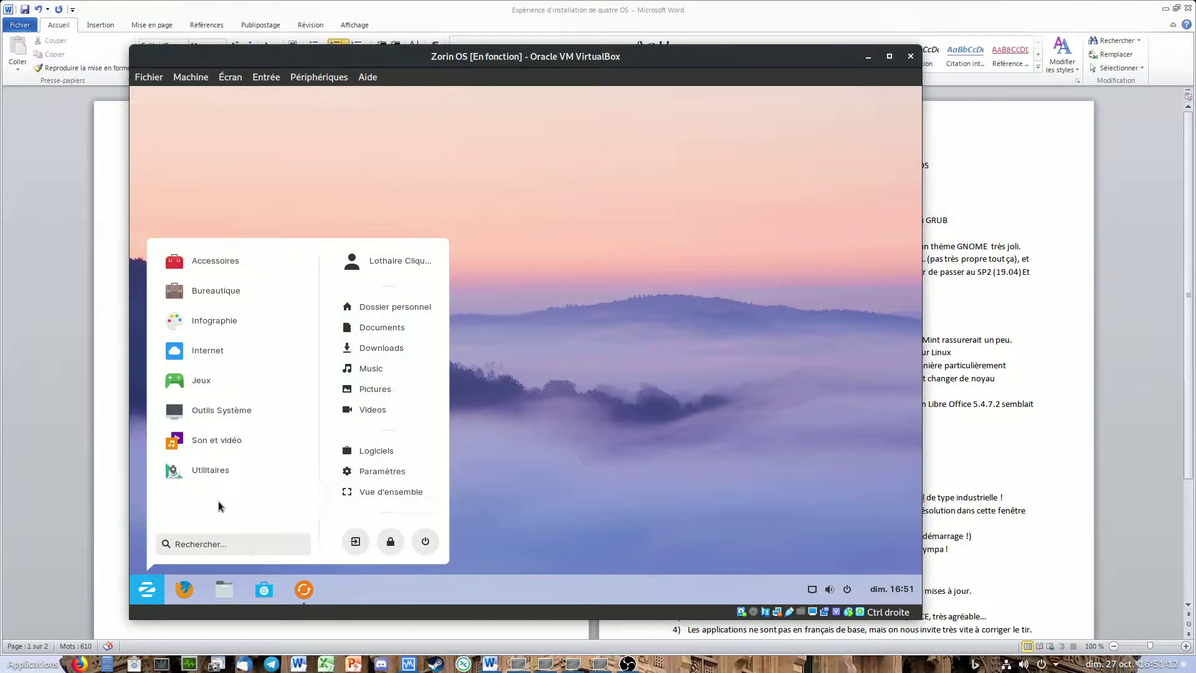
left_click(224, 470)
scroll(226, 486, "down", 4)
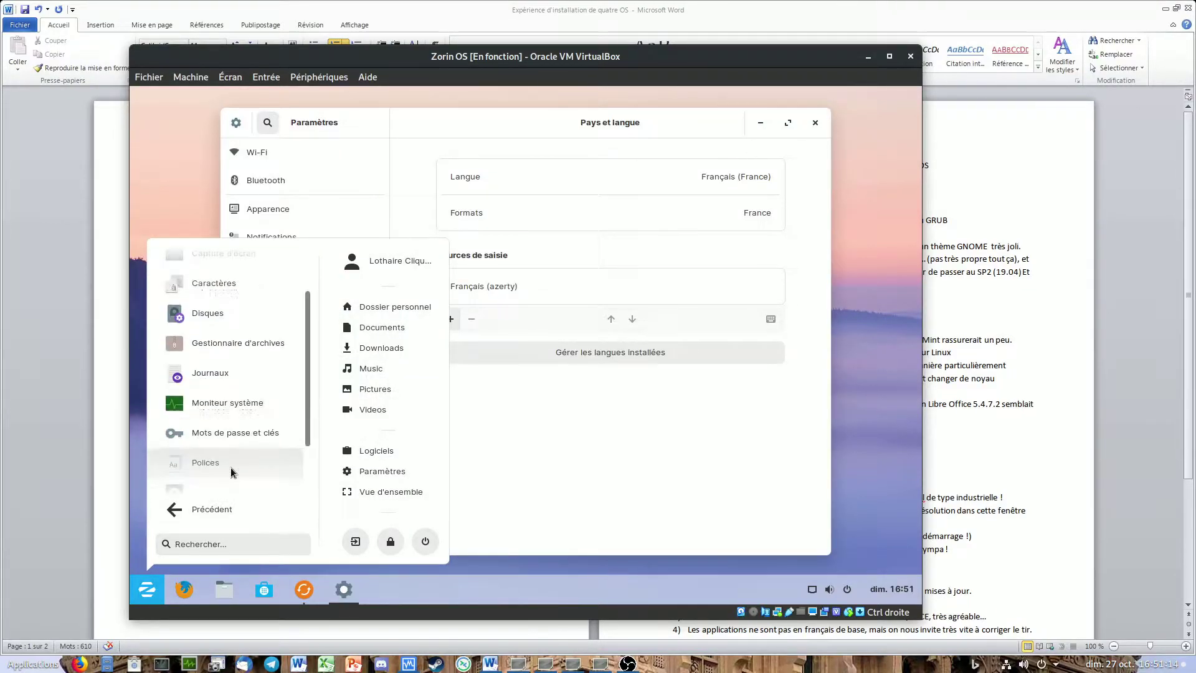
left_click(227, 507)
left_click(231, 450)
left_click(197, 516)
Step: Launch Zorin Appearance from the Outils Système applications
left_click(235, 409)
scroll(221, 414, "down", 3)
left_click(226, 449)
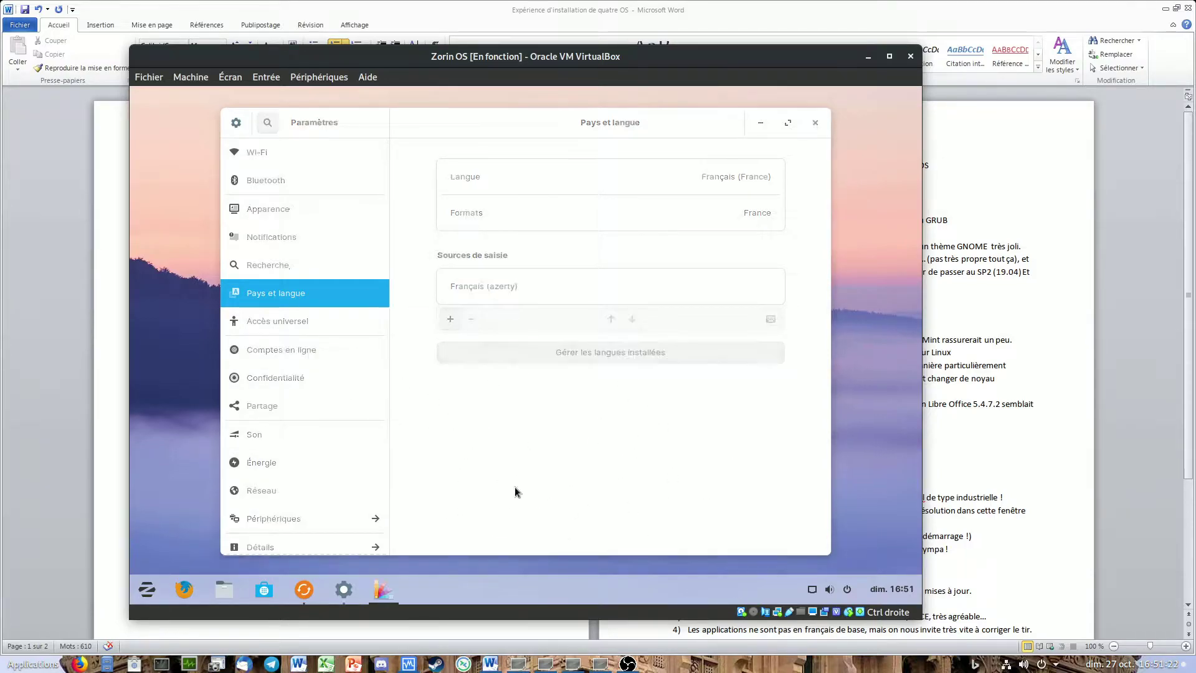
Step: Enable the Dossier personnel, Corbeille and Serveurs réseau icons on the desktop
scroll(522, 439, "down", 3)
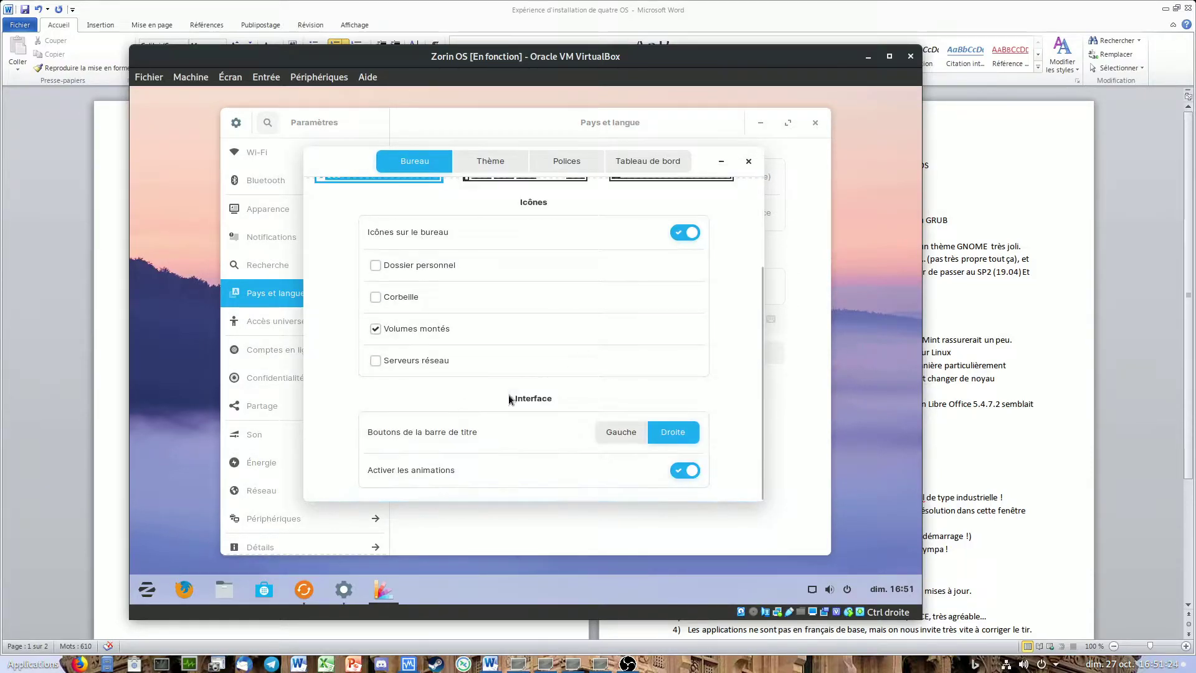
left_click(381, 276)
left_click(378, 298)
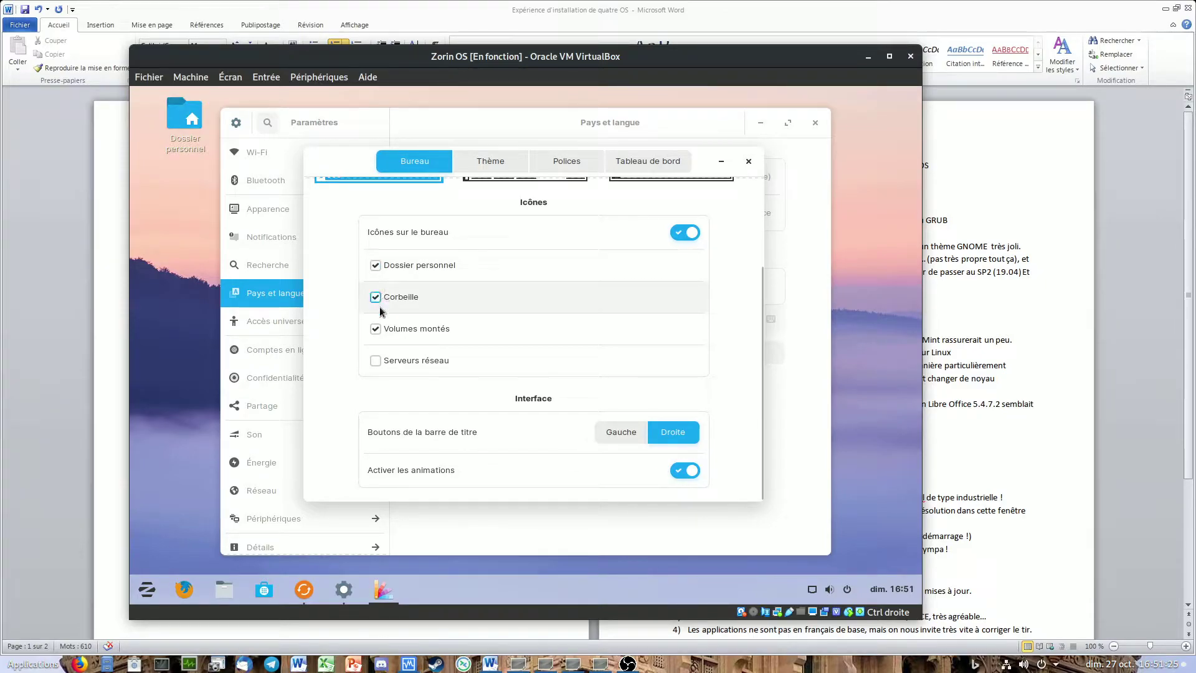
left_click(375, 361)
scroll(499, 379, "up", 3)
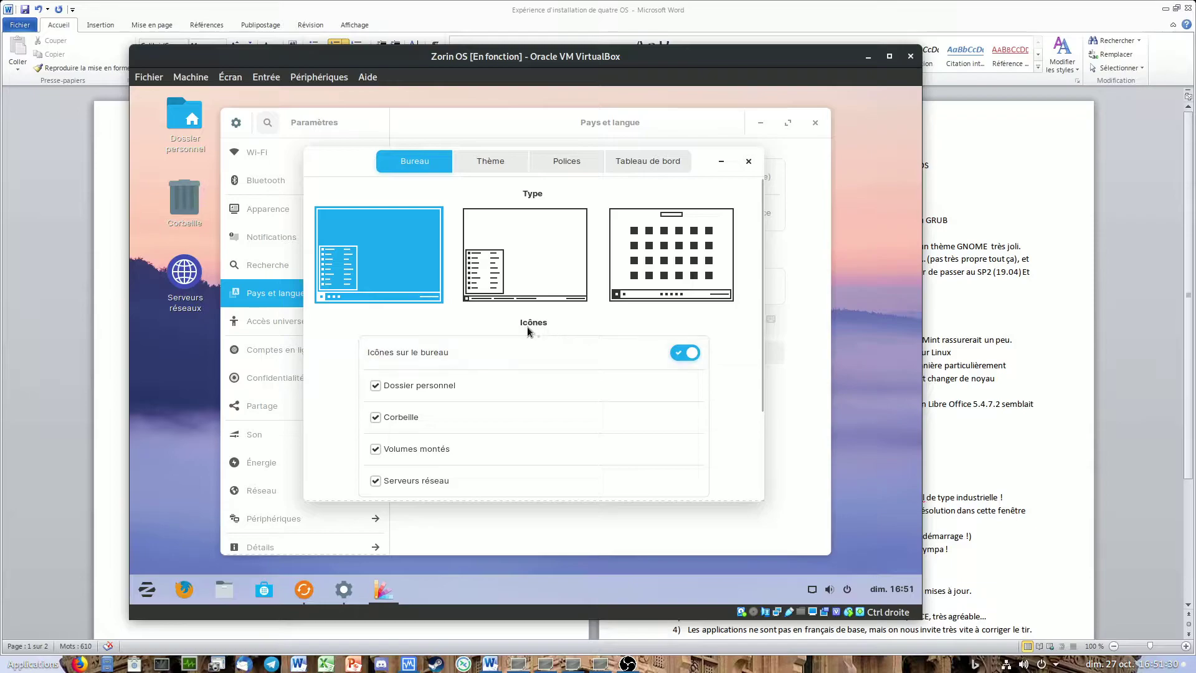
Step: Choose the black background colour in the Zorin theme settings, then try the Adwaita-dark and Adwaita applications themes
left_click(490, 162)
left_click(673, 301)
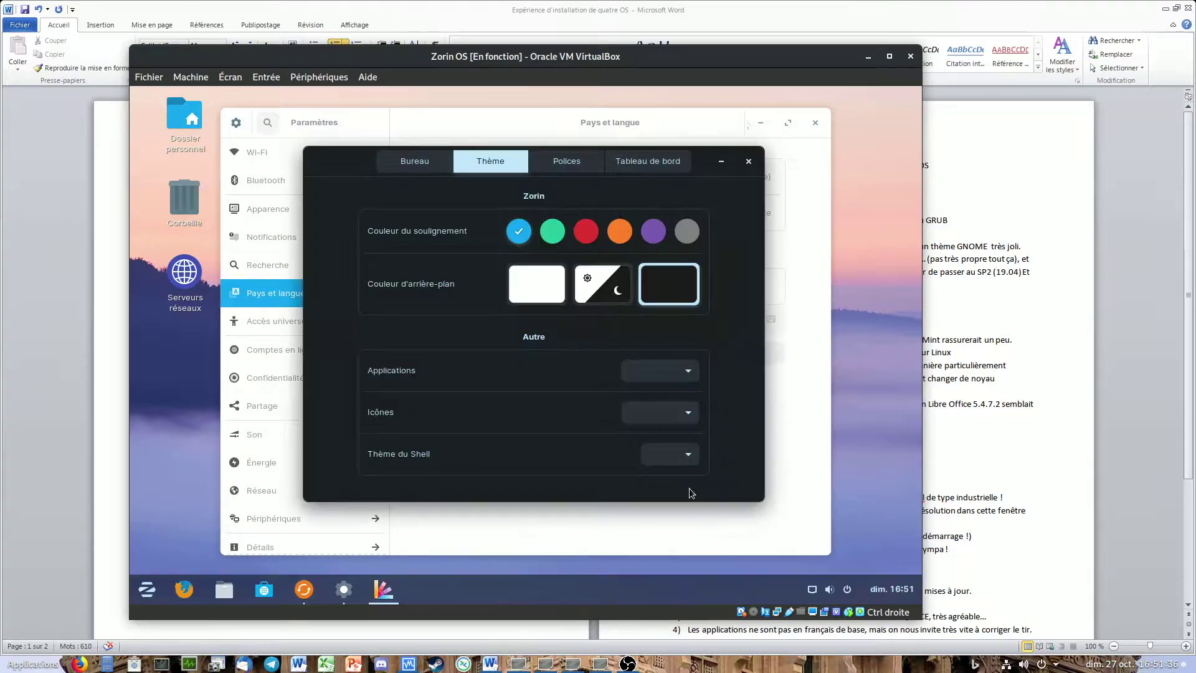
left_click(684, 377)
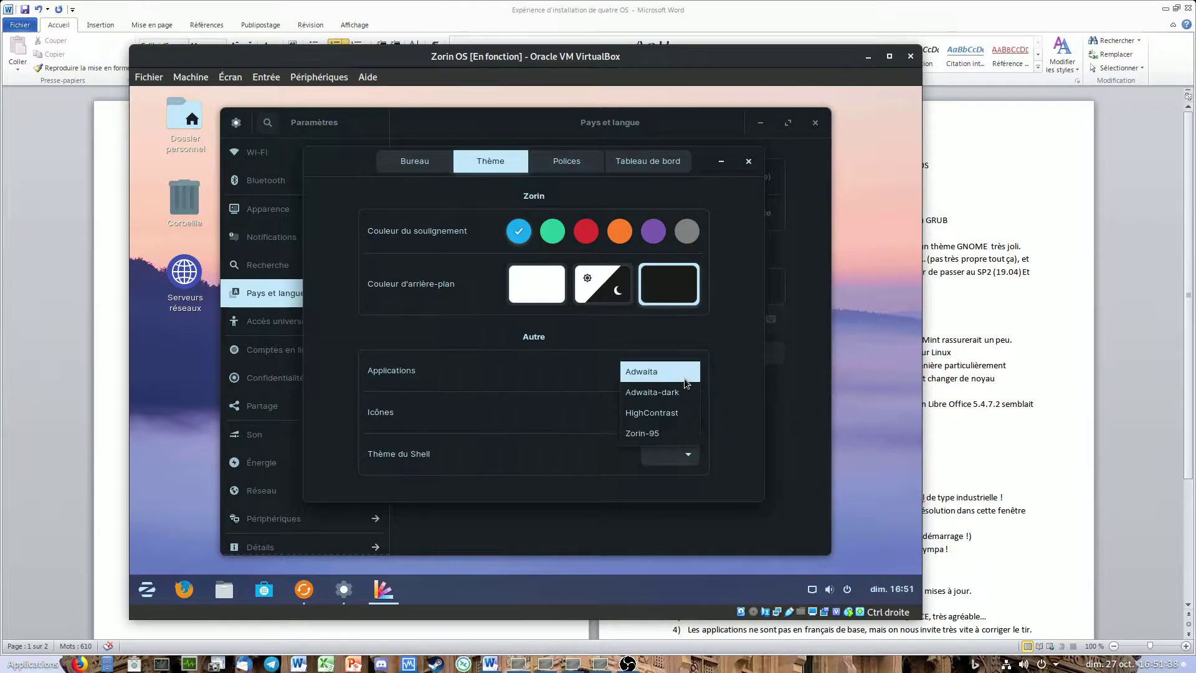
left_click(684, 379)
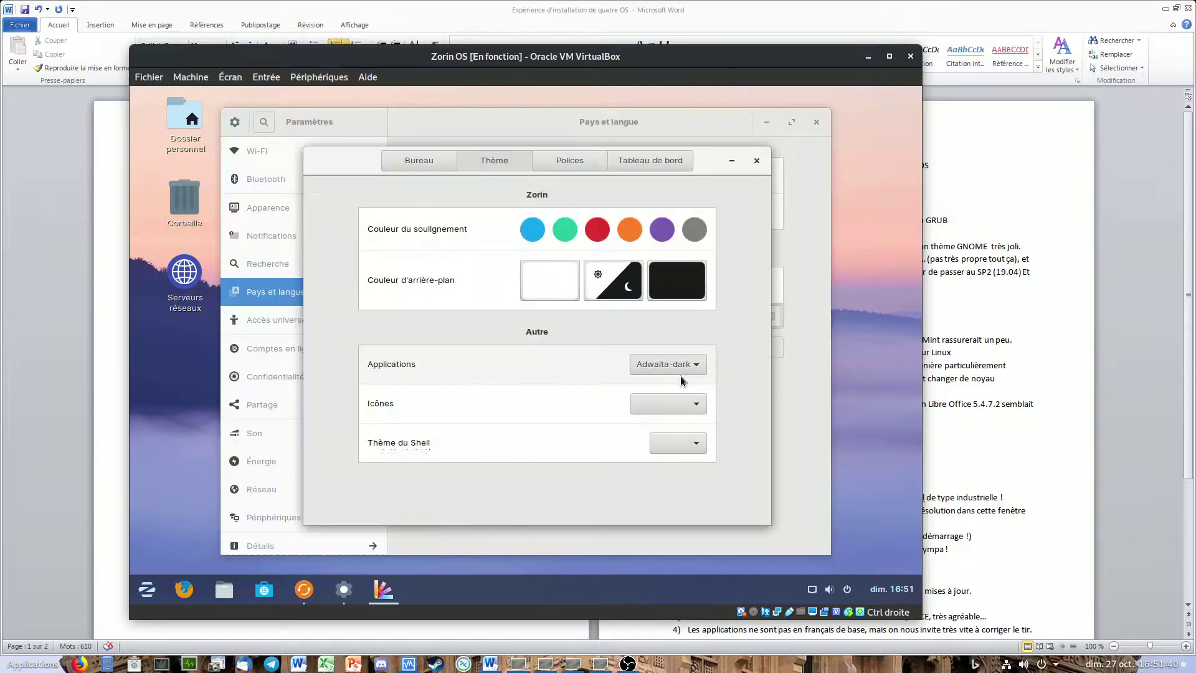
left_click(684, 371)
left_click(685, 372)
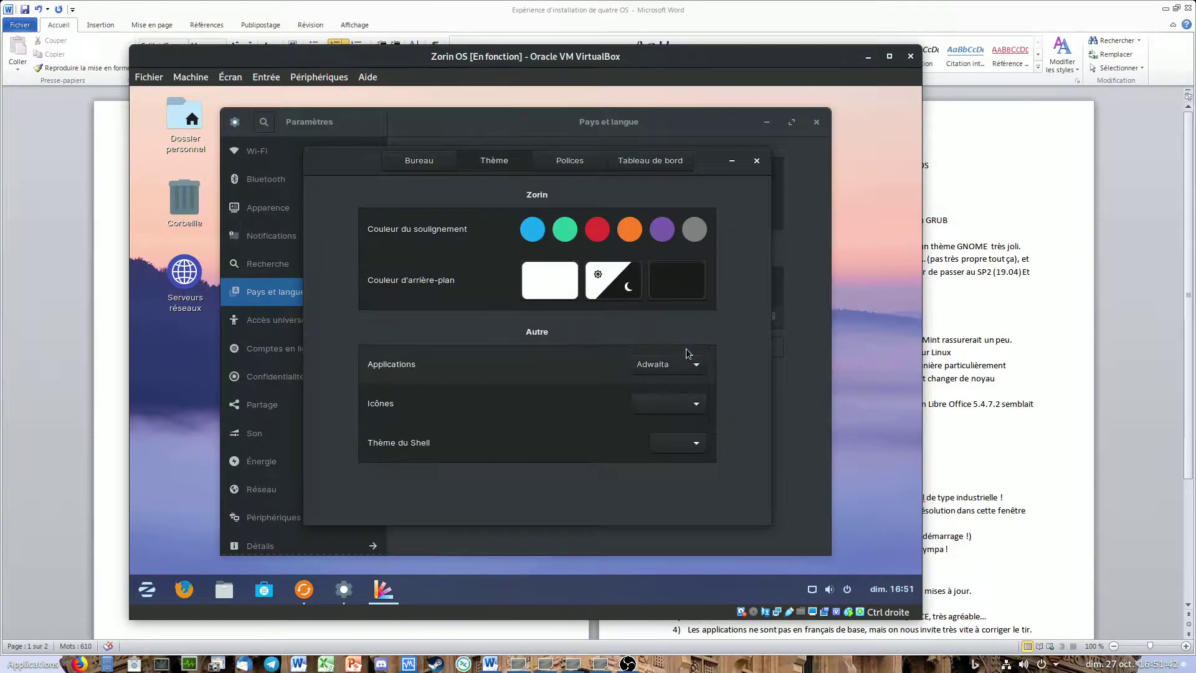
Step: Reapply the black background colour, try the Zorin-95 shell theme and check it in the Zorin menu
left_click(685, 292)
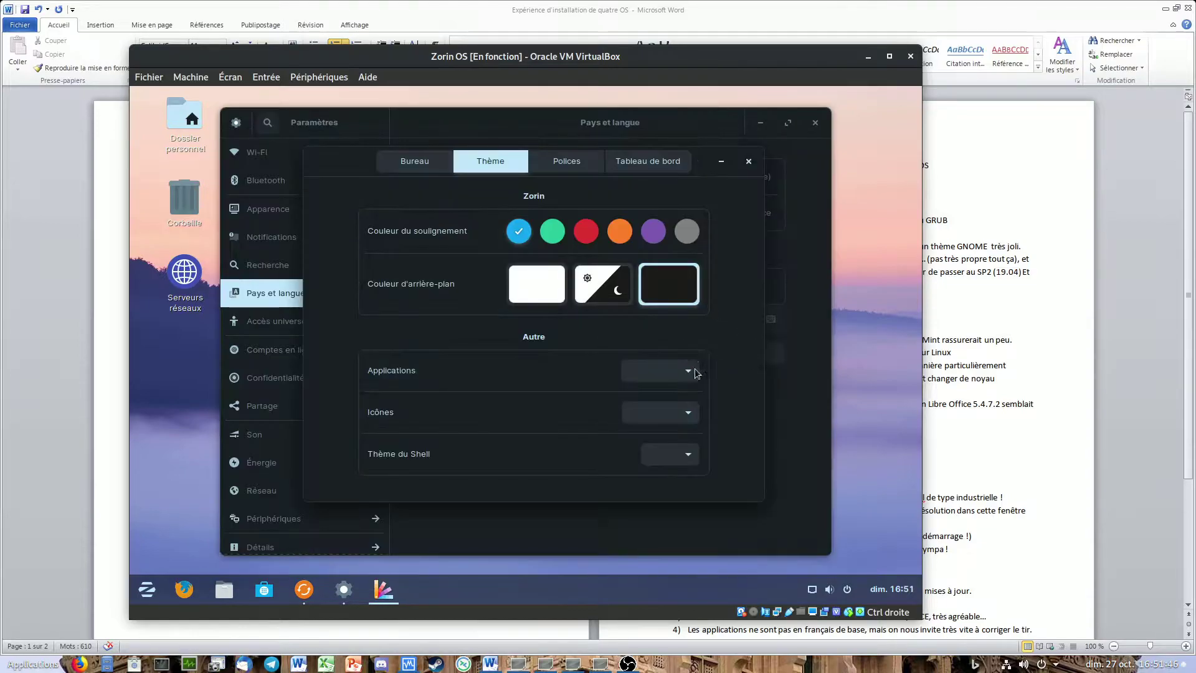
left_click(685, 461)
left_click(688, 462)
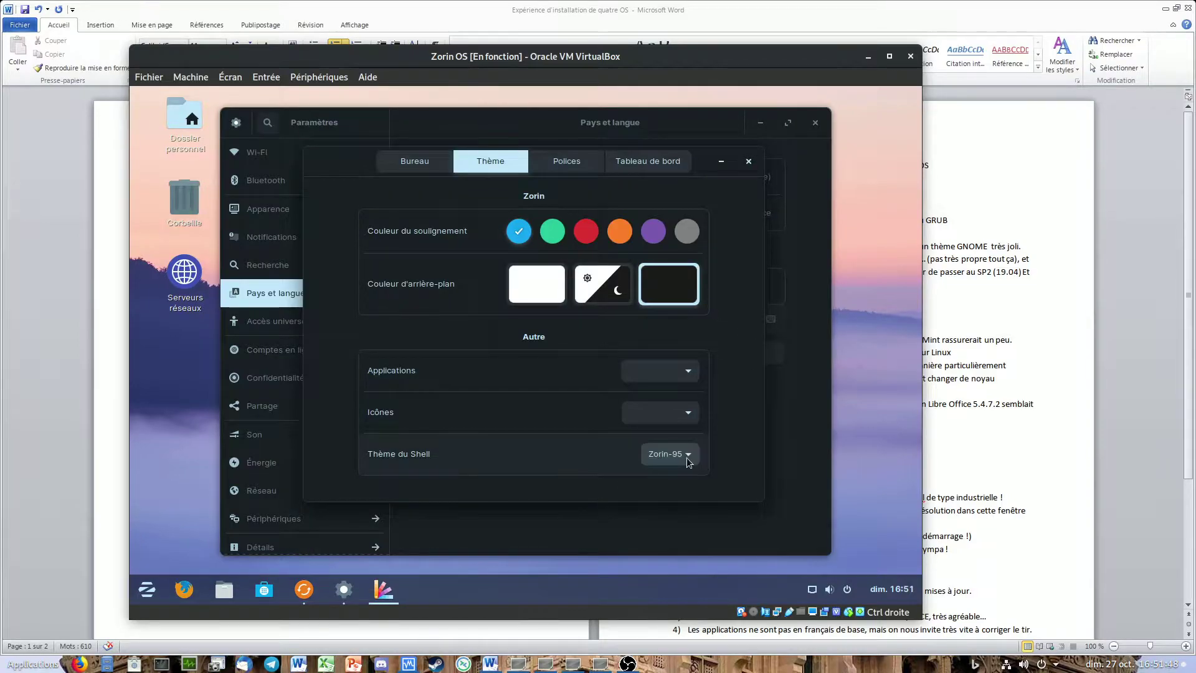
left_click(149, 587)
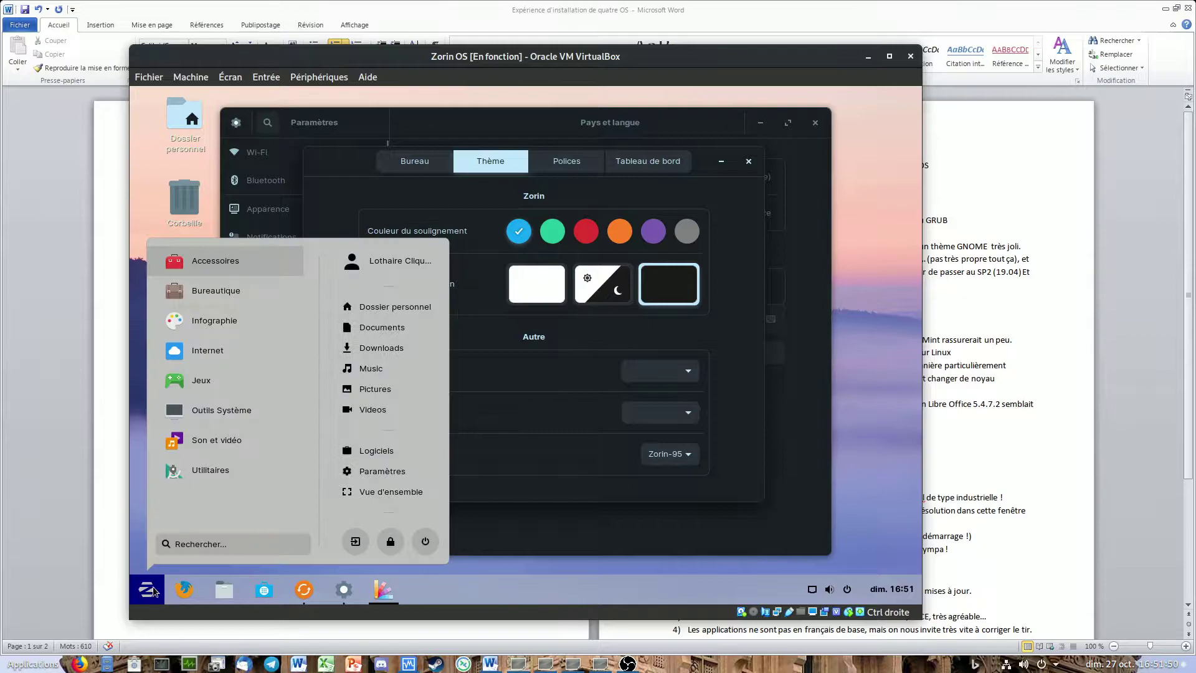
left_click(150, 587)
Step: Try the Zorin-95 theme for both the icons and the applications
left_click(663, 413)
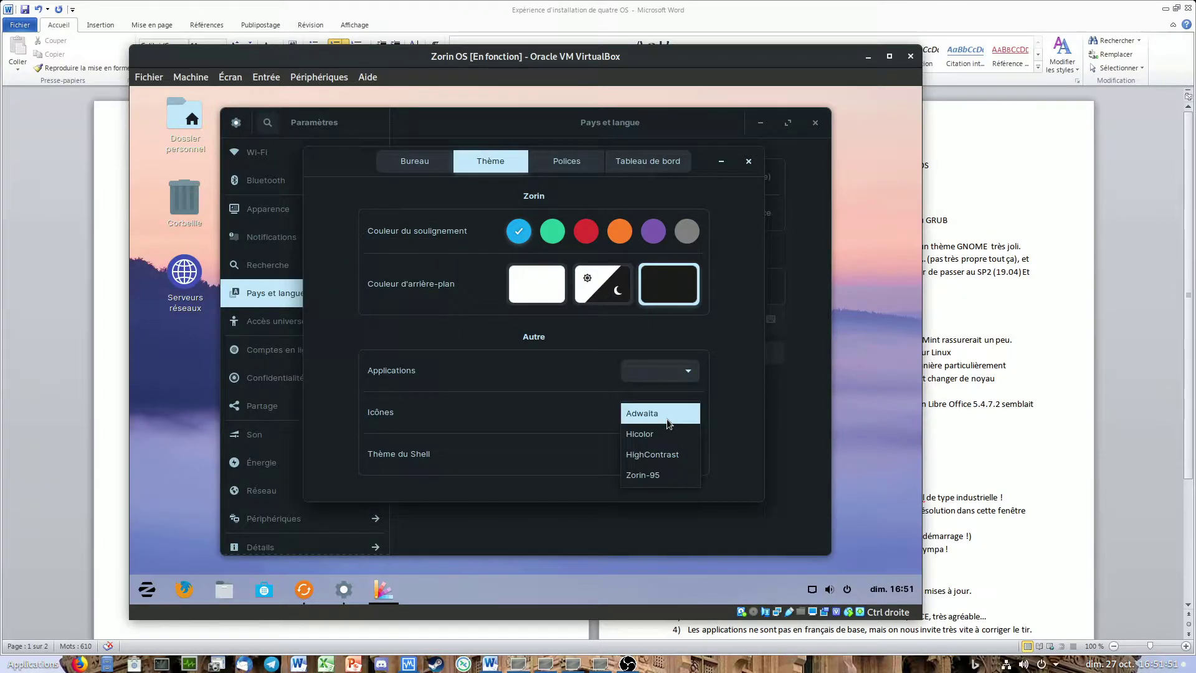
left_click(669, 475)
left_click(681, 372)
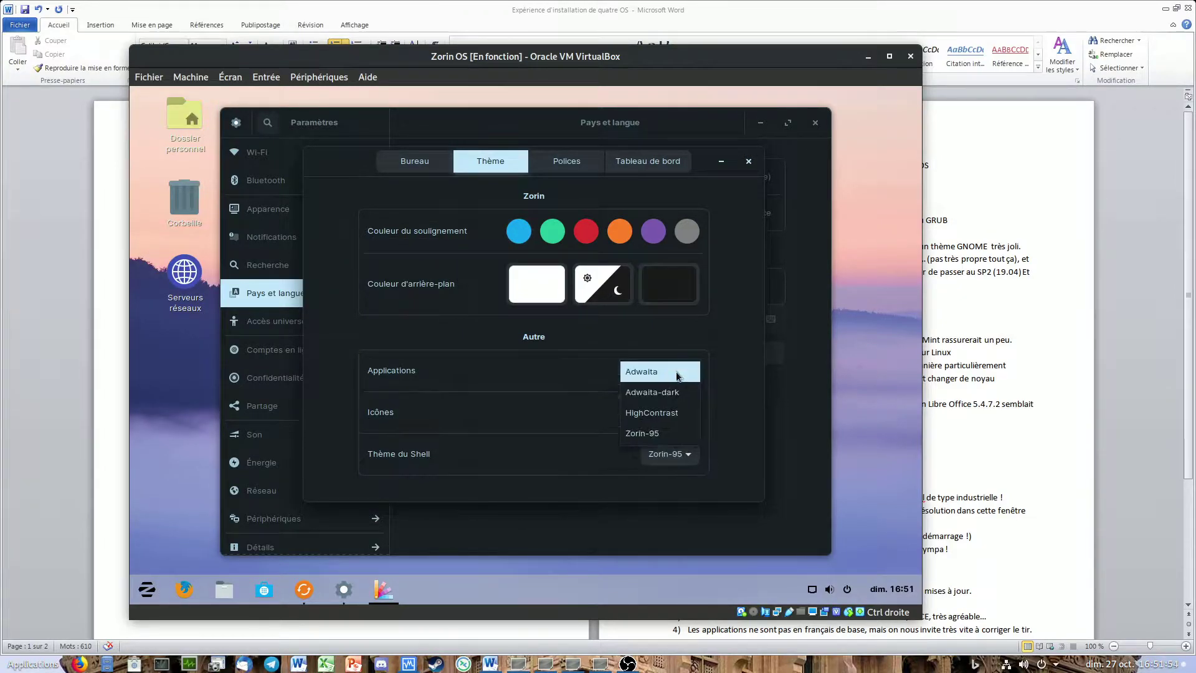
left_click(660, 435)
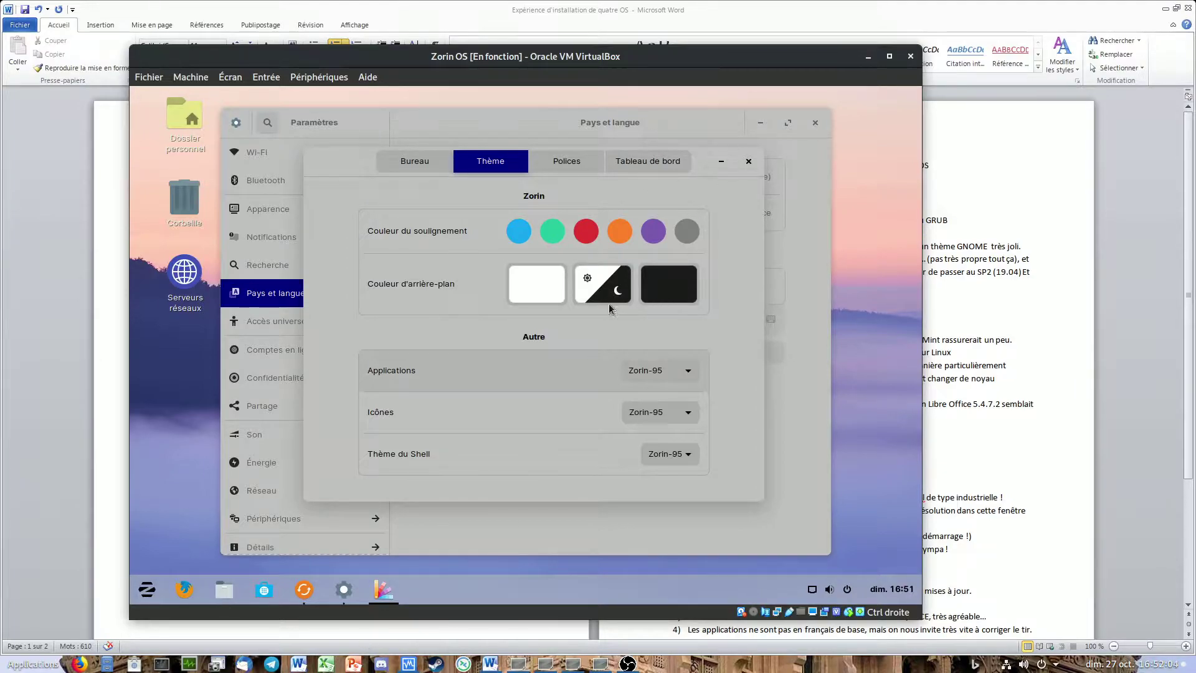
Step: Try the automatic day/night background, decline location services, then choose the black background colour and check the Zorin menu
left_click(581, 288)
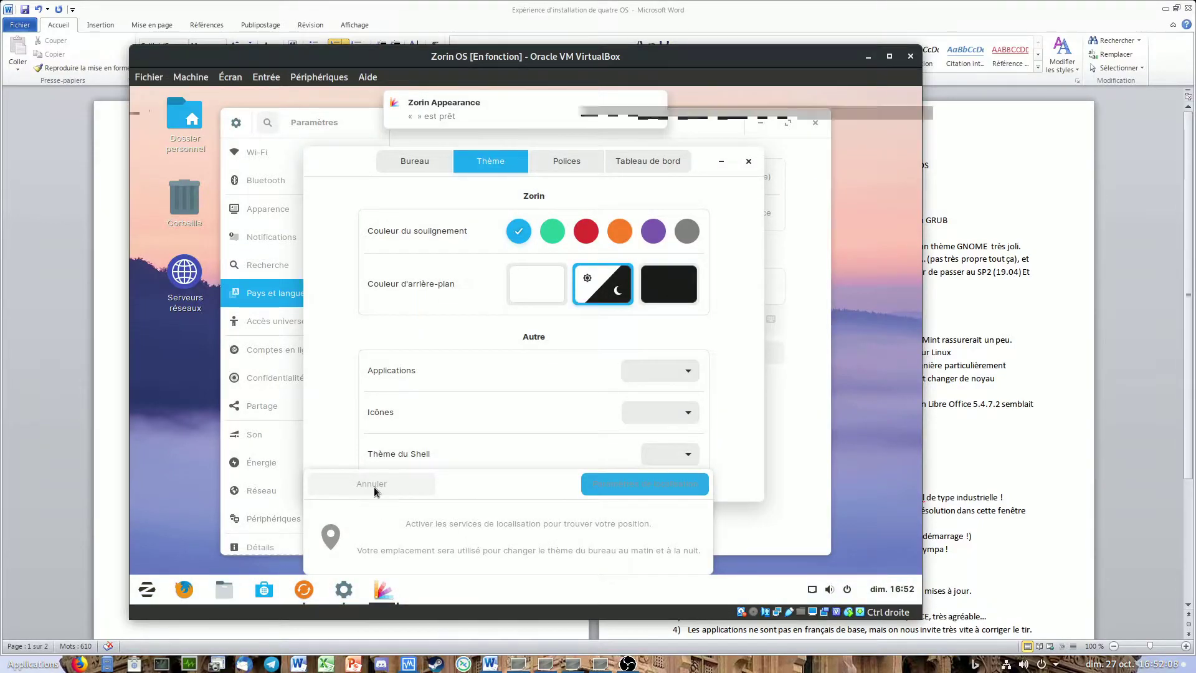
left_click(374, 489)
left_click(672, 279)
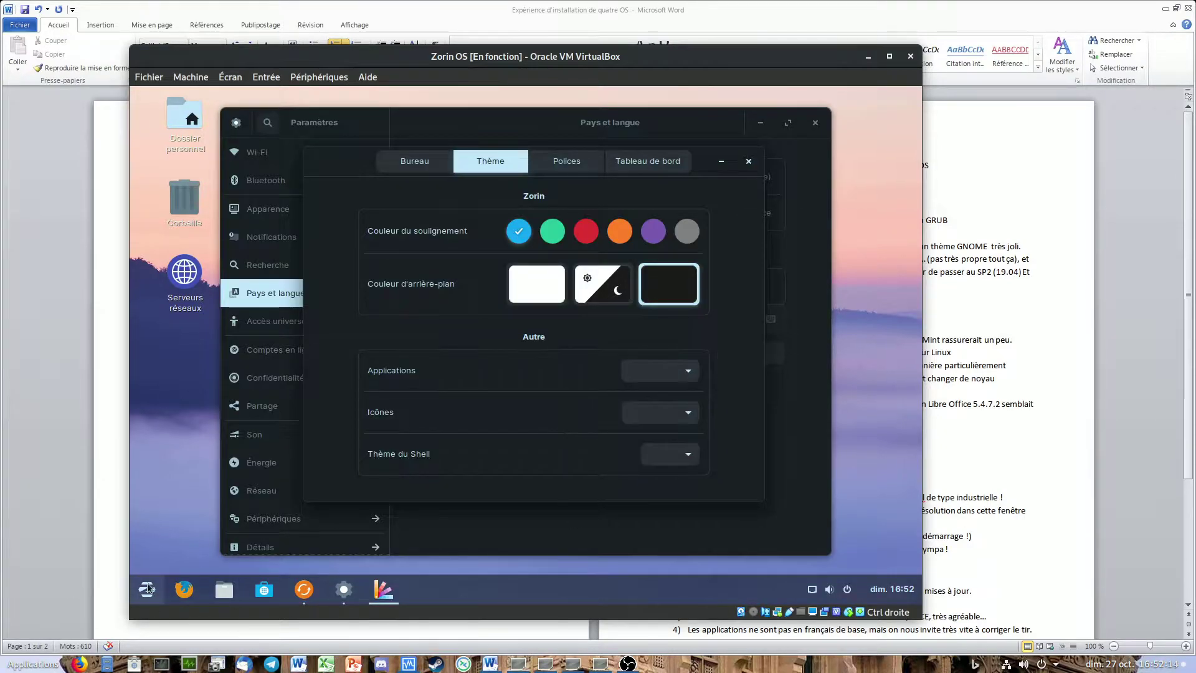
left_click(147, 589)
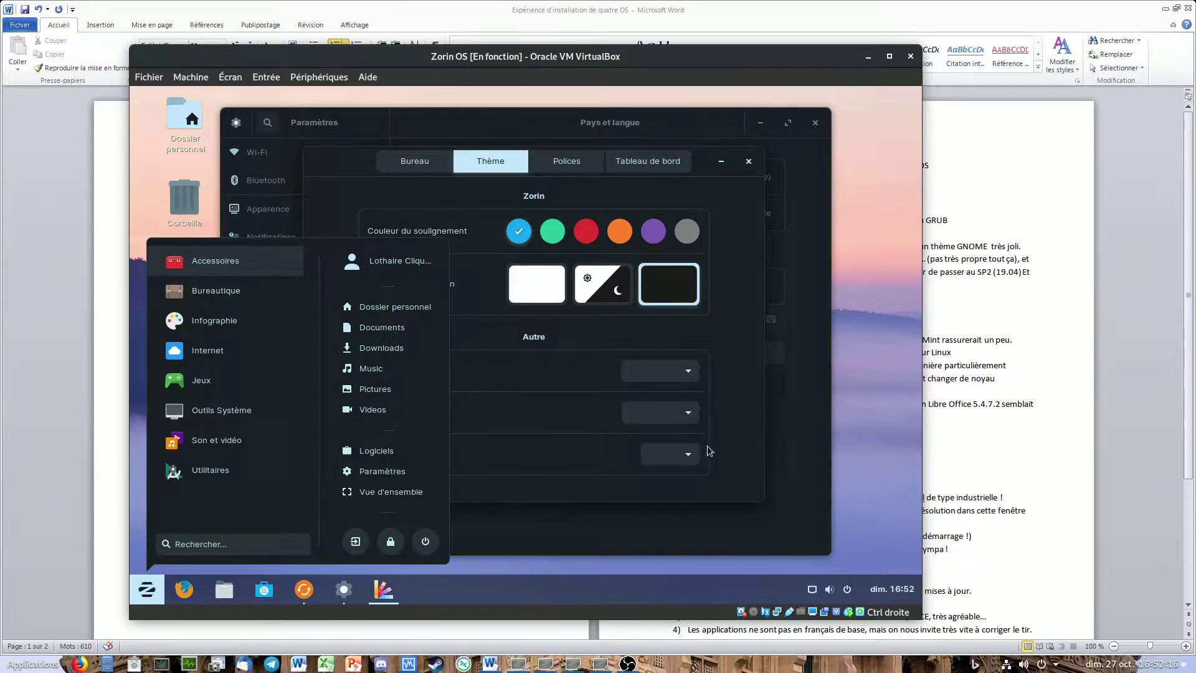
left_click(708, 449)
Step: Look through the Polices, Tableau de bord and Bureau settings of Zorin Appearance
left_click(570, 169)
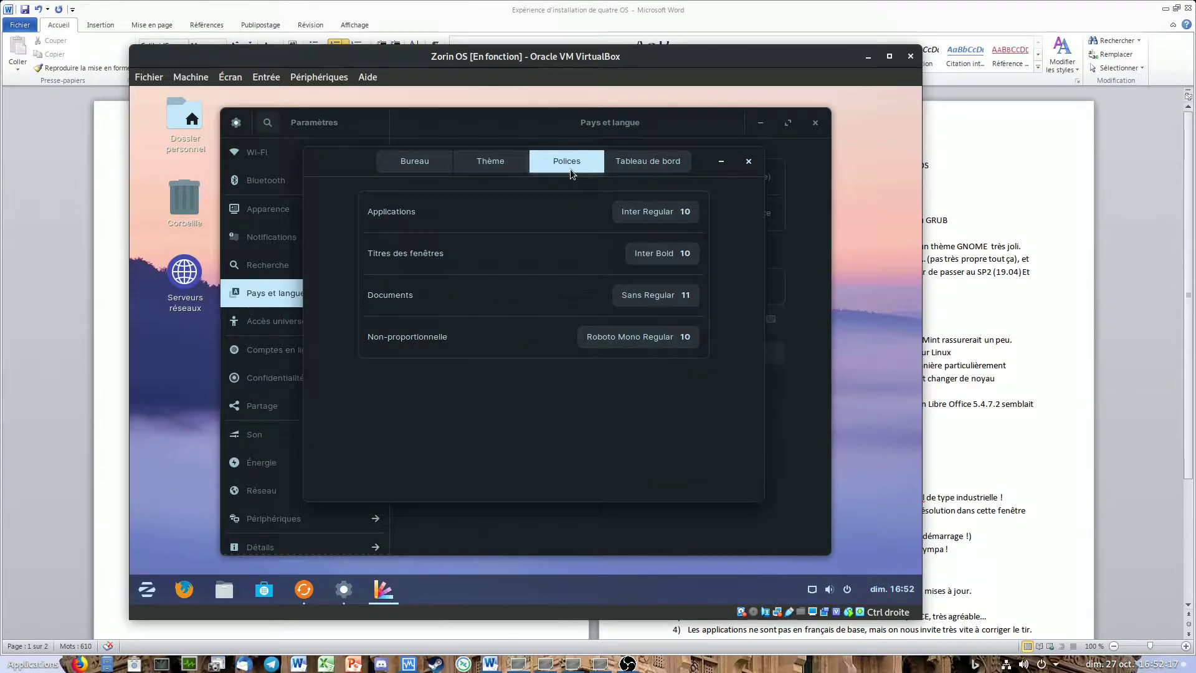
left_click(661, 170)
scroll(722, 349, "down", 8)
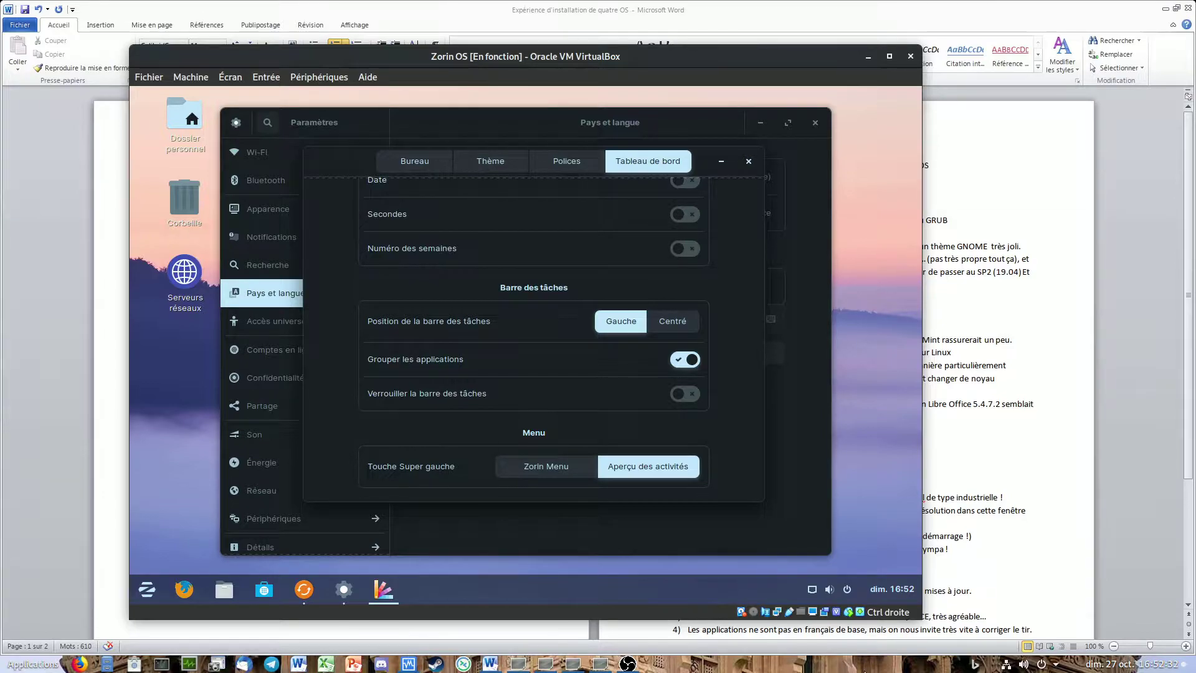
scroll(702, 334, "up", 10)
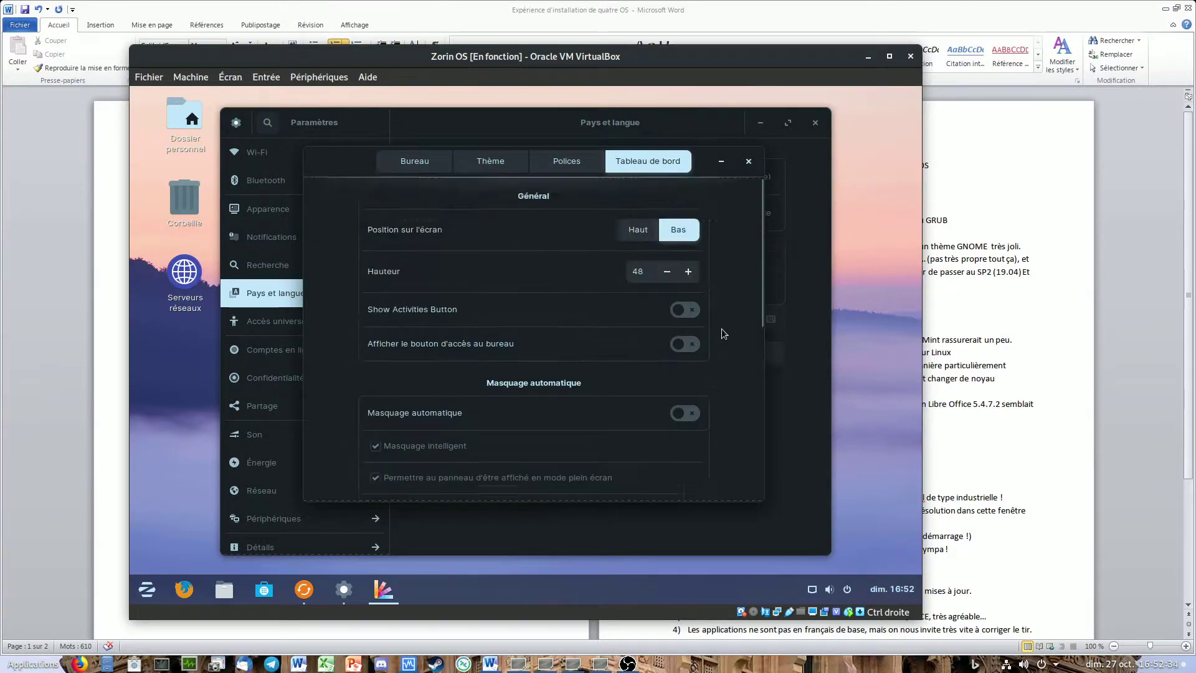
left_click(409, 163)
scroll(536, 436, "down", 3)
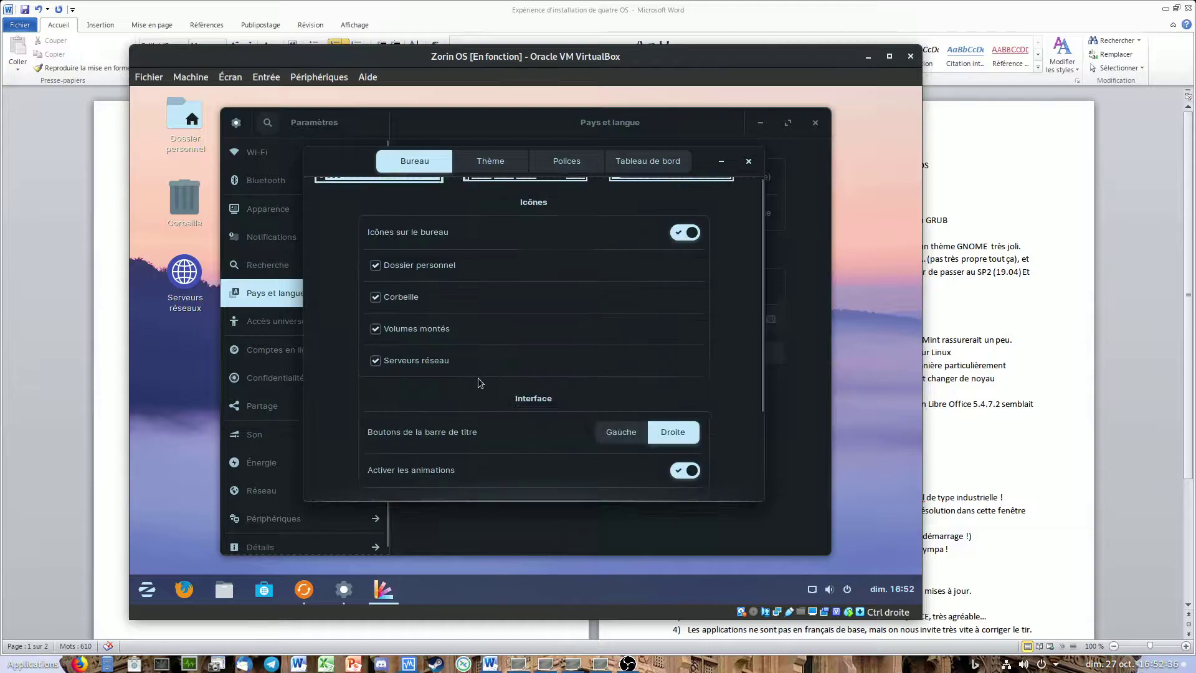
scroll(685, 311, "up", 3)
Step: Close Zorin Appearance and the system settings, then expand the installation details in the update manager
left_click(749, 162)
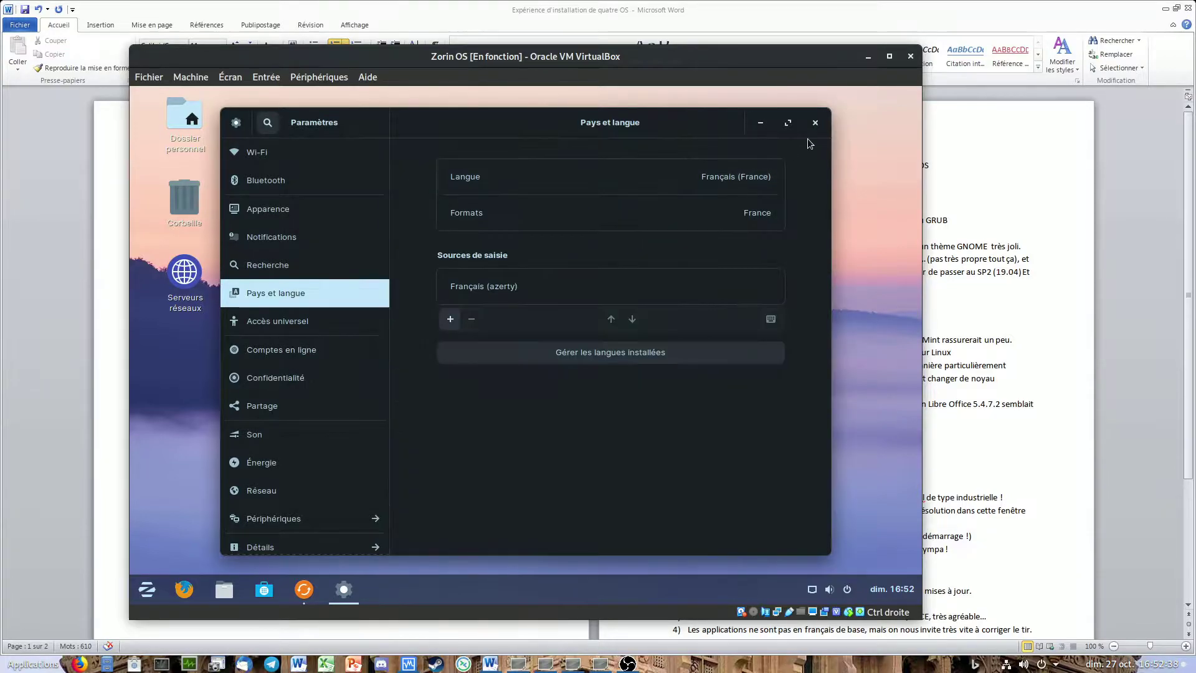
left_click(815, 123)
left_click(317, 589)
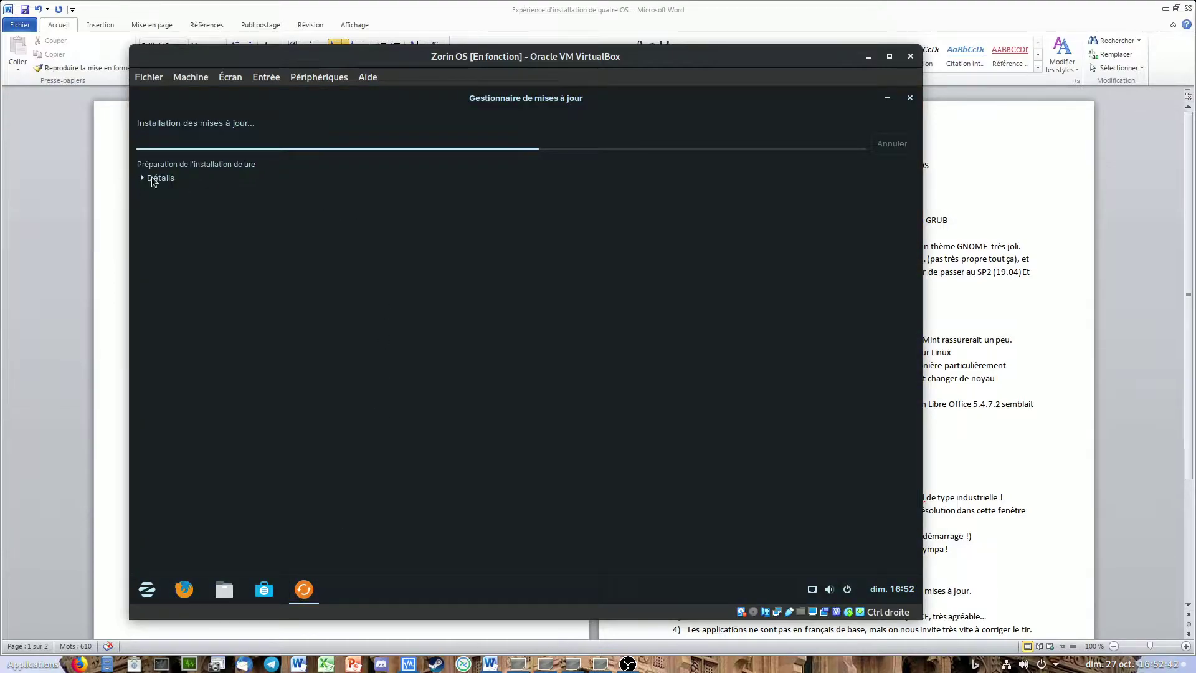
left_click(146, 178)
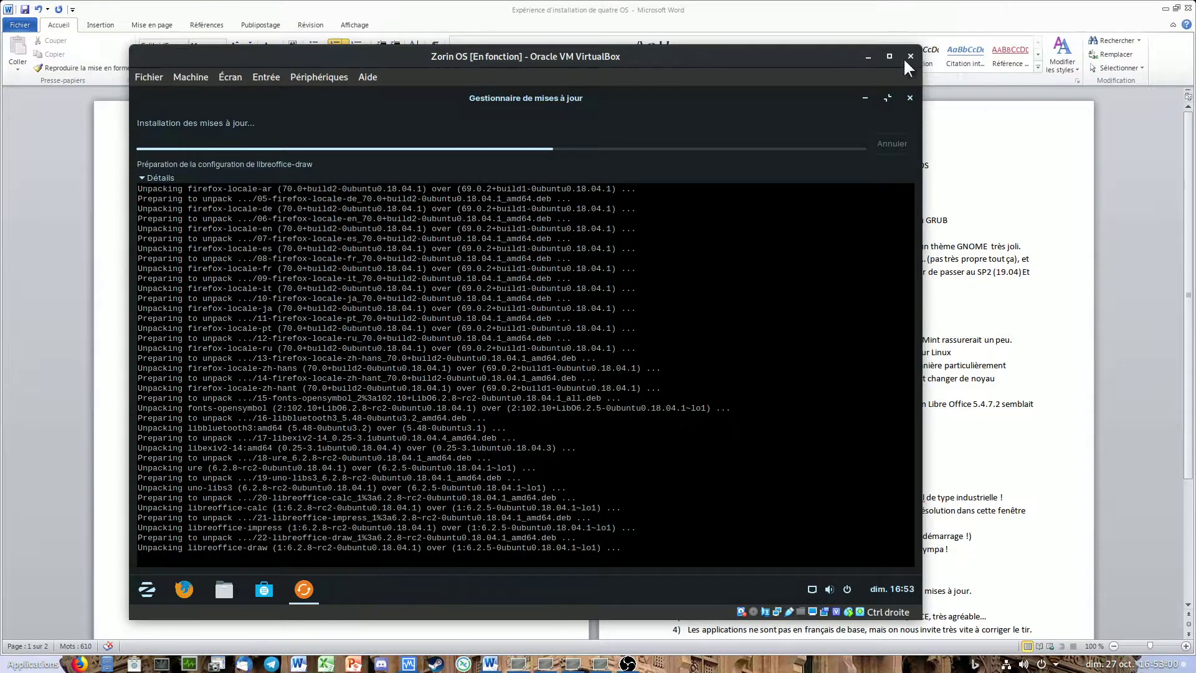
Step: Minimise the Zorin OS virtual machine and return to the Word notes on the four distributions
left_click(868, 56)
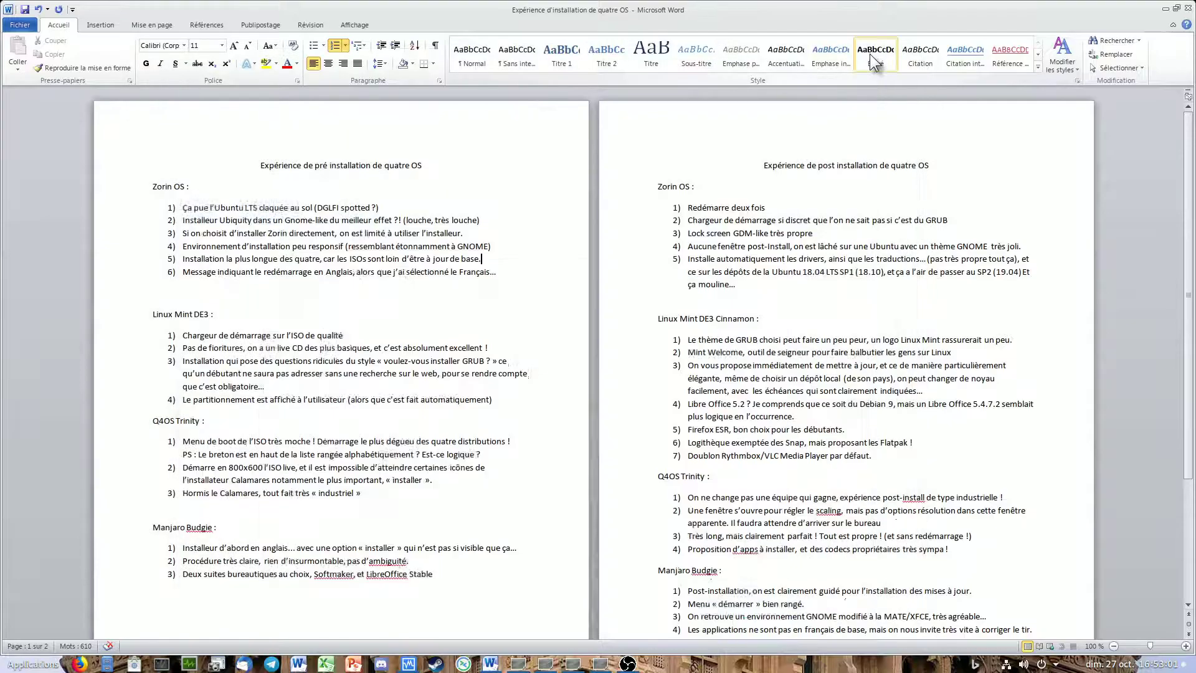
left_click(1165, 8)
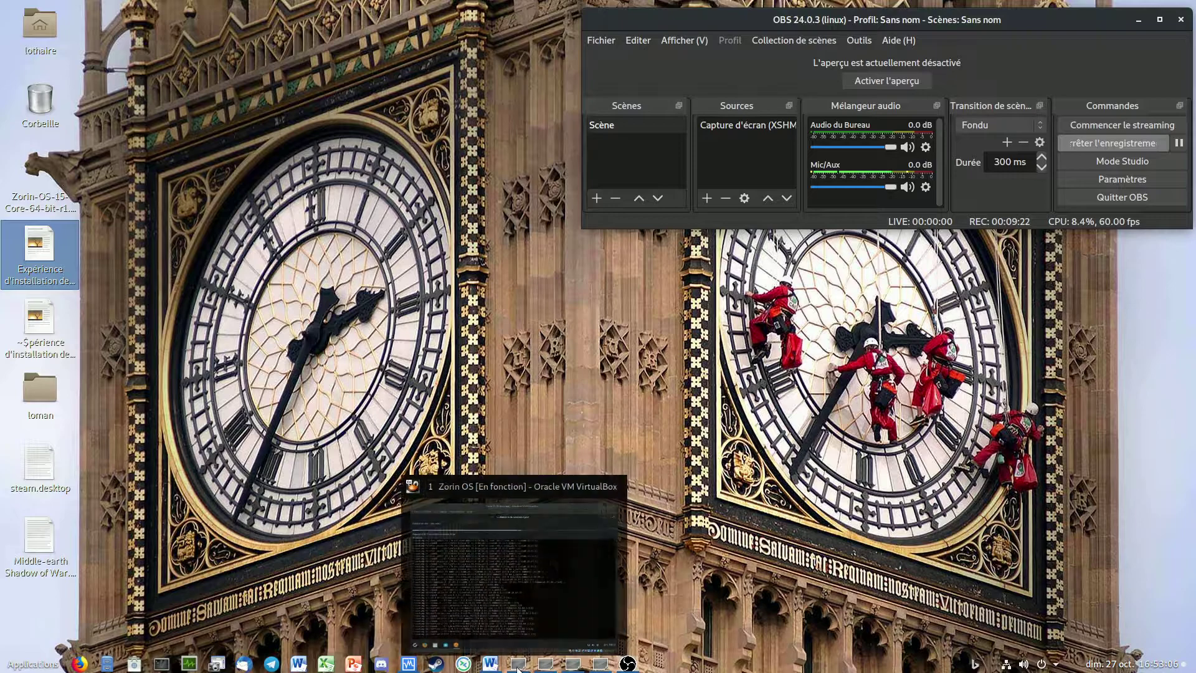
left_click(492, 664)
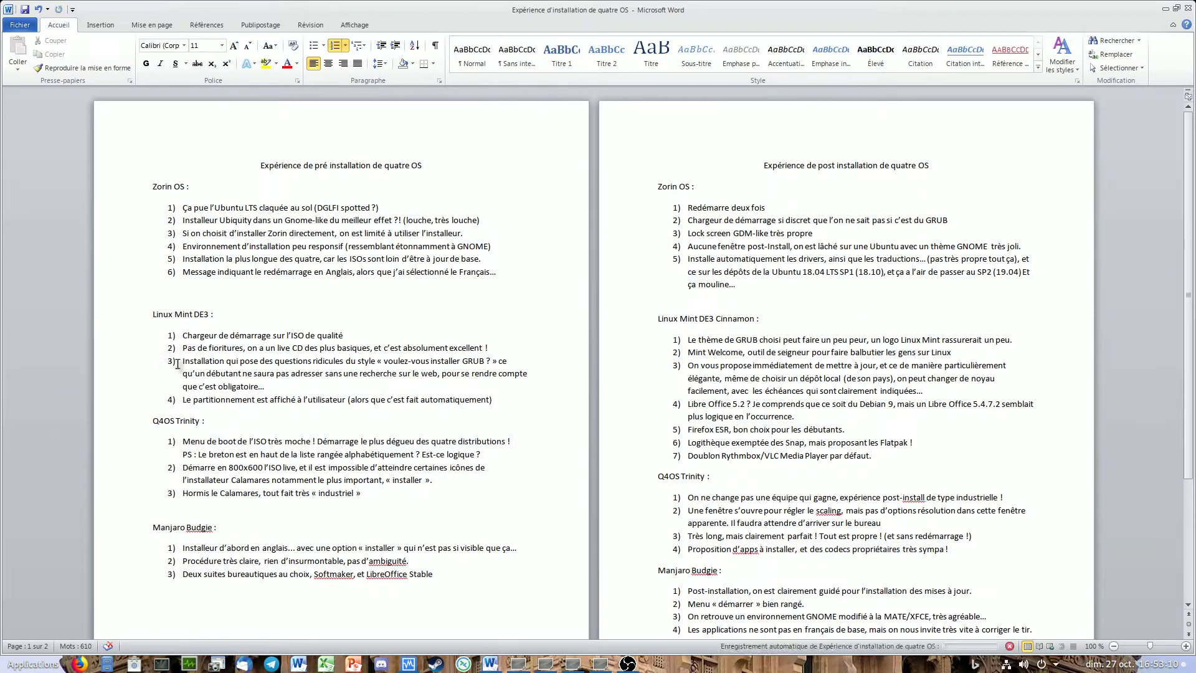
Step: Read through the Linux Mint DE3 notes, covering the boot loader, live CD, installer questions and partitioning
left_click(183, 337)
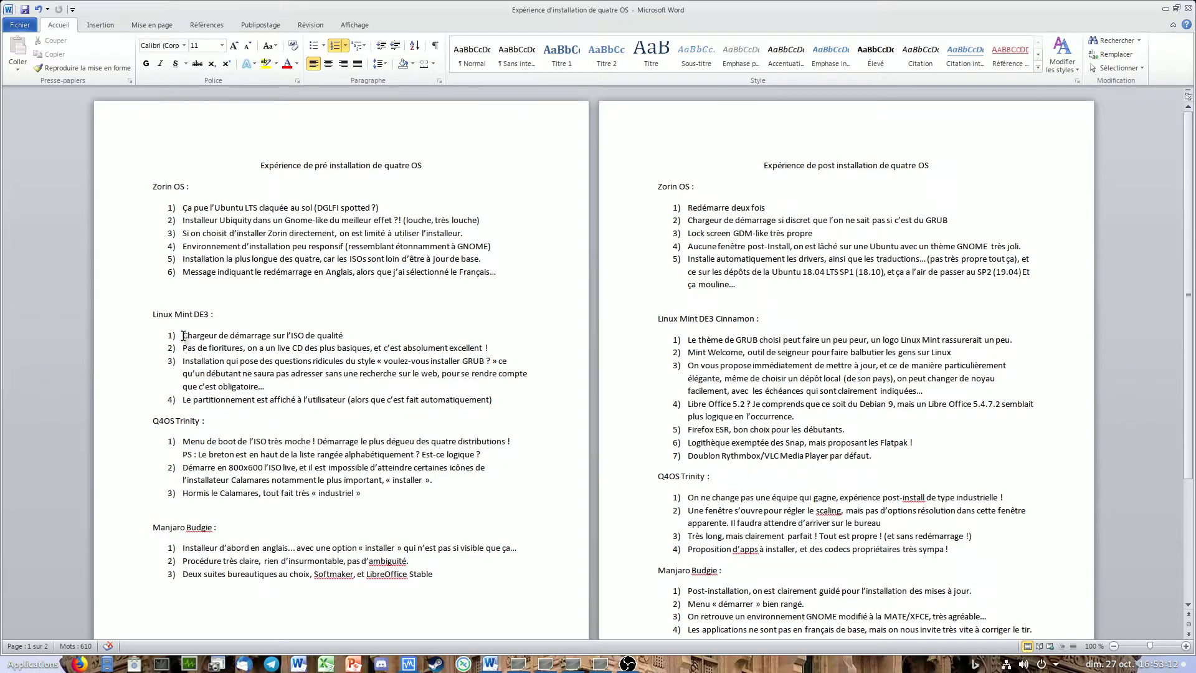
left_click_drag(183, 336, 504, 349)
left_click(503, 350)
left_click_drag(183, 362, 506, 373)
left_click(506, 373)
scroll(464, 422, "down", 1)
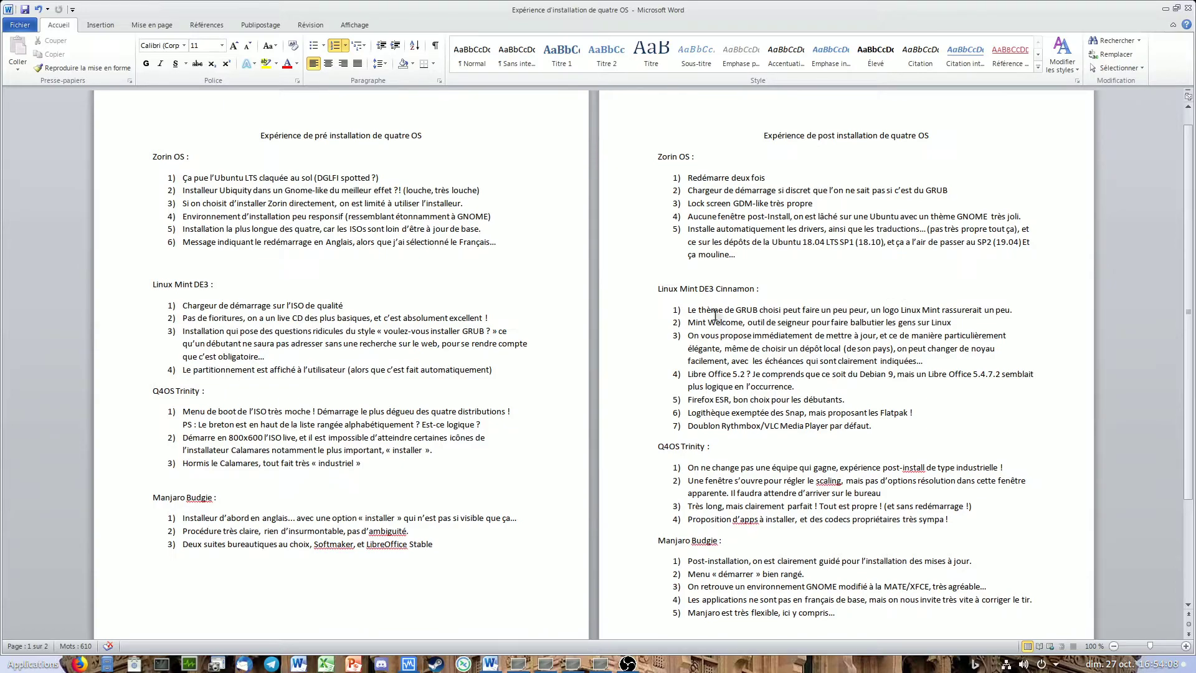
left_click(183, 369)
Step: Arrange the Word notes and the Linux Mint virtual machine side by side, entering the account password to log in to Mint
double_click(749, 8)
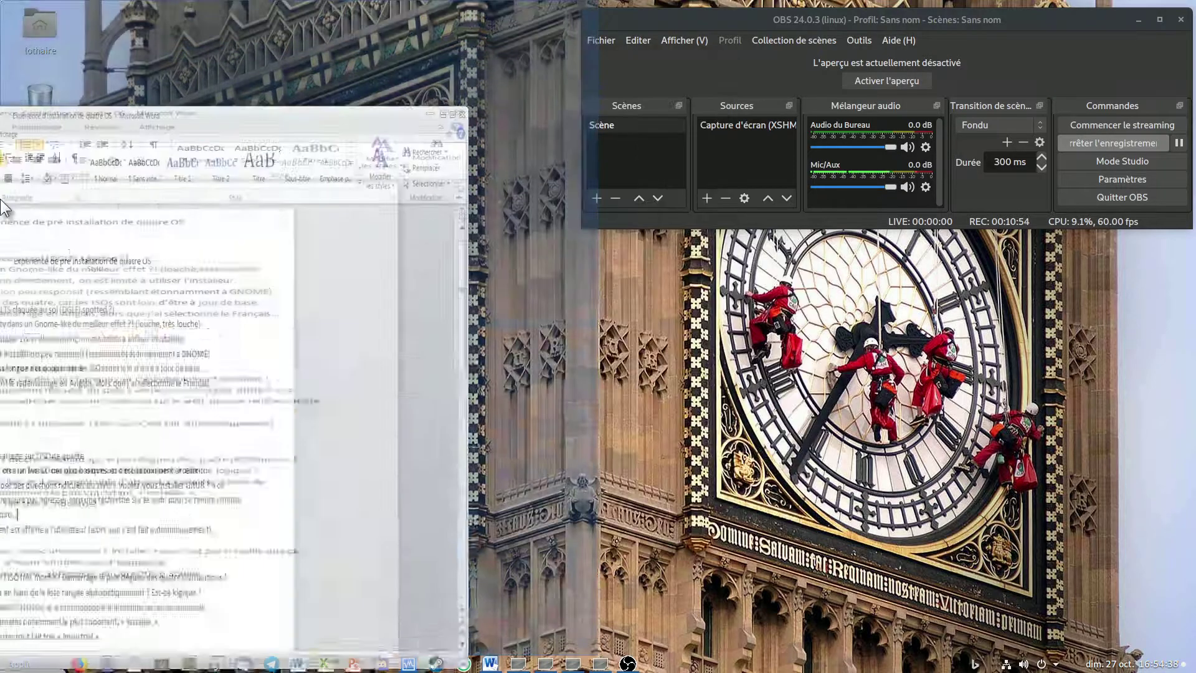
left_click(546, 665)
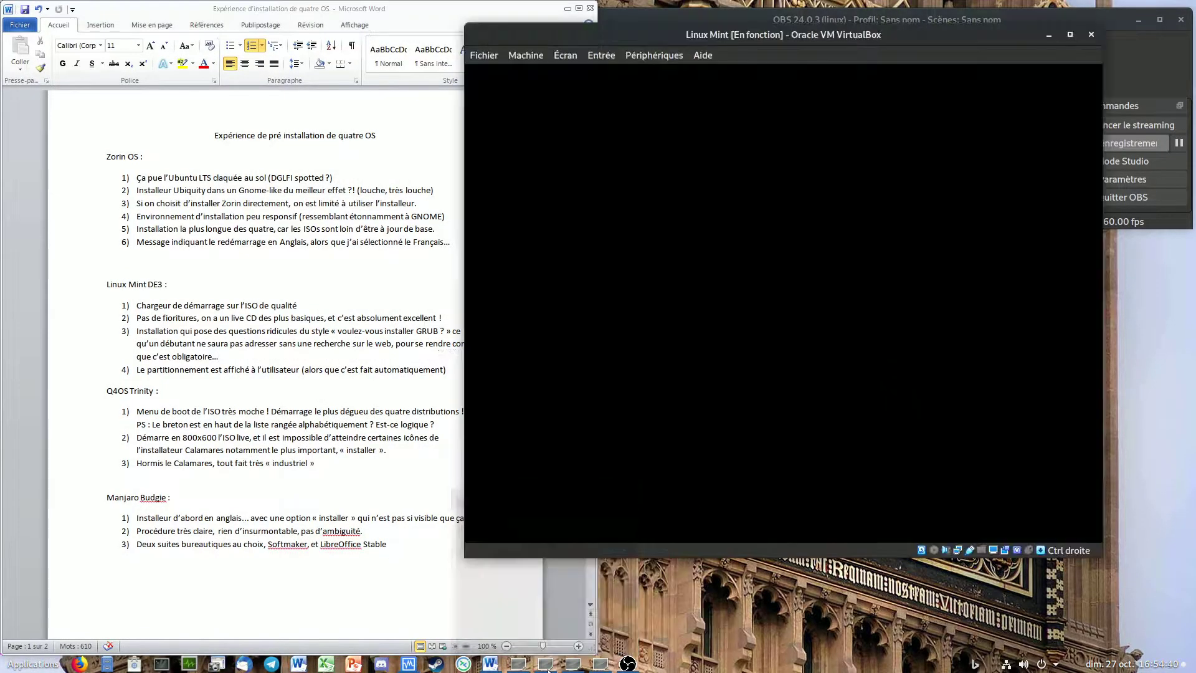
type("•")
key("Return")
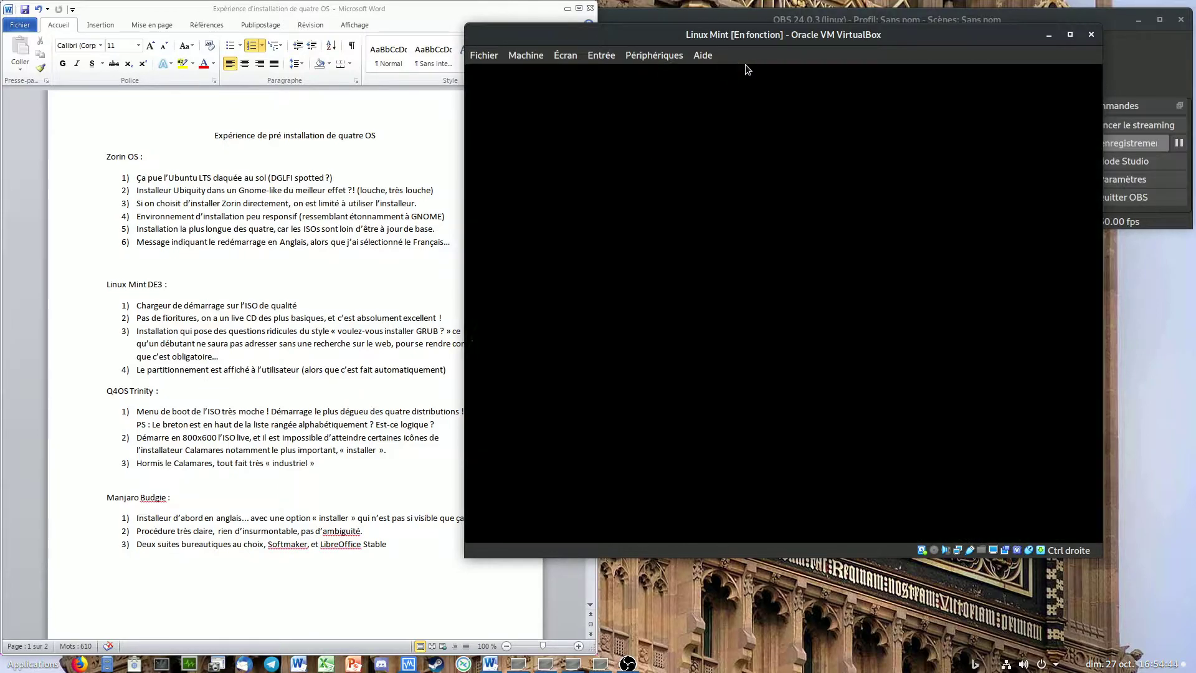
left_click_drag(844, 34, 927, 15)
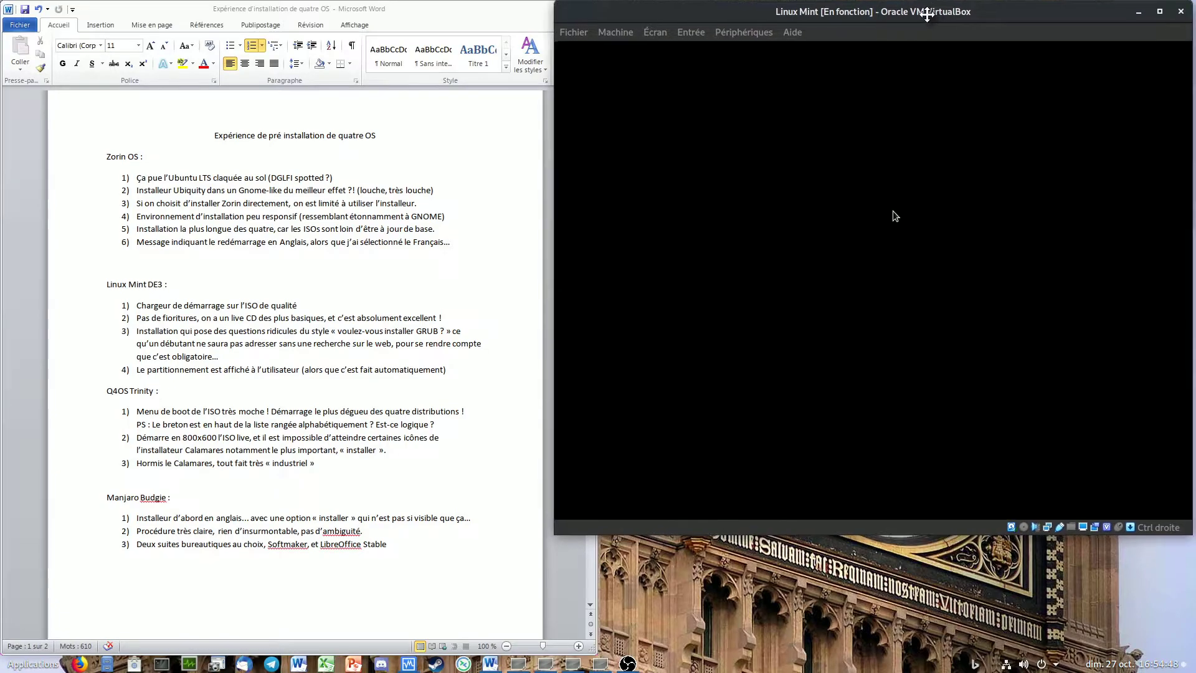
Step: Show the post-installation notes for Linux Mint DE3 Cinnamon in Word while the Mint desktop loads
scroll(374, 222, "down", 20)
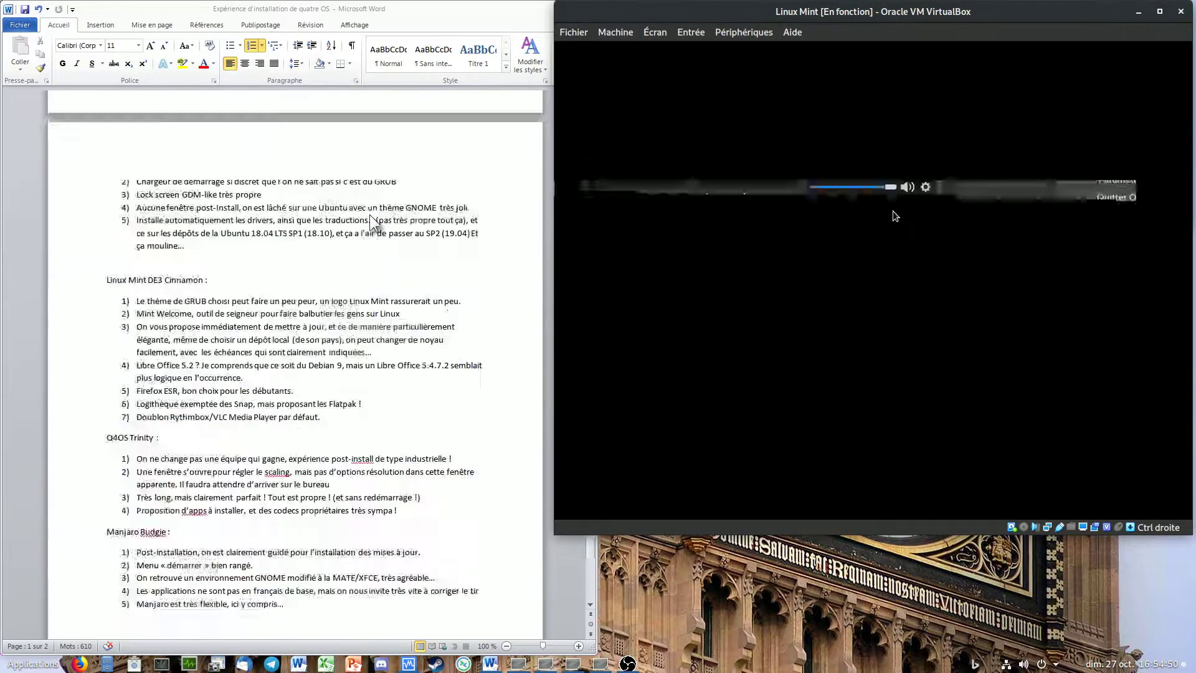
scroll(374, 223, "down", 1)
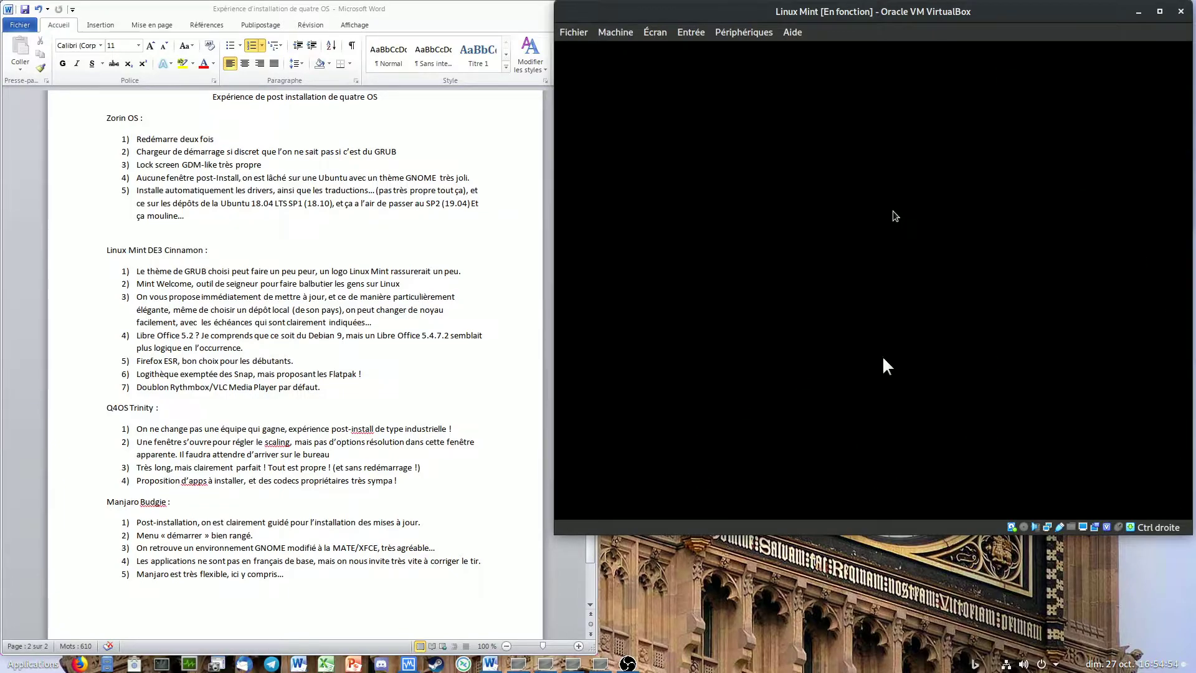
mouse_move(1120, 525)
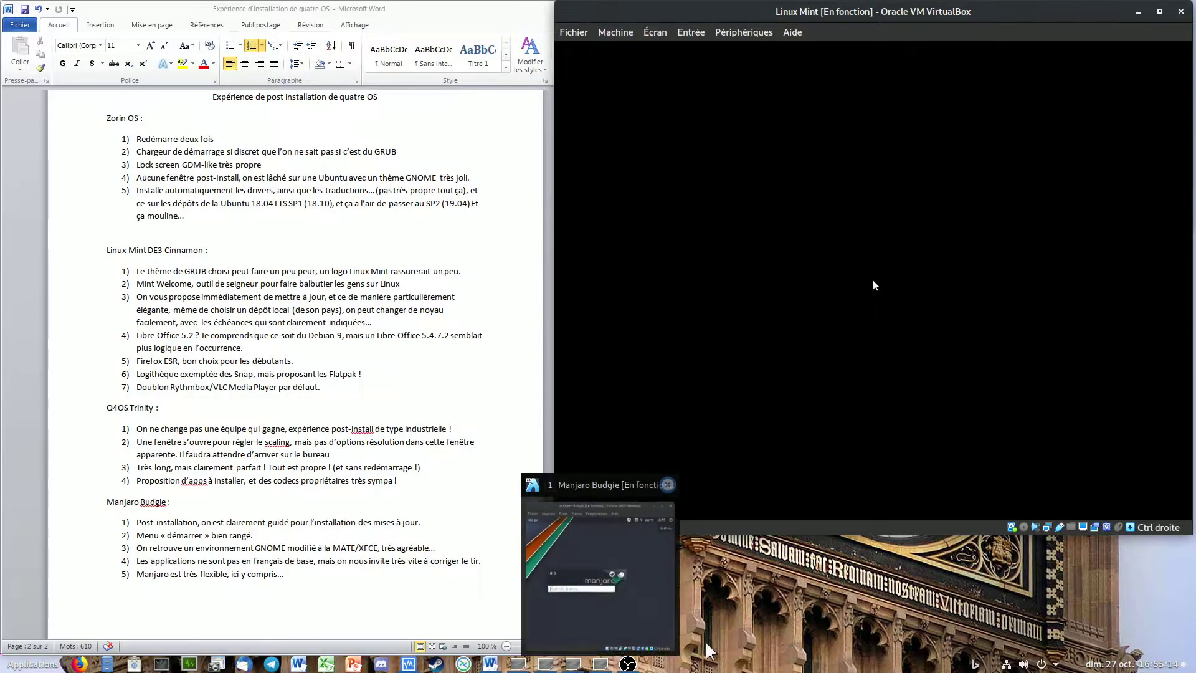
mouse_move(516, 665)
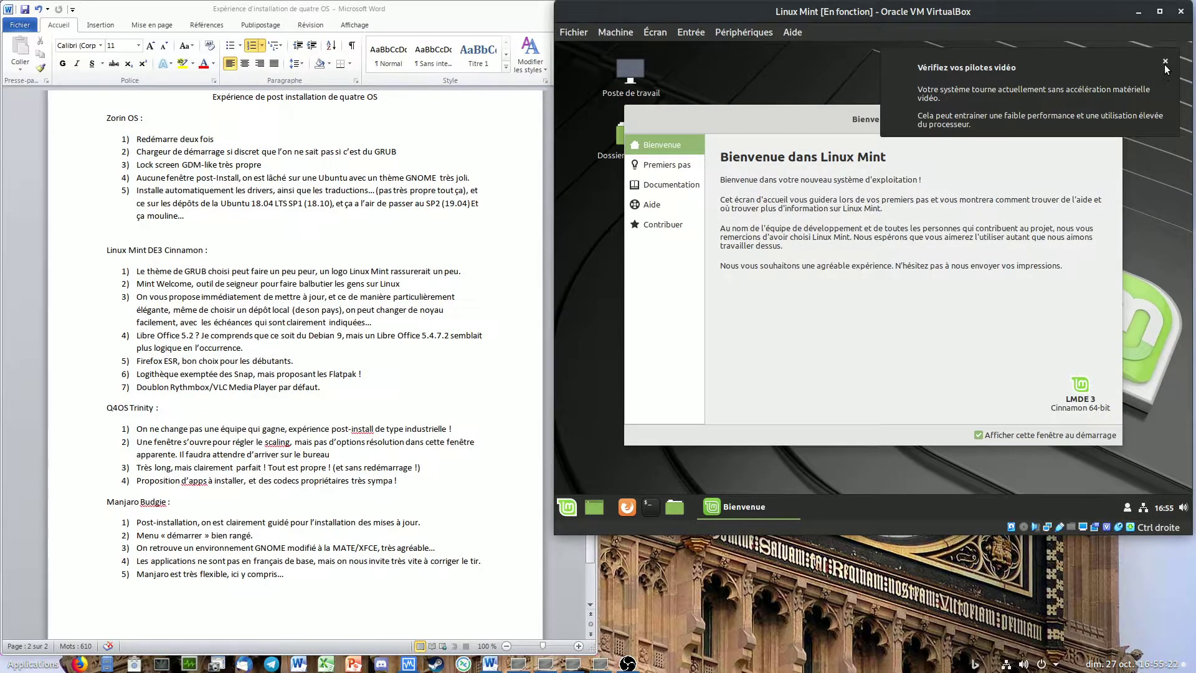
Step: Dismiss the video driver notification and examine the Premiers pas options in the Linux Mint welcome window
left_click(1165, 61)
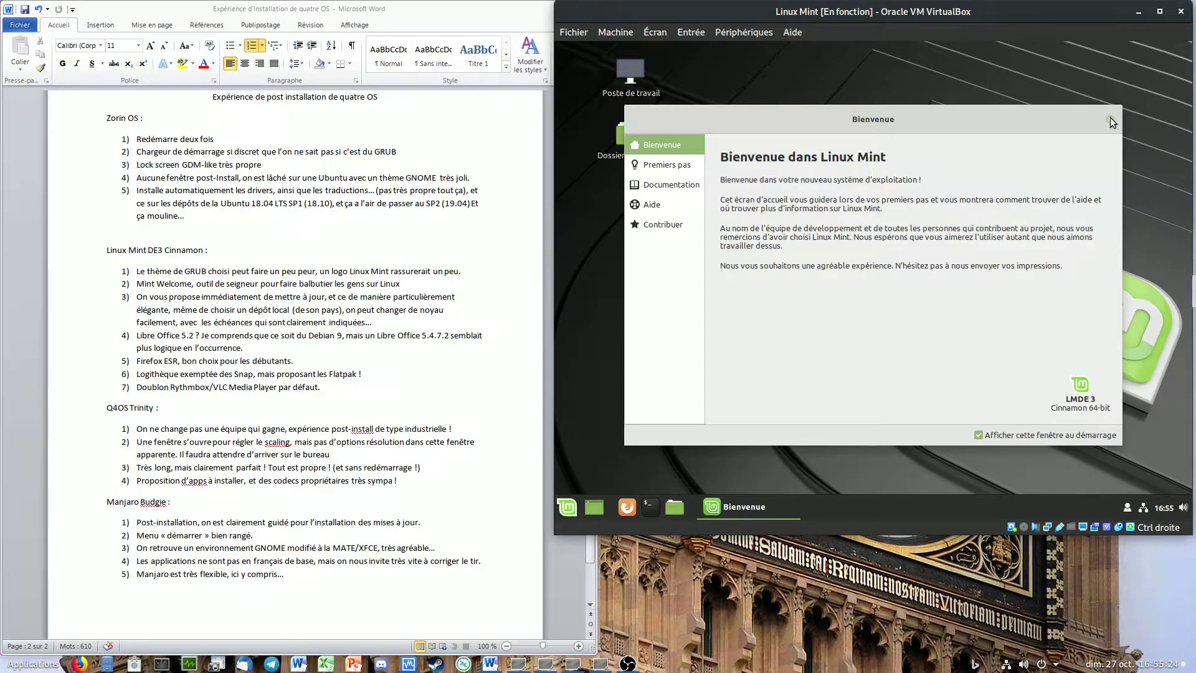
left_click(676, 166)
scroll(795, 278, "down", 5)
scroll(795, 278, "up", 5)
scroll(810, 299, "down", 3)
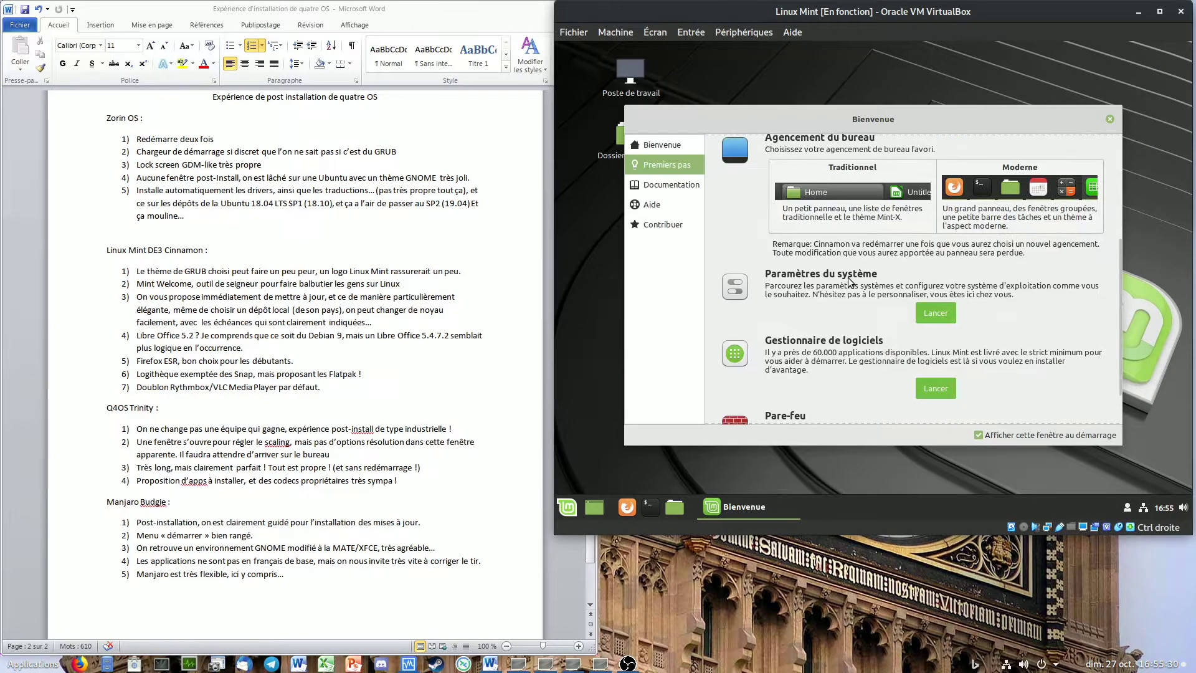
scroll(847, 278, "up", 3)
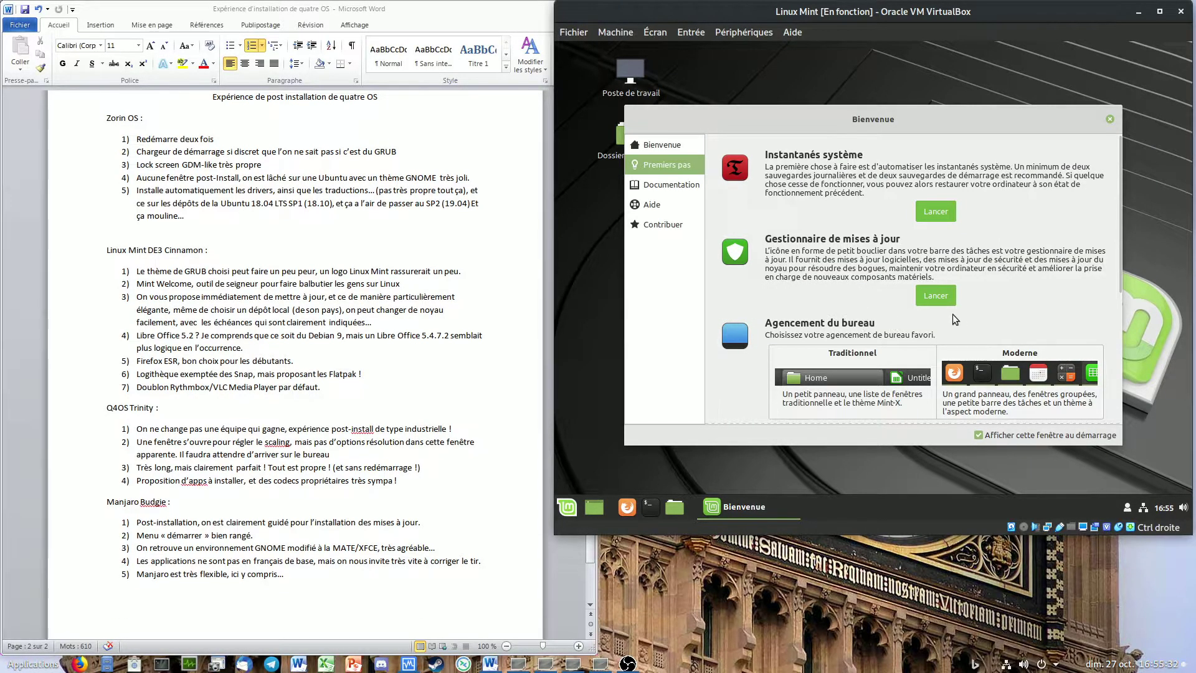
scroll(928, 287, "down", 5)
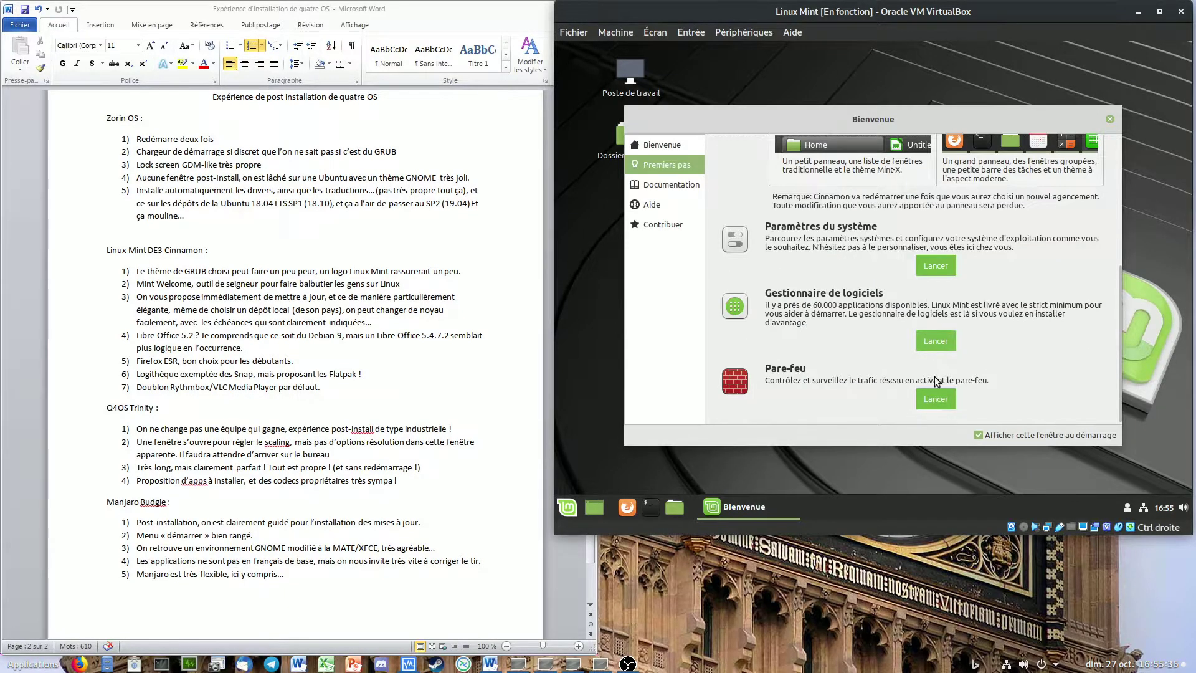
scroll(836, 289, "up", 3)
scroll(847, 317, "down", 3)
scroll(891, 385, "up", 3)
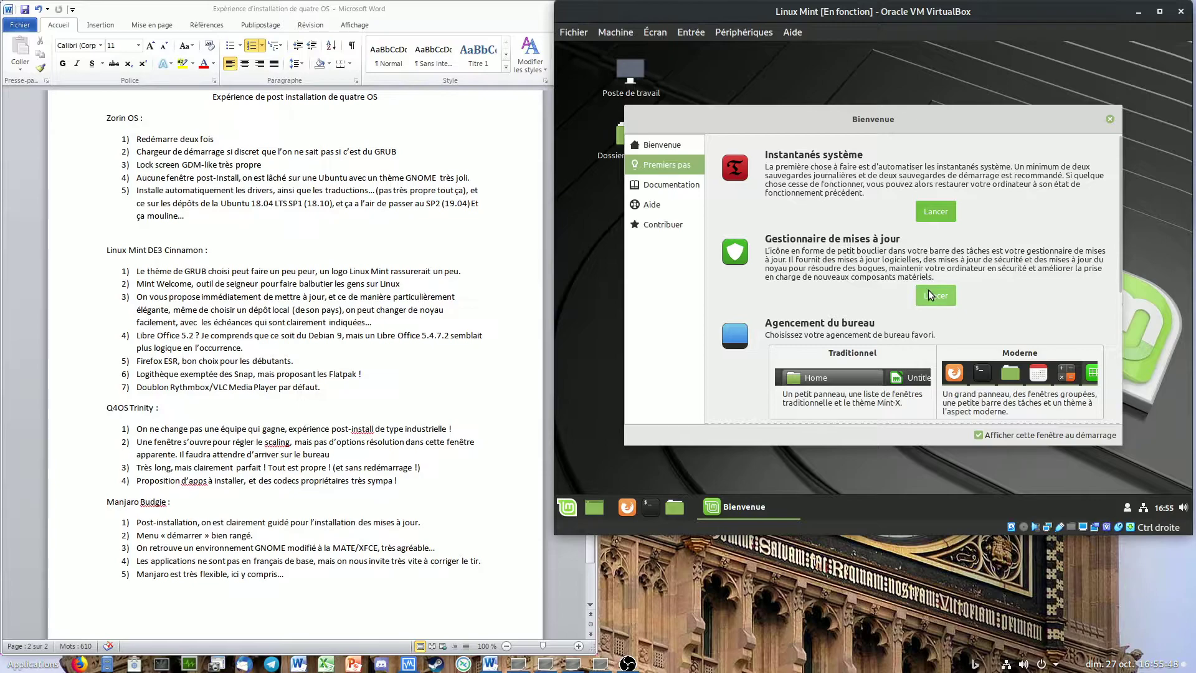
scroll(953, 299, "down", 1)
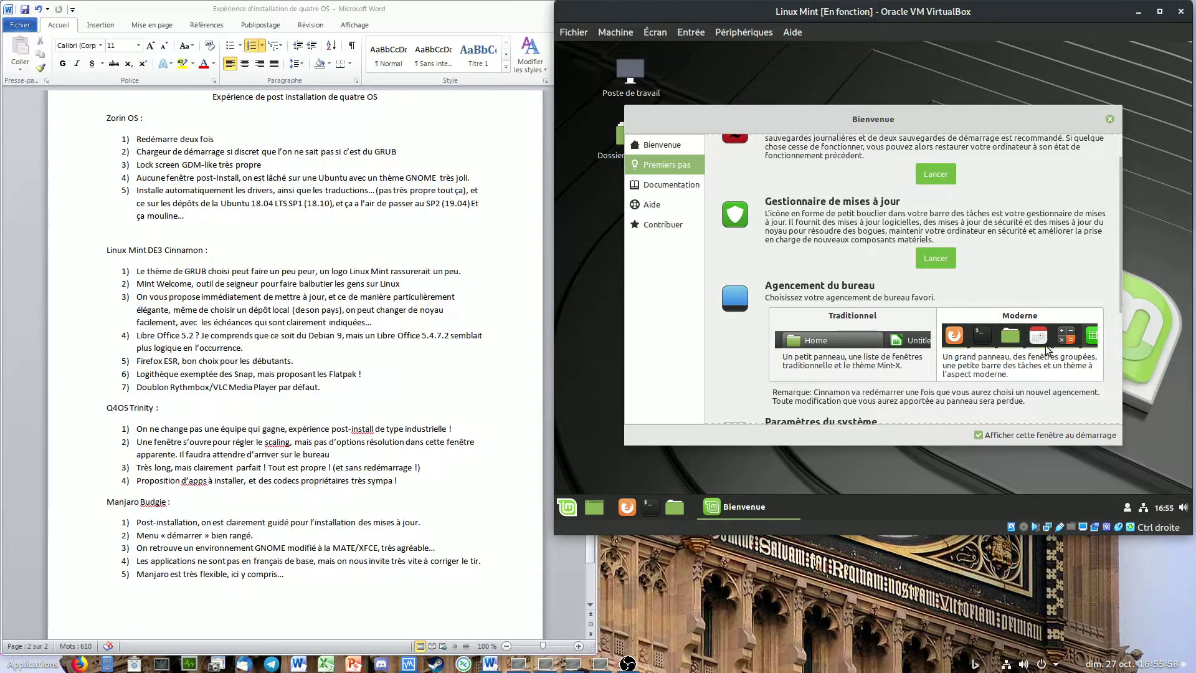
Step: View the application categories in the Linux Mint start menu, then return to the welcome window
left_click(559, 513)
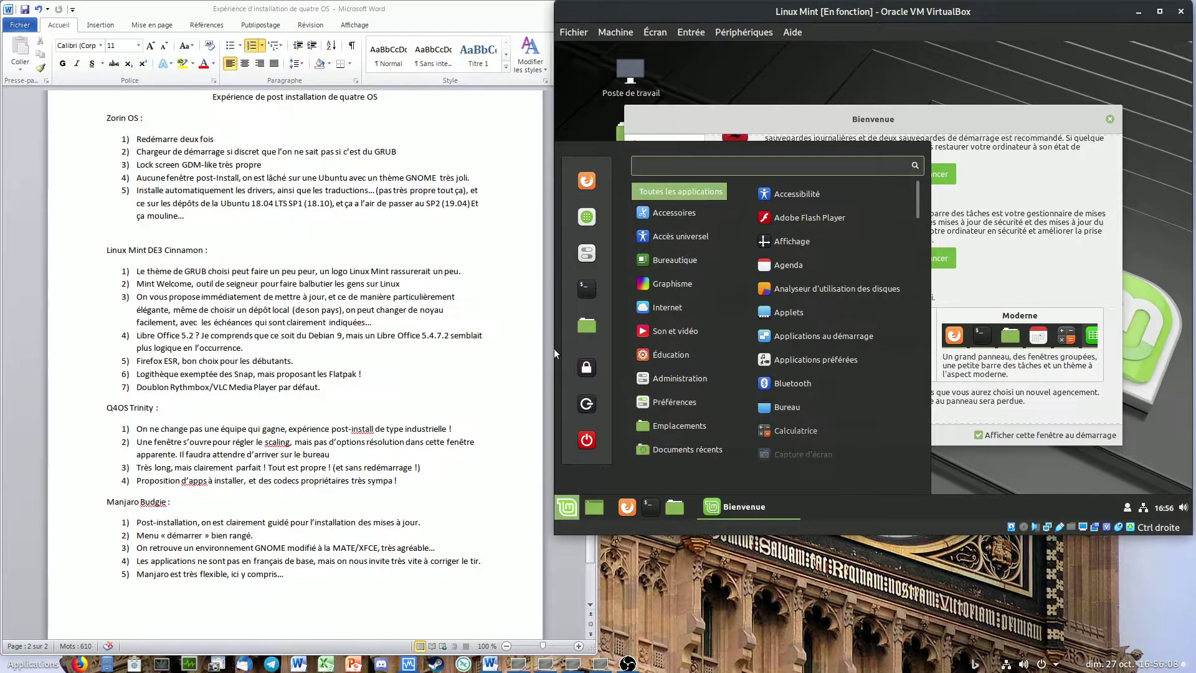
left_click(882, 109)
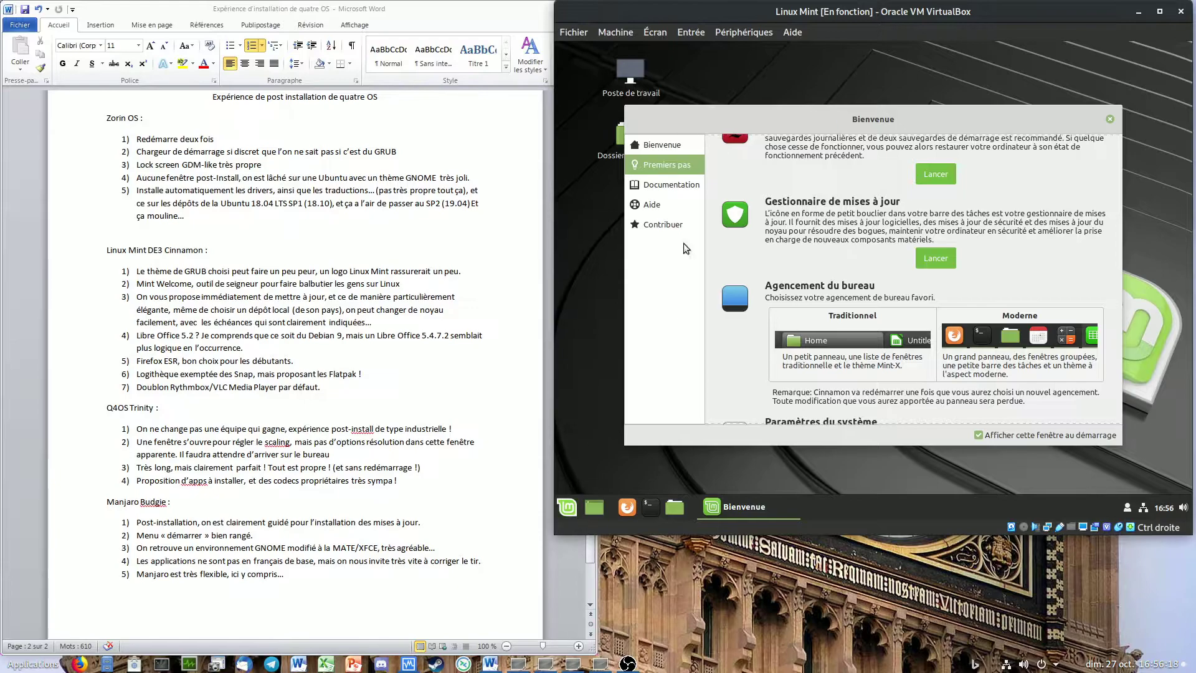
left_click(640, 664)
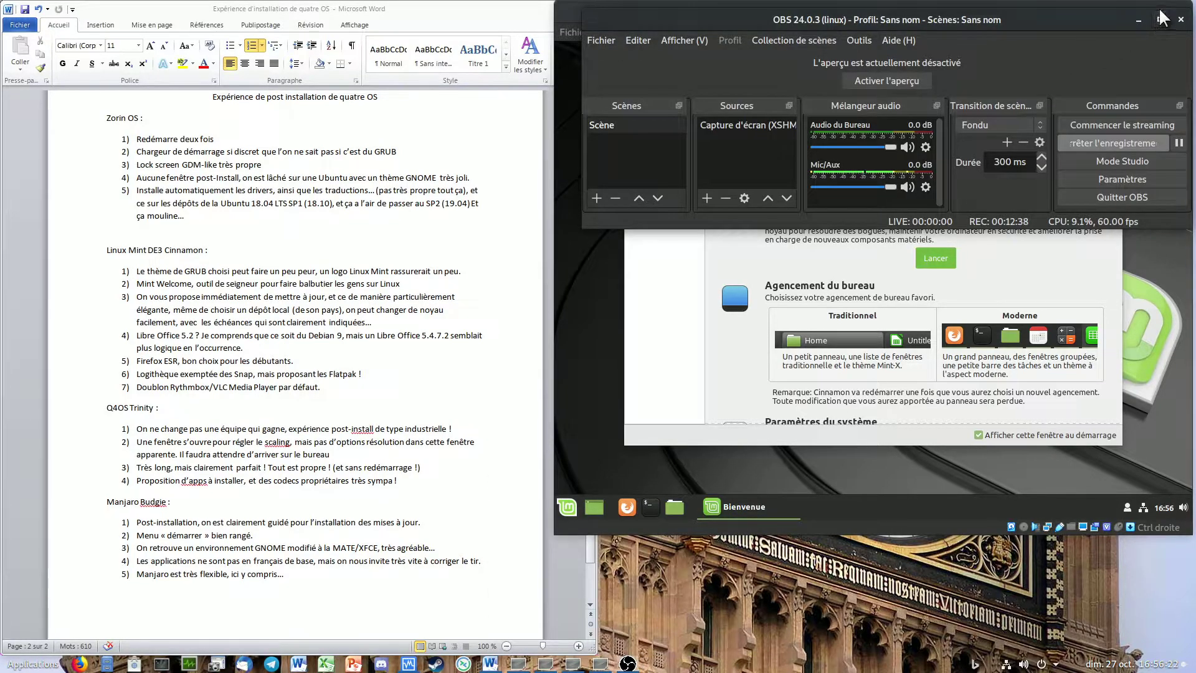
left_click(1140, 17)
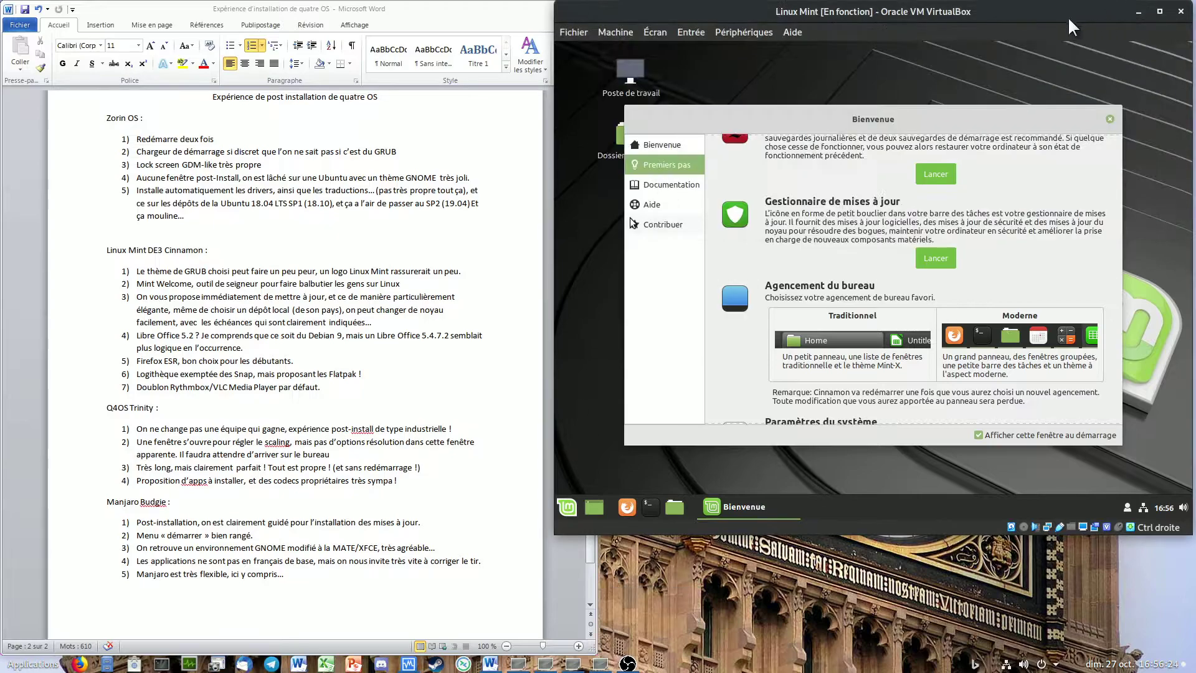
left_click_drag(1032, 16, 1036, 16)
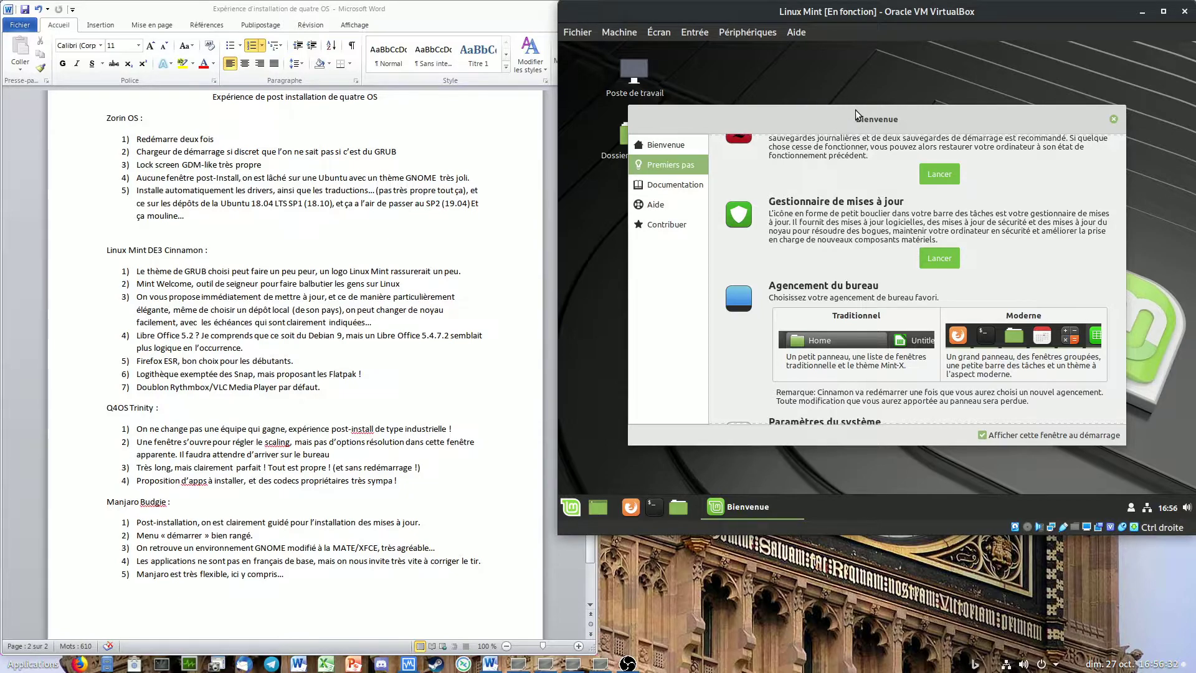
mouse_move(855, 110)
left_mouse_down()
mouse_move(905, 41)
mouse_move(879, 113)
mouse_move(829, 126)
mouse_move(855, 127)
mouse_move(866, 109)
left_mouse_up()
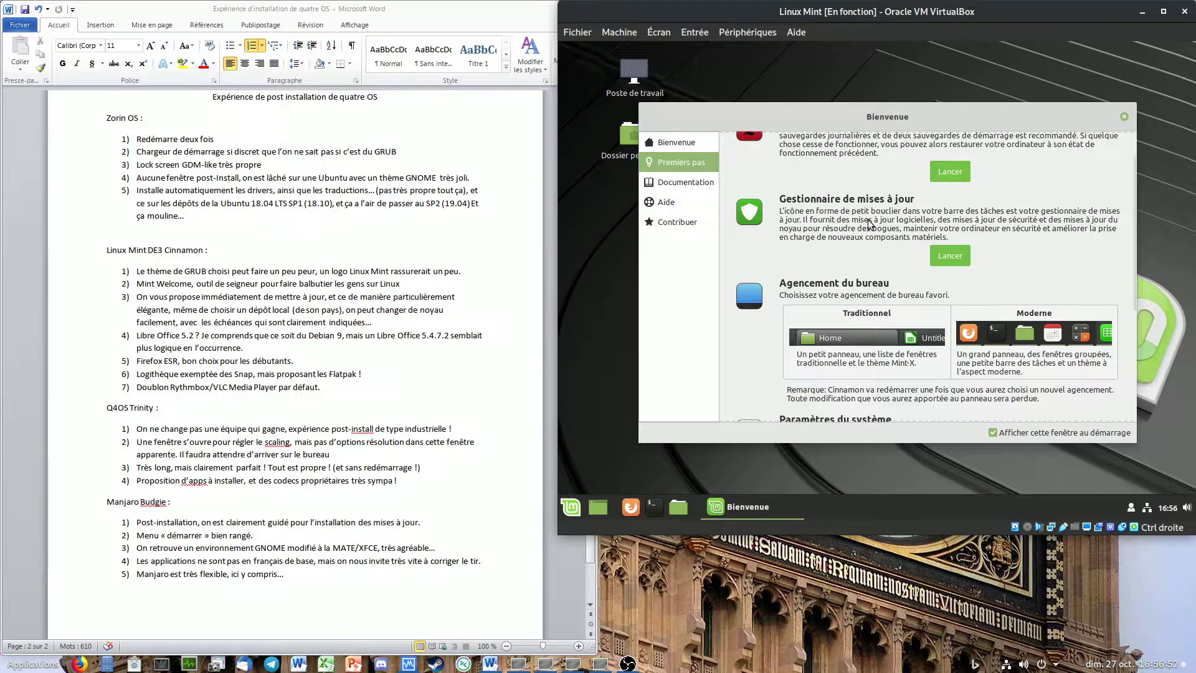
Step: Launch Paramètres du système from the welcome window's Premiers pas page and look over all its categories
scroll(803, 246, "down", 2)
scroll(748, 276, "down", 3)
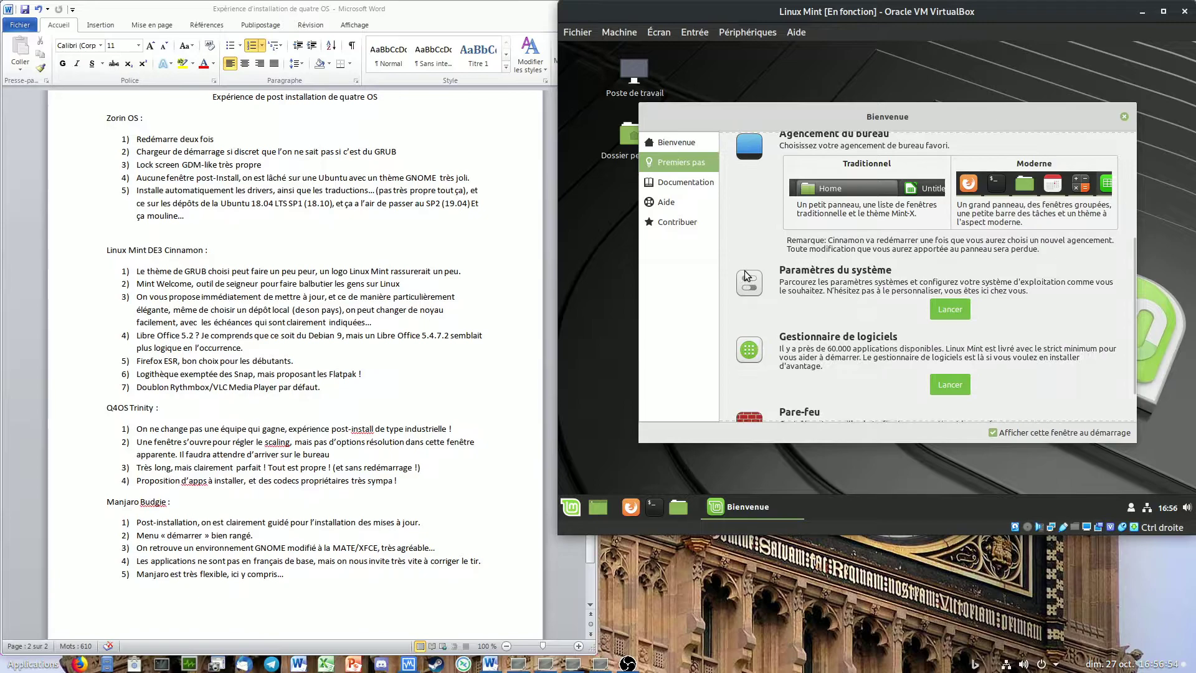
left_click(957, 276)
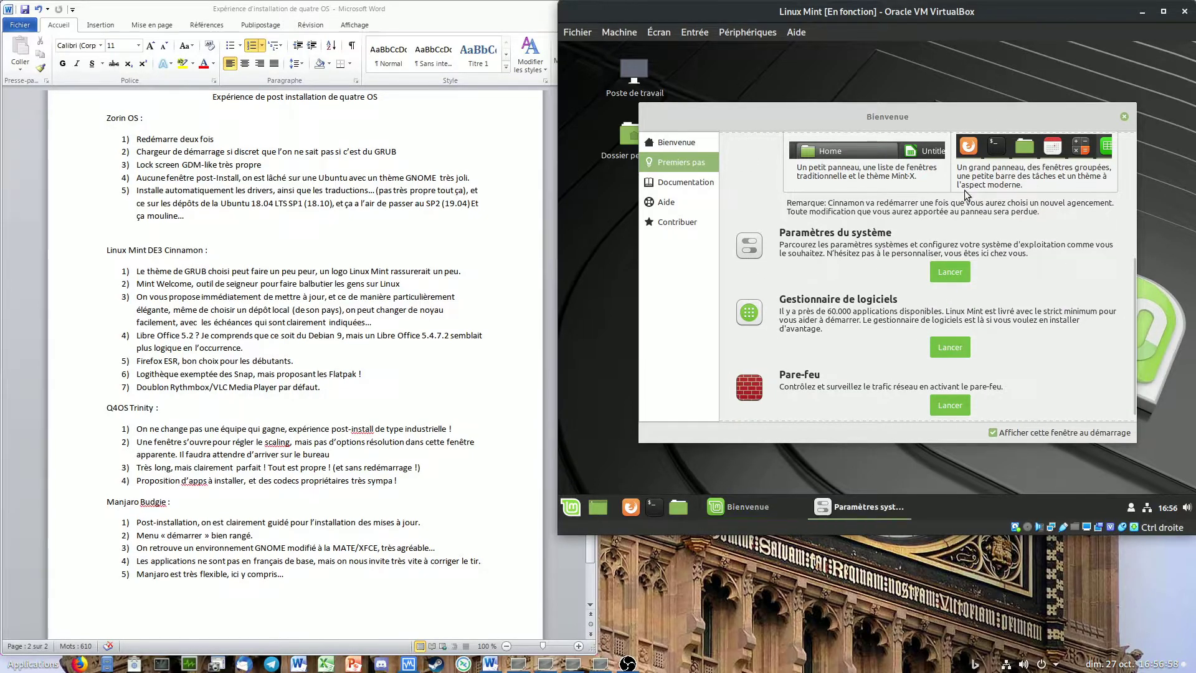
scroll(903, 226, "down", 5)
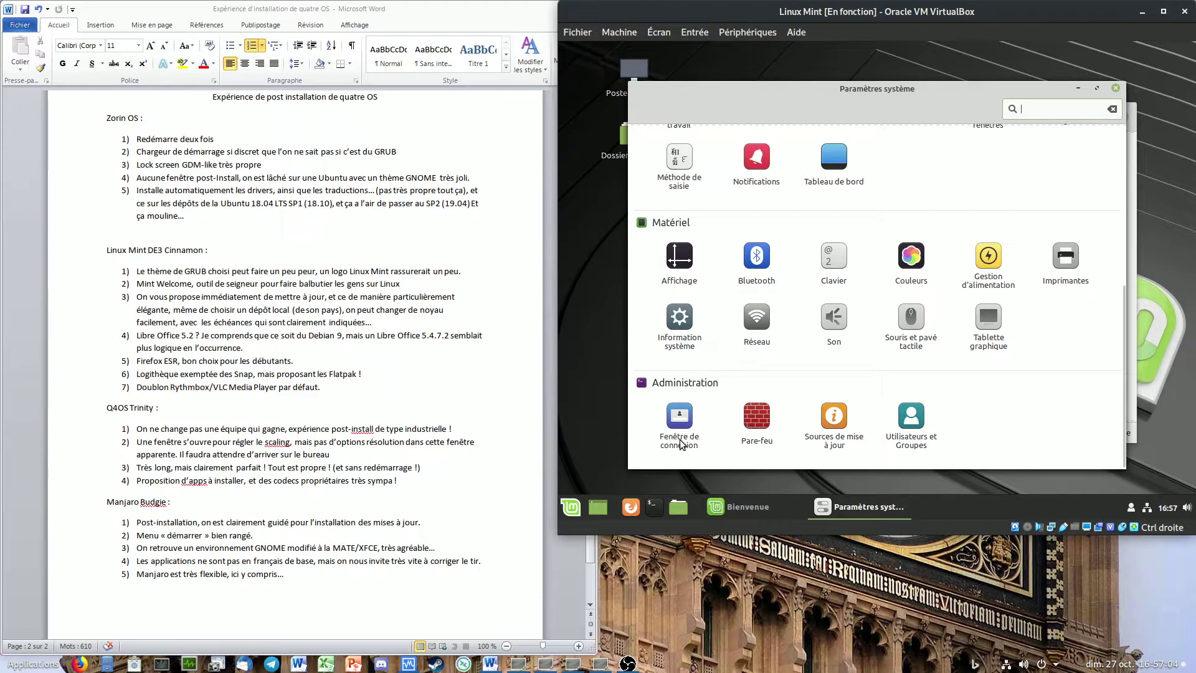
scroll(686, 451, "up", 5)
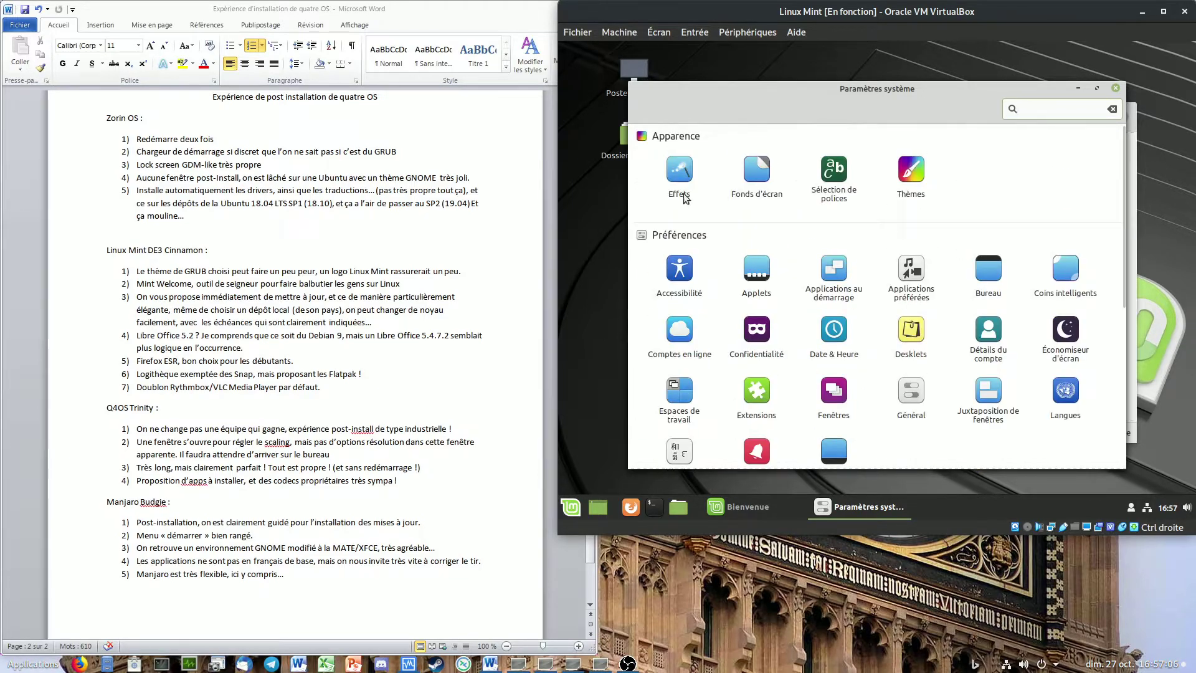
Step: Examine the Effets settings under Apparence, including the Personnaliser page, and return to the settings overview
left_click(688, 185)
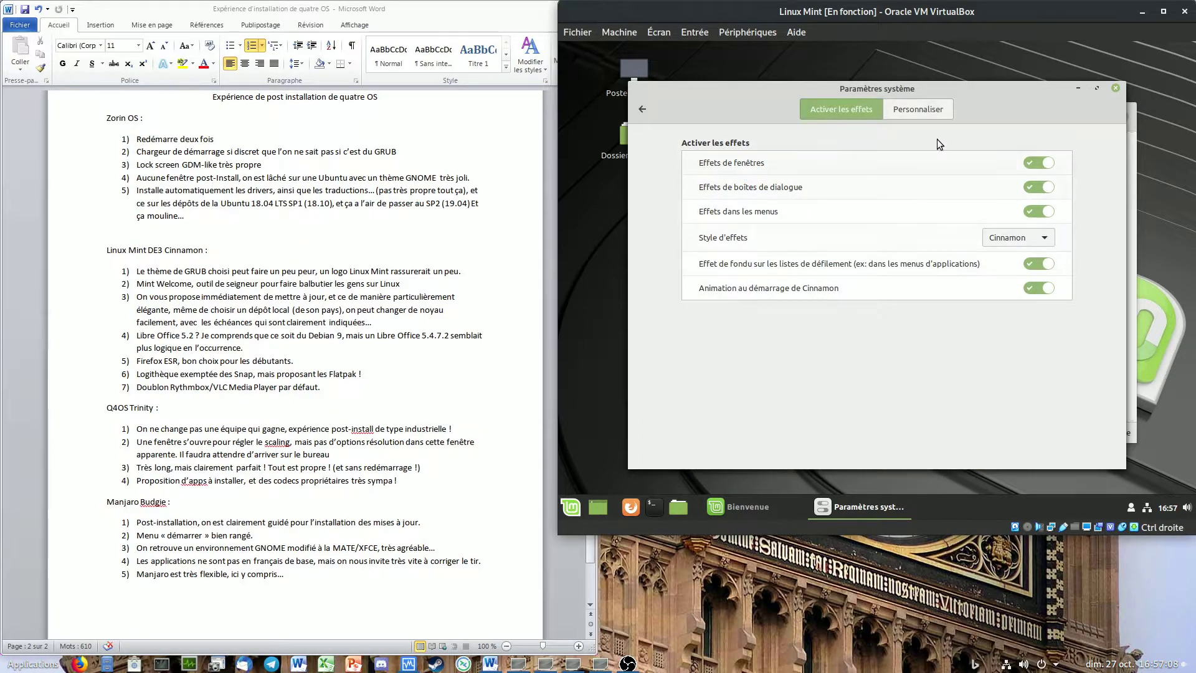
left_click(923, 107)
left_click(642, 109)
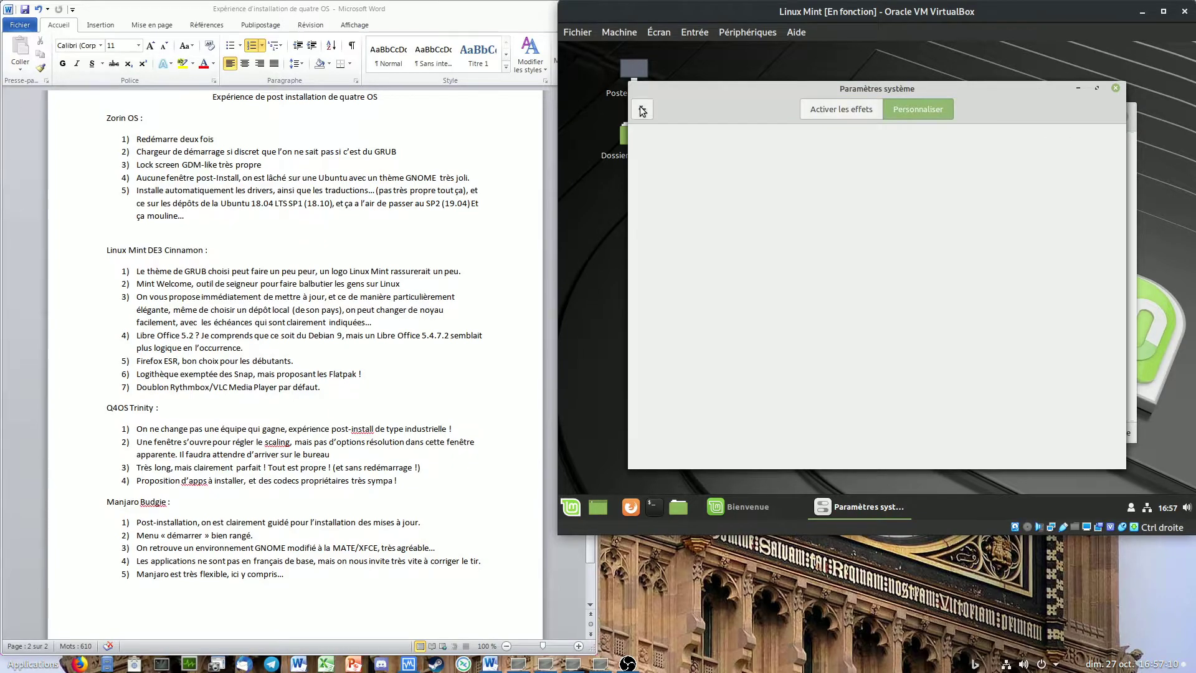
Step: Examine the Général settings and the available user interface scaling choices without changing them
scroll(915, 331, "down", 3)
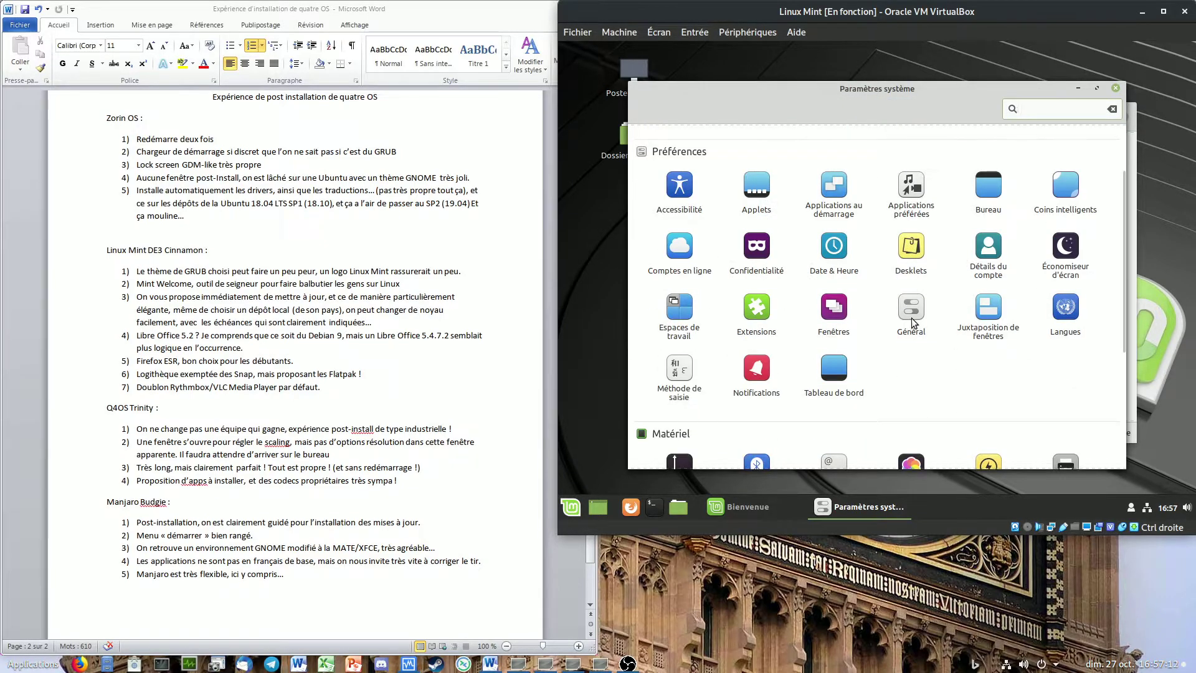
left_click(915, 327)
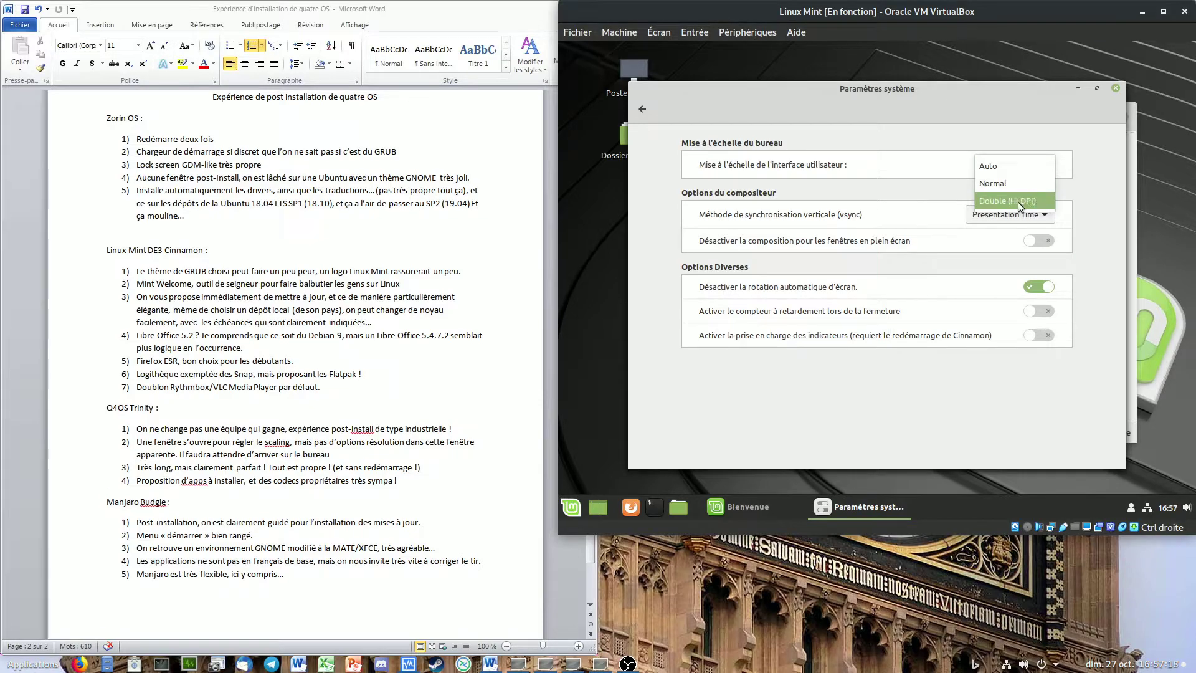
left_click(899, 416)
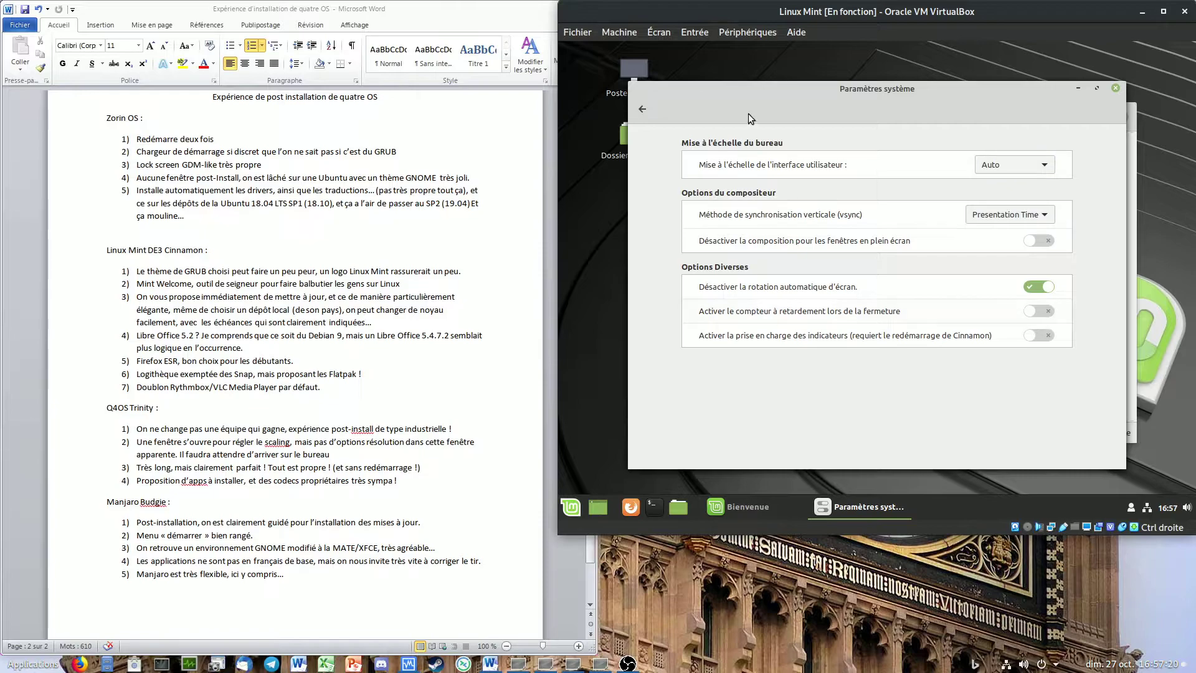
left_click(638, 114)
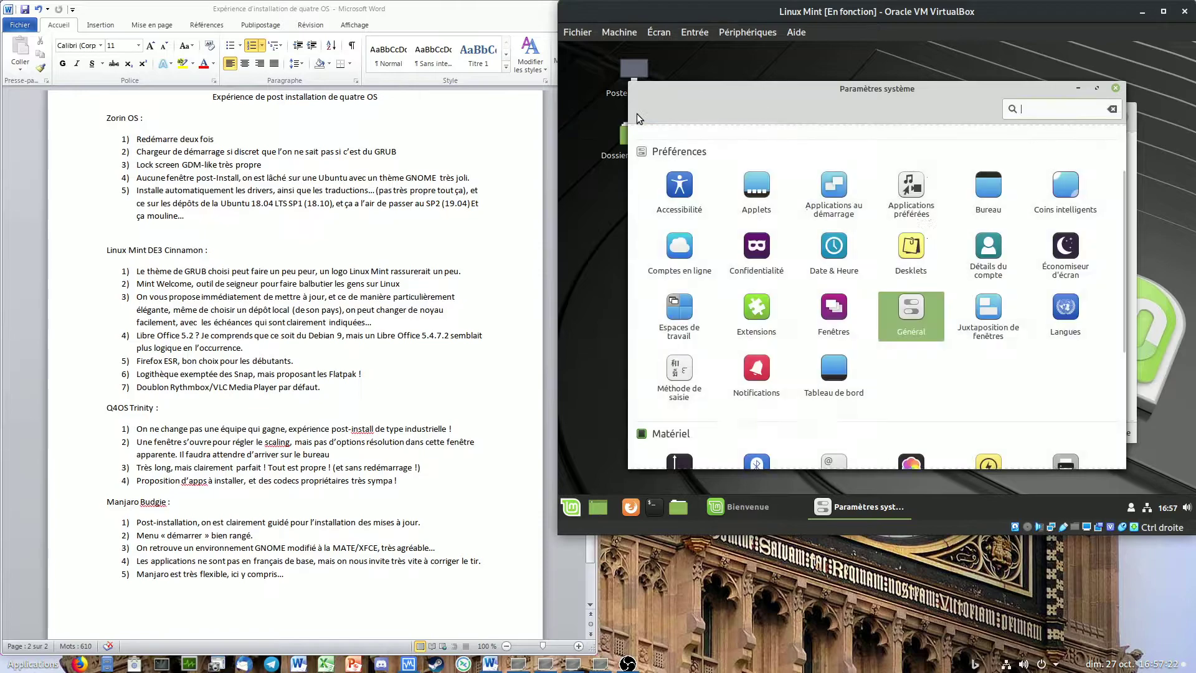
Step: Refresh the cache of downloadable Cinnamon extensions and browse the available extensions
left_click(772, 308)
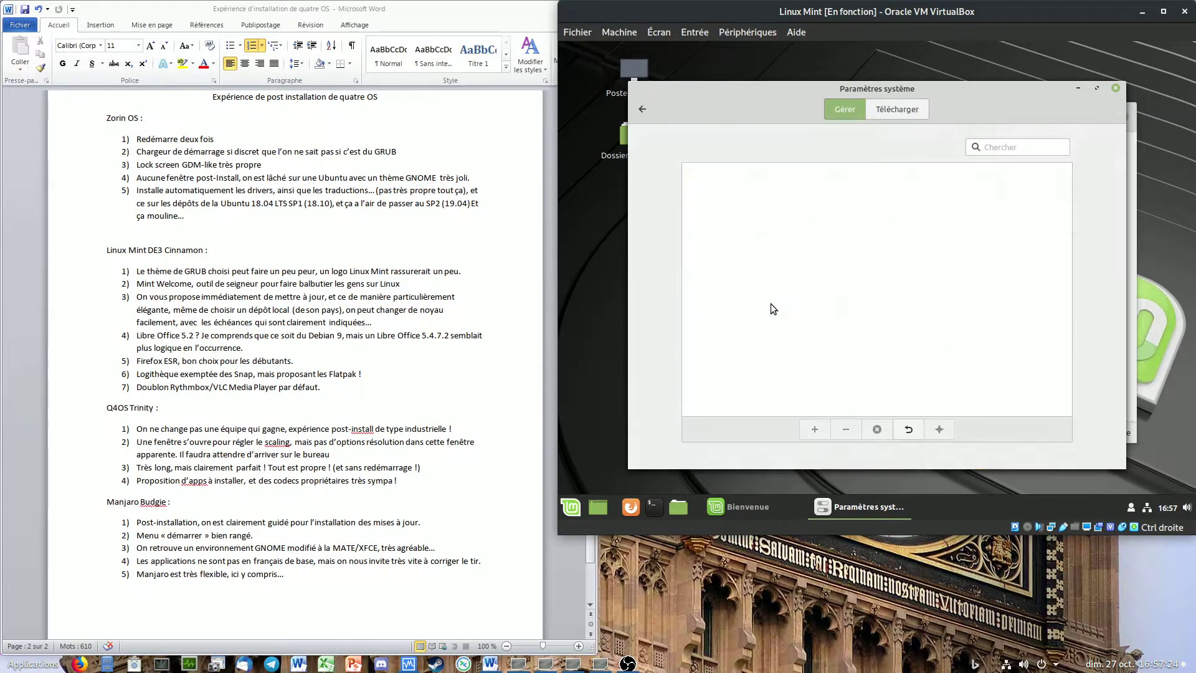
left_click(898, 116)
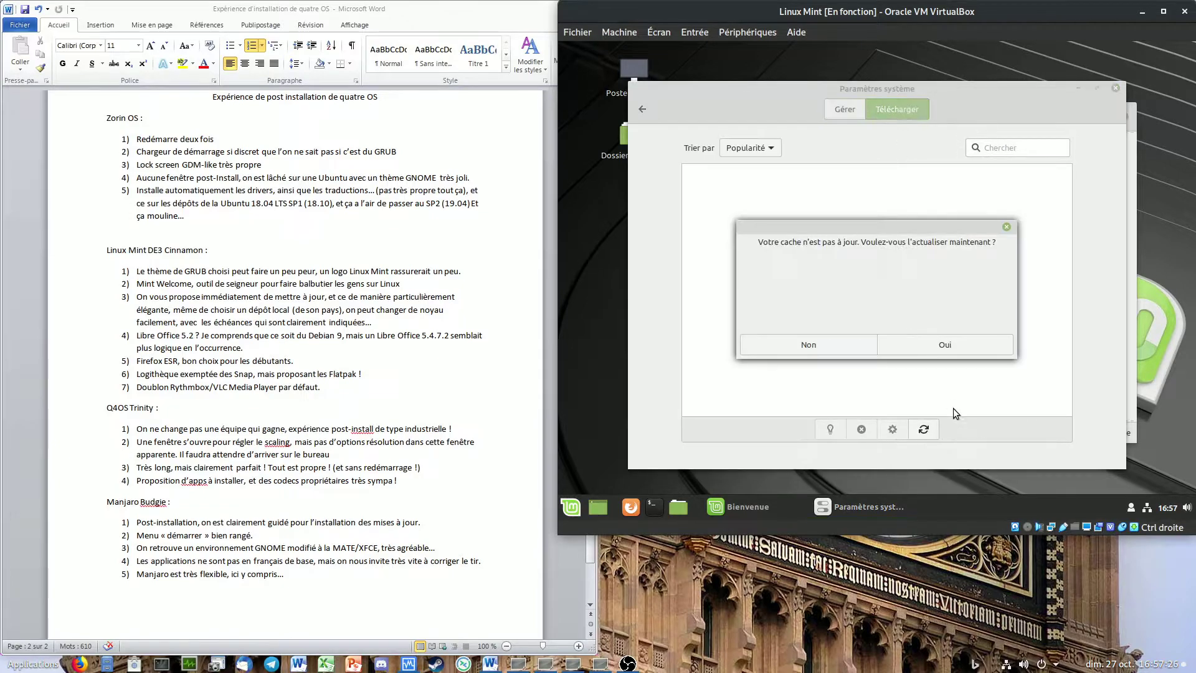
left_click(966, 345)
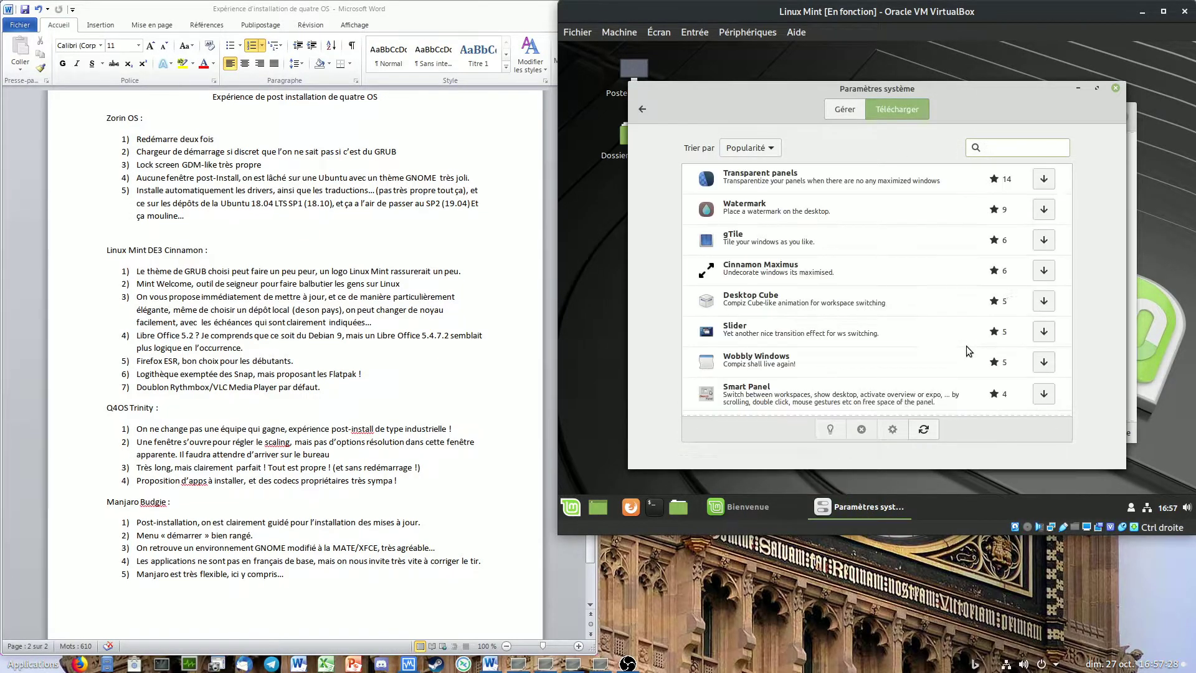
scroll(897, 366, "down", 10)
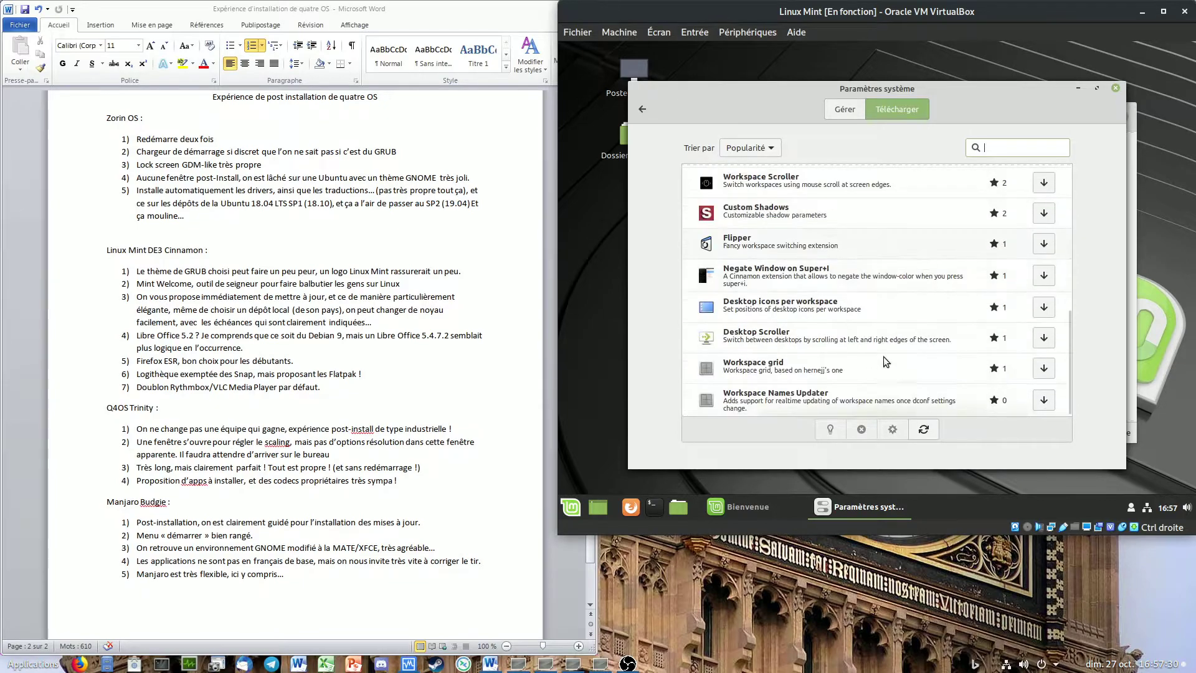
scroll(872, 290, "up", 10)
scroll(872, 291, "down", 10)
left_click(644, 107)
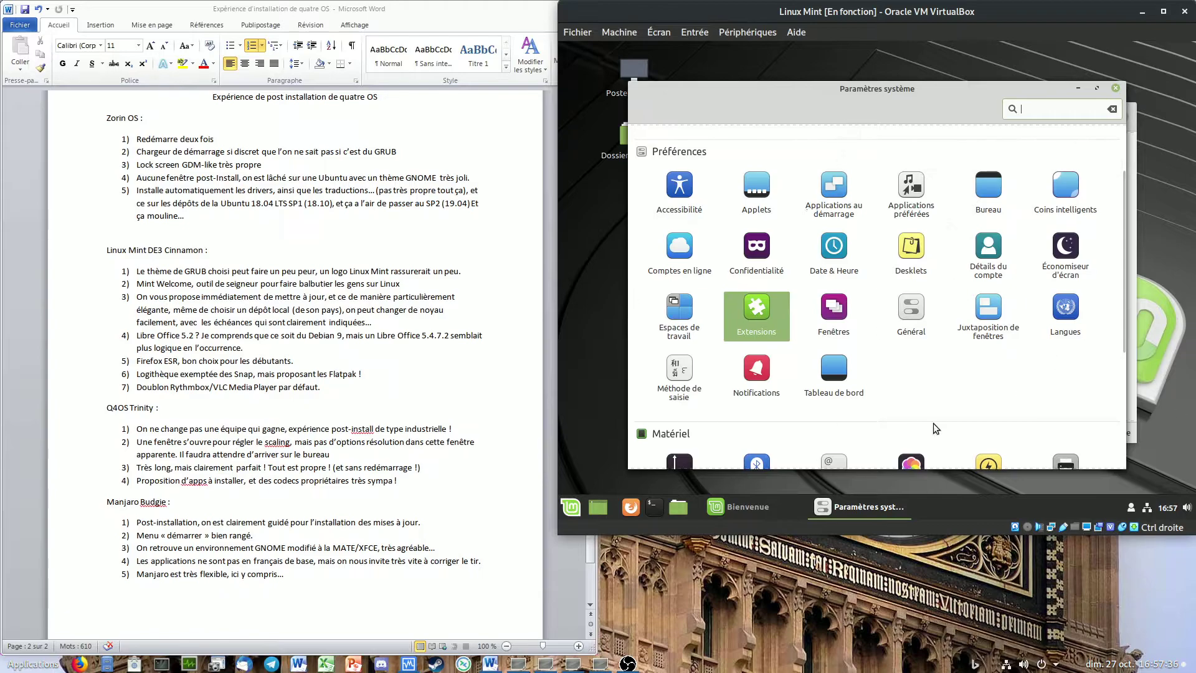
Step: Examine the Affichage settings under Matériel, including the screen resolution options
scroll(924, 311, "down", 5)
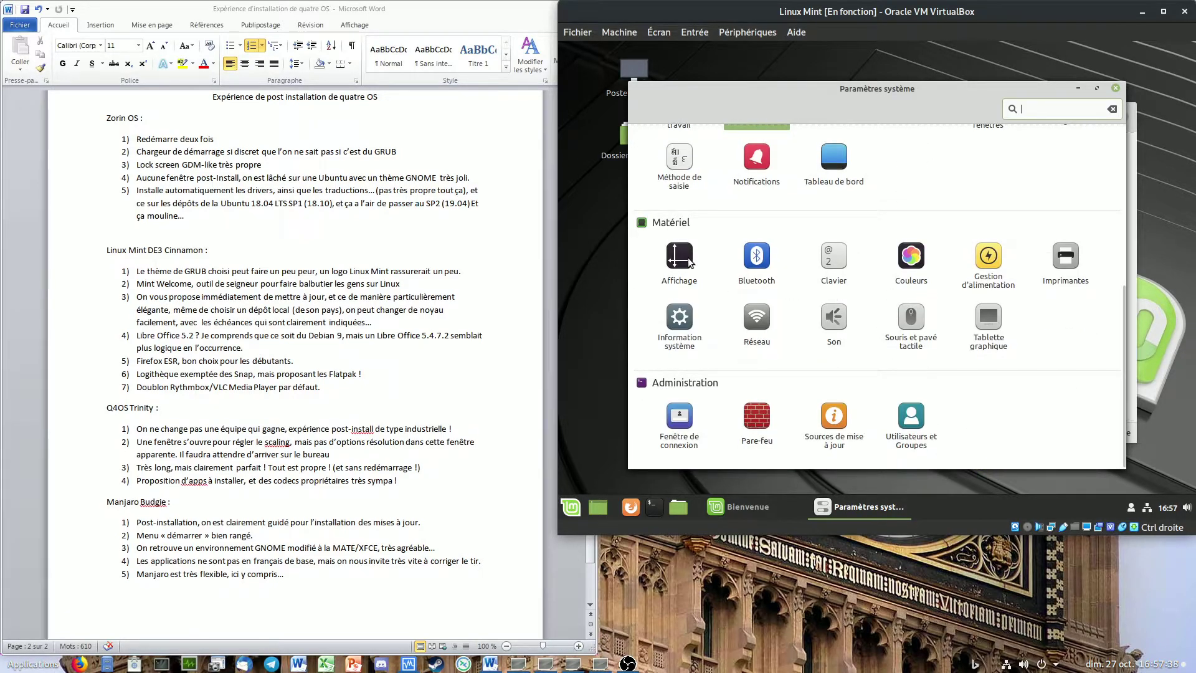
left_click(679, 256)
left_click(852, 305)
left_click(852, 308)
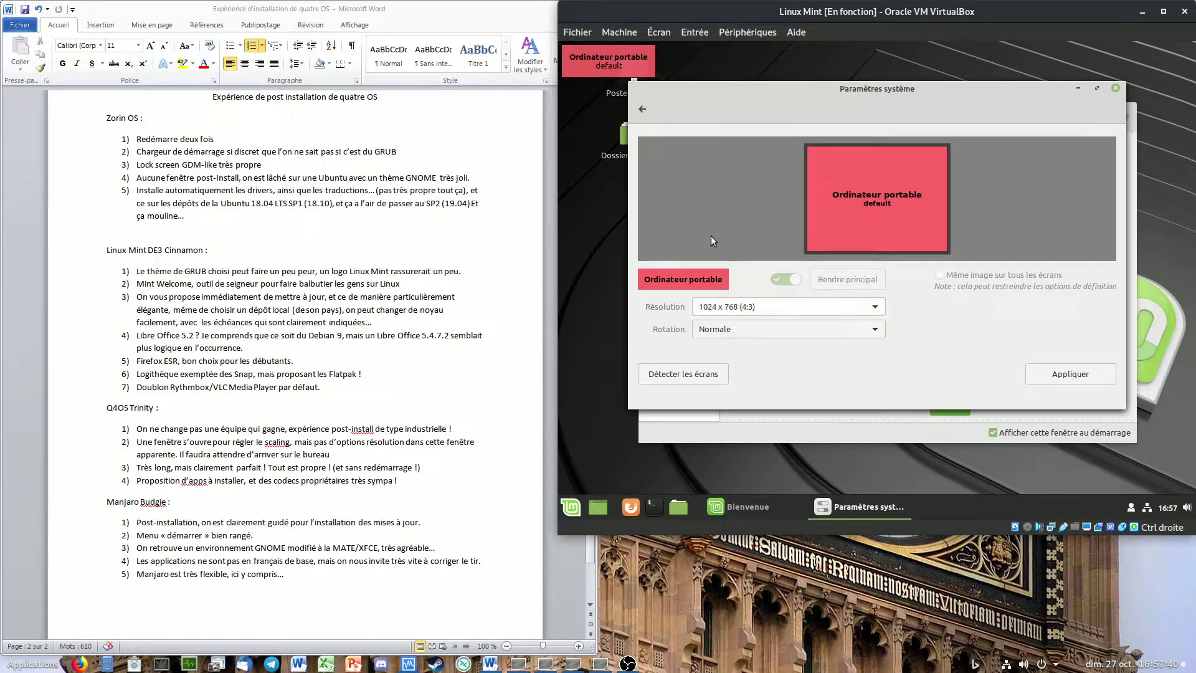
left_click(639, 112)
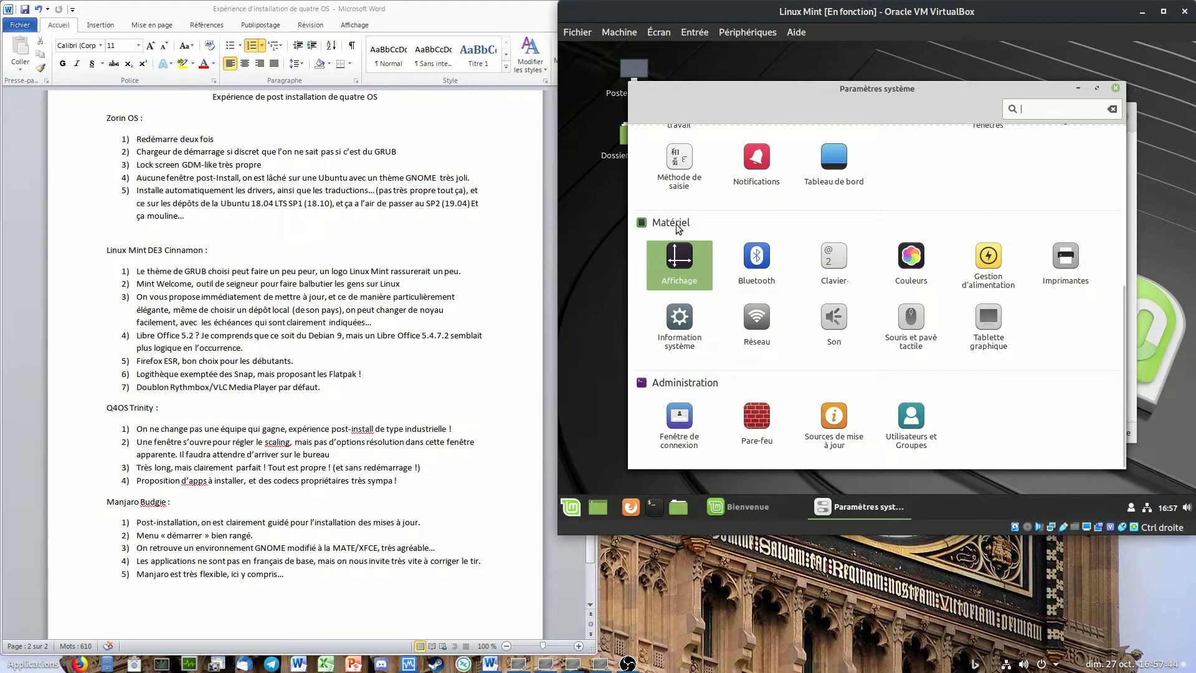
Step: Review the power button actions in Gestion d'alimentation and enable Hybrid Sleep support
left_click(981, 239)
left_click(984, 243)
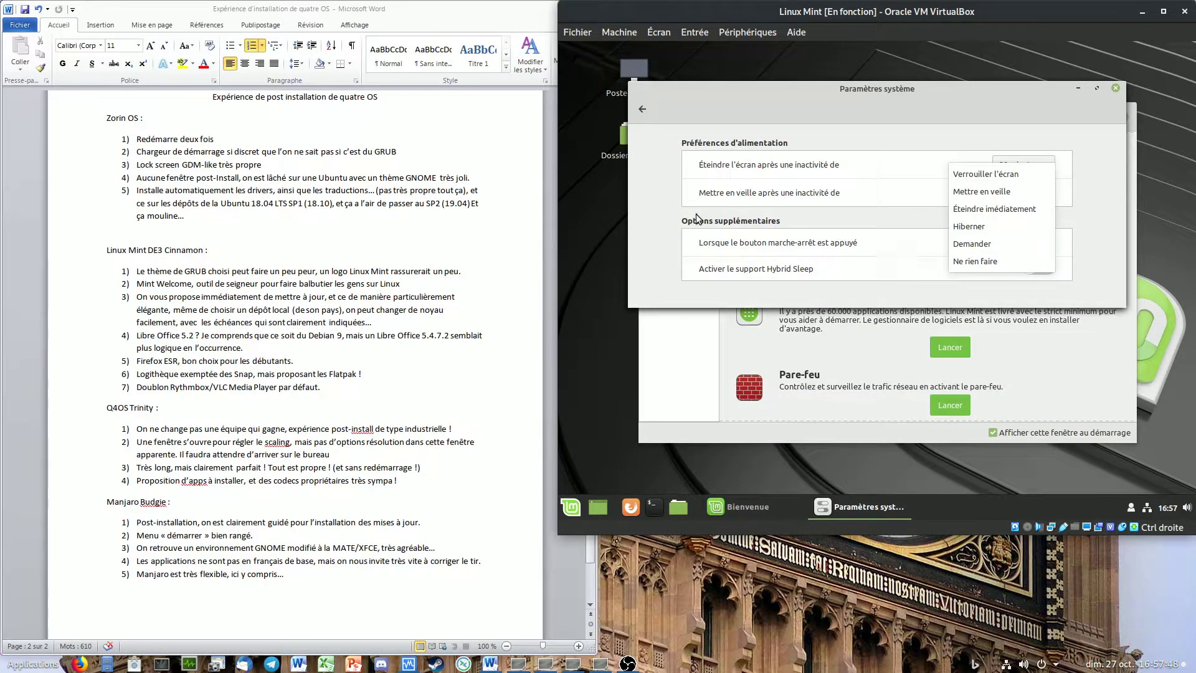
left_click(697, 215)
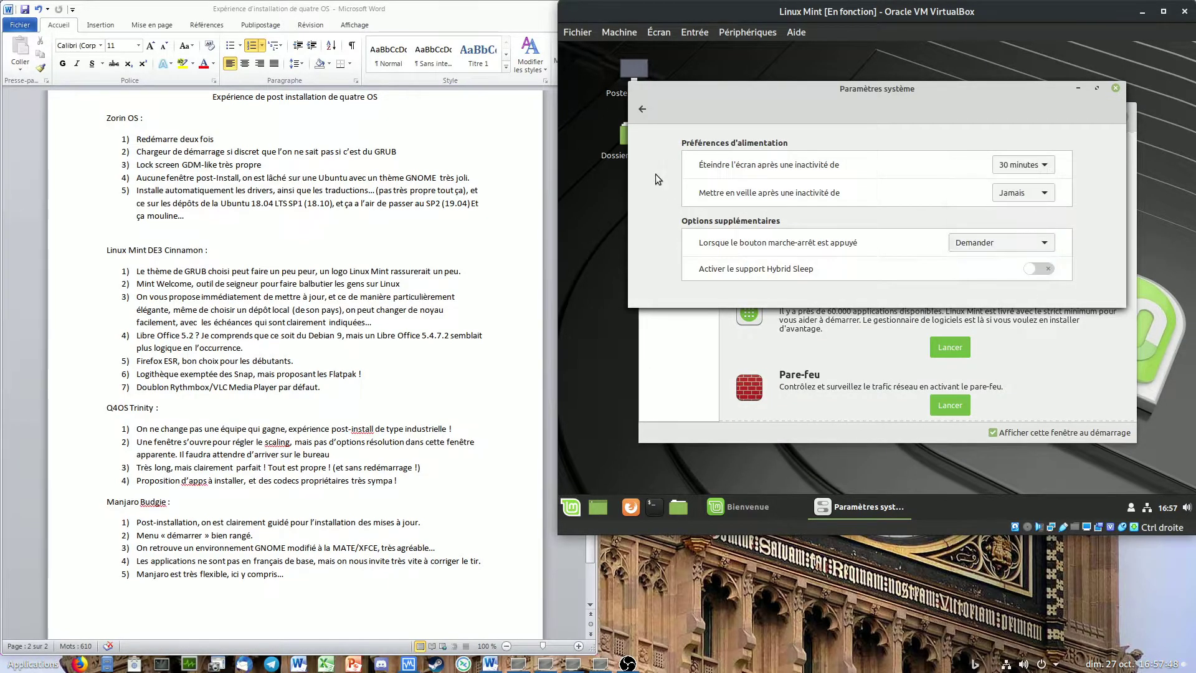
left_click(1044, 268)
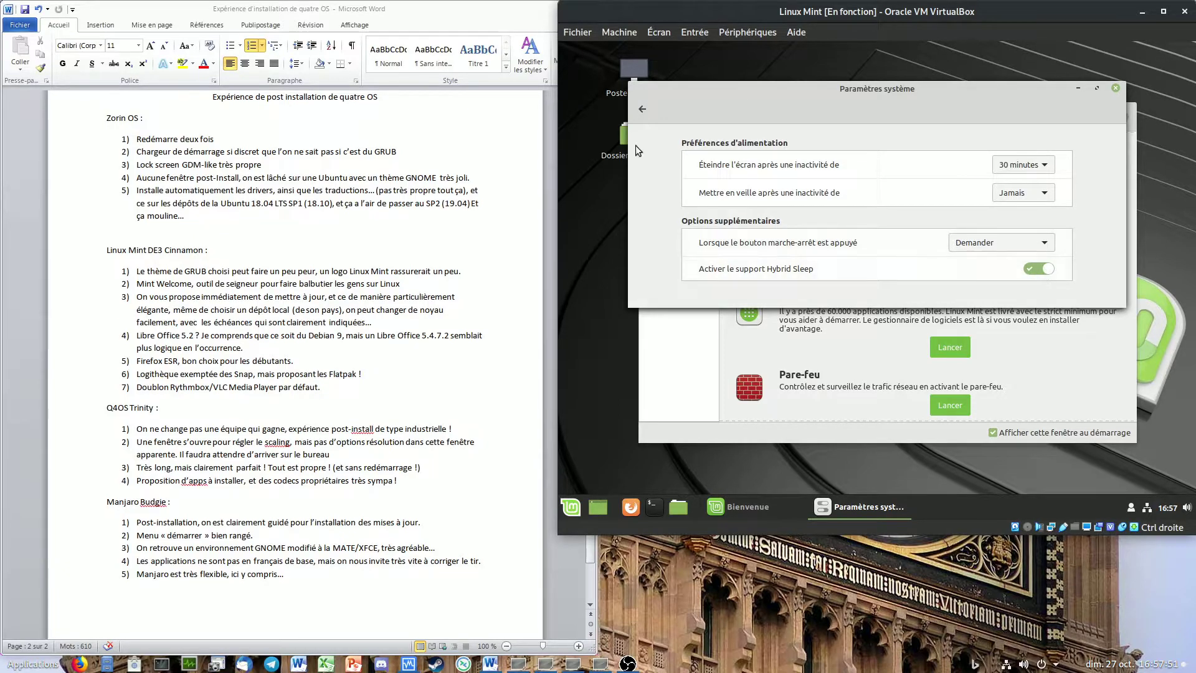
left_click(642, 109)
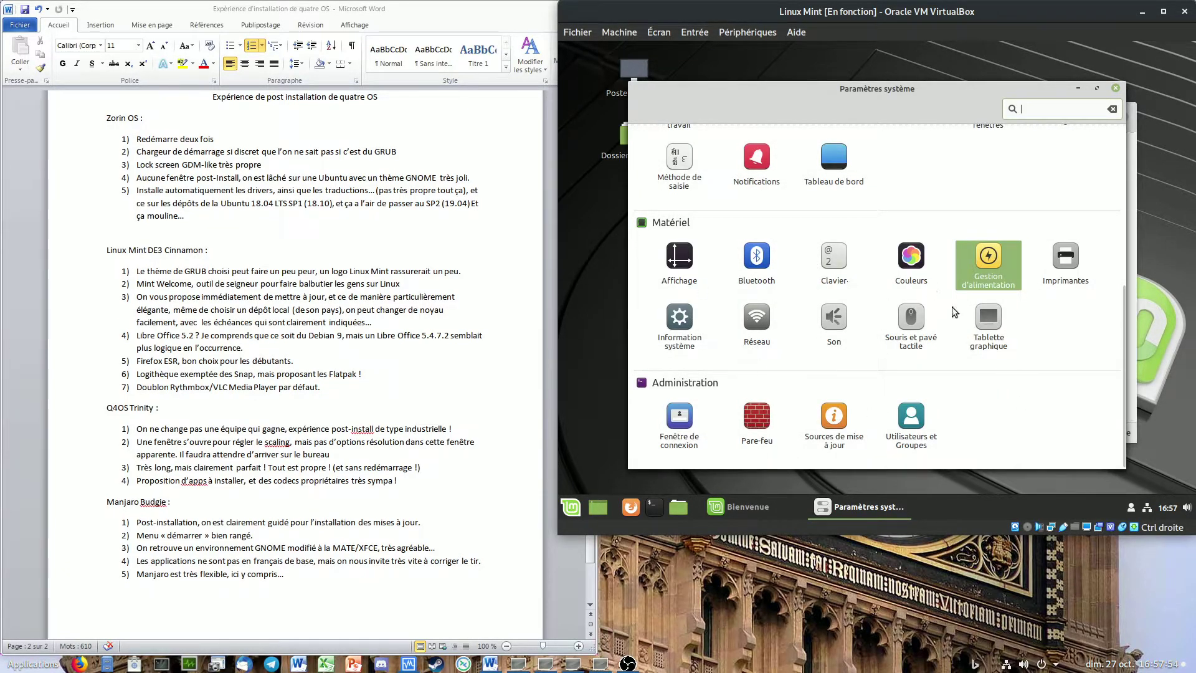
Step: Examine the Information système page and the Réseau settings, including the Serveur mandataire entry
left_click(693, 318)
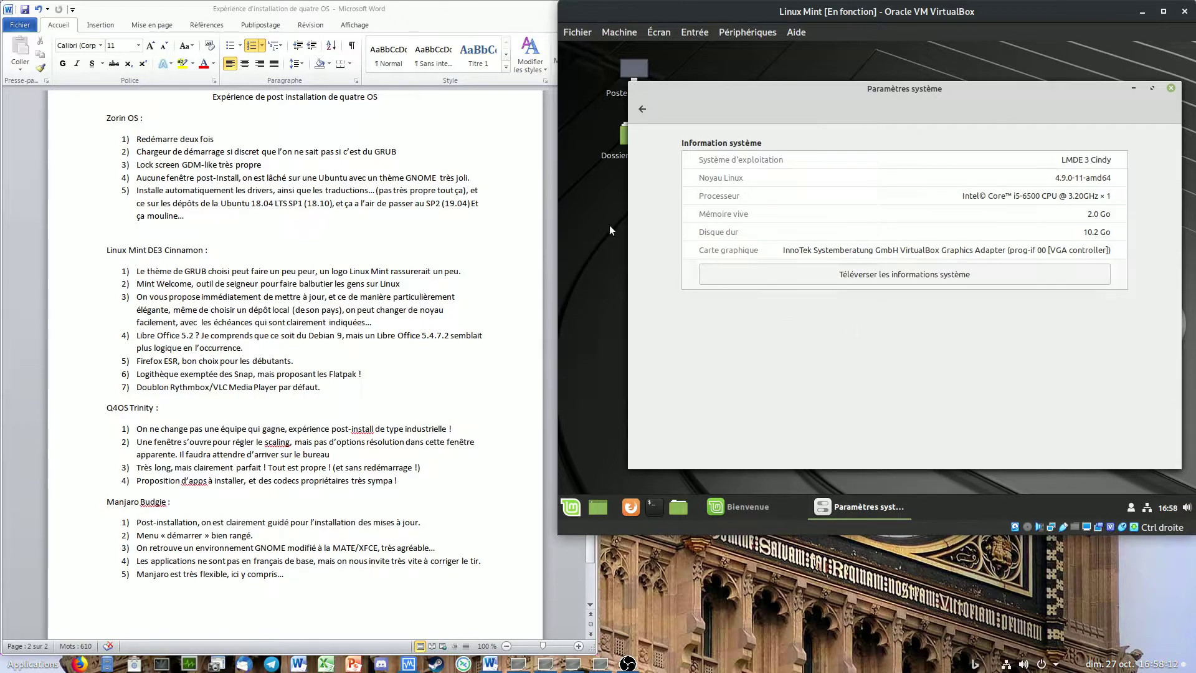
left_click(642, 108)
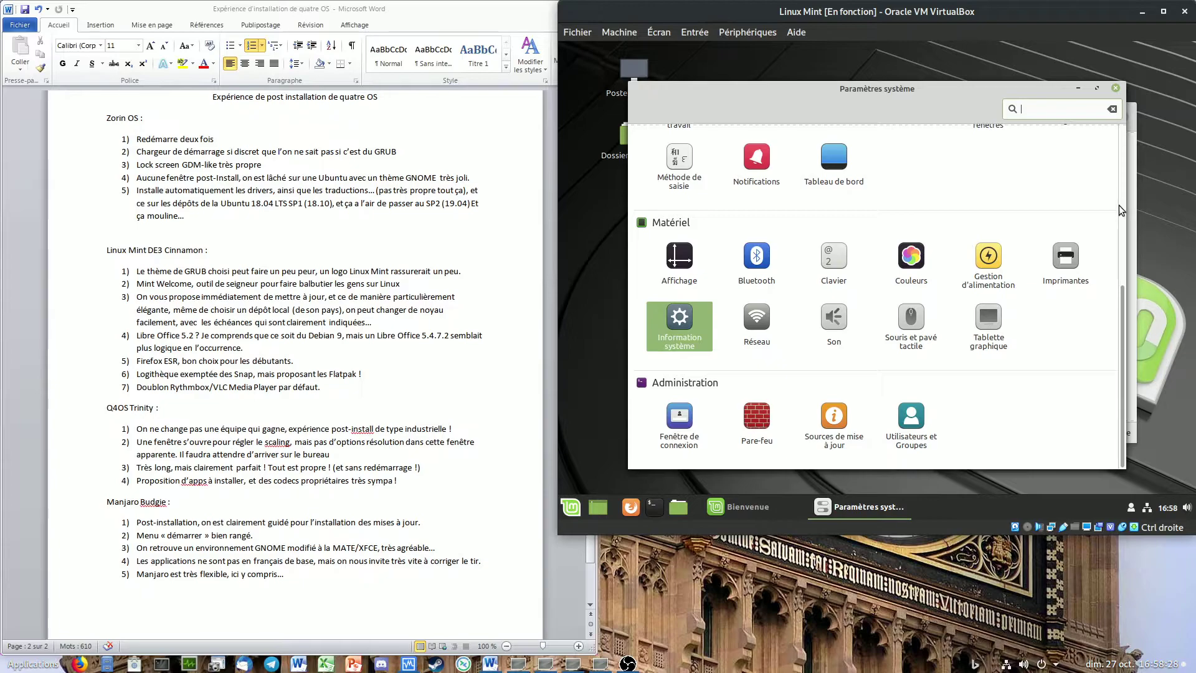
left_click(757, 316)
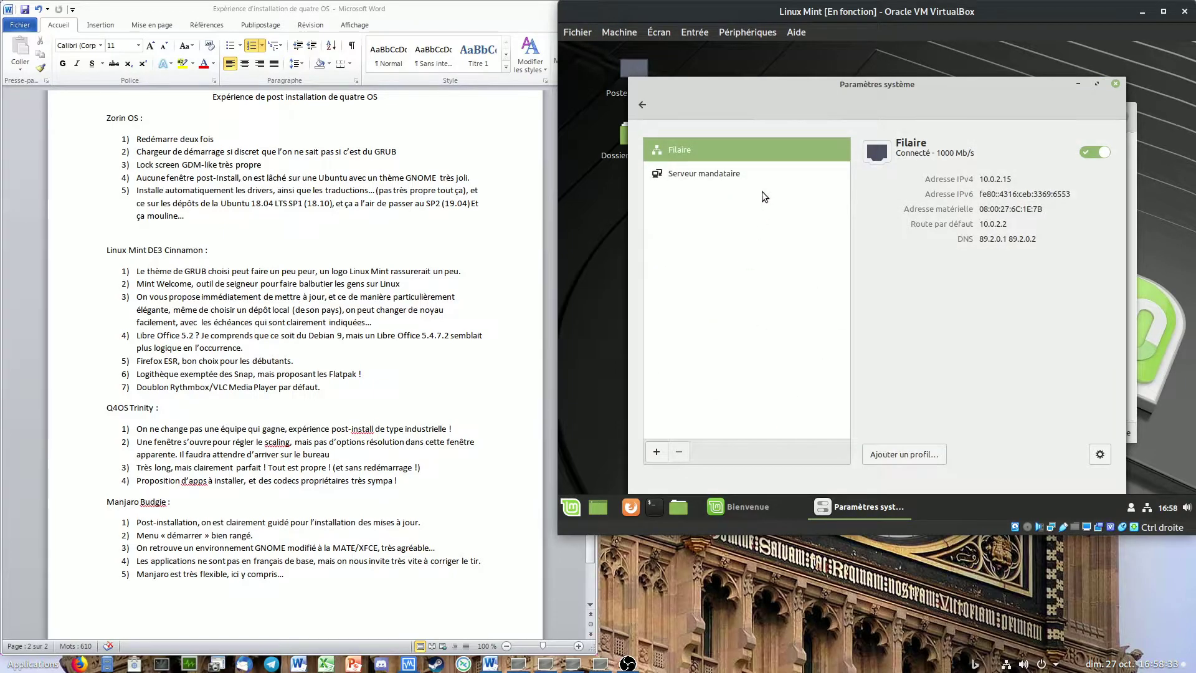
left_click(789, 172)
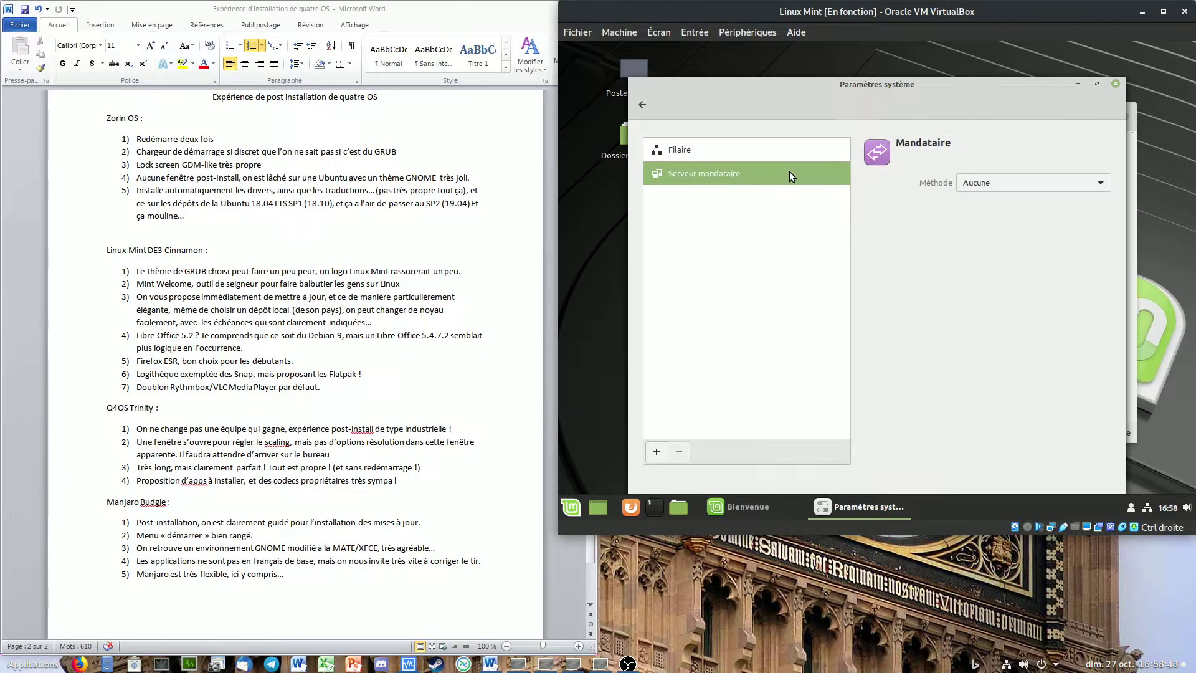
left_click(647, 111)
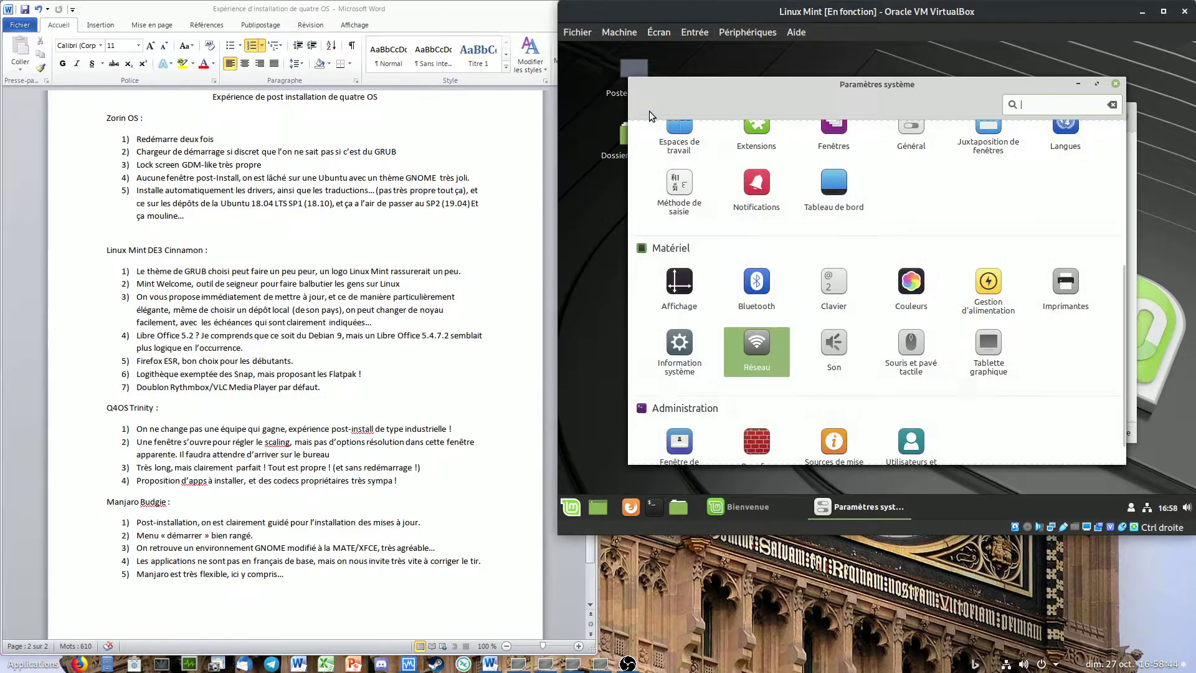
Step: Examine the Son output settings and the mouse options in Souris et pavé tactile under Matériel
left_click(832, 345)
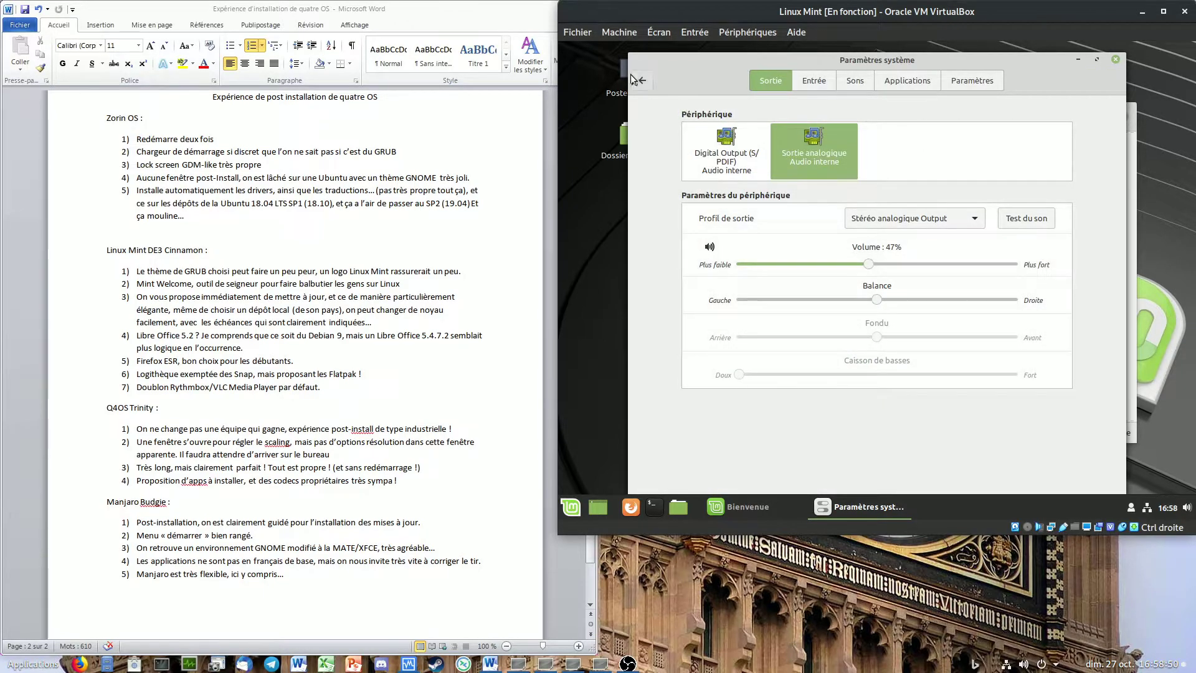
left_click(640, 80)
left_click(907, 347)
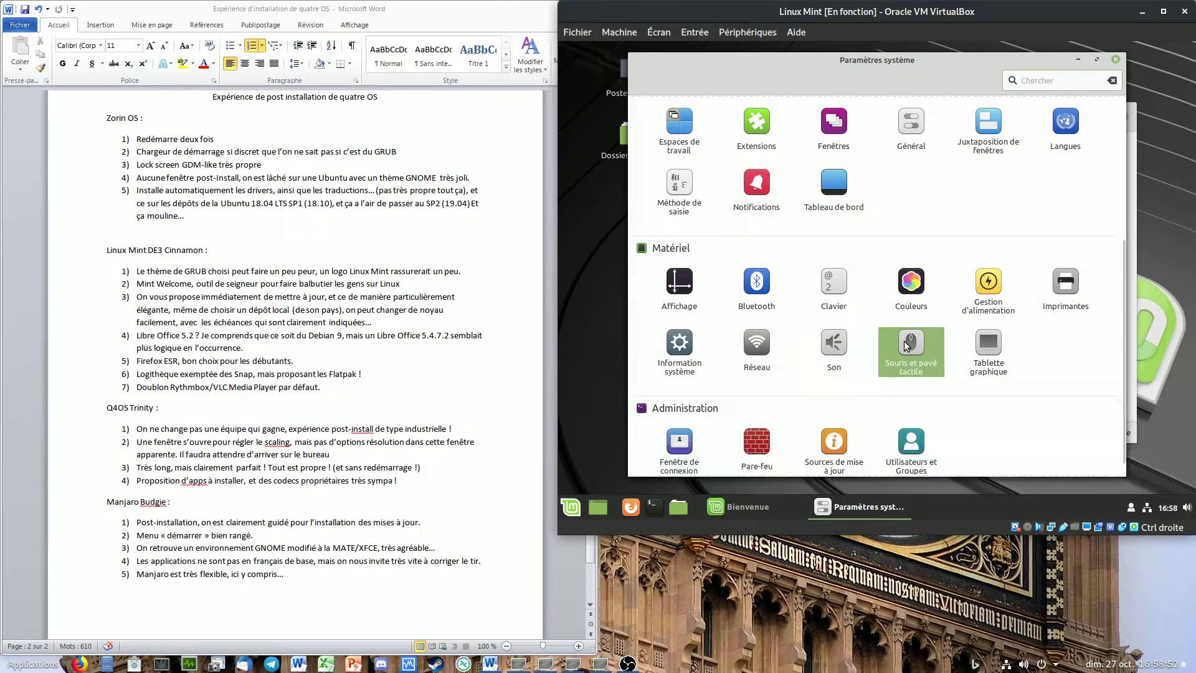
scroll(804, 184, "down", 1)
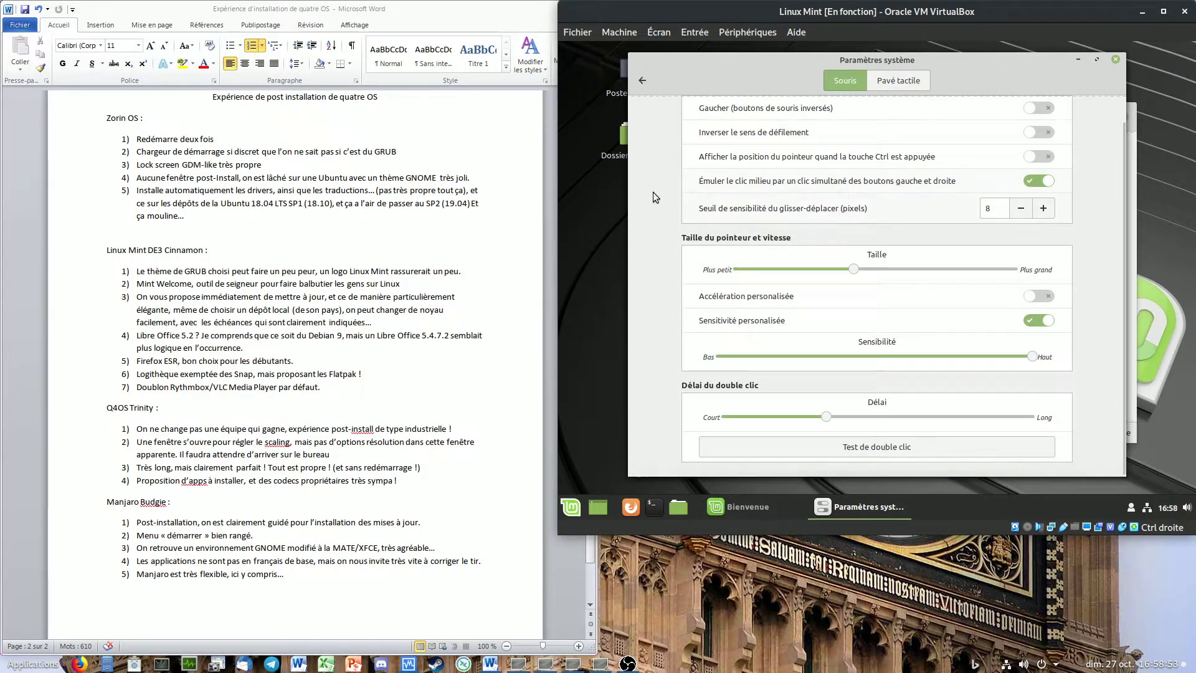
left_click(643, 84)
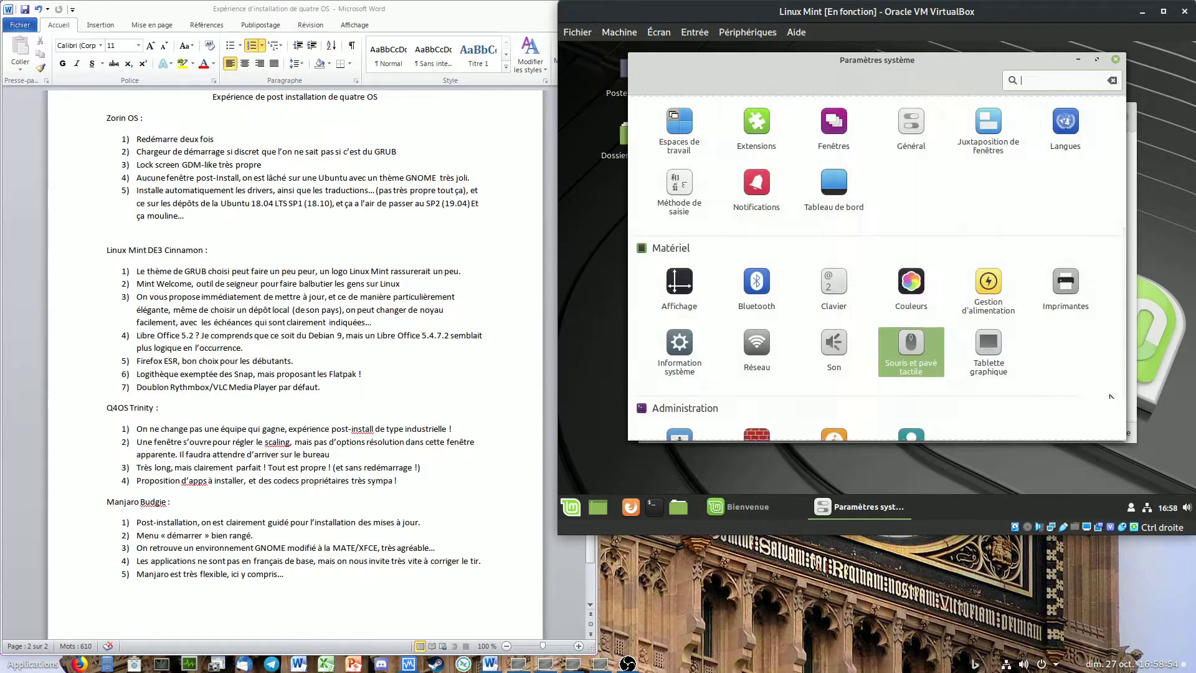
Step: Open the Tablette graphique page and return to the settings overview
double_click(1013, 359)
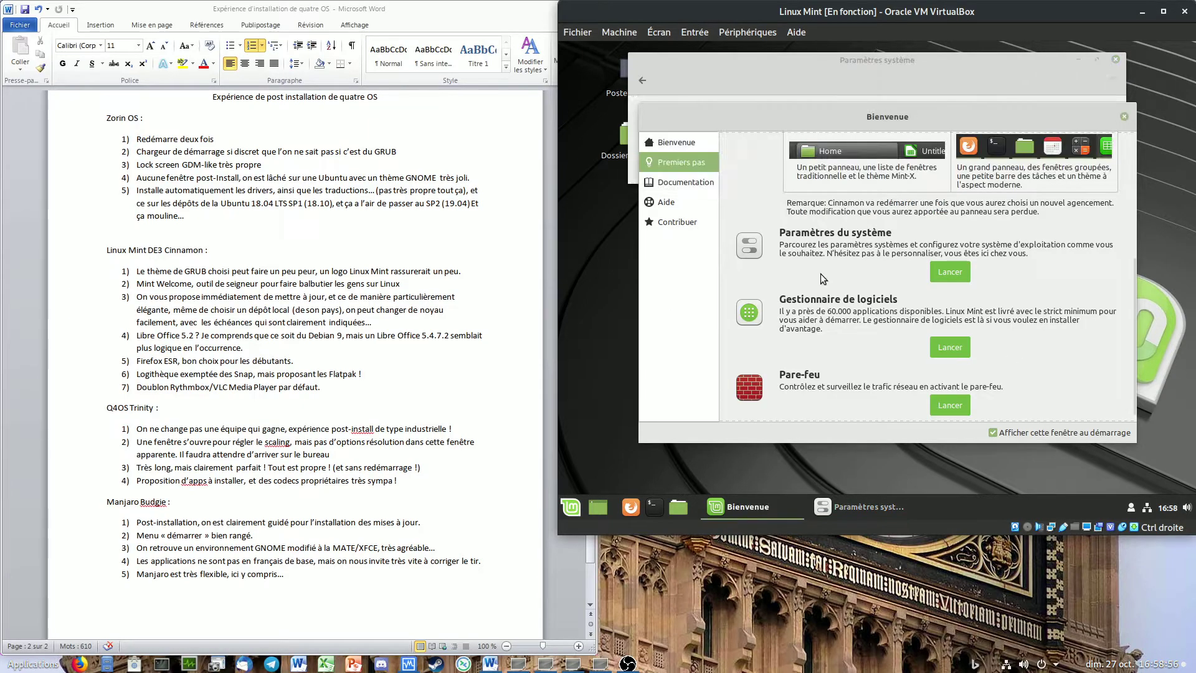
left_click(640, 88)
scroll(996, 289, "down", 2)
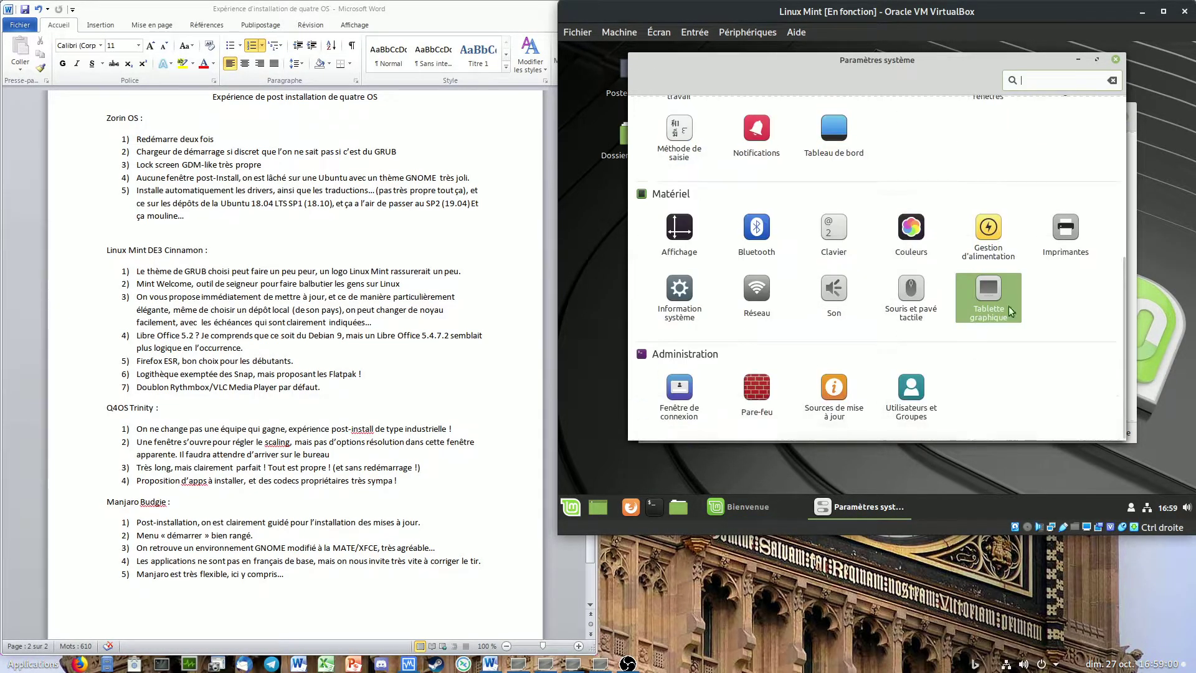
Step: Open Sources de mise à jour under Administration and authenticate with the account password
left_click(842, 373)
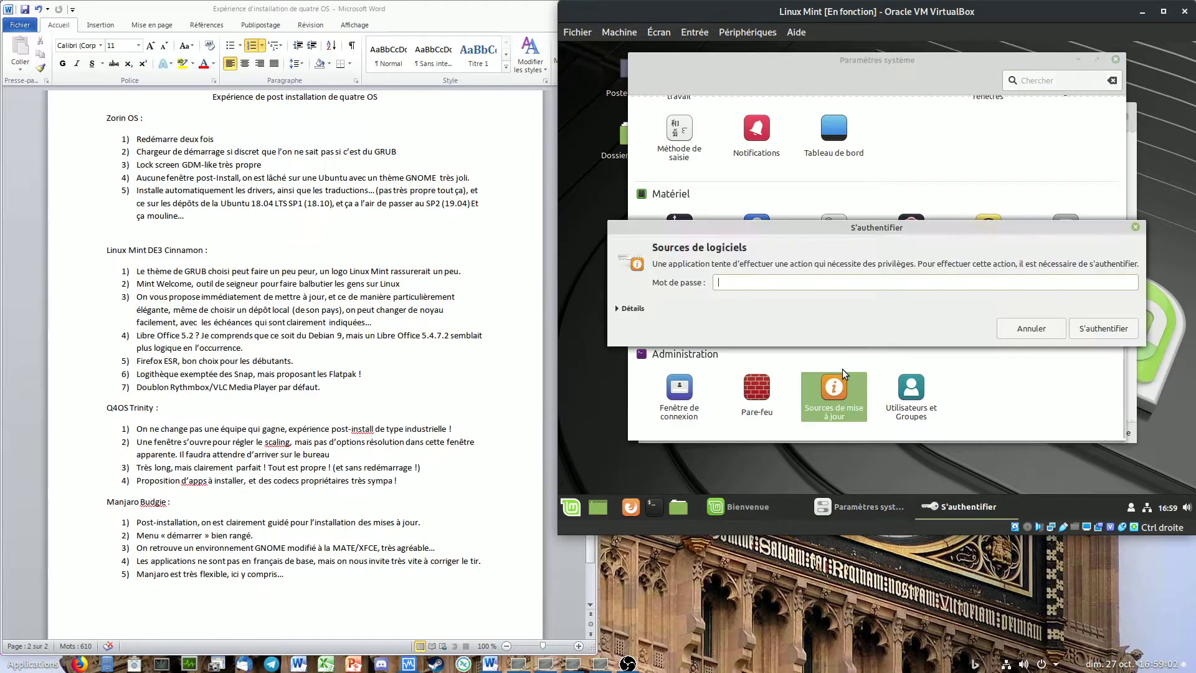
key("Return")
left_click(1140, 227)
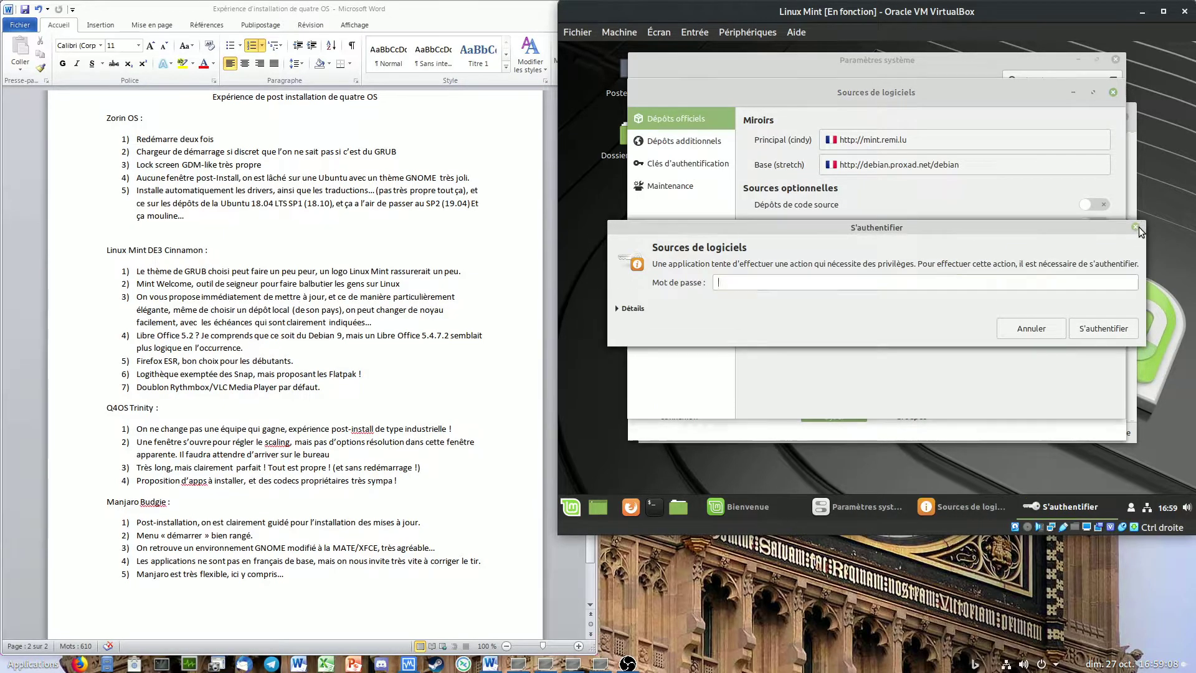
left_click(1084, 333)
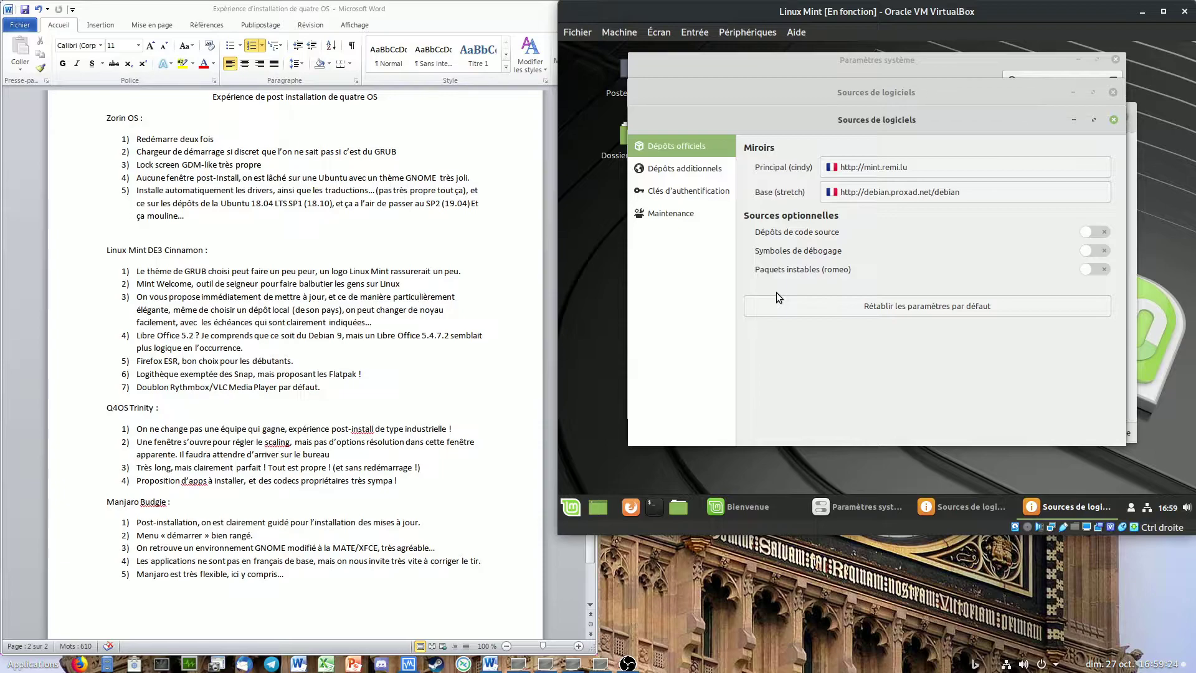
Step: Examine the additional repositories, authentication keys and maintenance pages of the duplicate Sources de logiciels window, and close it
left_click(723, 167)
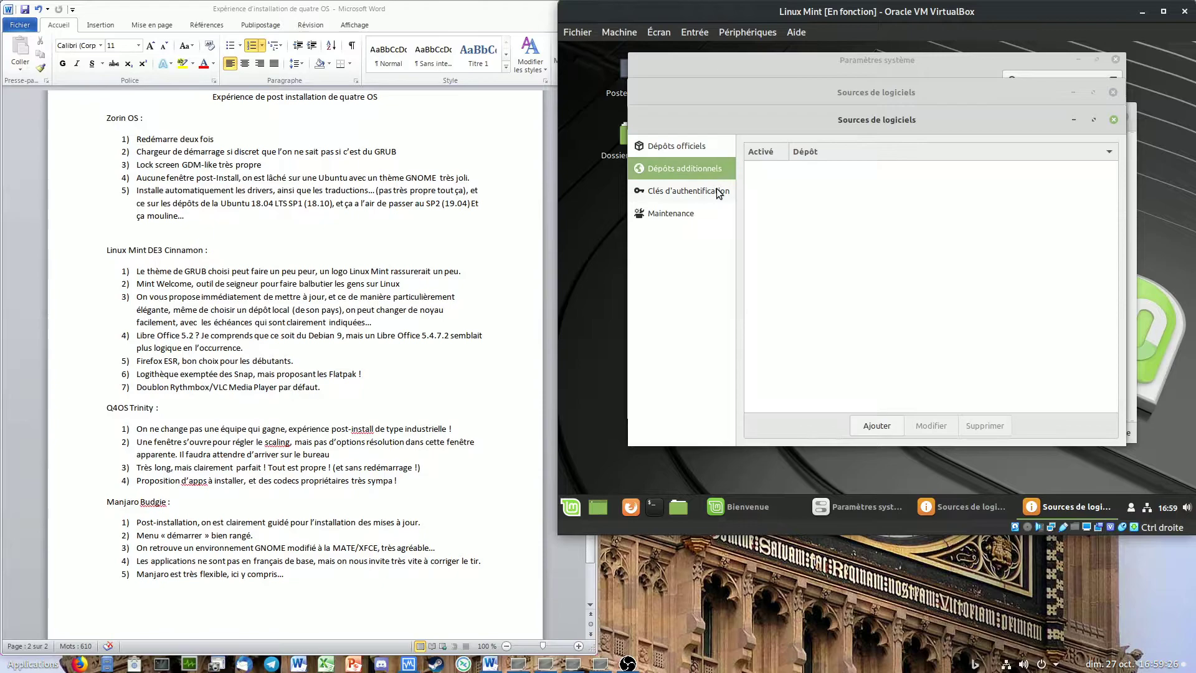
left_click(720, 192)
left_click(713, 207)
left_click(719, 187)
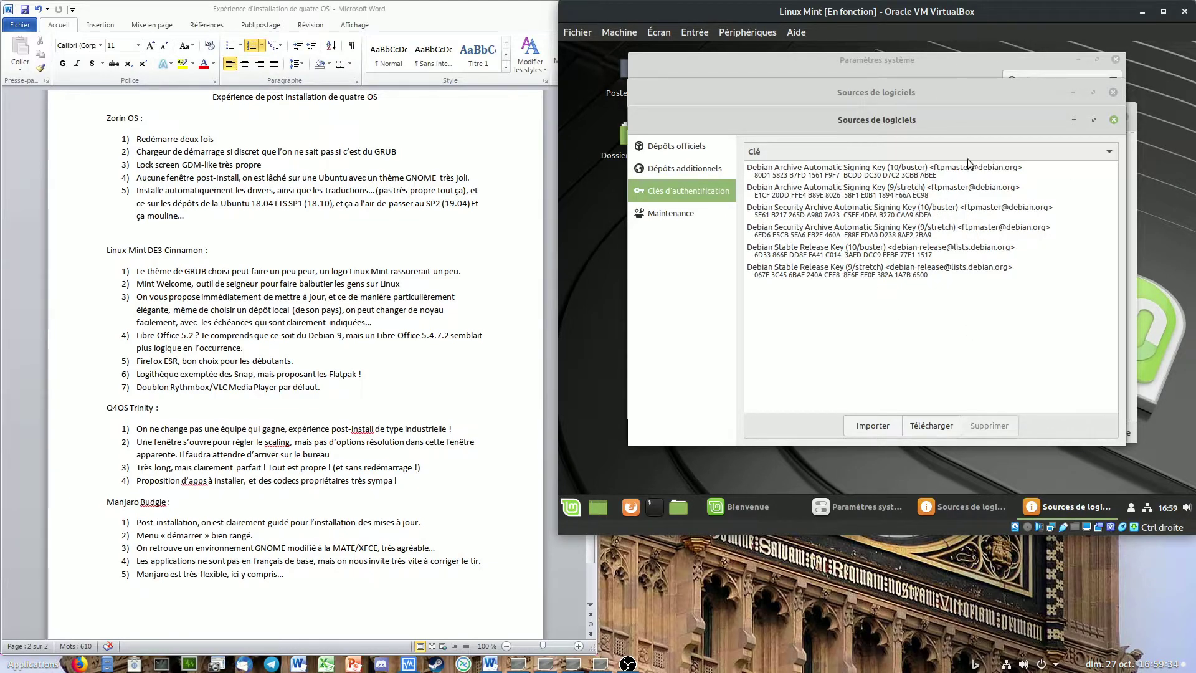
left_click(1112, 124)
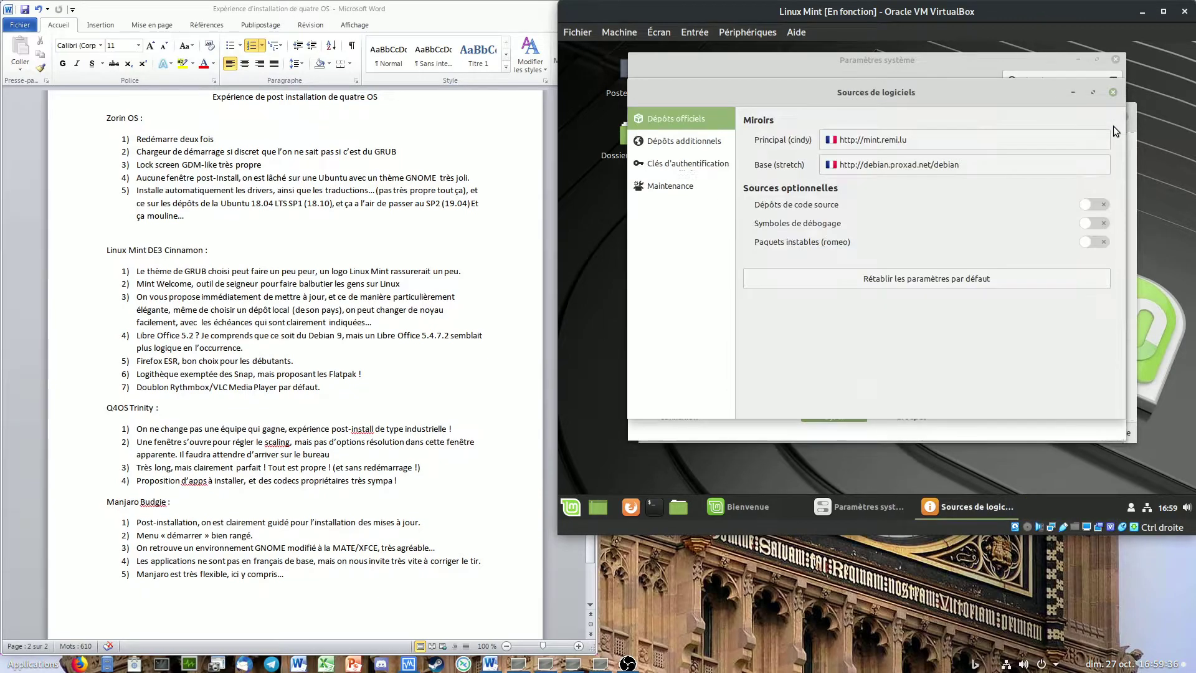
Step: Review the repository, authentication key and maintenance pages in the remaining Sources de logiciels window, and close it
left_click(679, 182)
left_click(681, 162)
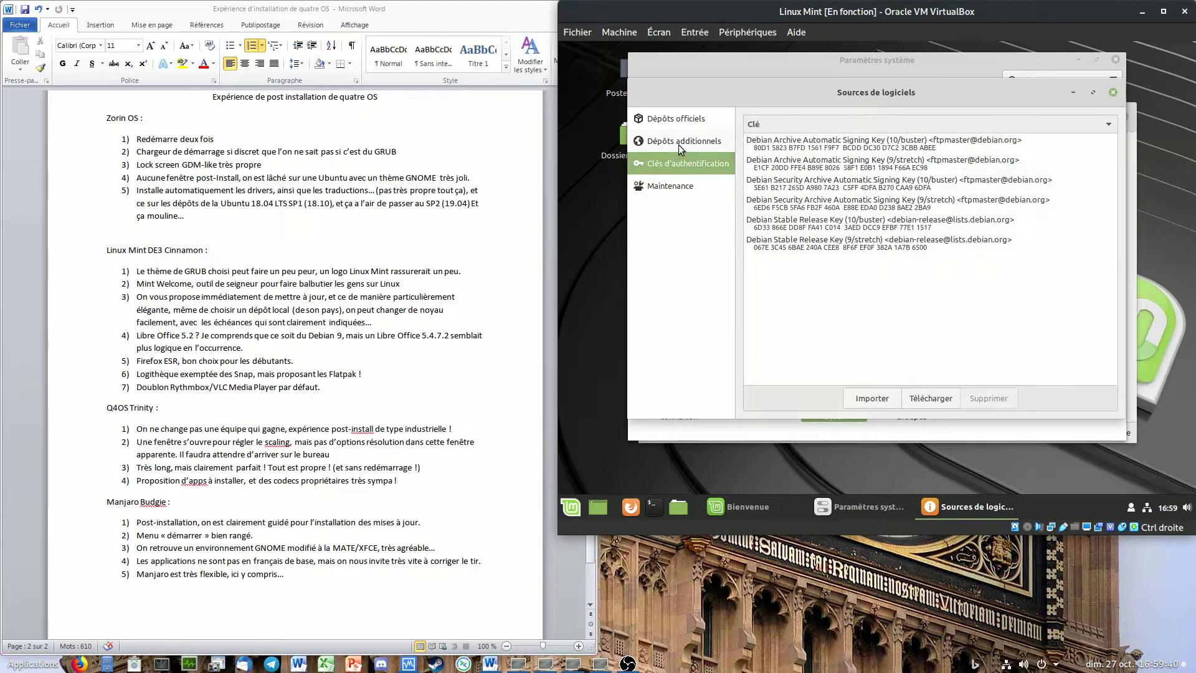
left_click(678, 144)
left_click(698, 115)
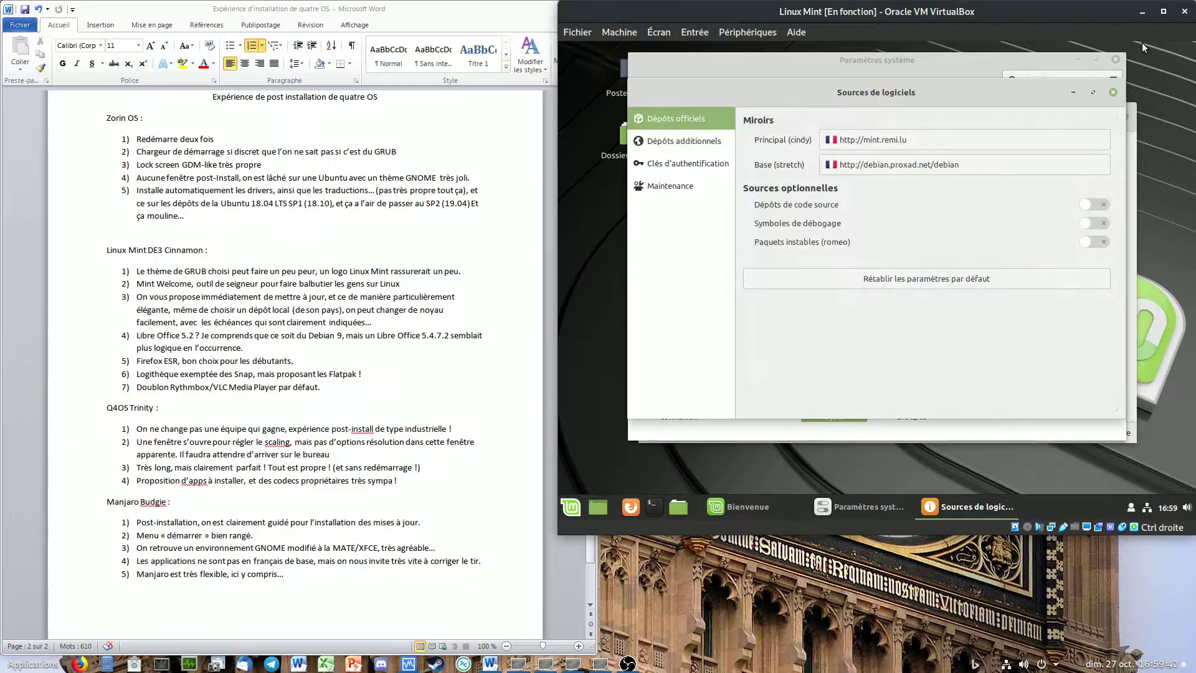
left_click(1113, 92)
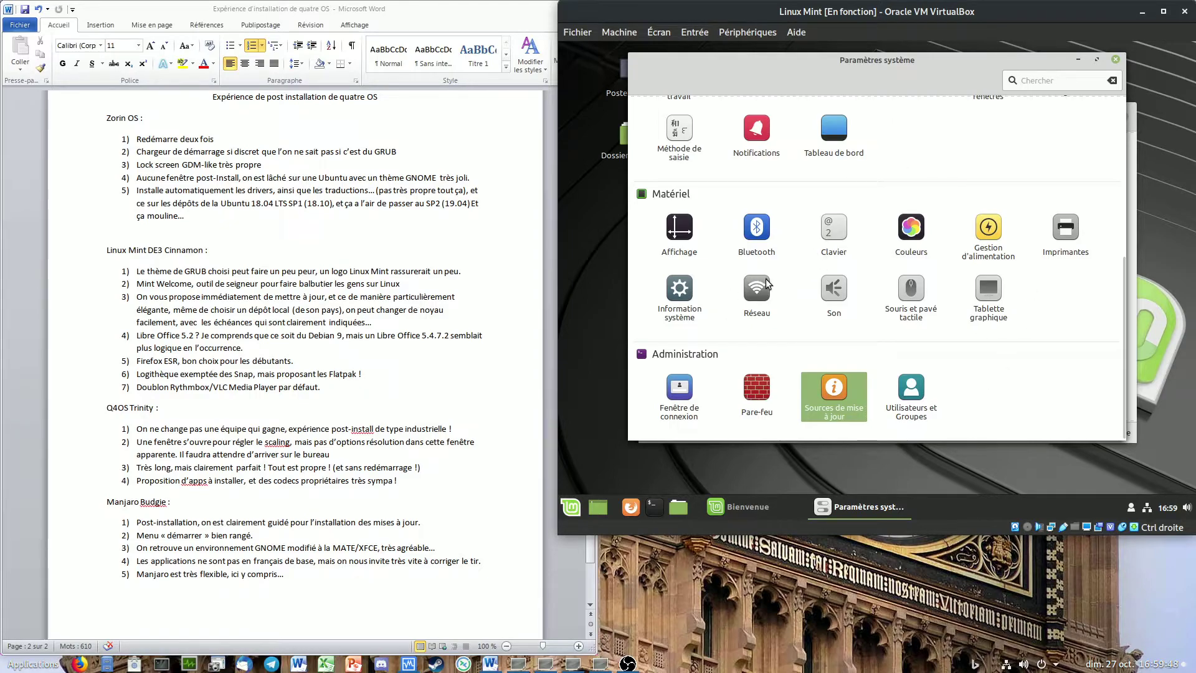
scroll(1039, 324, "up", 5)
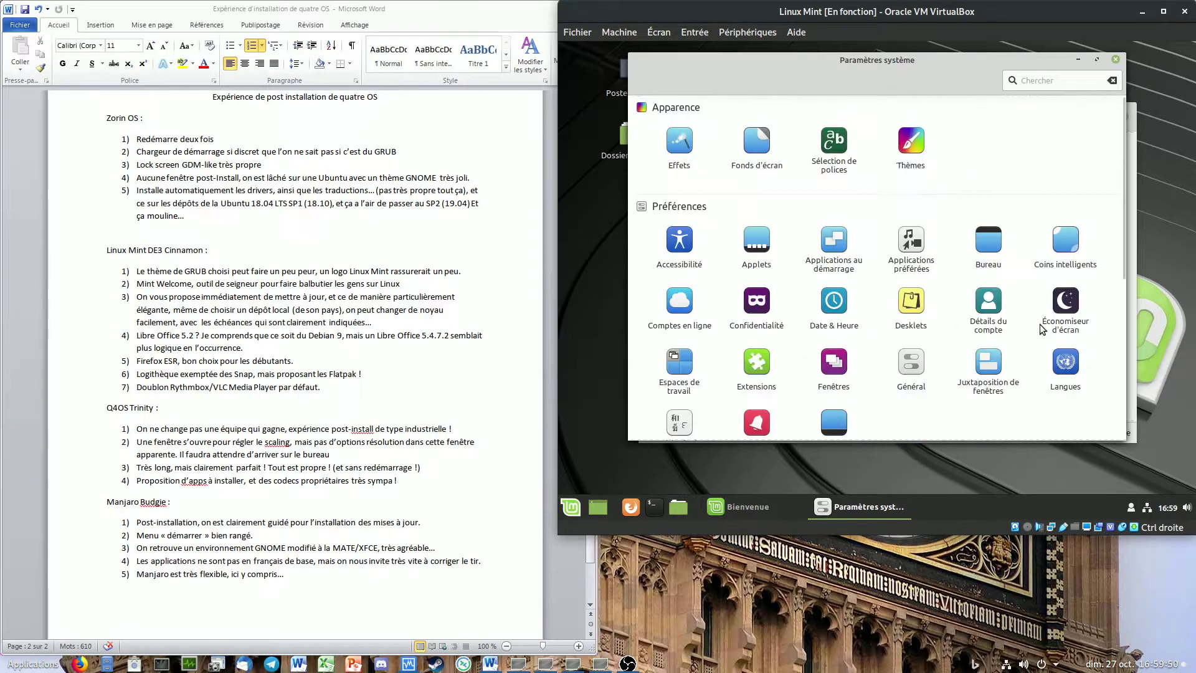
scroll(908, 337, "down", 5)
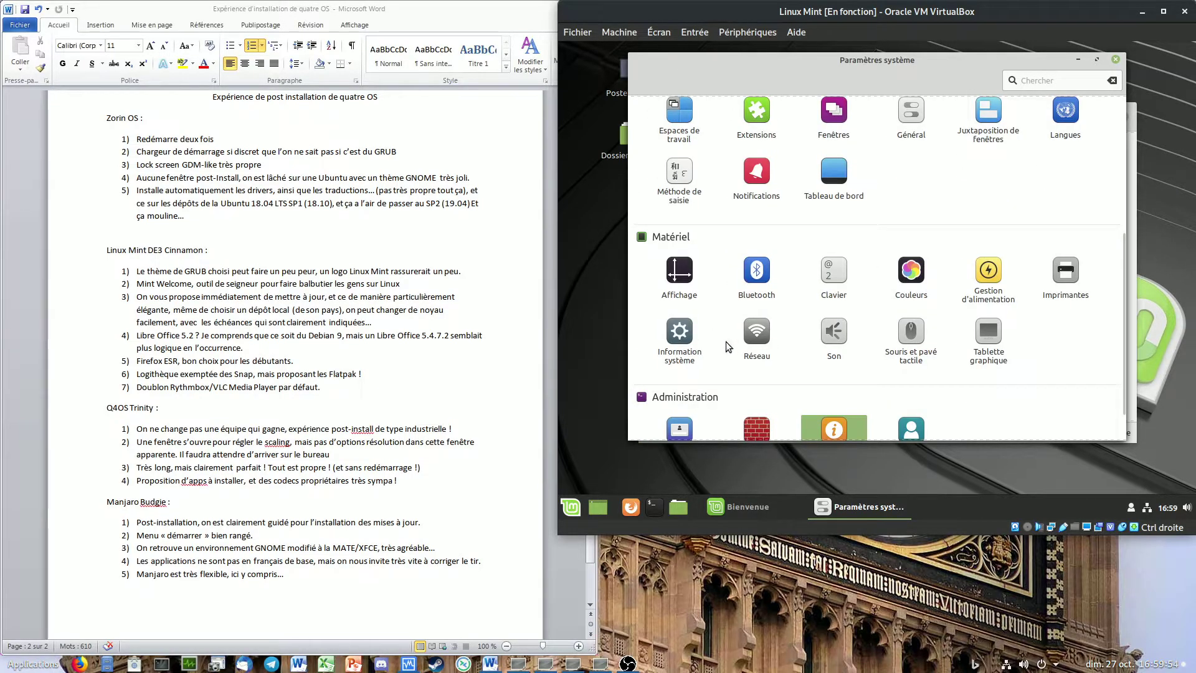
scroll(727, 342, "up", 5)
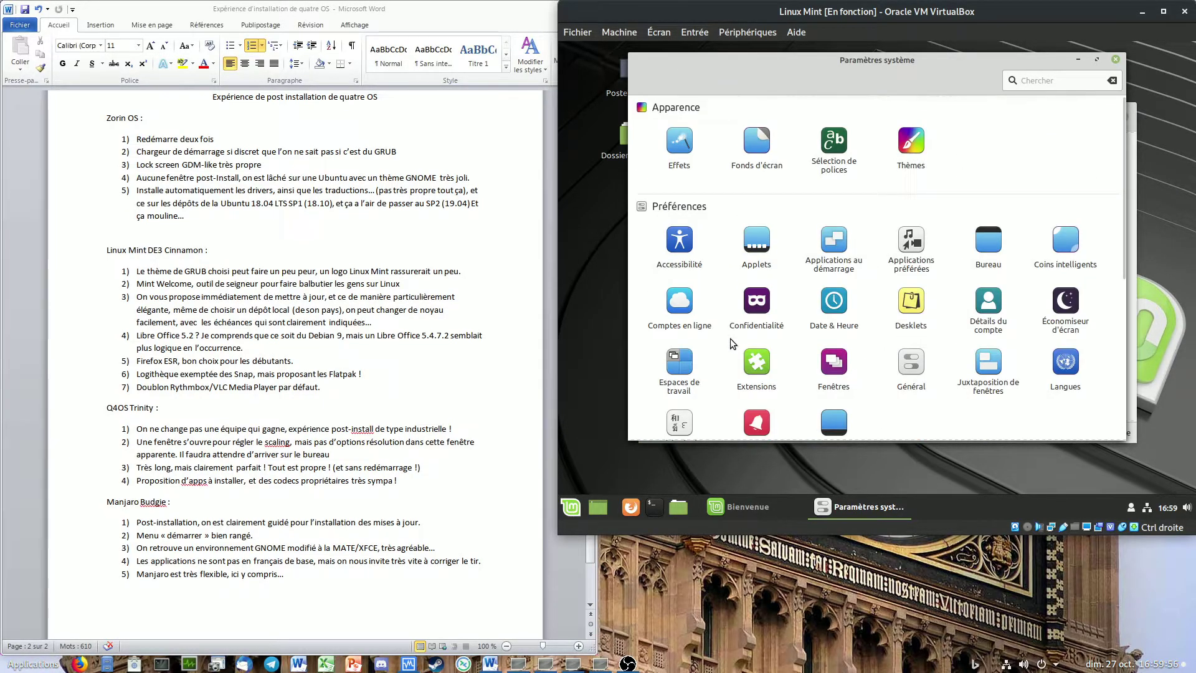
scroll(730, 338, "down", 5)
Step: Search the applications for "mises", launch Gestionnaire de mises à jour, and fit its window over the system settings window
left_click(570, 506)
type("misl")
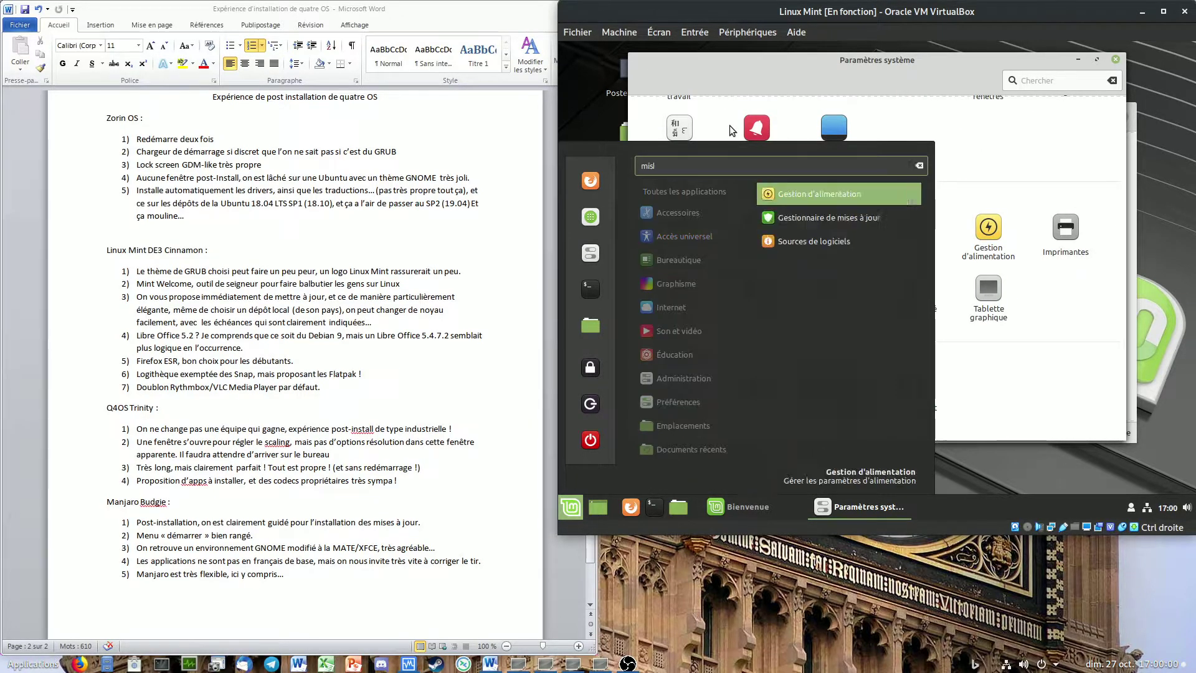
type("es")
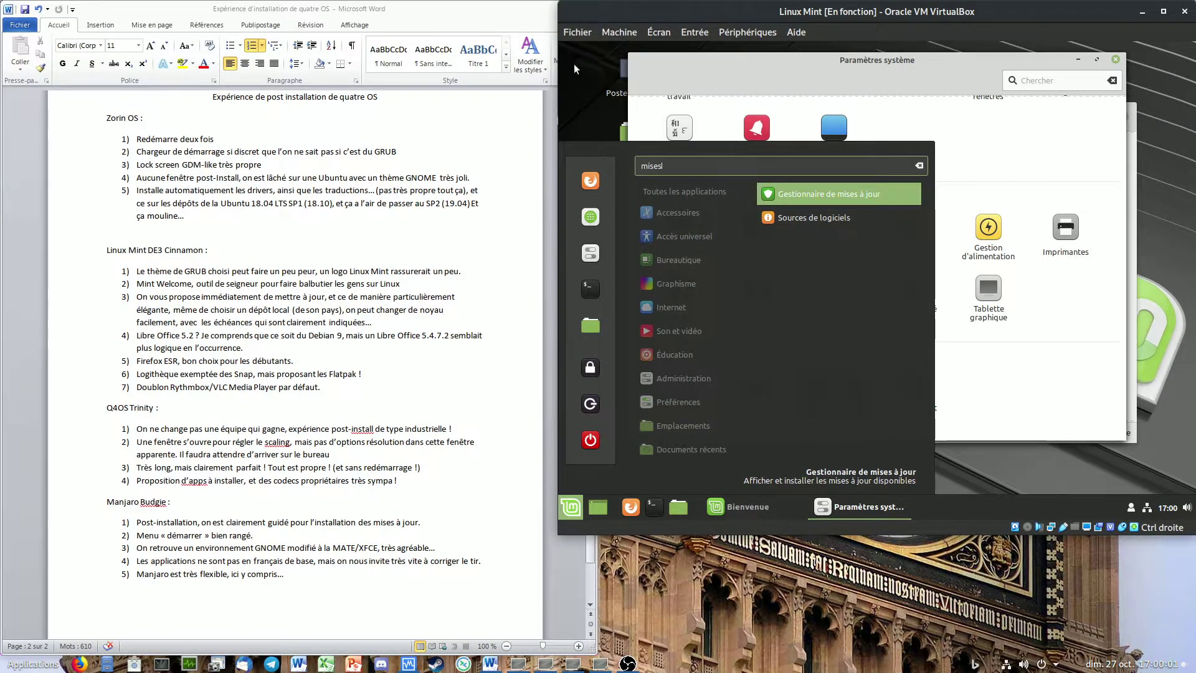
left_click(840, 196)
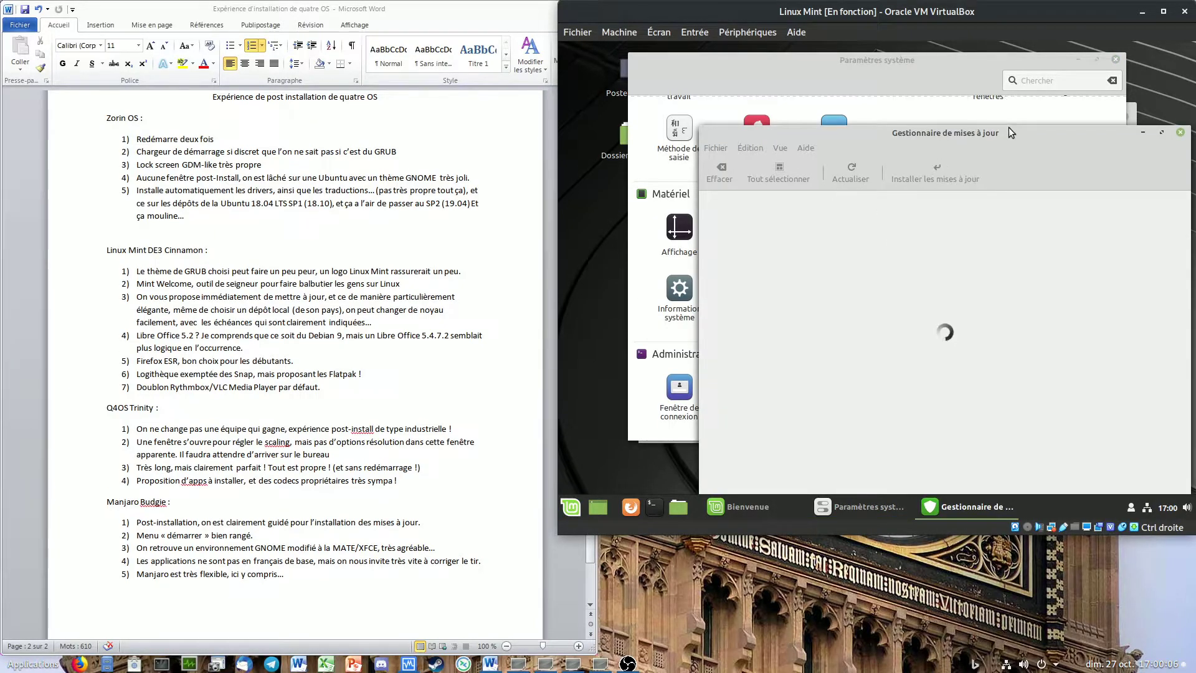
left_click_drag(1009, 128, 940, 62)
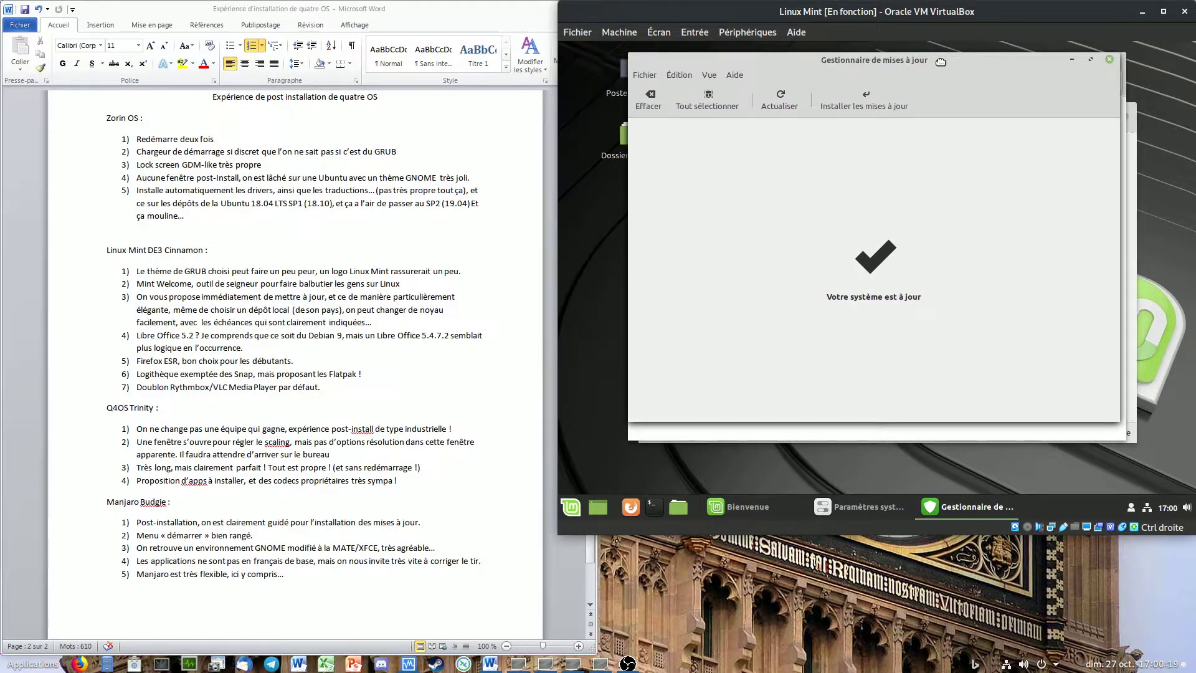
left_click_drag(1120, 427, 1117, 437)
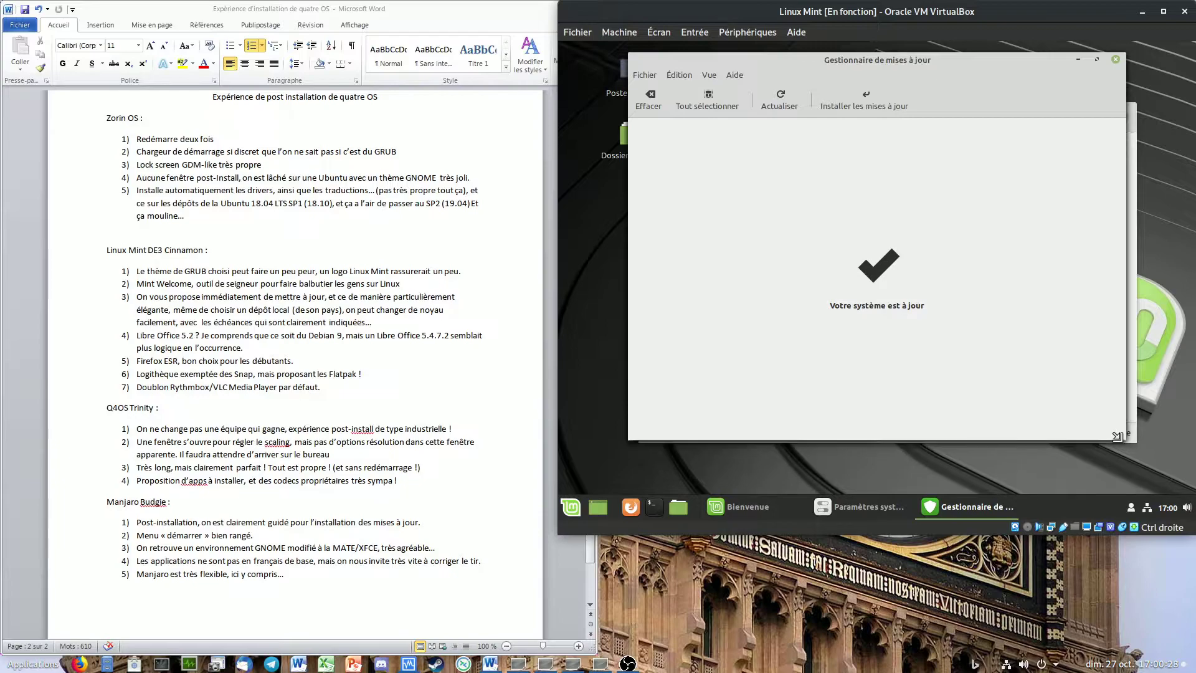
Step: View the update manager's Écran d'accueil and validate it to return to the update status
left_click(710, 76)
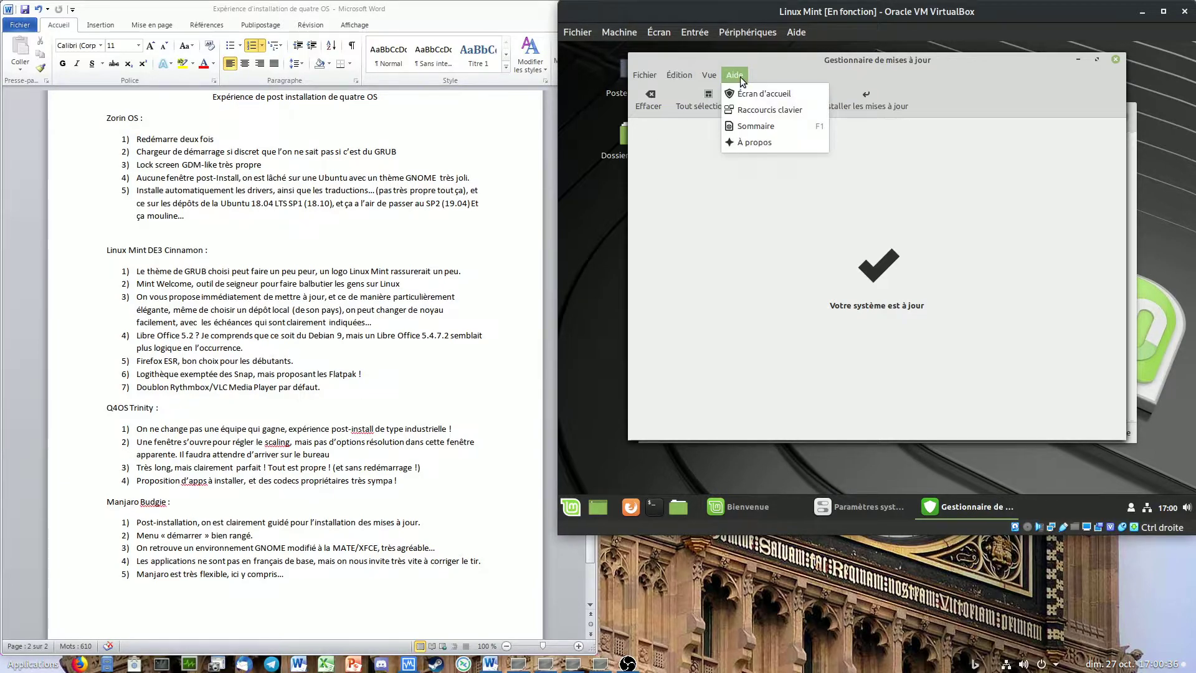
left_click(735, 93)
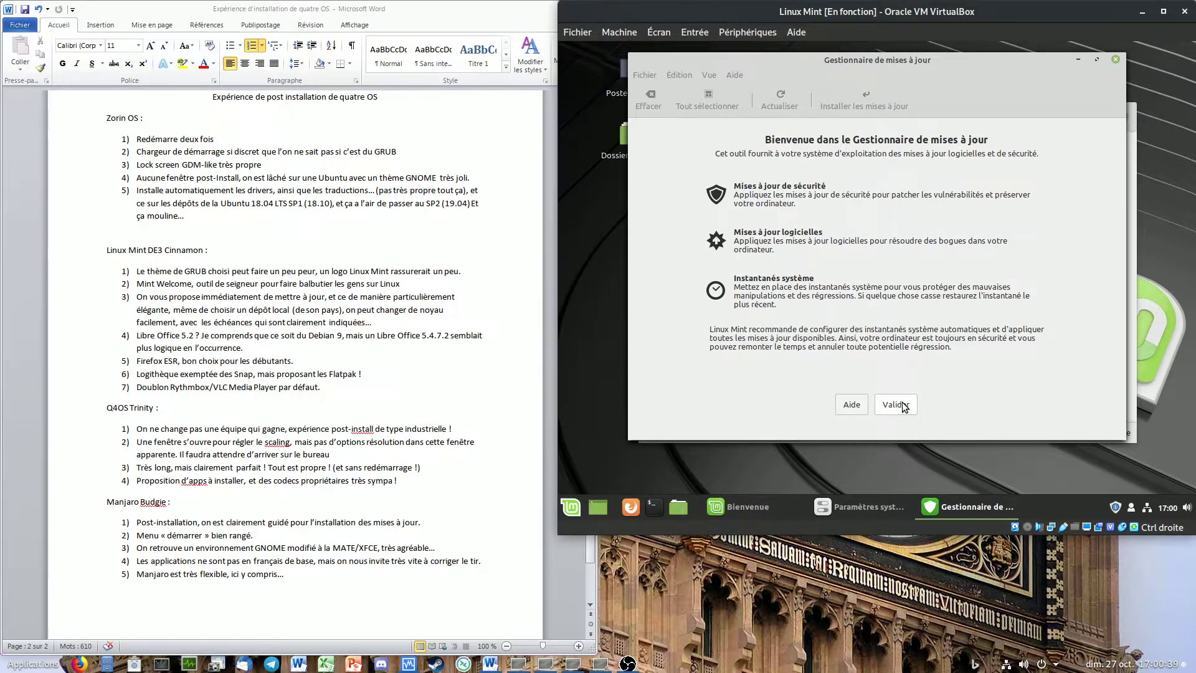
left_click(902, 405)
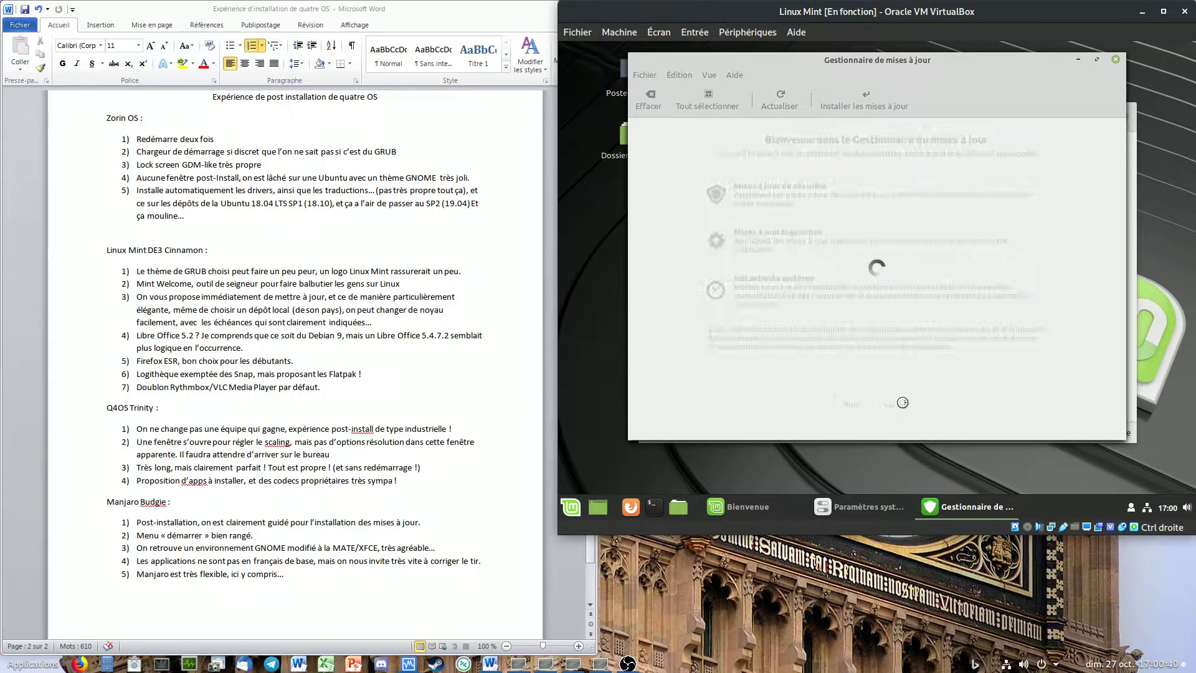
Step: Examine the Automatisation options in the update manager's Préferences and close the preferences
left_click(710, 75)
mouse_move(688, 77)
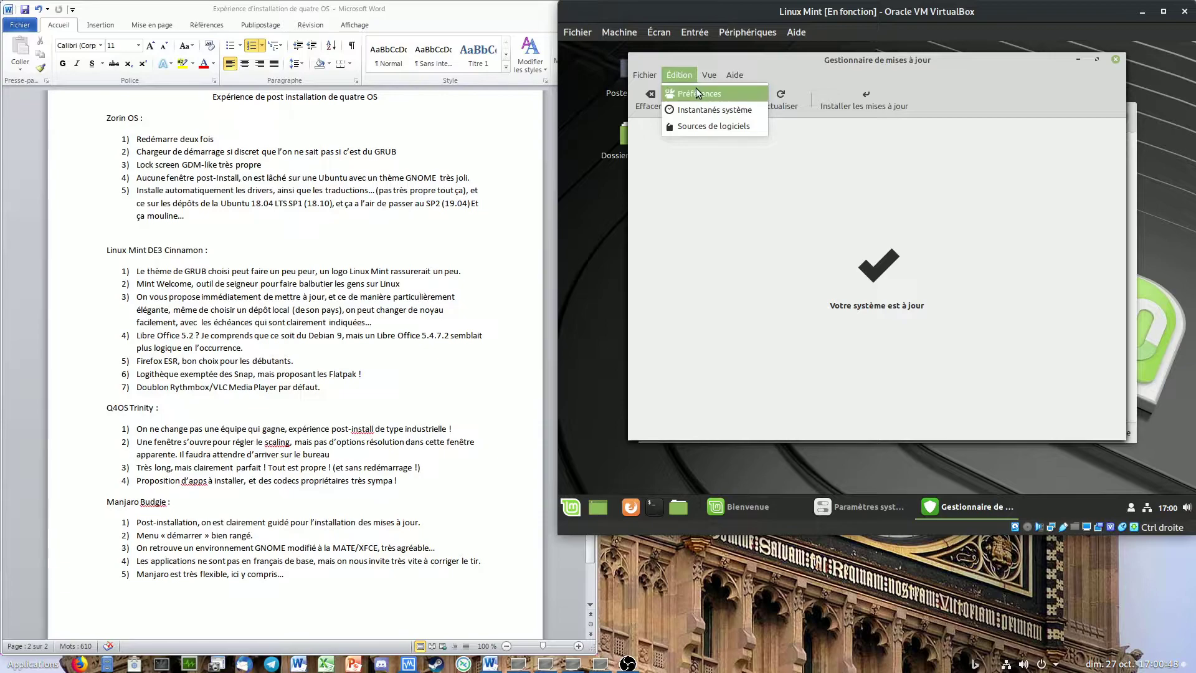
left_click(699, 93)
left_click(957, 127)
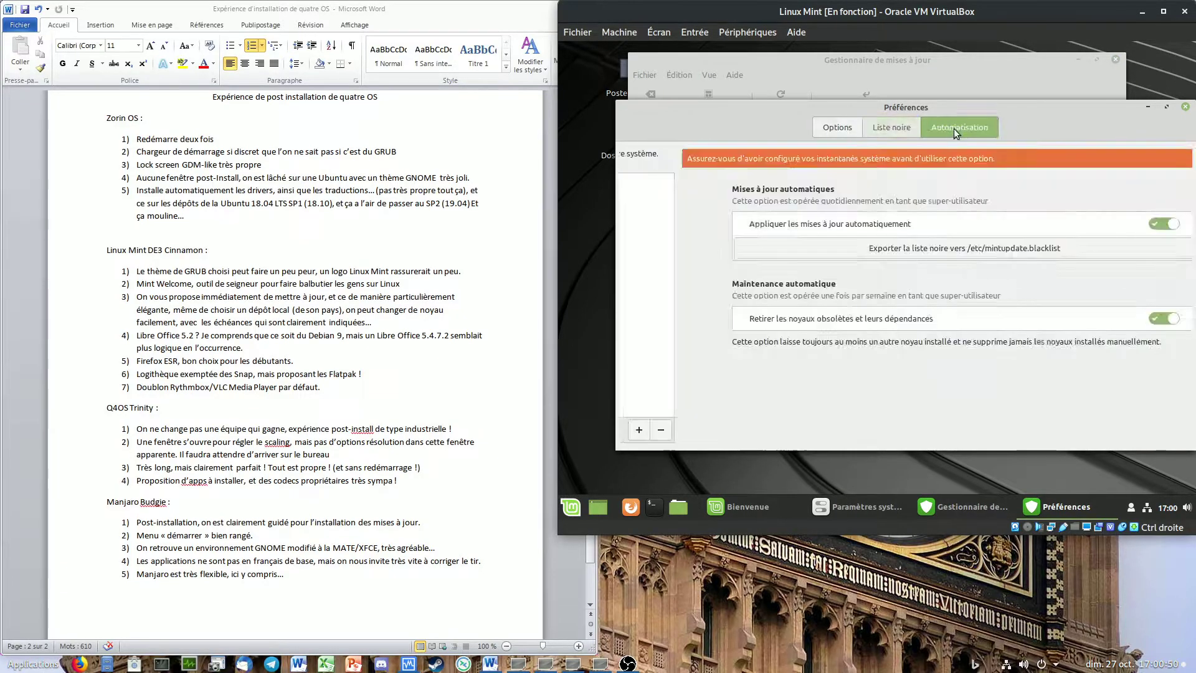
left_click(1185, 107)
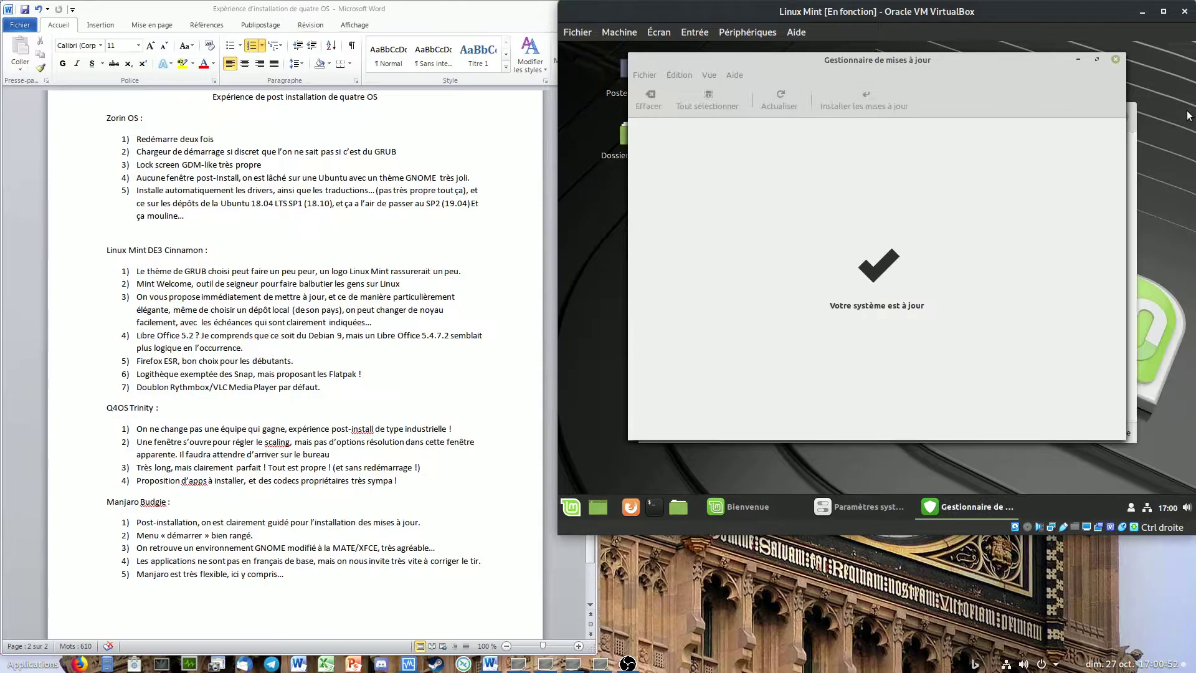
Step: Close the update manager, Paramètres système and Bienvenue windows to clear the desktop
left_click(1116, 60)
left_click(1115, 60)
left_click(1128, 107)
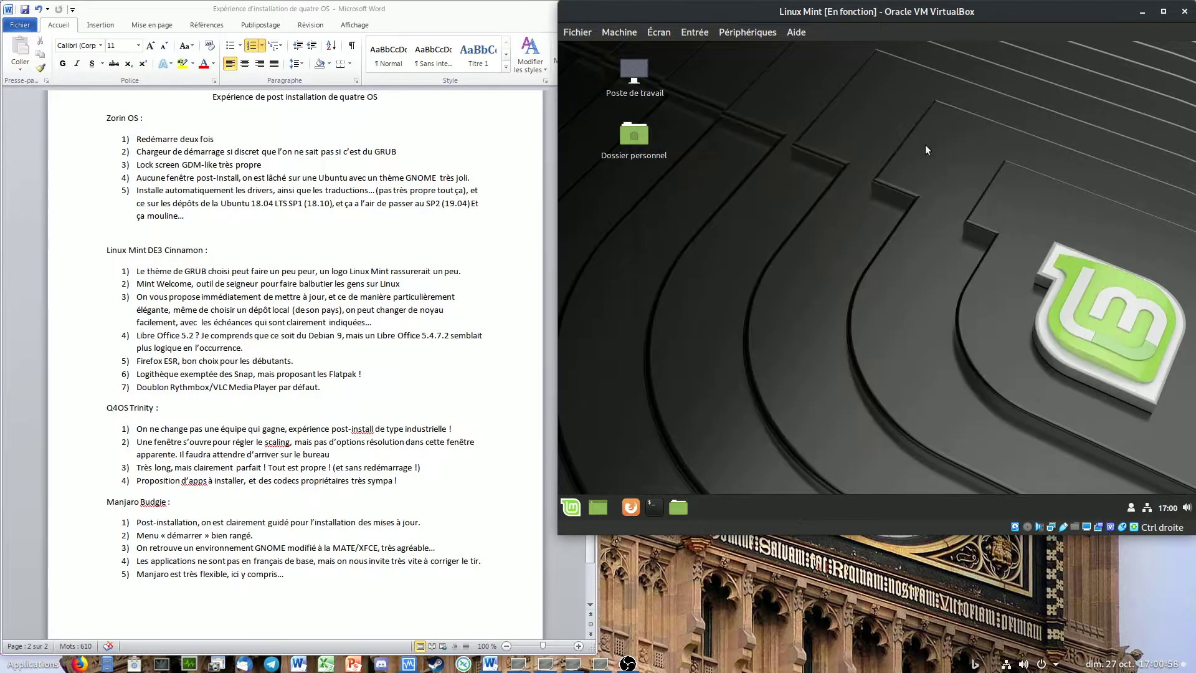
Step: Open Gestionnaire de logiciels, show the Flatpak category, and browse its applications in a maximized window
left_click(570, 507)
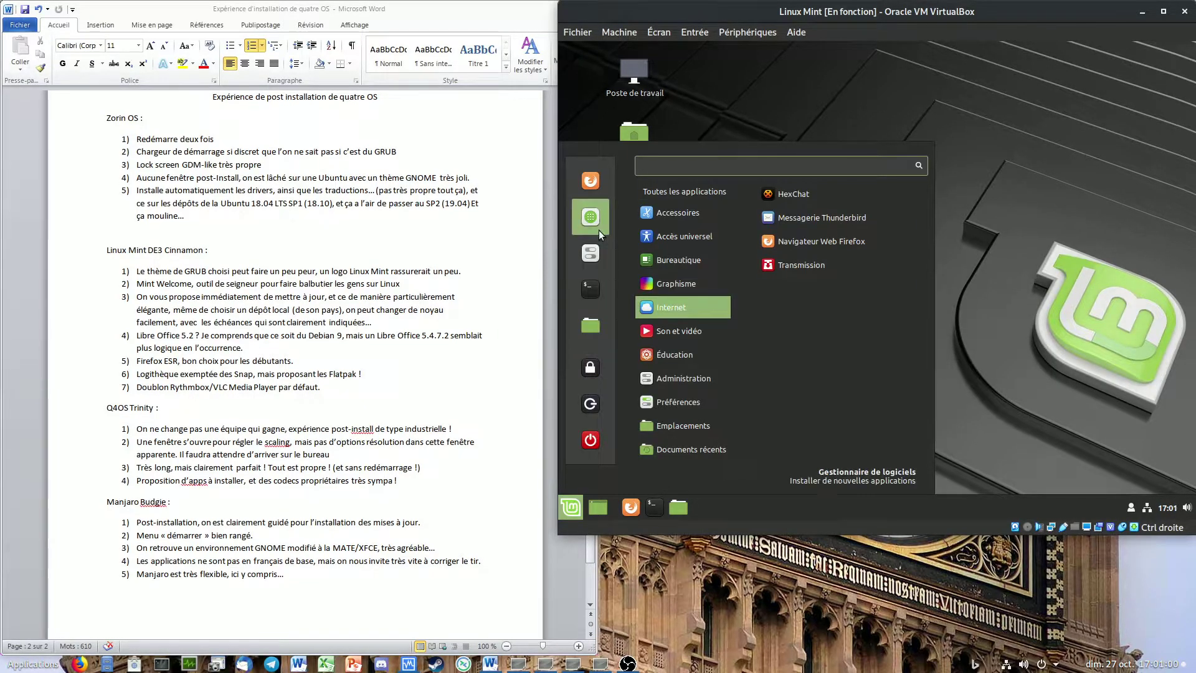
left_click(1029, 391)
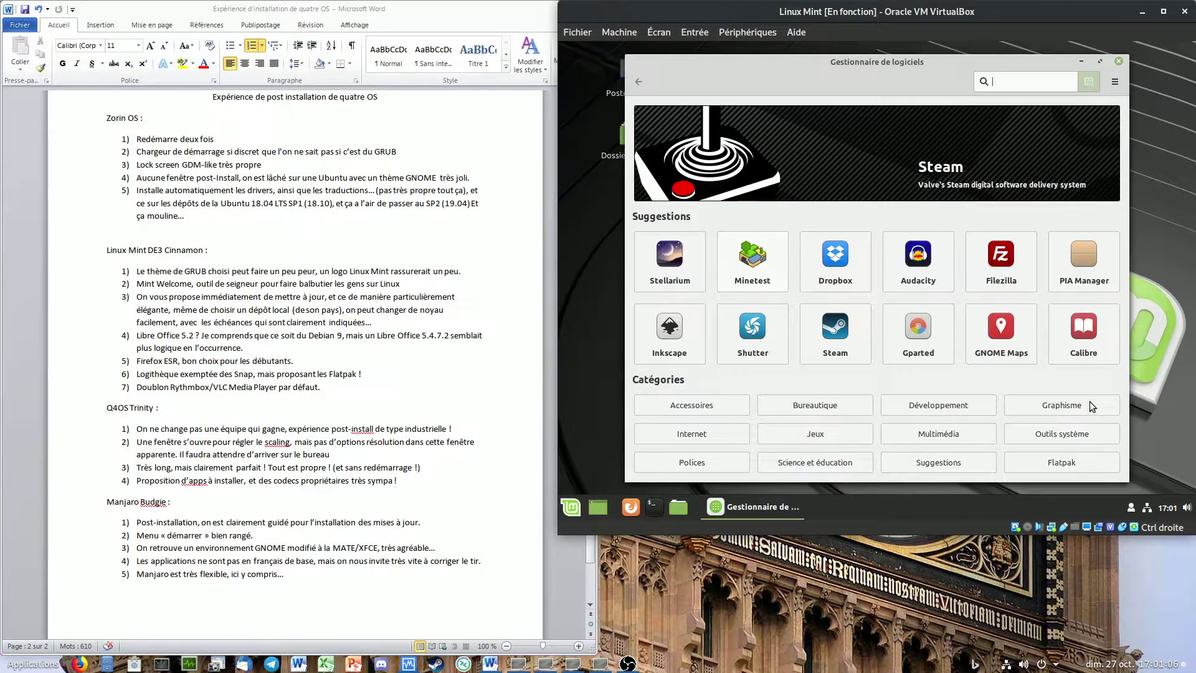
left_click(1068, 465)
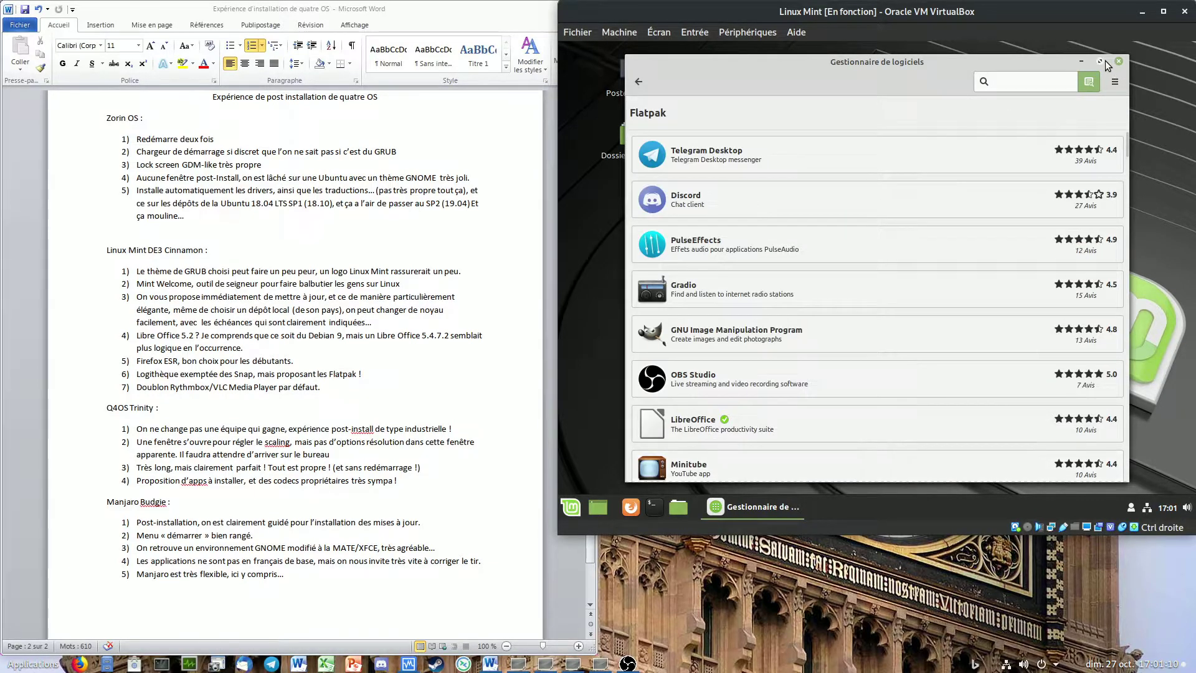
left_click(1103, 61)
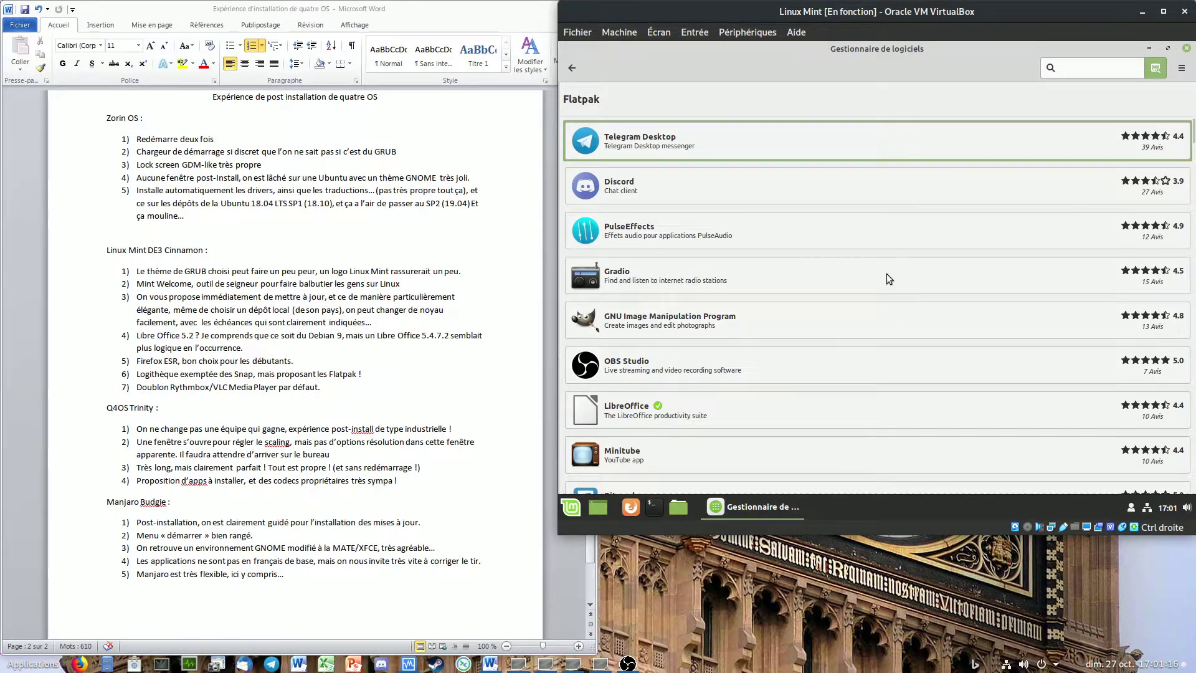
scroll(888, 275, "down", 3)
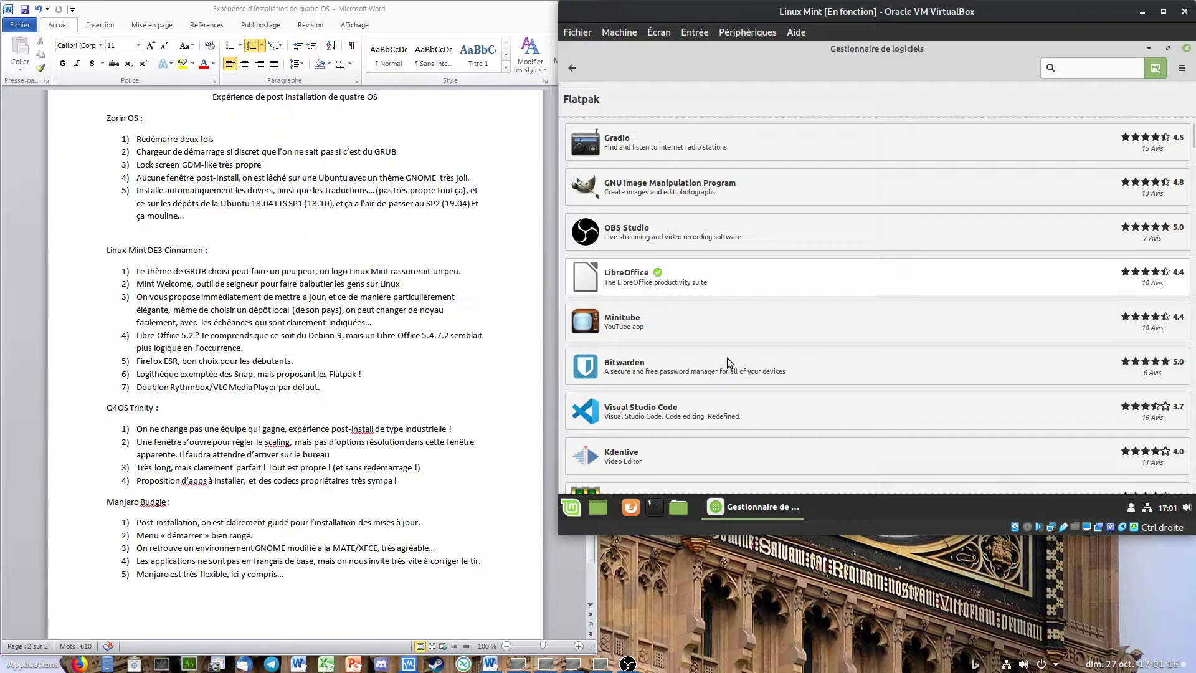
Step: Examine the LibreOffice Flatpak's details and reviews in the software manager and return to the Flatpak list
left_click(734, 288)
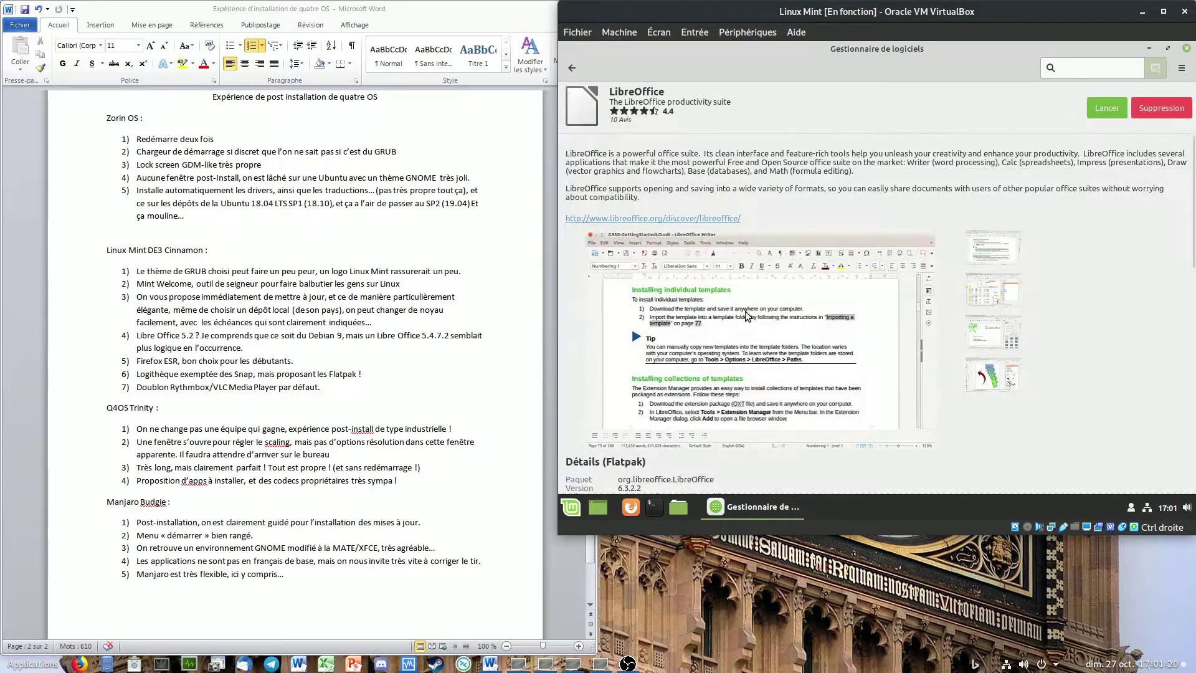
scroll(752, 318, "down", 3)
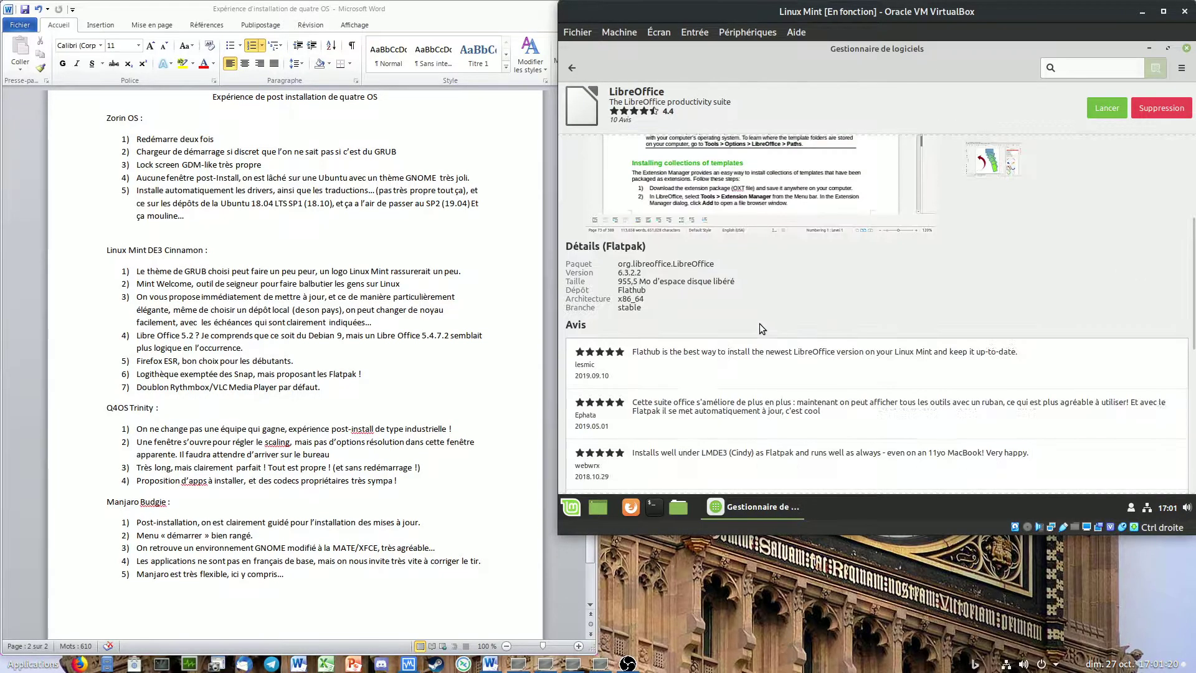
left_click(574, 62)
Step: Browse the remaining Flatpak applications down to the end of the list
scroll(812, 409, "down", 5)
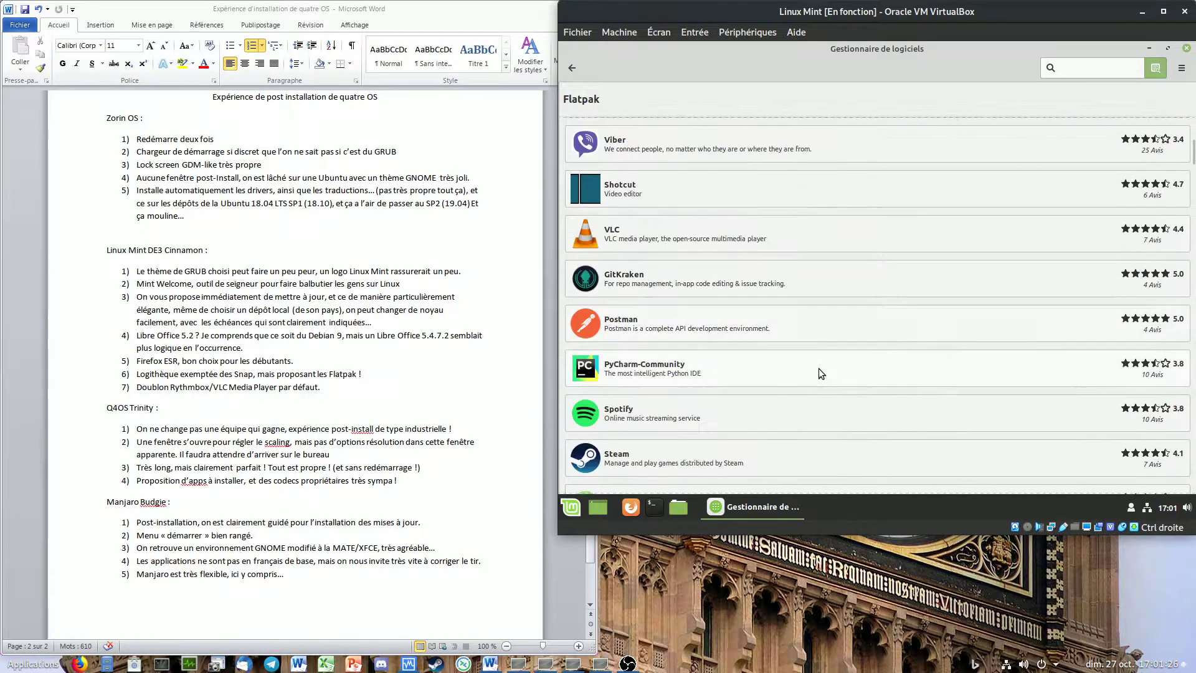
scroll(853, 298, "down", 3)
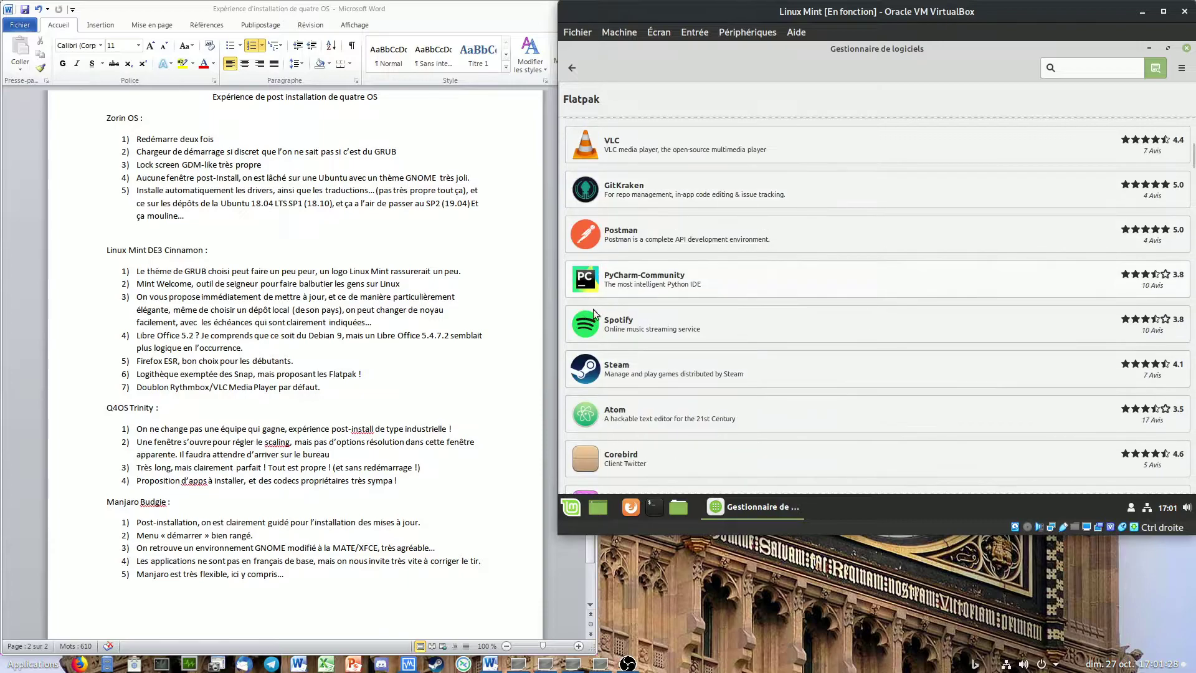
scroll(717, 359, "down", 5)
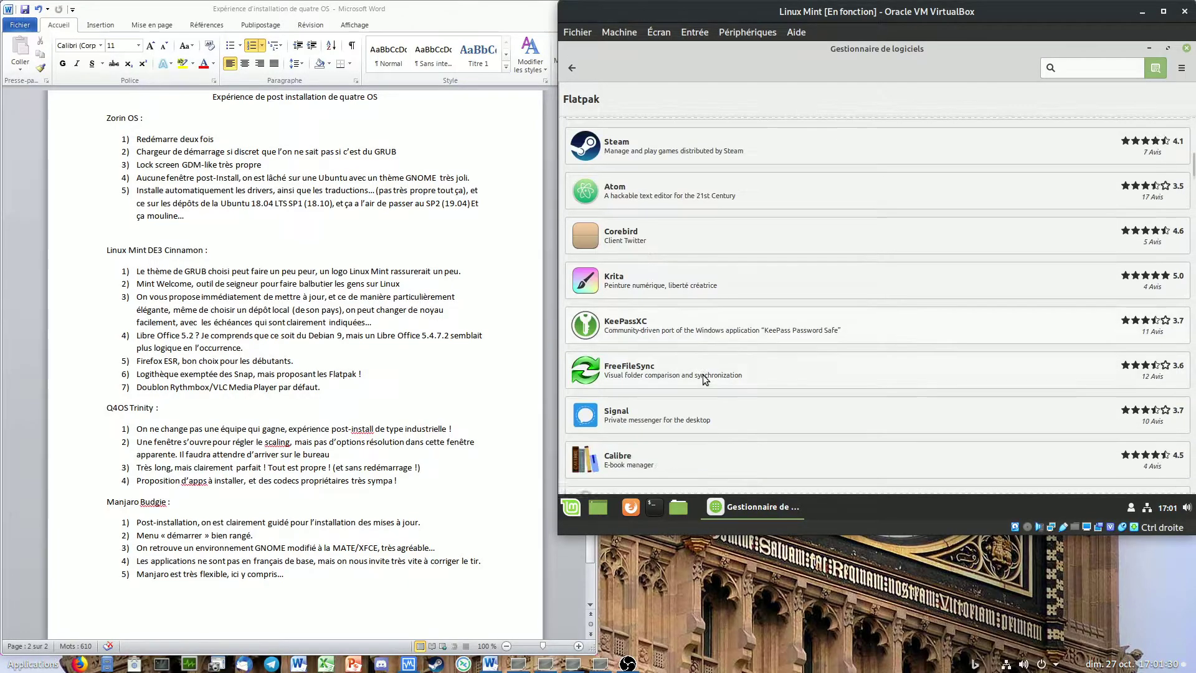
scroll(682, 342, "down", 4)
scroll(652, 374, "down", 5)
scroll(652, 374, "down", 18)
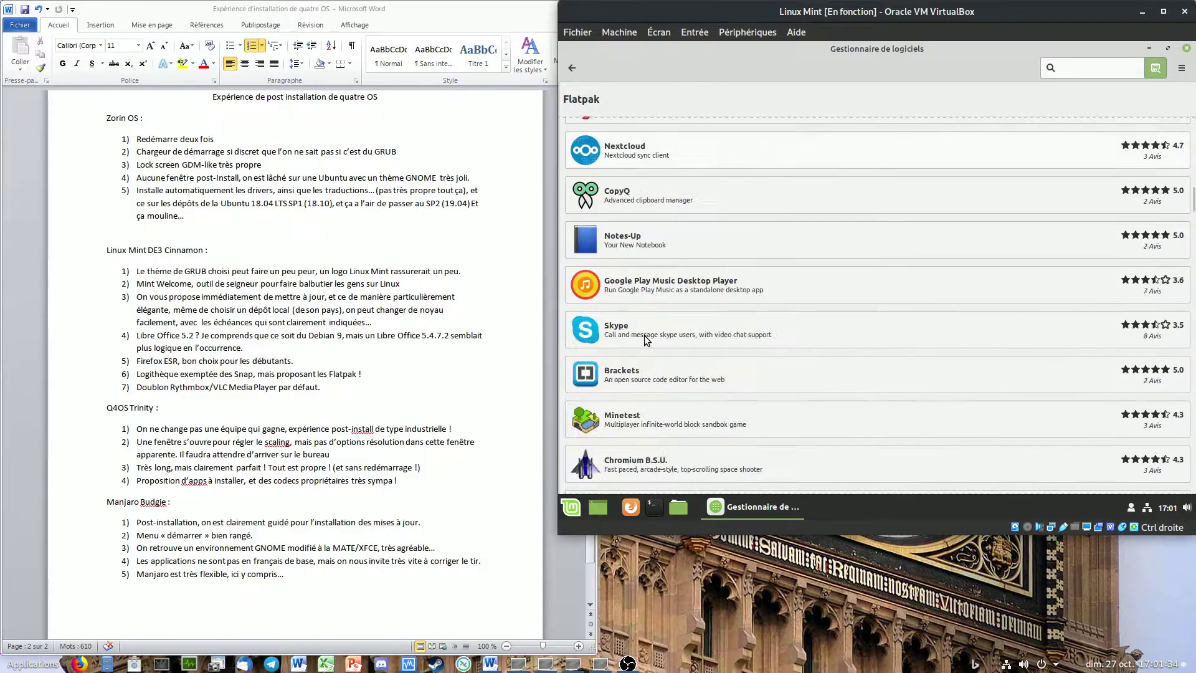
scroll(644, 335, "down", 20)
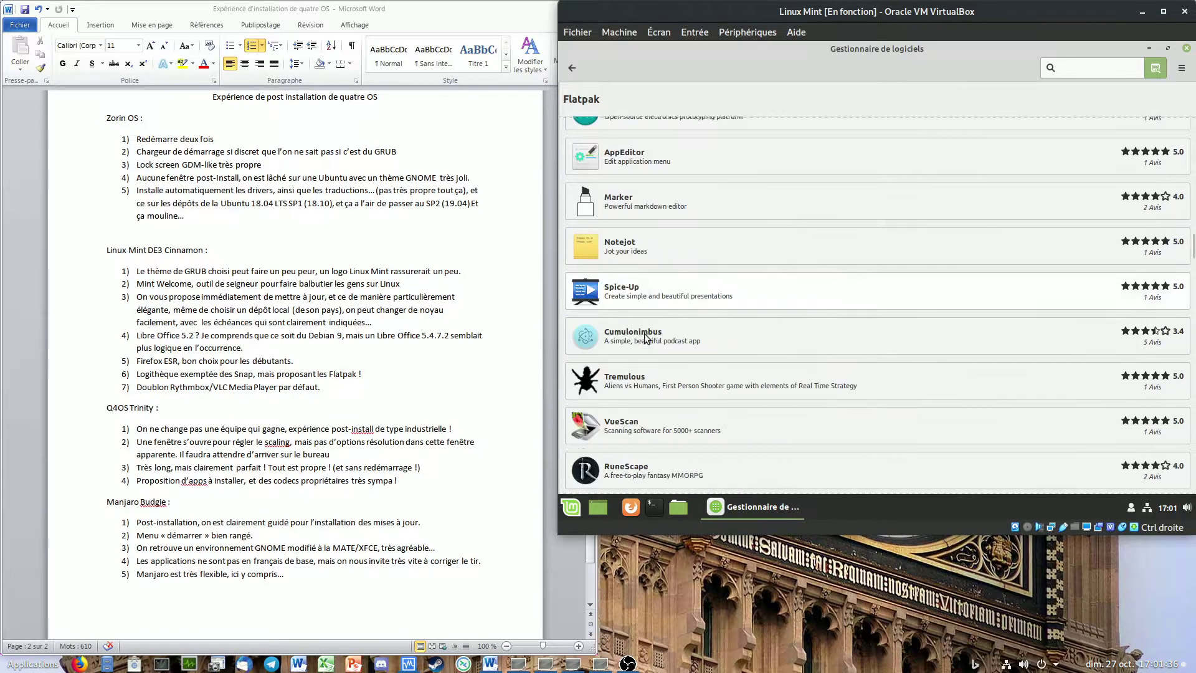
scroll(644, 334, "down", 20)
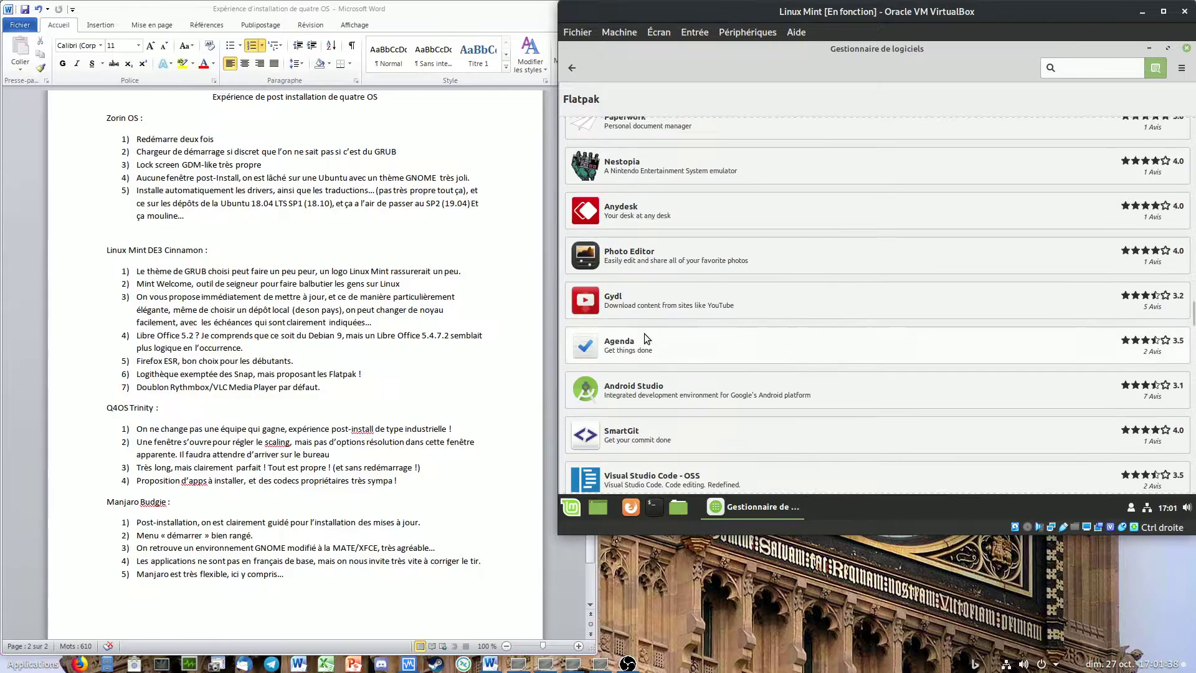
scroll(644, 334, "down", 20)
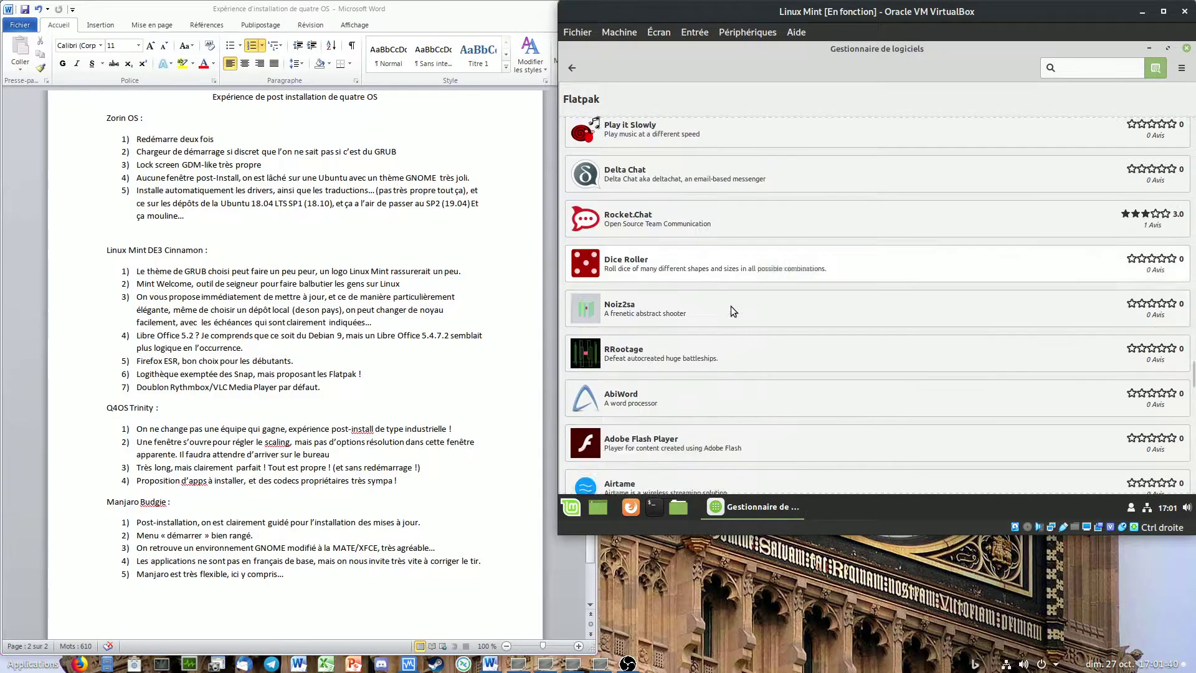
scroll(1031, 307, "down", 20)
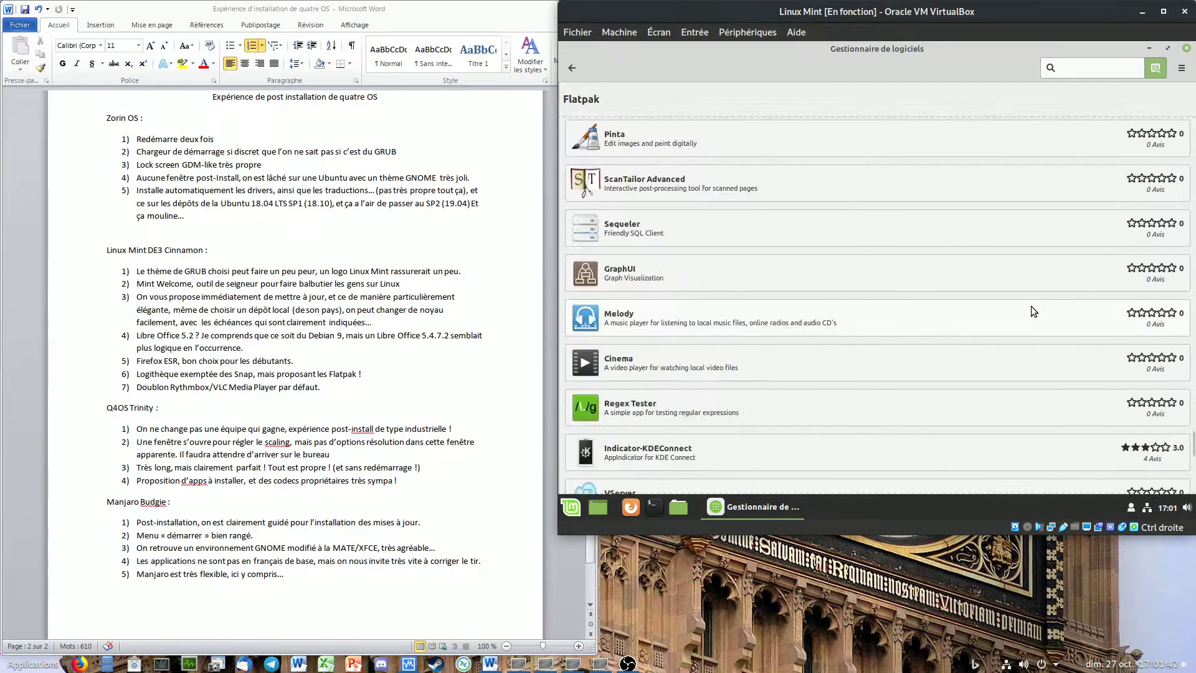
scroll(1031, 305, "down", 10)
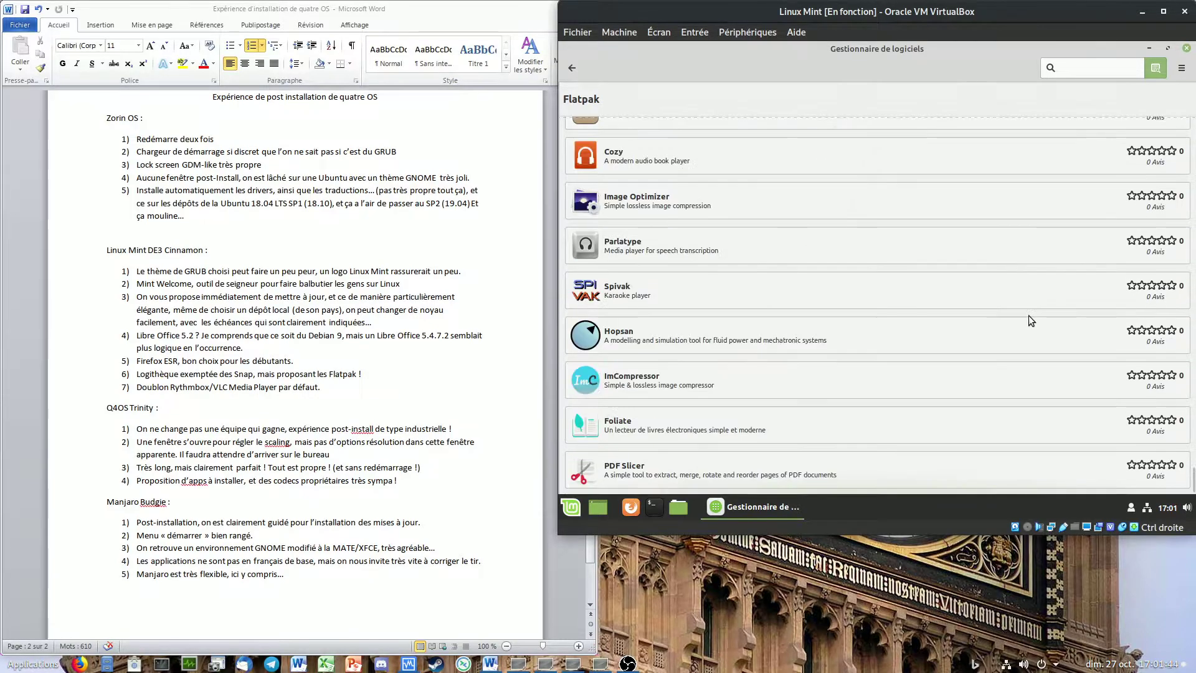
Step: Close Gestionnaire de logiciels and shut down the Linux Mint virtual machine
left_click(1187, 47)
left_click(571, 507)
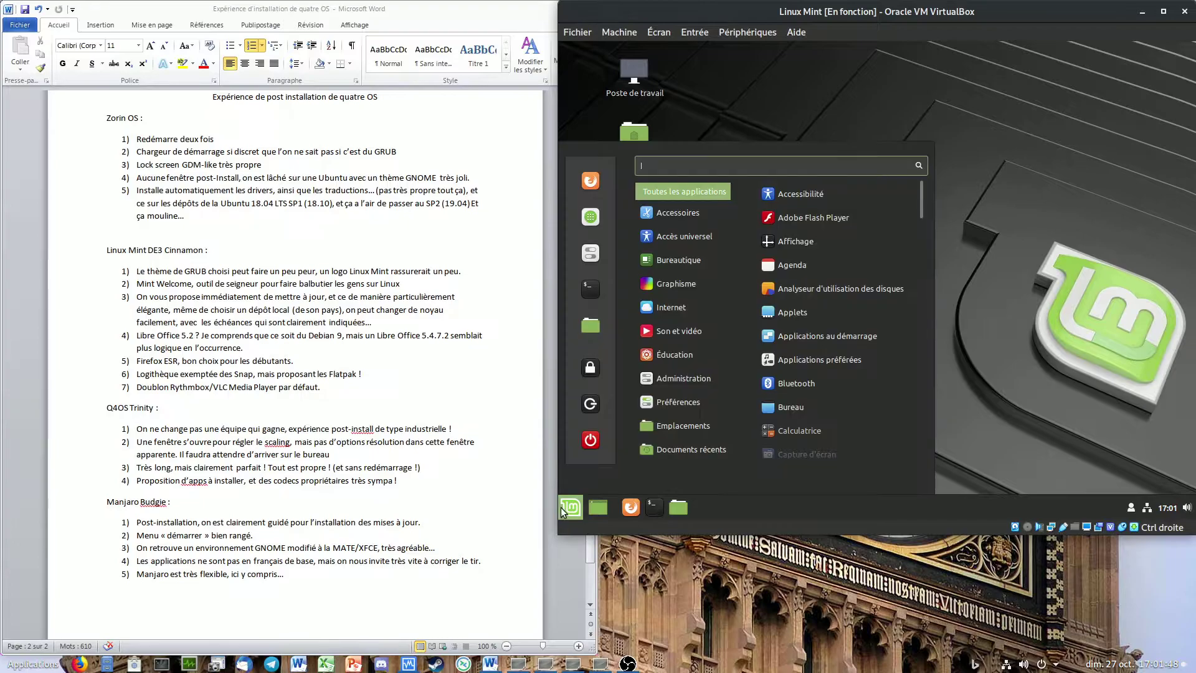
left_click(593, 442)
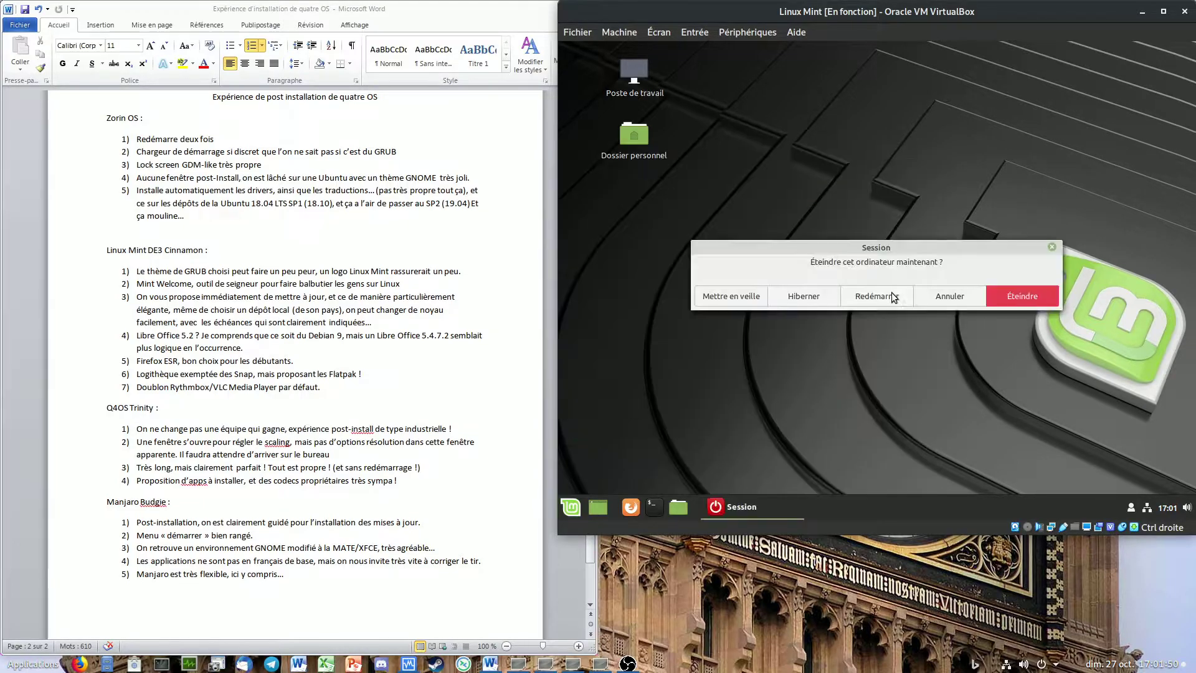
left_click(1012, 291)
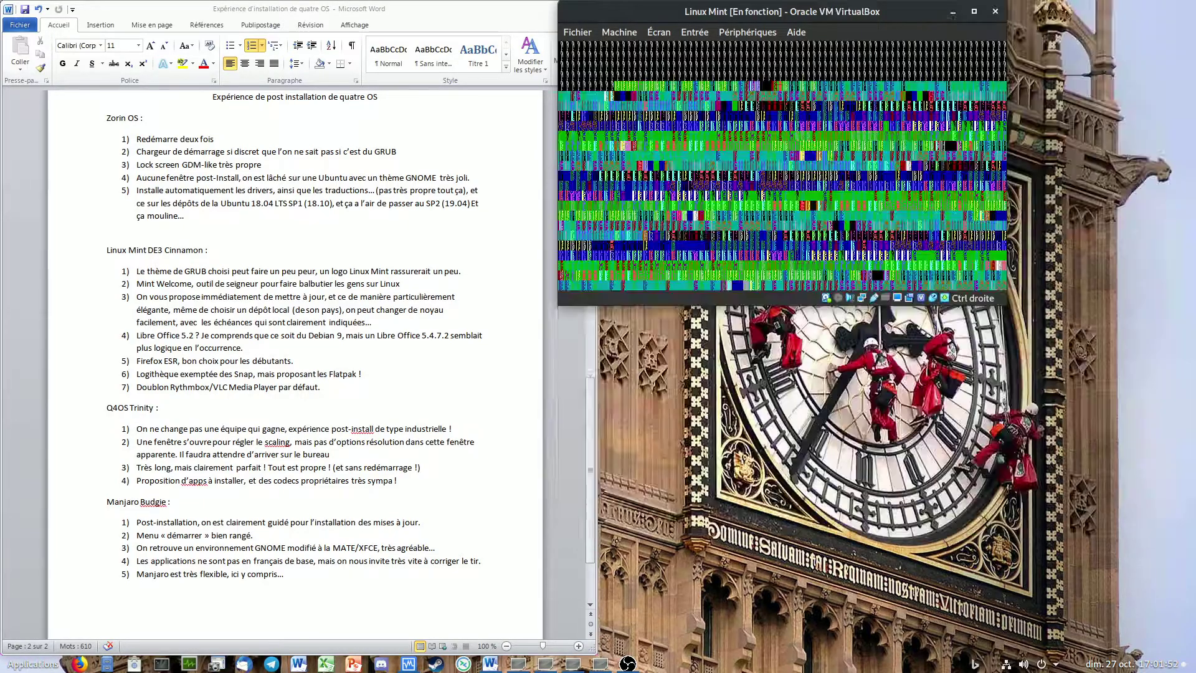
Step: Minimize the Linux Mint machine window and bring the Q4OS virtual machine up beside the notes
left_click(953, 12)
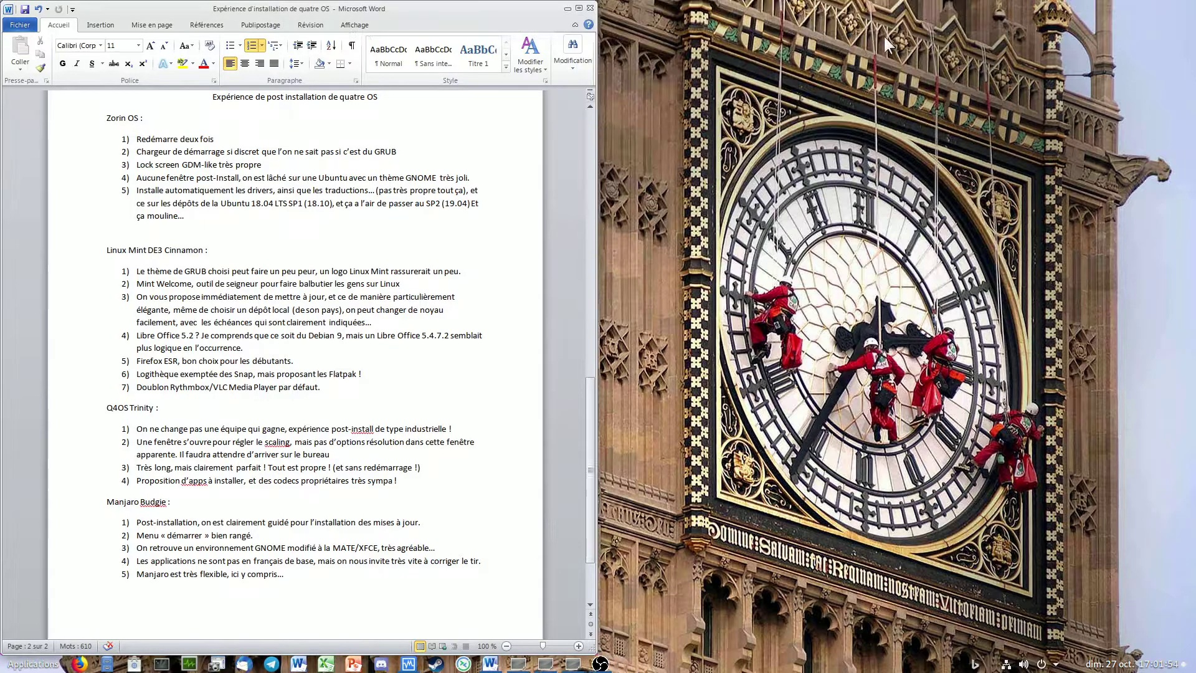
left_click(548, 666)
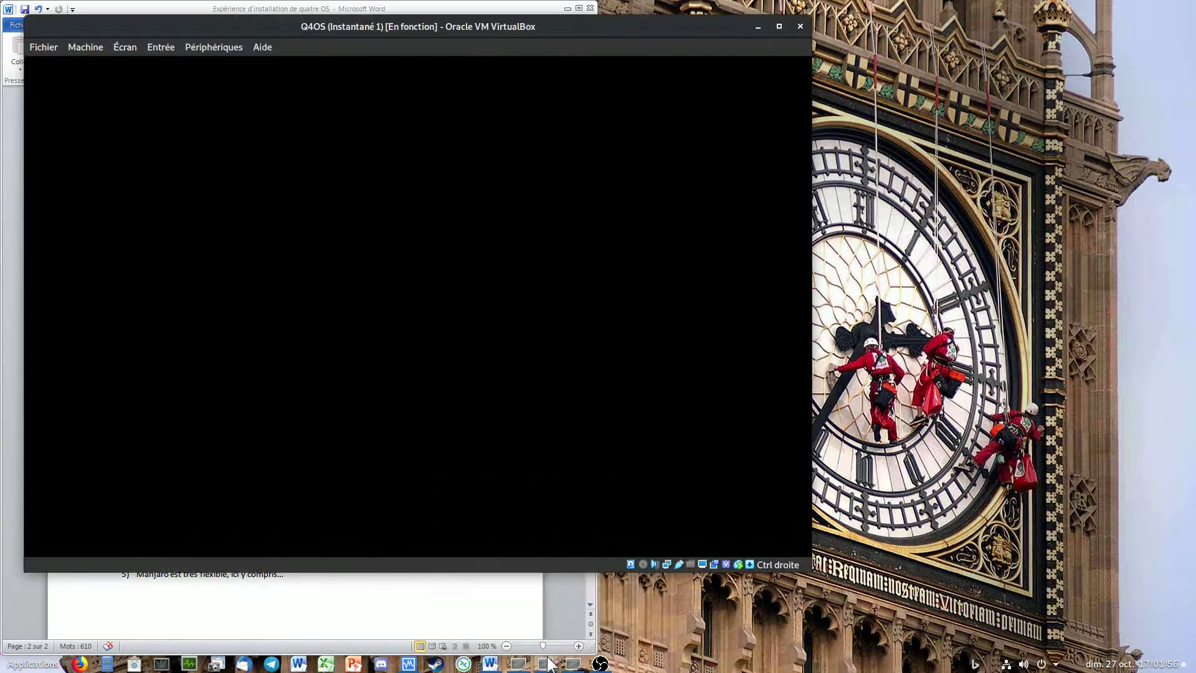
left_click_drag(568, 31, 999, 35)
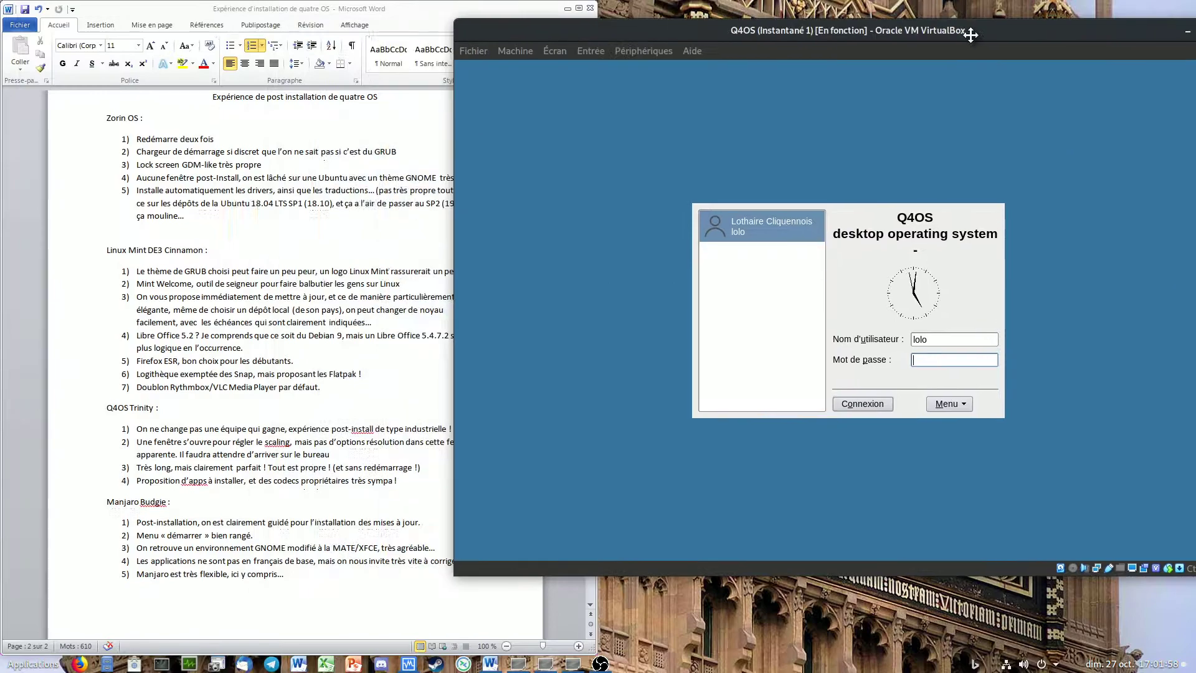
Step: Switch to the Word notes and go back to the Q4OS Trinity points in the pre-installation section
left_click(164, 397)
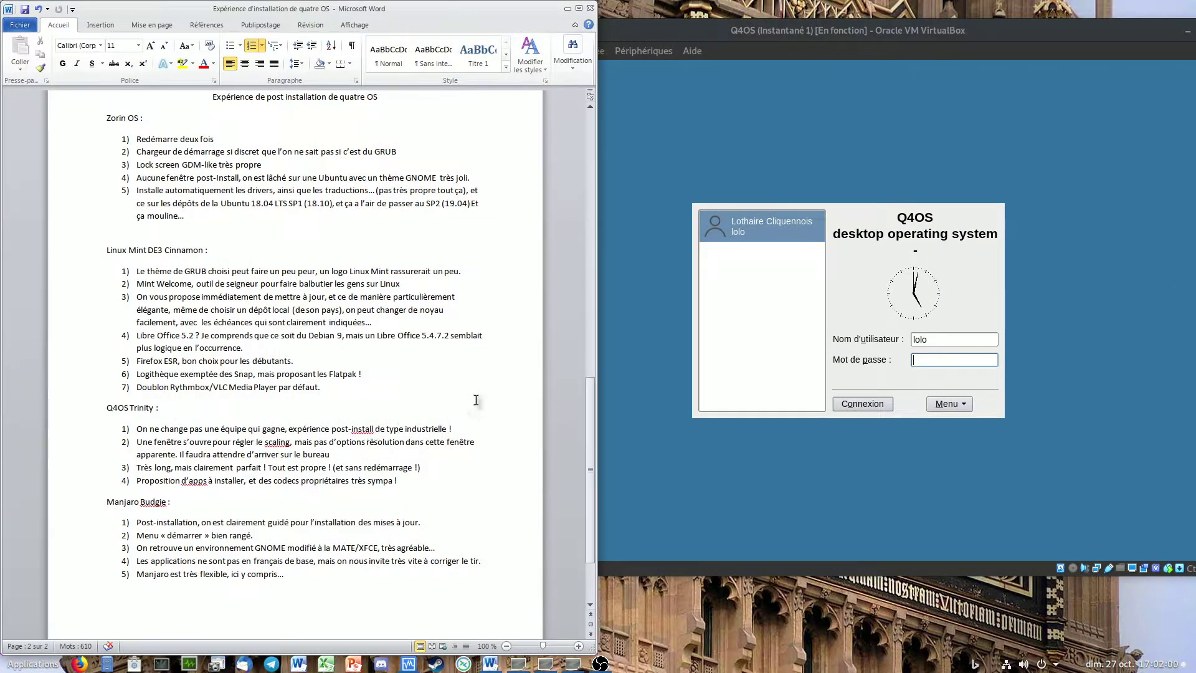
left_click_drag(321, 389, 390, 397)
left_click_drag(592, 417, 574, 166)
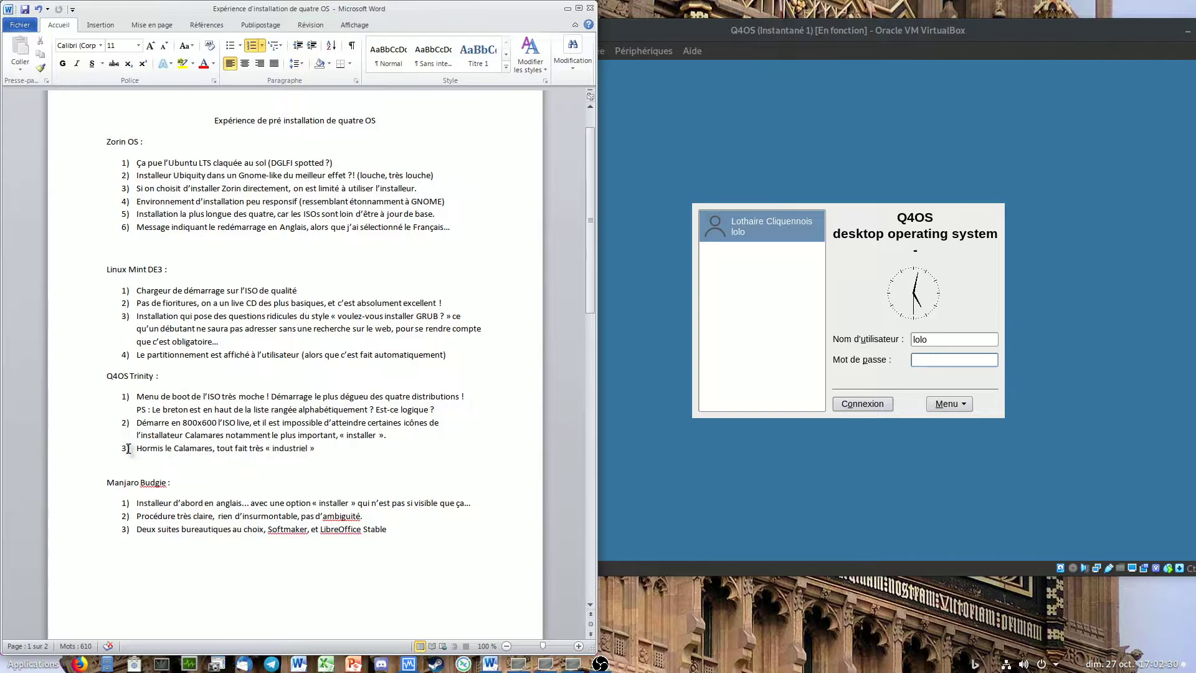
Step: Enter the account password to log in to Q4OS and move the machine window fully into view
left_click(809, 310)
left_click(951, 355)
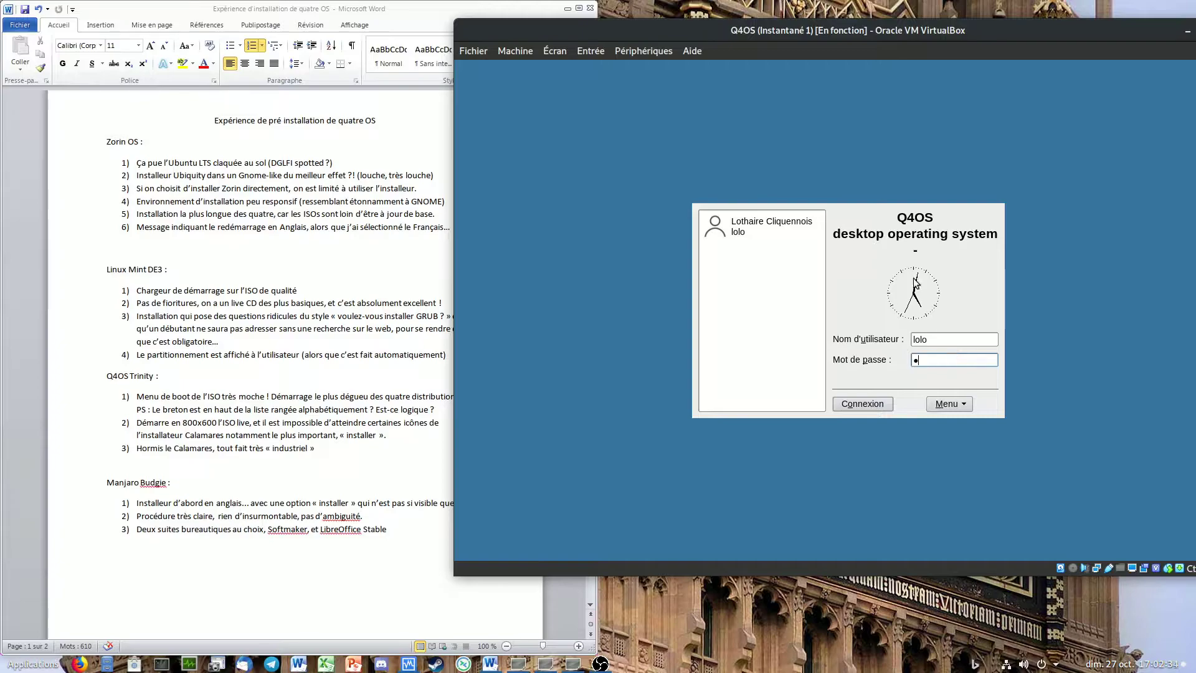
left_click(872, 402)
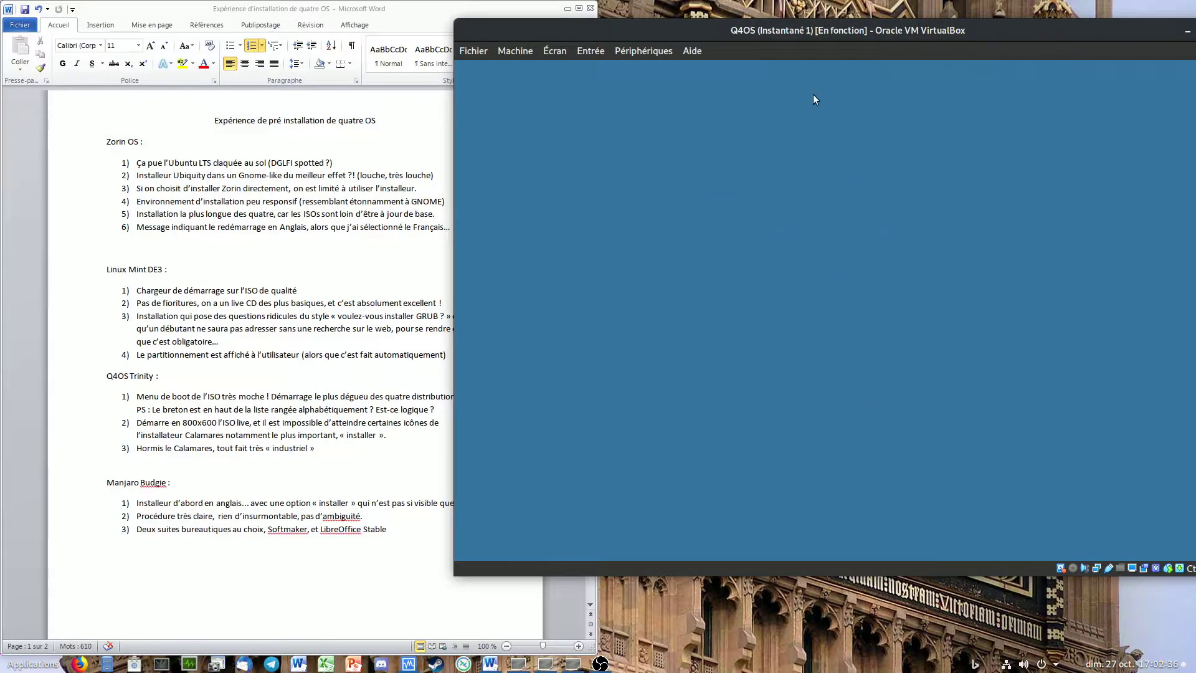
left_click_drag(864, 33, 822, 7)
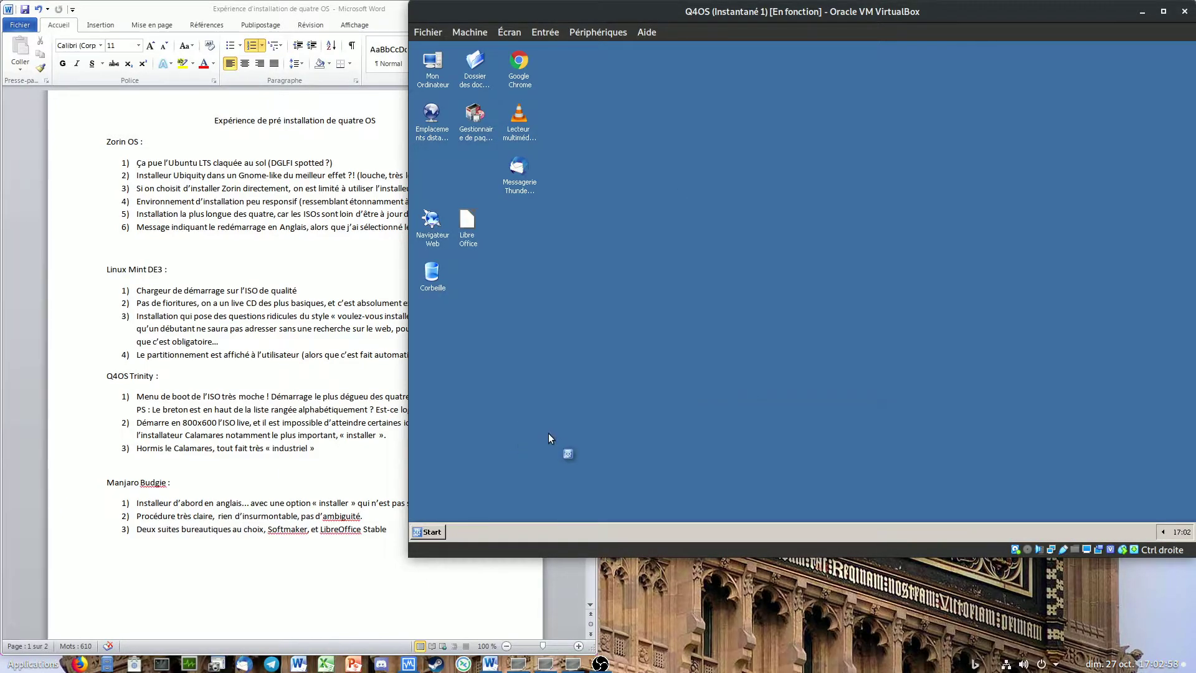
Step: View the extra options of Q4OS's Ecran d'accueil, disable Afficher cet élément au démarrage, and close the window
left_click(951, 403)
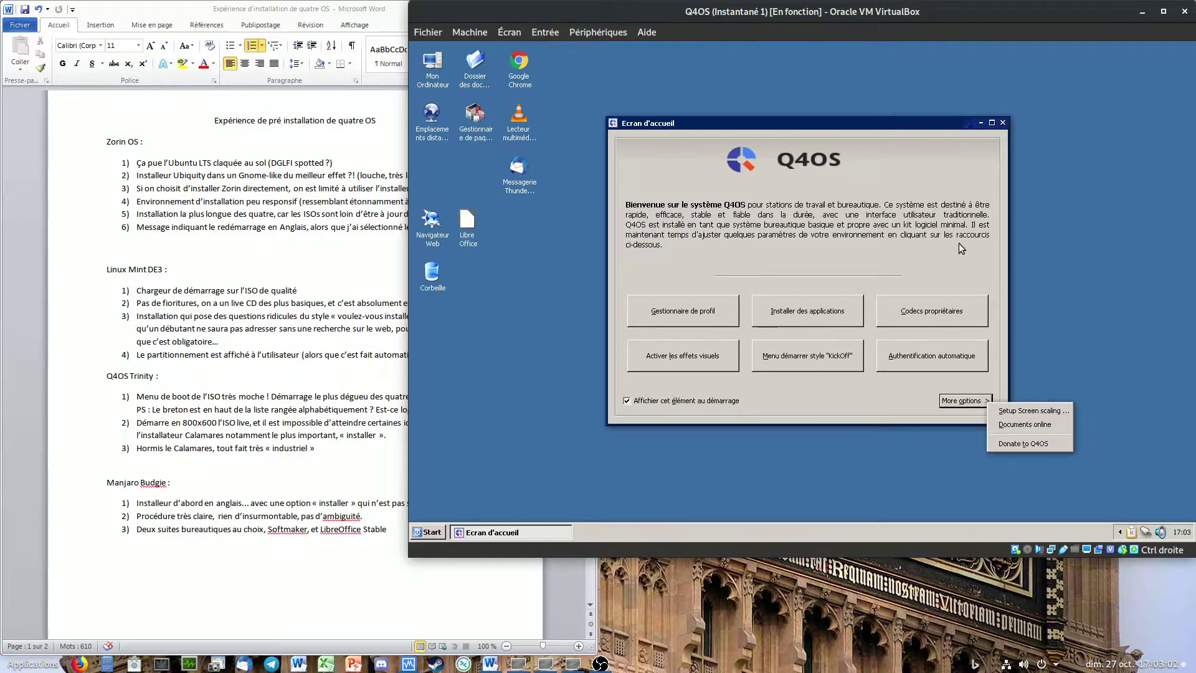
left_click(712, 401)
left_click(712, 402)
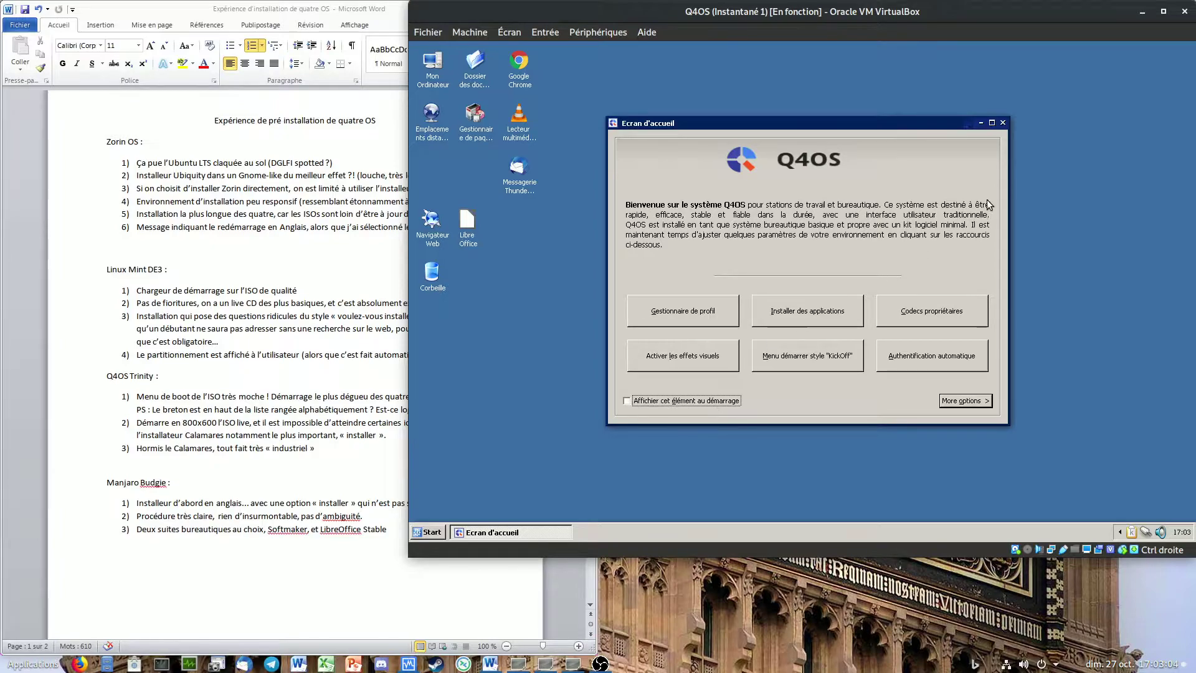
left_click(1003, 122)
Step: Look through the Q4OS Programs categories, including Wine and Mozilla Thunderbird, and view the Google Chrome desktop shortcut's details
left_click(430, 531)
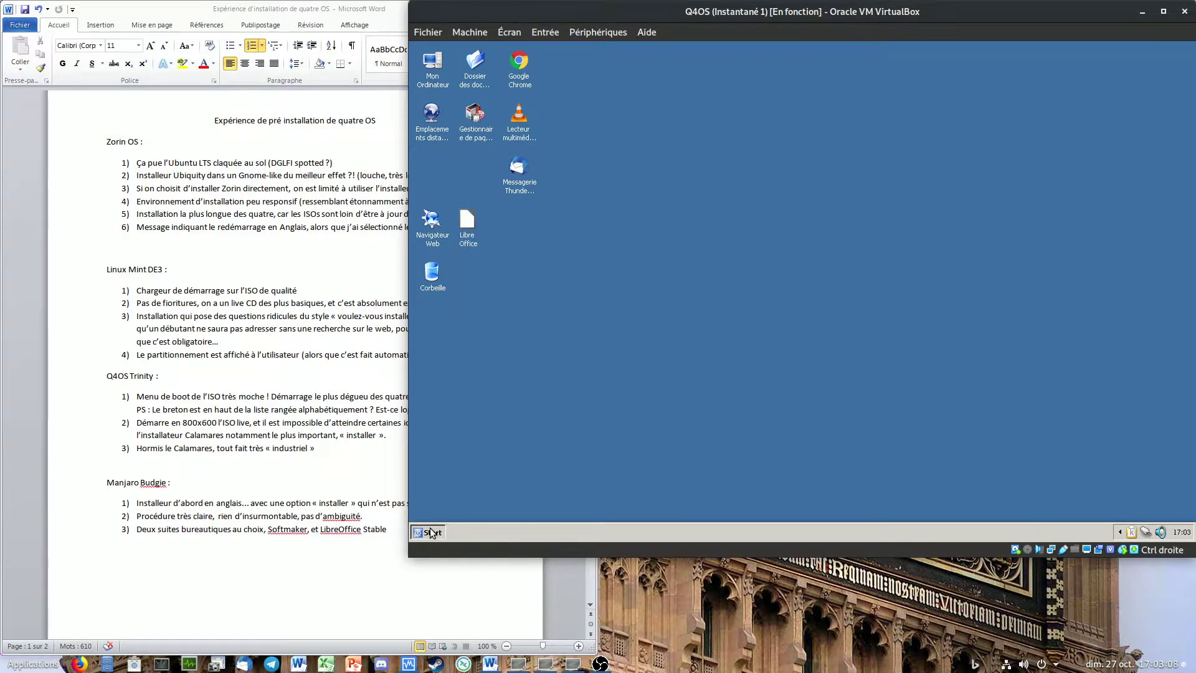
mouse_move(524, 367)
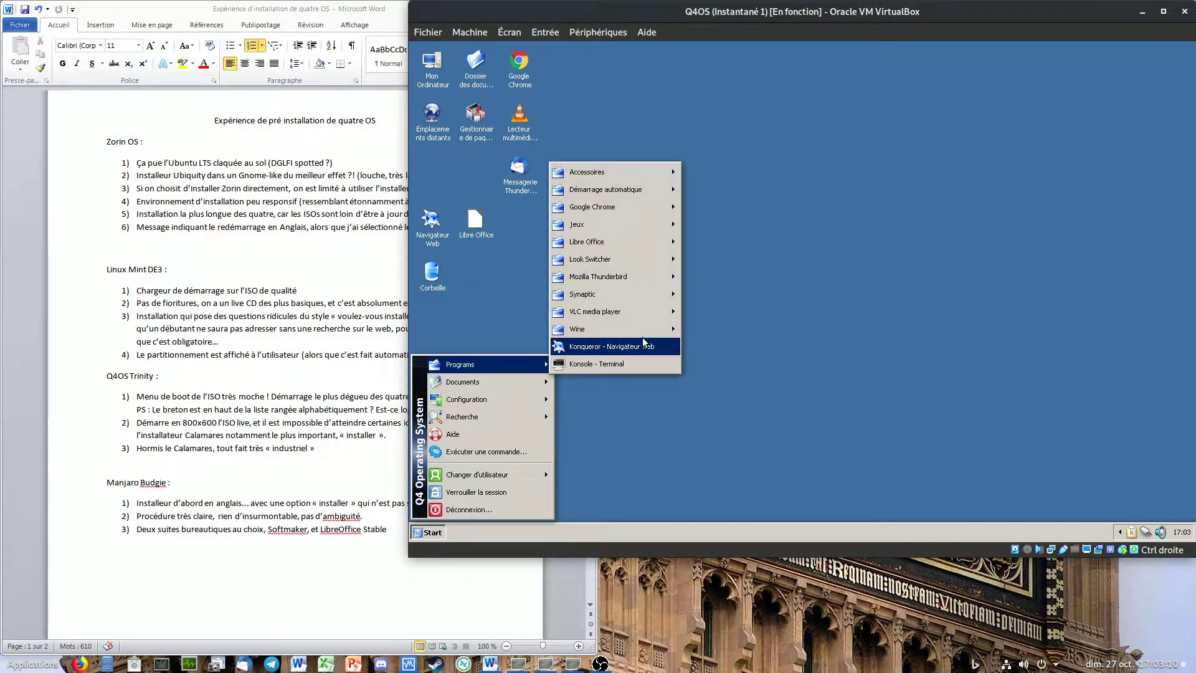
mouse_move(649, 331)
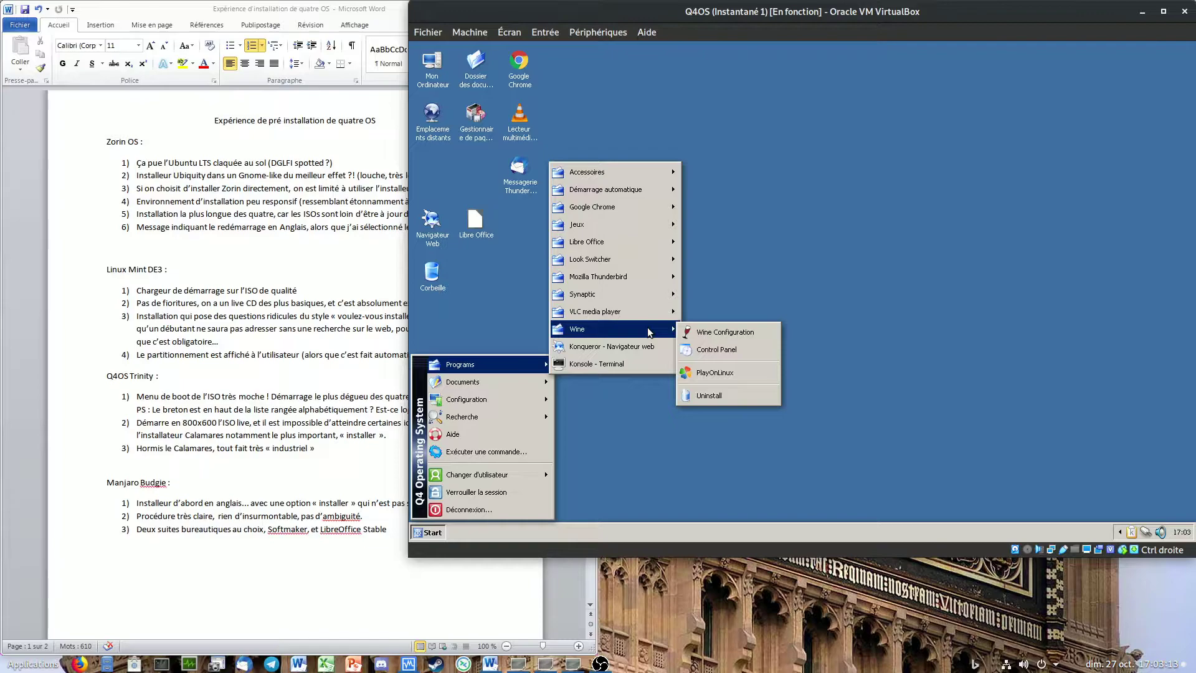
mouse_move(642, 307)
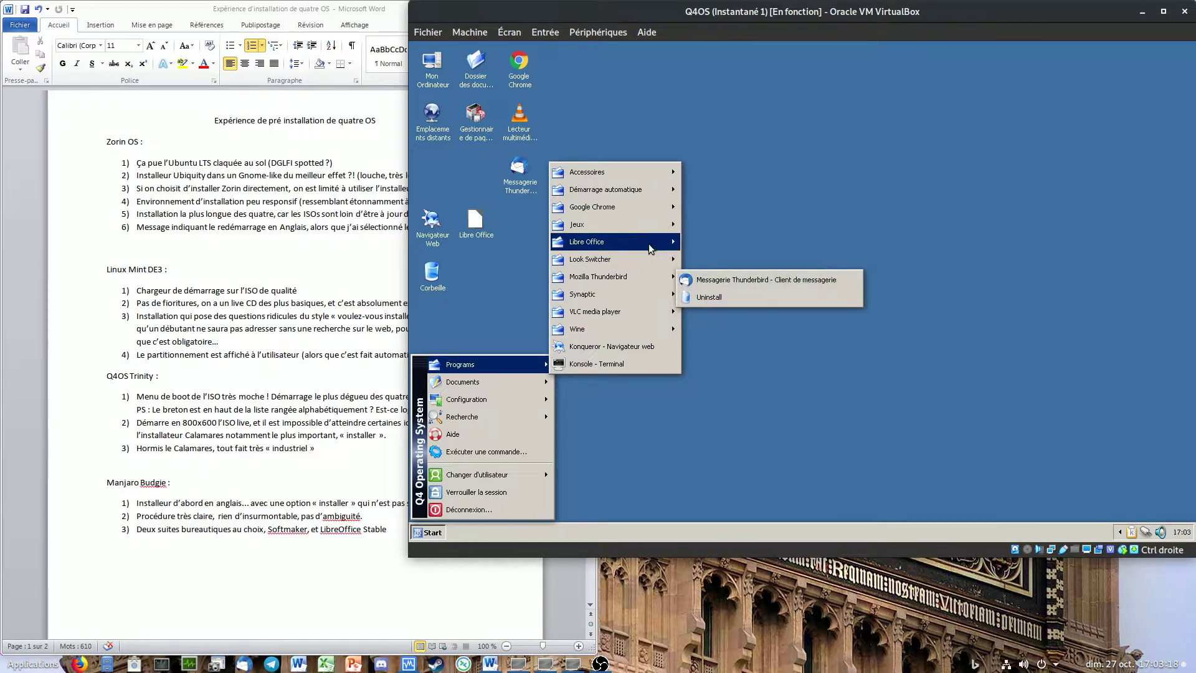
mouse_move(659, 231)
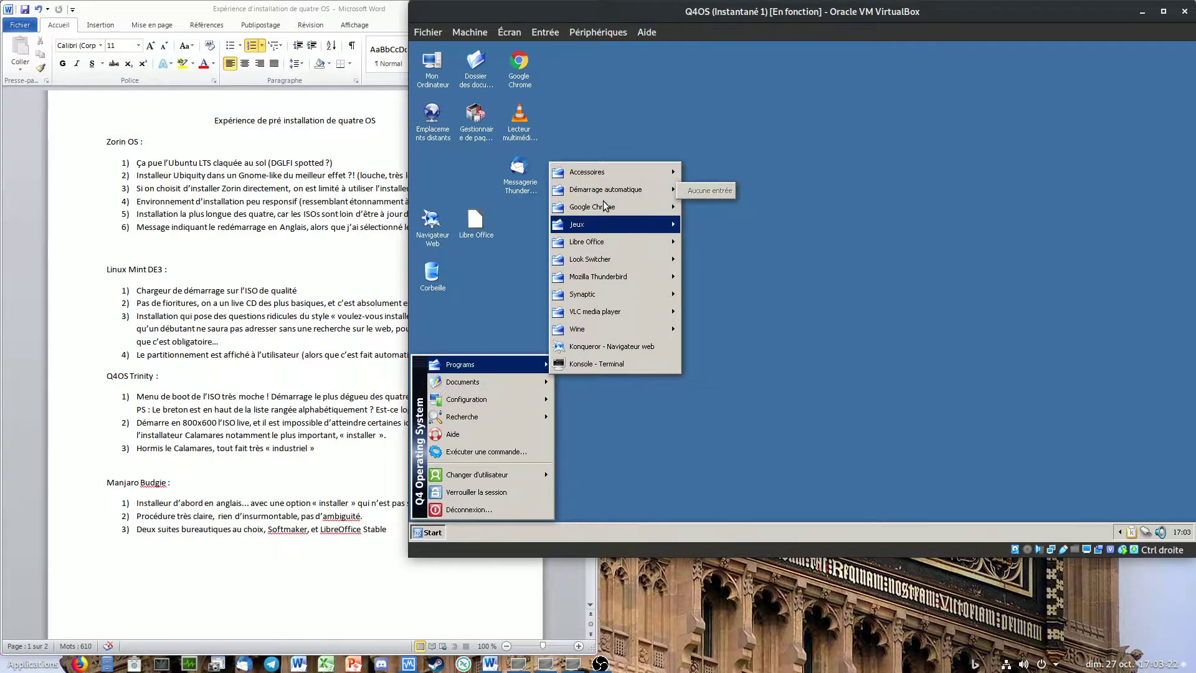
mouse_move(613, 208)
left_click(554, 114)
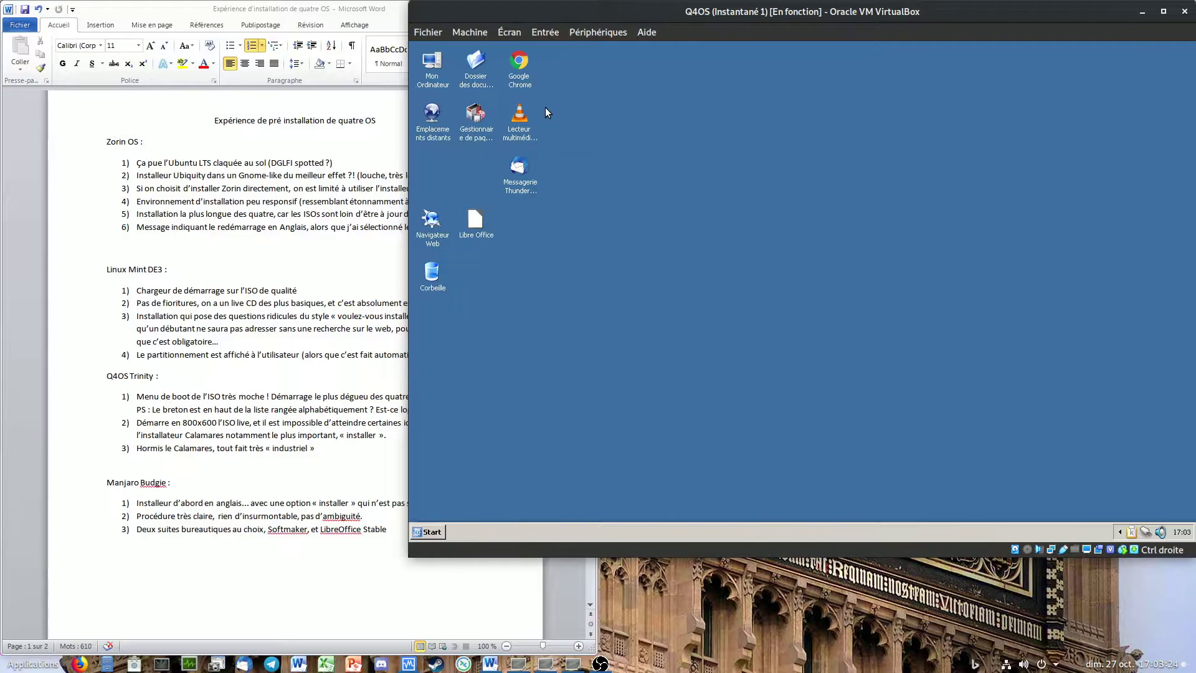
mouse_move(520, 64)
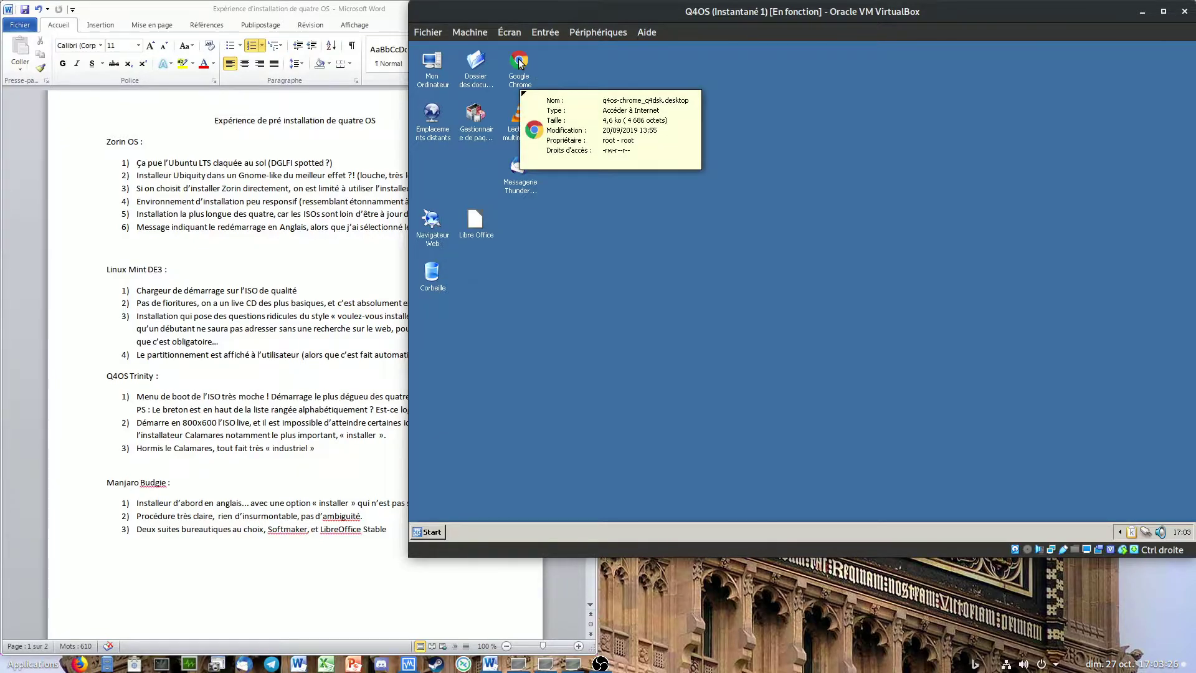
Step: Return to the Word notes' post-installation section and highlight the Q4OS Trinity points 1 and 2 while reading them
left_click(331, 341)
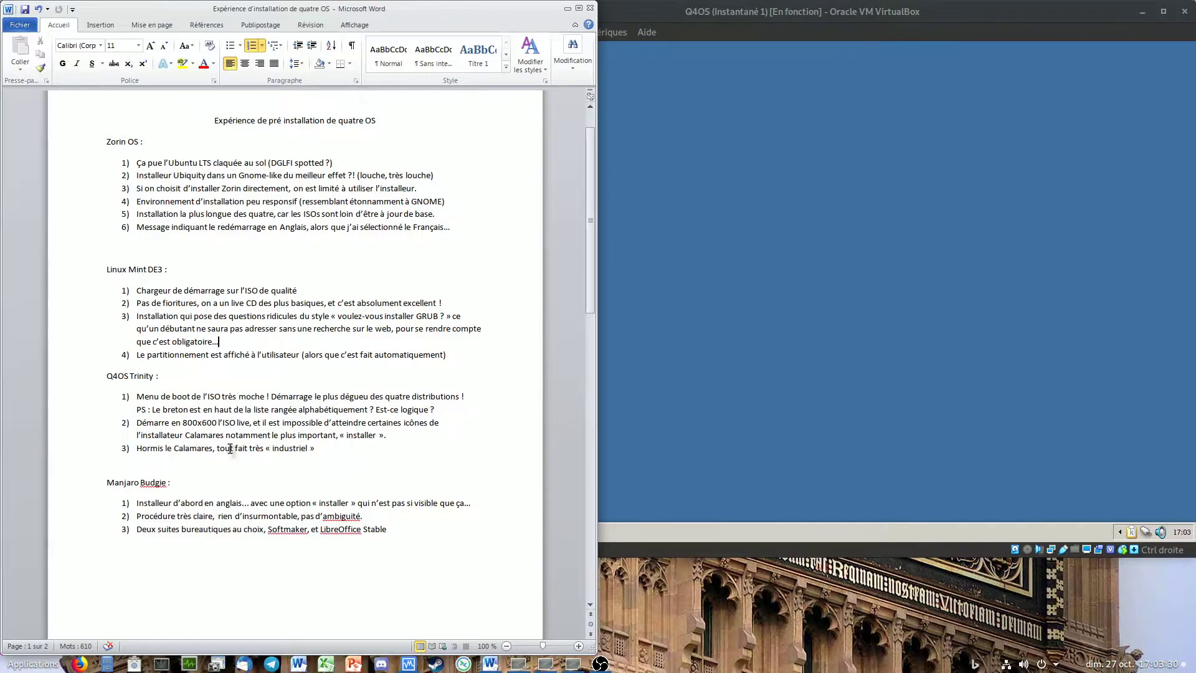
scroll(230, 449, "down", 15)
scroll(233, 448, "down", 4)
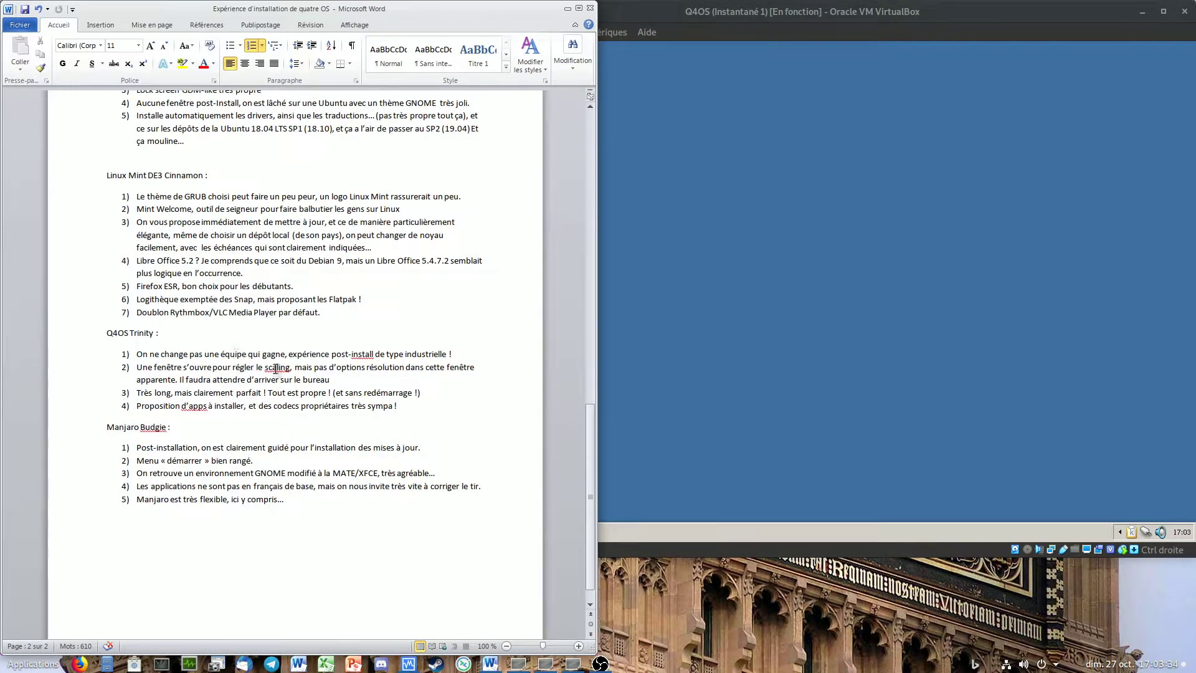
mouse_move(289, 354)
left_mouse_down()
mouse_move(413, 367)
mouse_move(464, 354)
mouse_move(289, 381)
mouse_move(292, 366)
left_mouse_up()
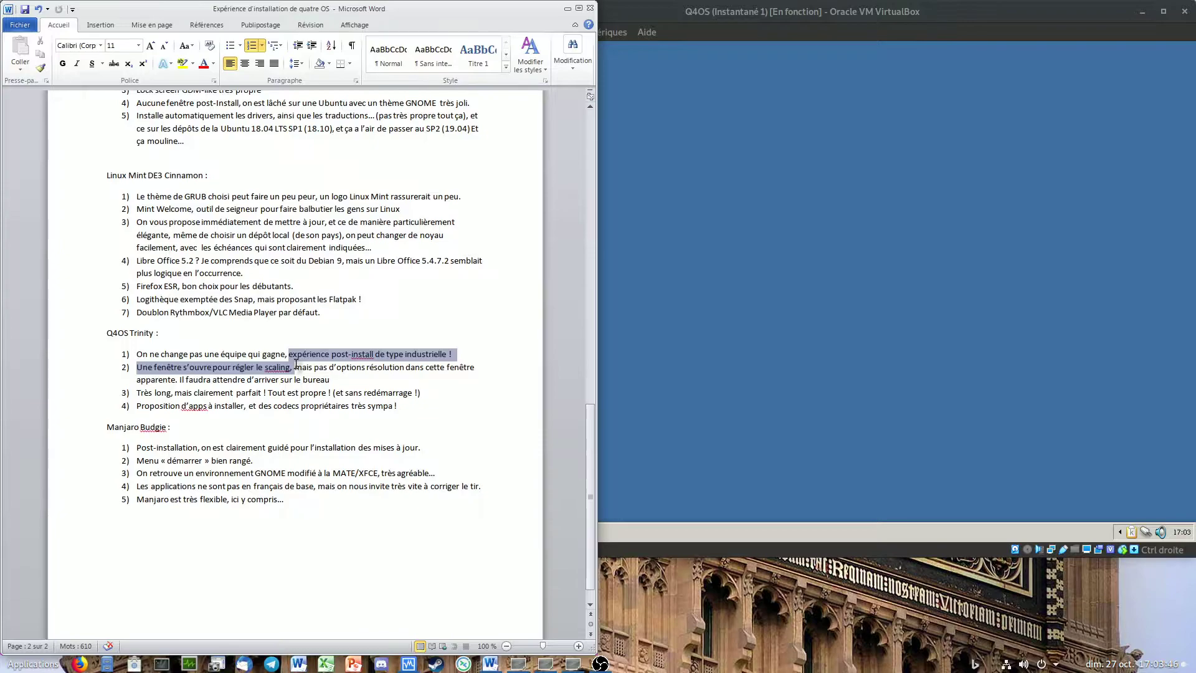
left_click_drag(296, 364, 177, 379)
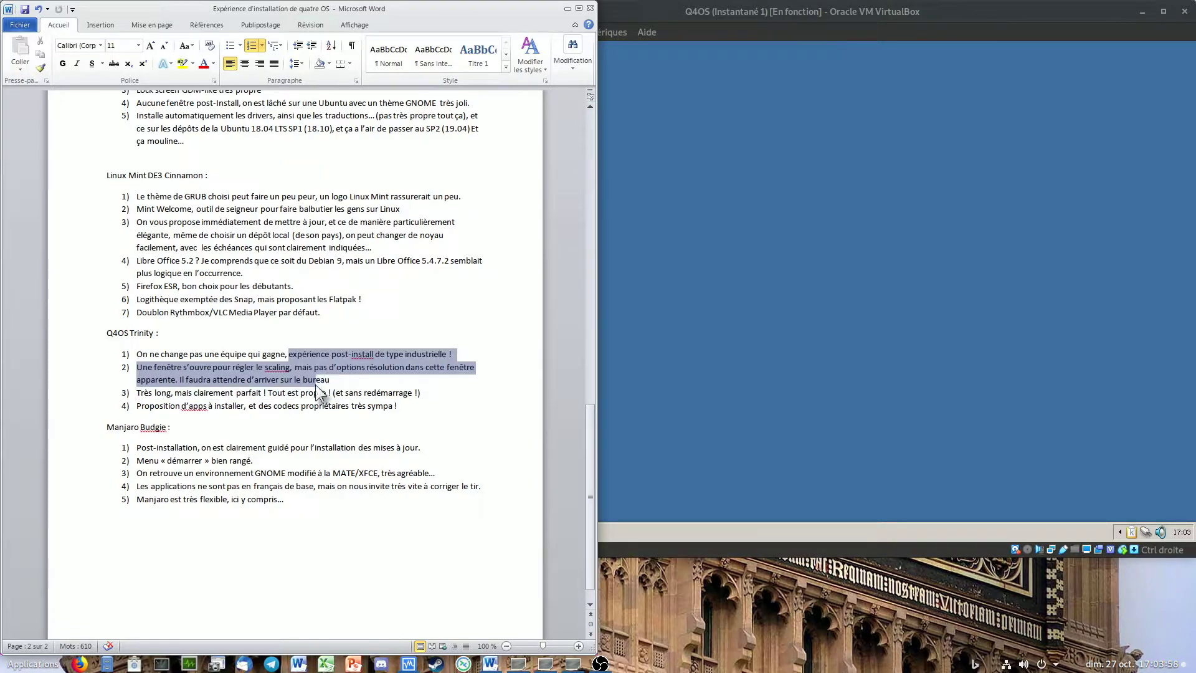
Step: Clear the highlight in the Word notes, return to the Q4OS machine and open Centre de configuration de KDE
left_click(293, 398)
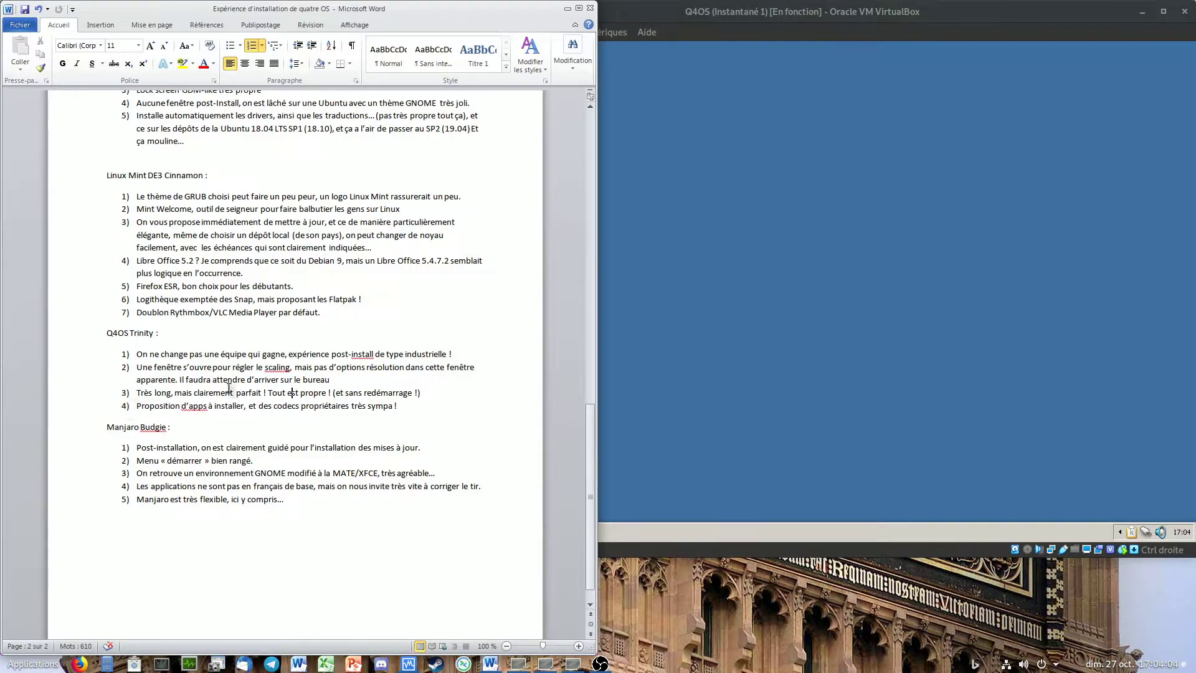
left_click(730, 401)
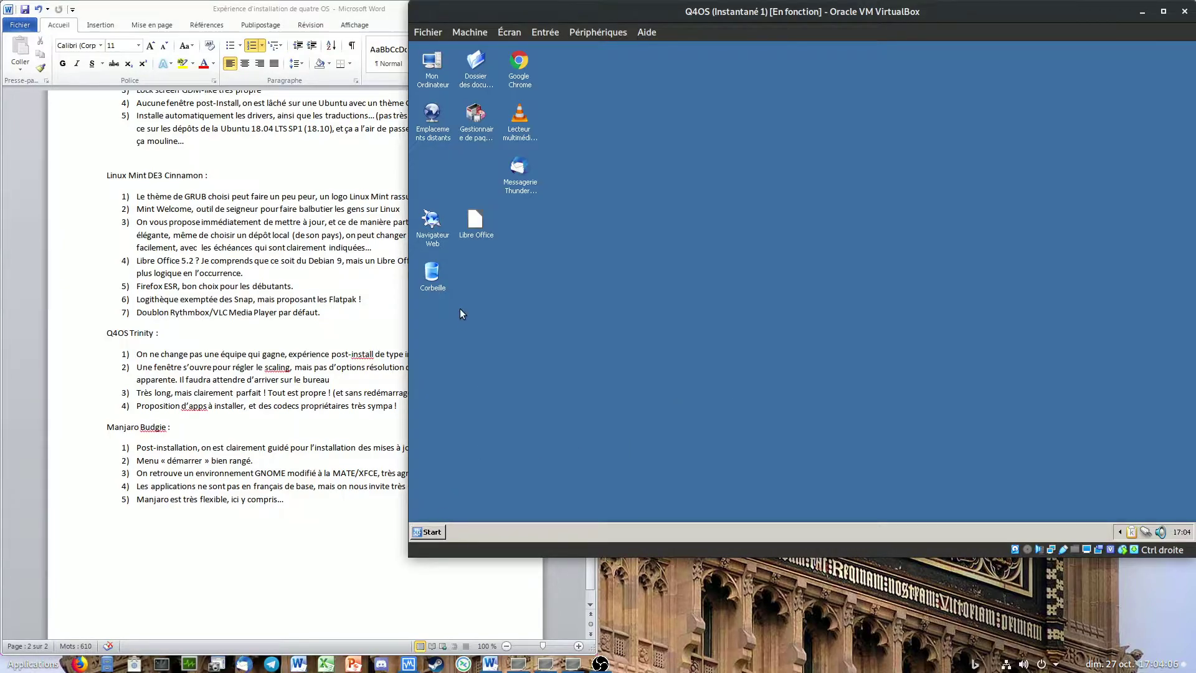
left_click(428, 531)
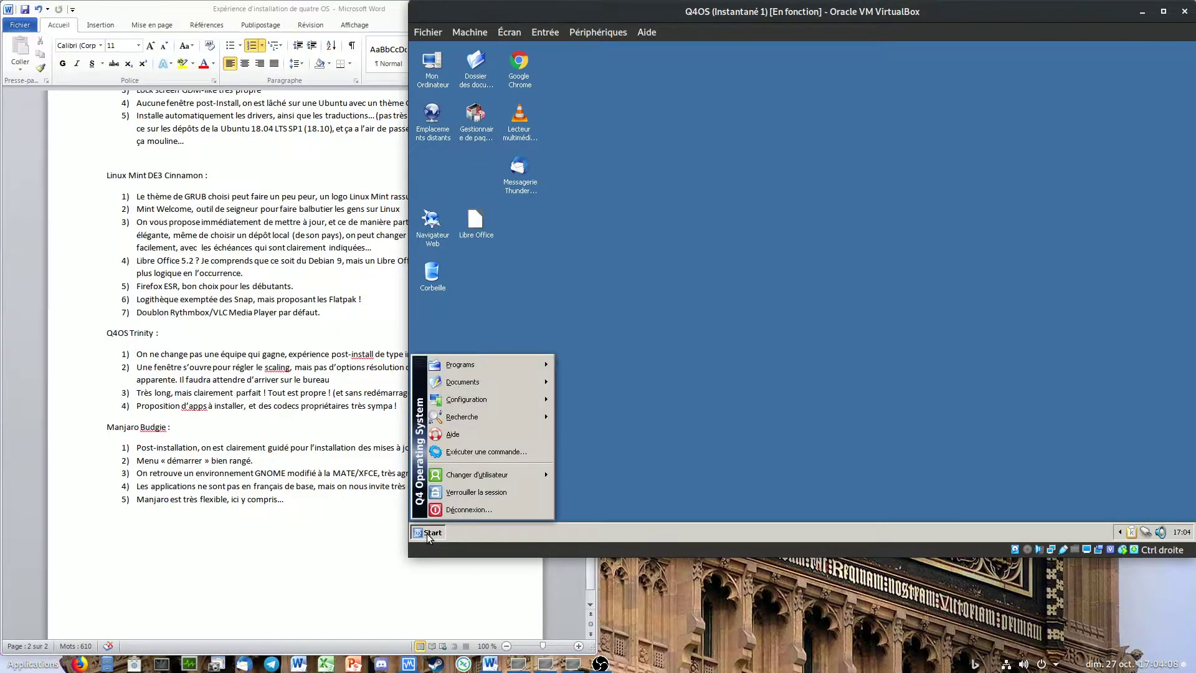
mouse_move(510, 404)
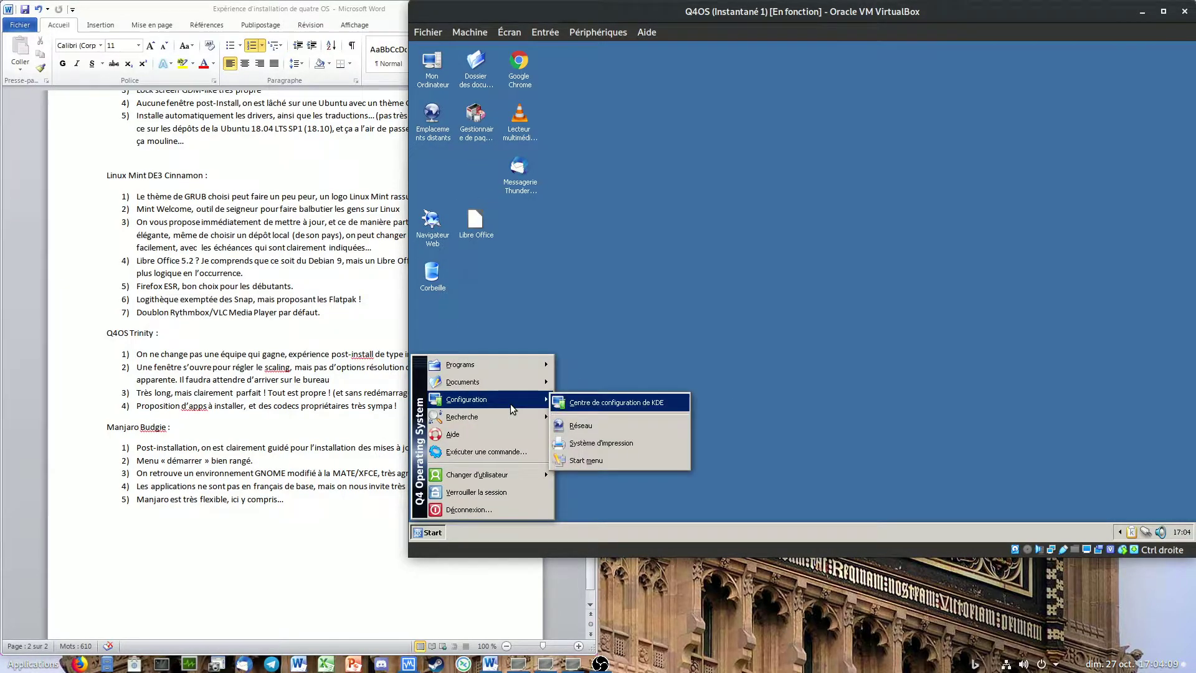
left_click(603, 401)
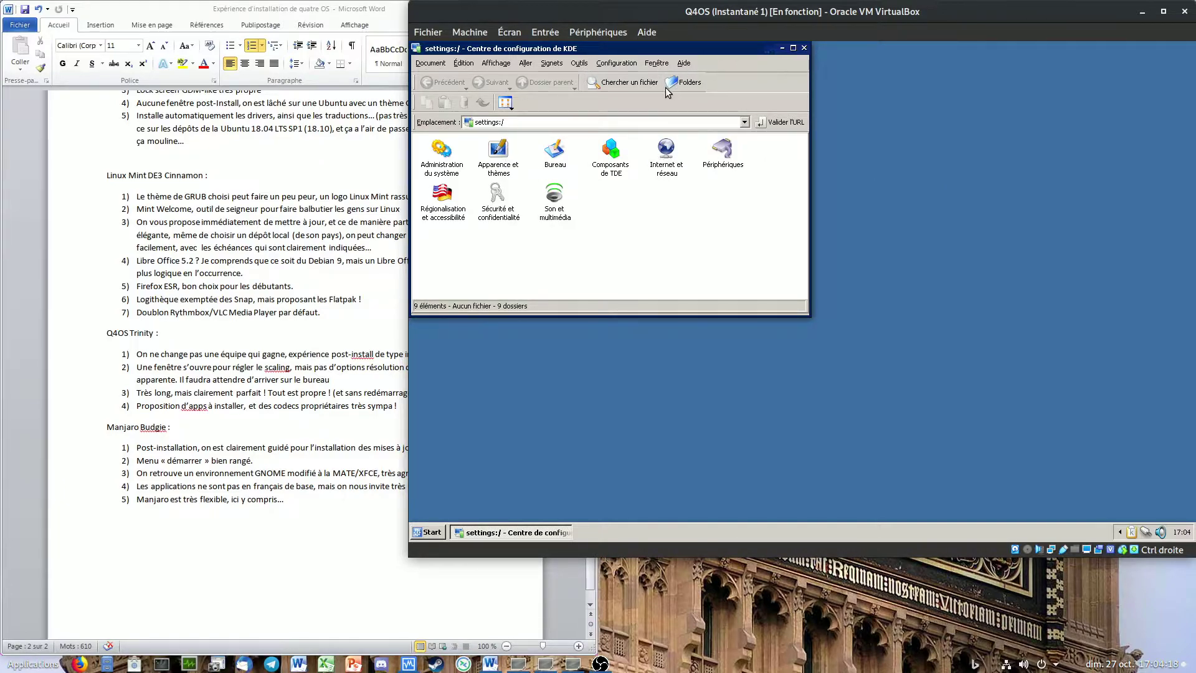
Step: View the information about Trinity, including its support, team and bug report sections, and close it
left_click(686, 62)
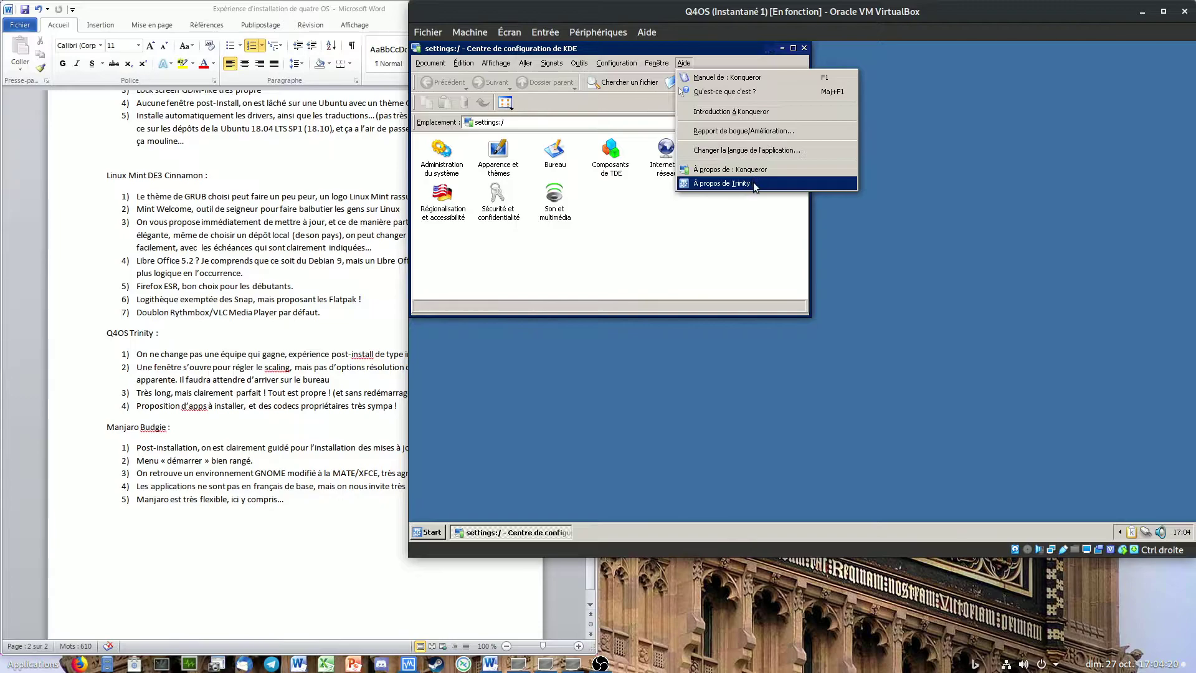
left_click(755, 183)
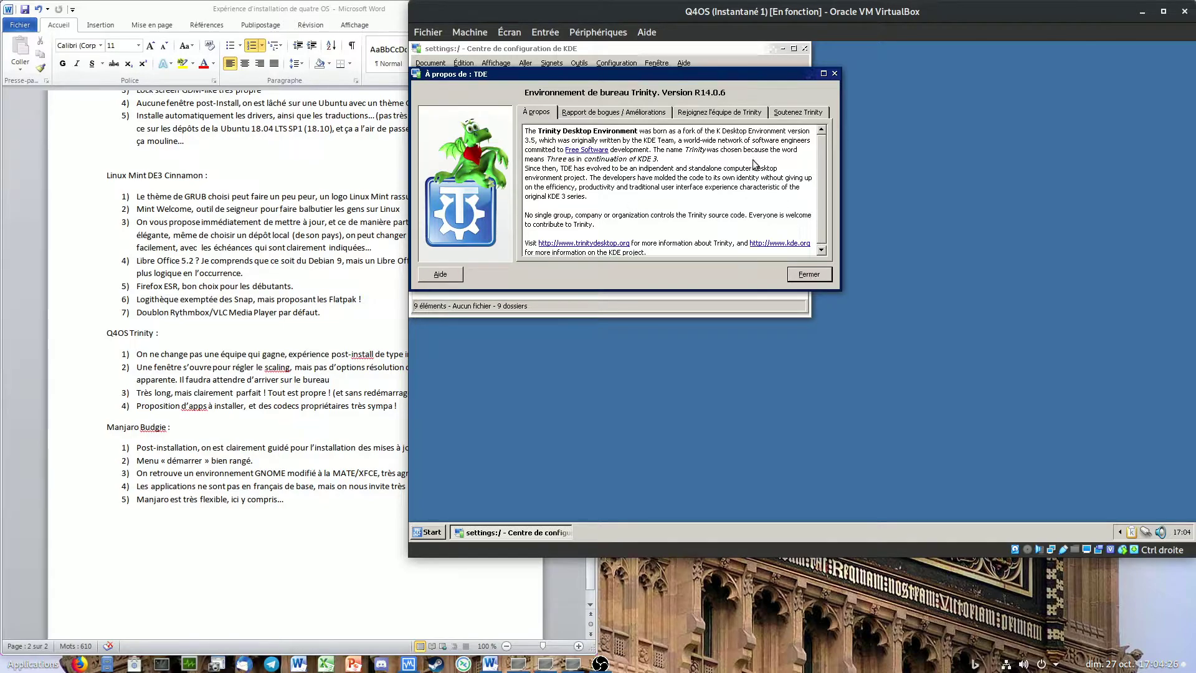
left_click(780, 117)
left_click(754, 116)
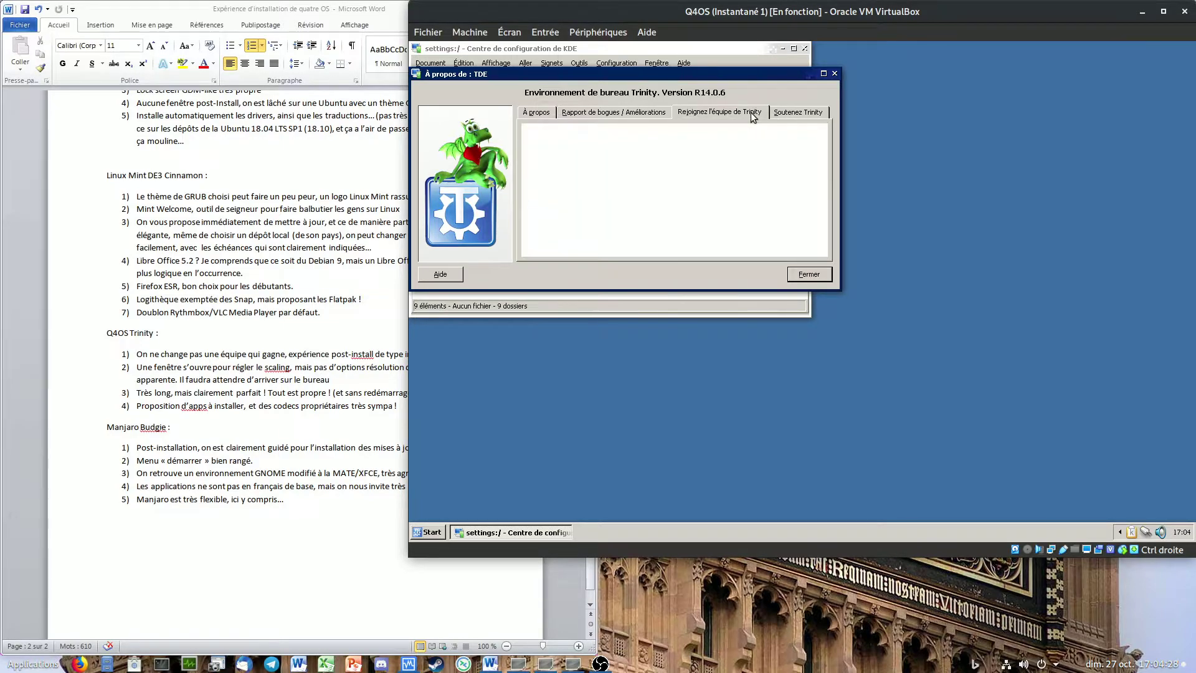
left_click(651, 115)
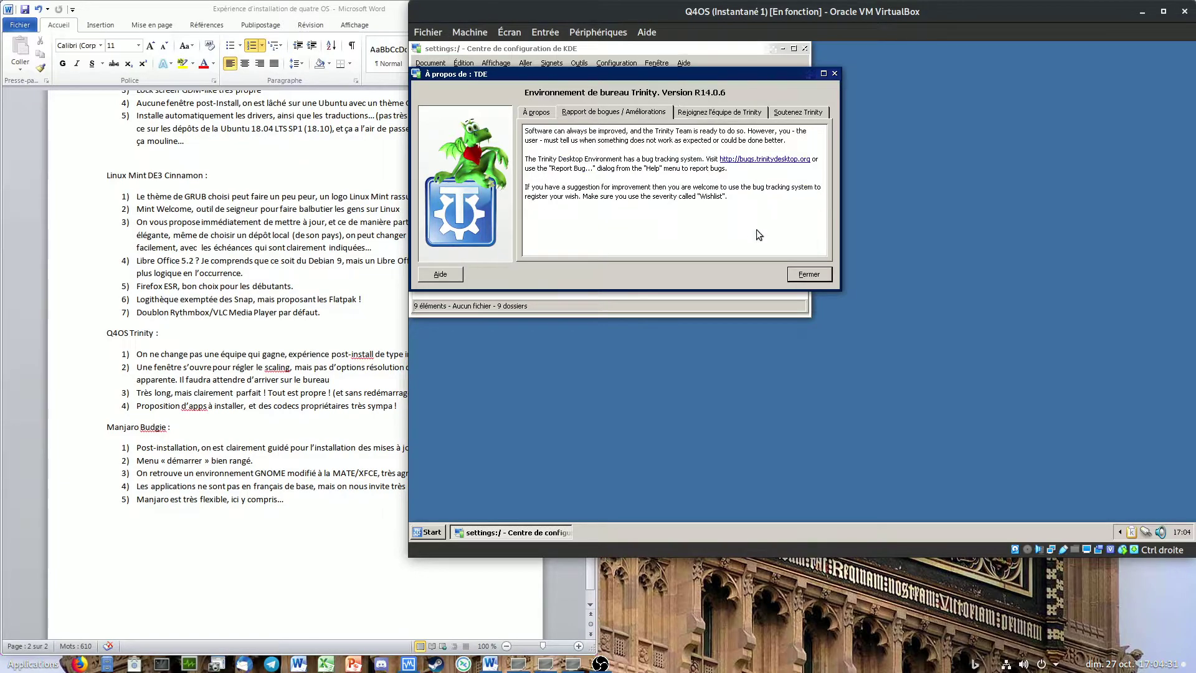
left_click(810, 275)
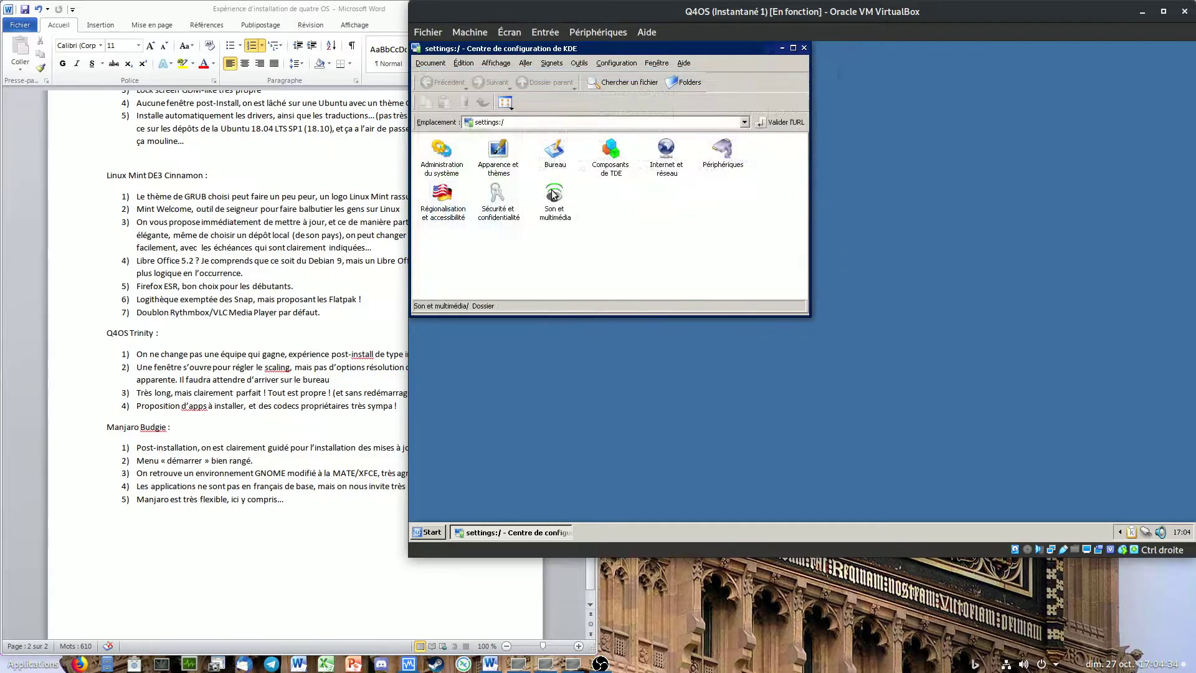
Step: Enable Show fancy logout fadeaway in the Gestionnaire de session settings under Composants de TDE, then apply and close them
left_click(608, 156)
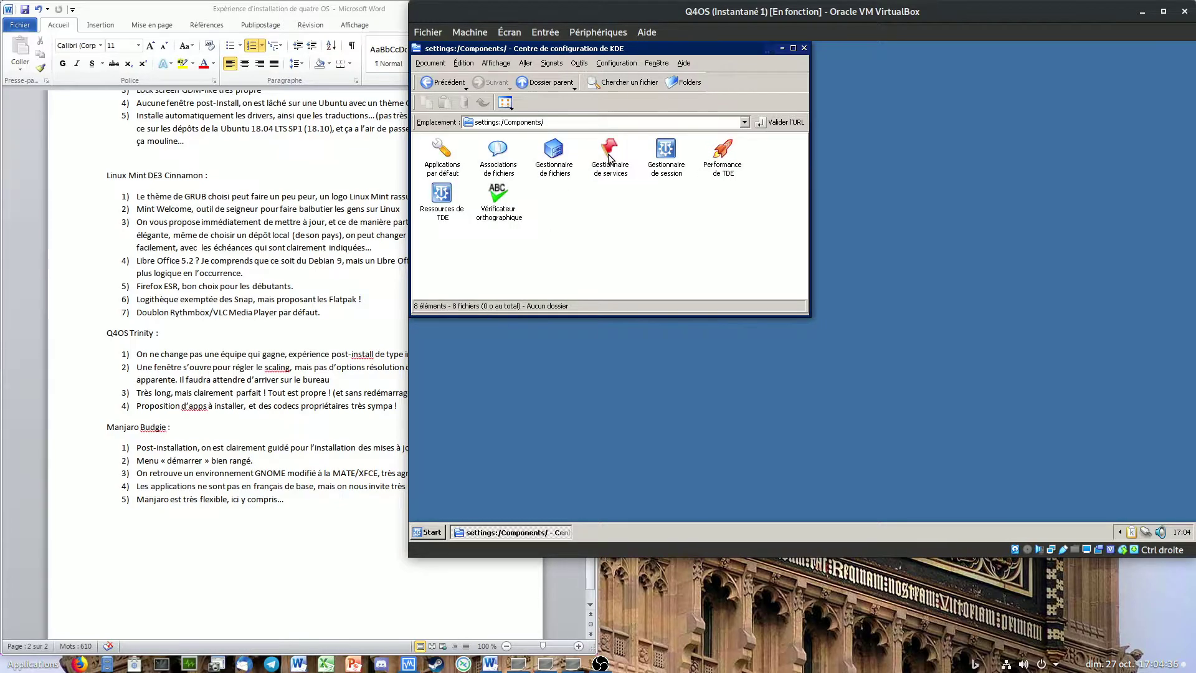
left_click(664, 153)
left_click(685, 188)
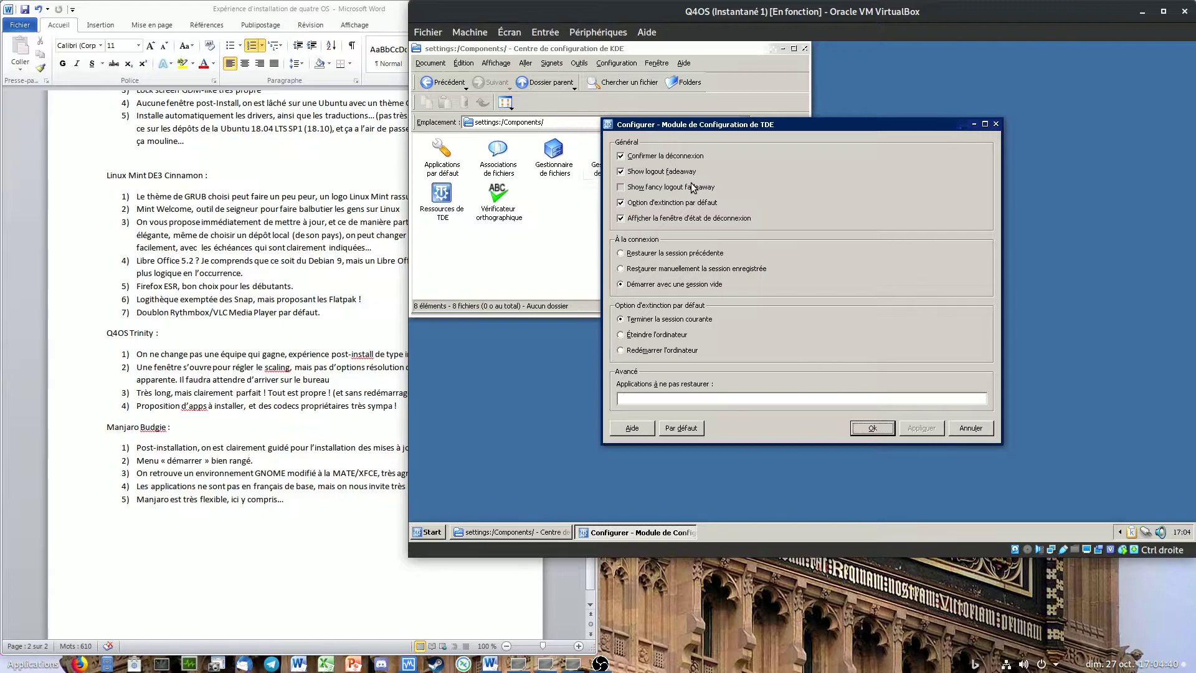
left_click(917, 428)
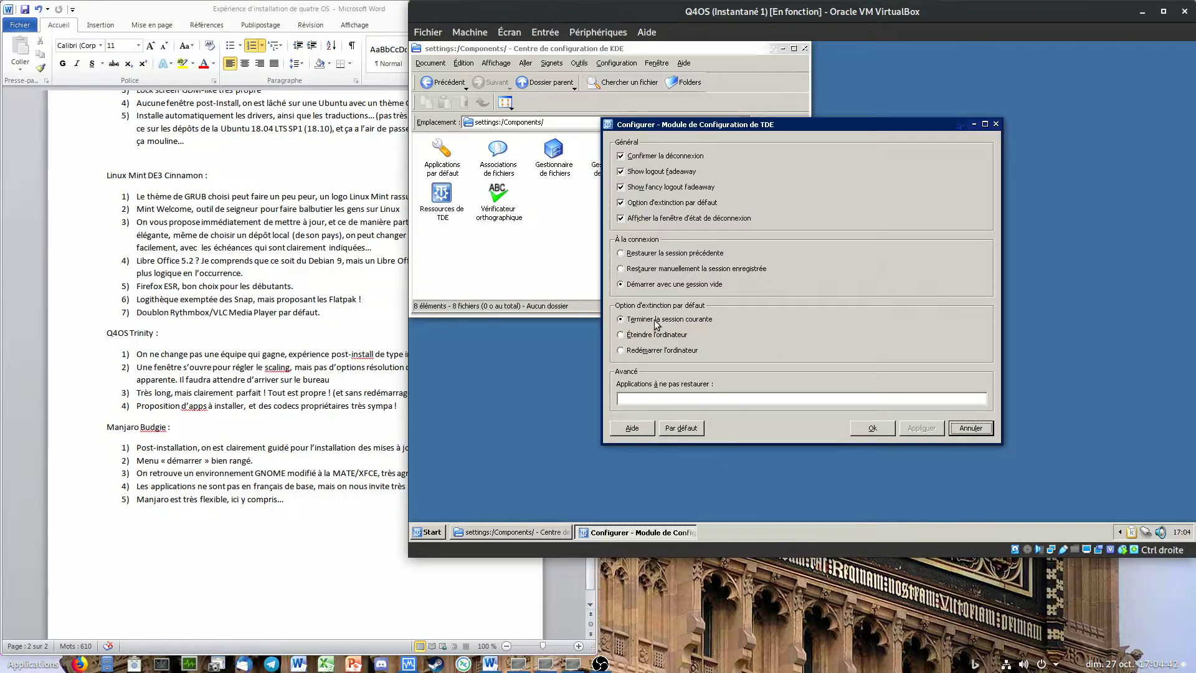
left_click(890, 428)
Step: Look through the Konqueror and Système settings of Performance de TDE and close them
left_click(723, 155)
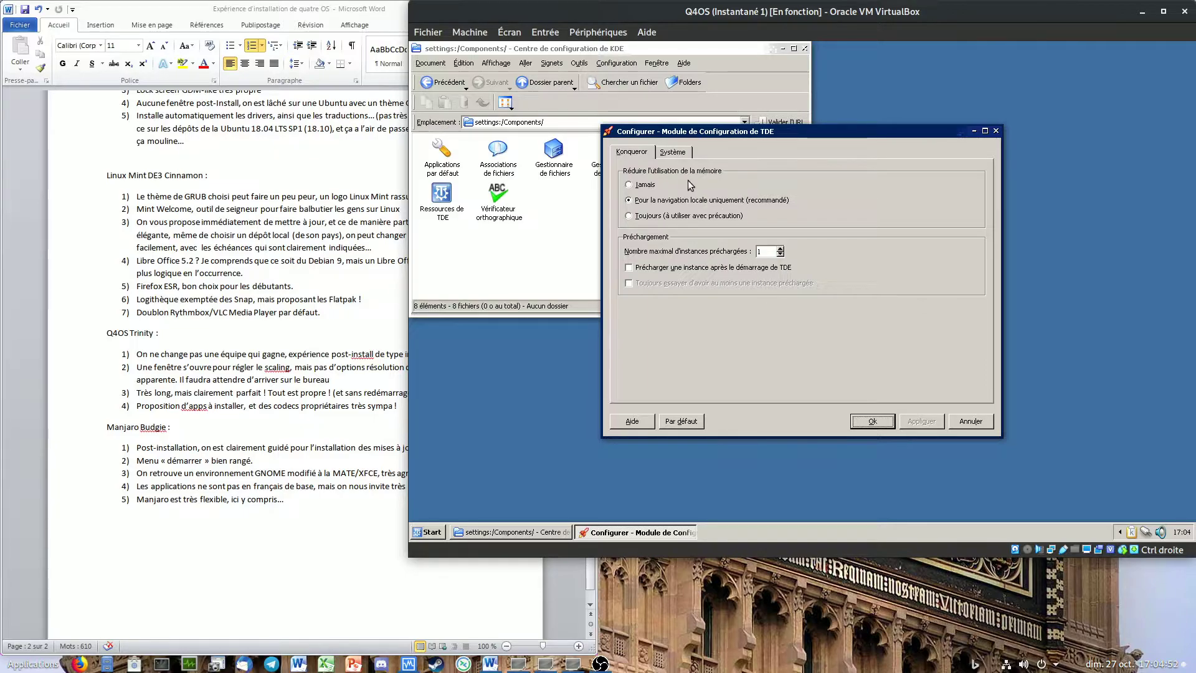
left_click(664, 158)
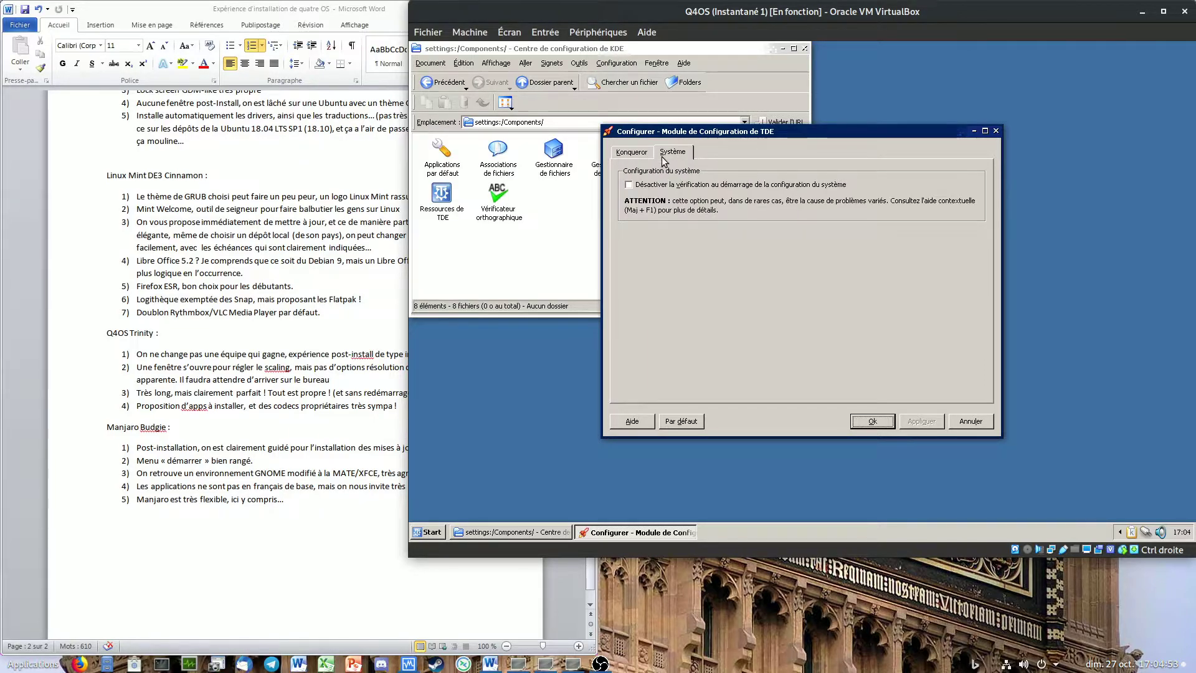
left_click(633, 156)
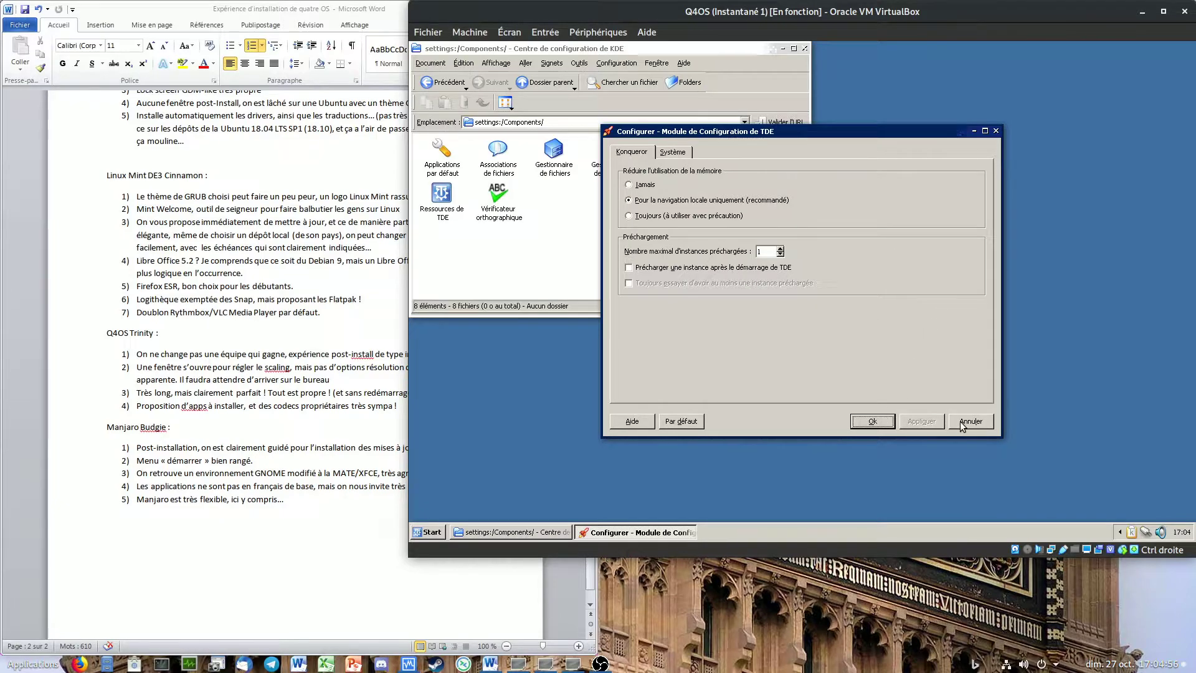
left_click(872, 424)
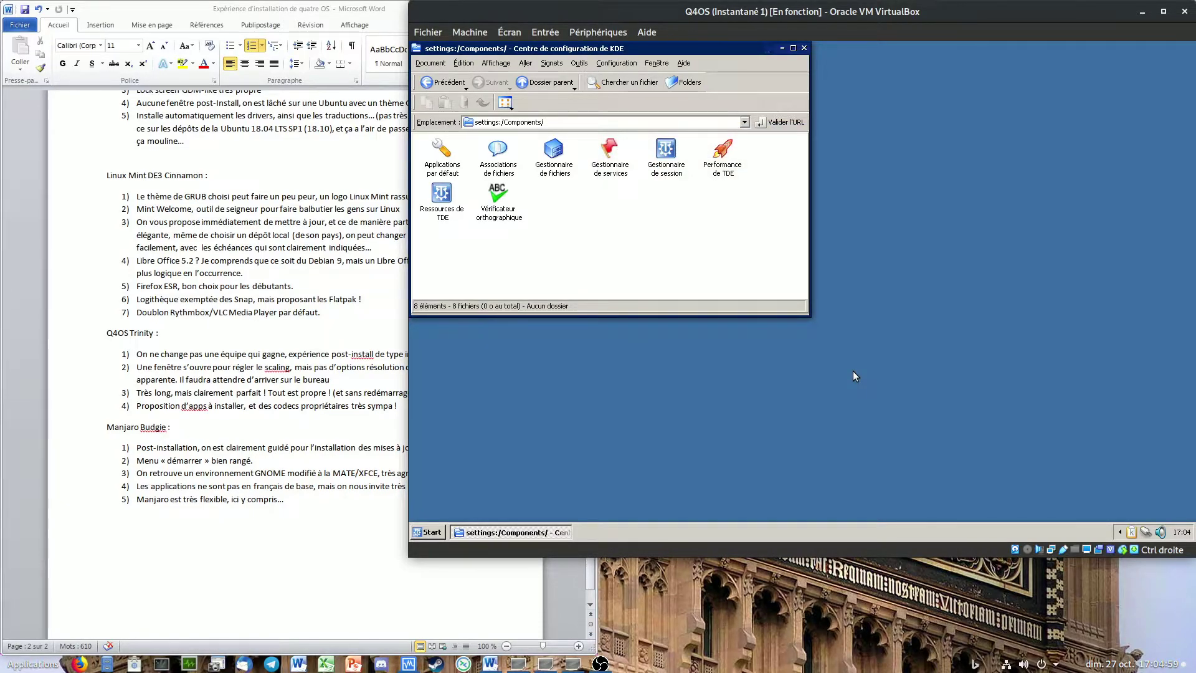
Step: View the Contacts entries in Ressources de TDE and close the settings window
left_click(452, 193)
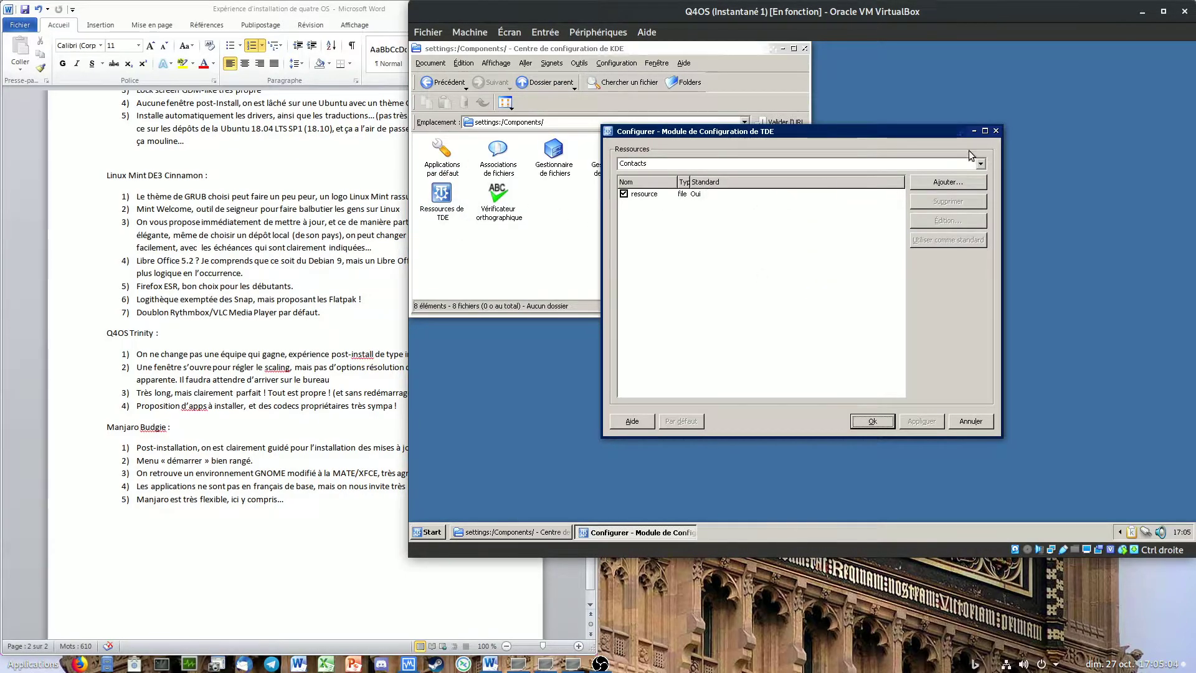
left_click(976, 160)
left_click(1000, 149)
left_click(996, 131)
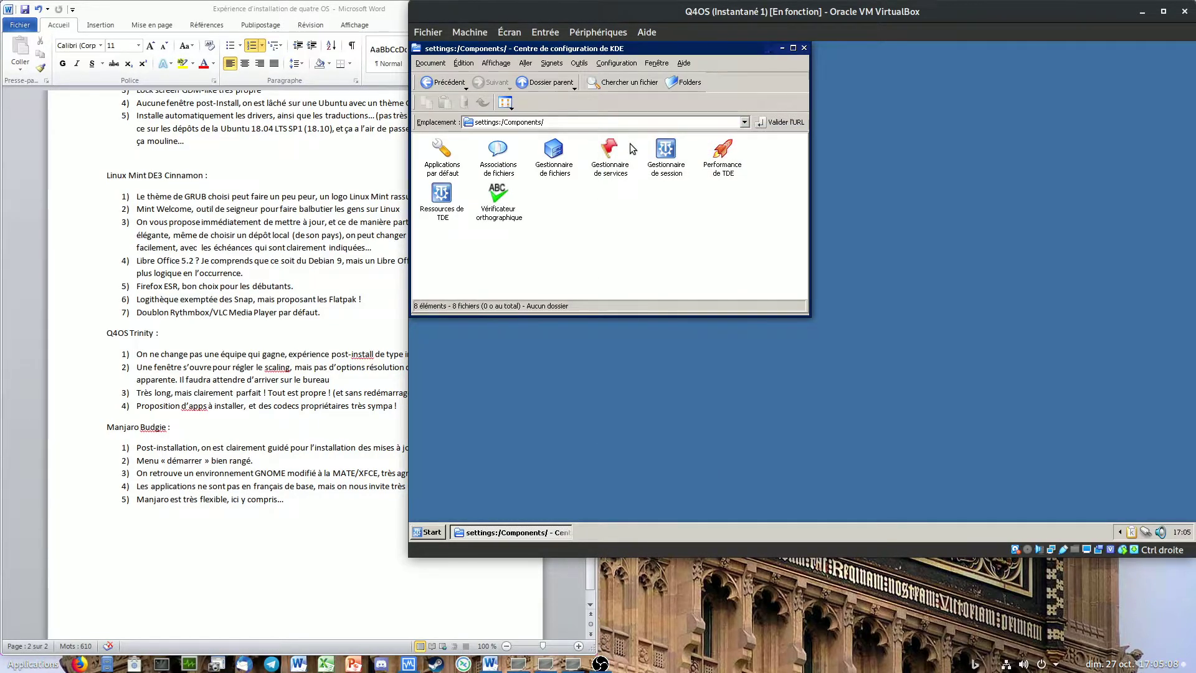
Step: Return to the configuration centre's main overview and look through its tool, editing and document commands
left_click(442, 82)
left_click(579, 63)
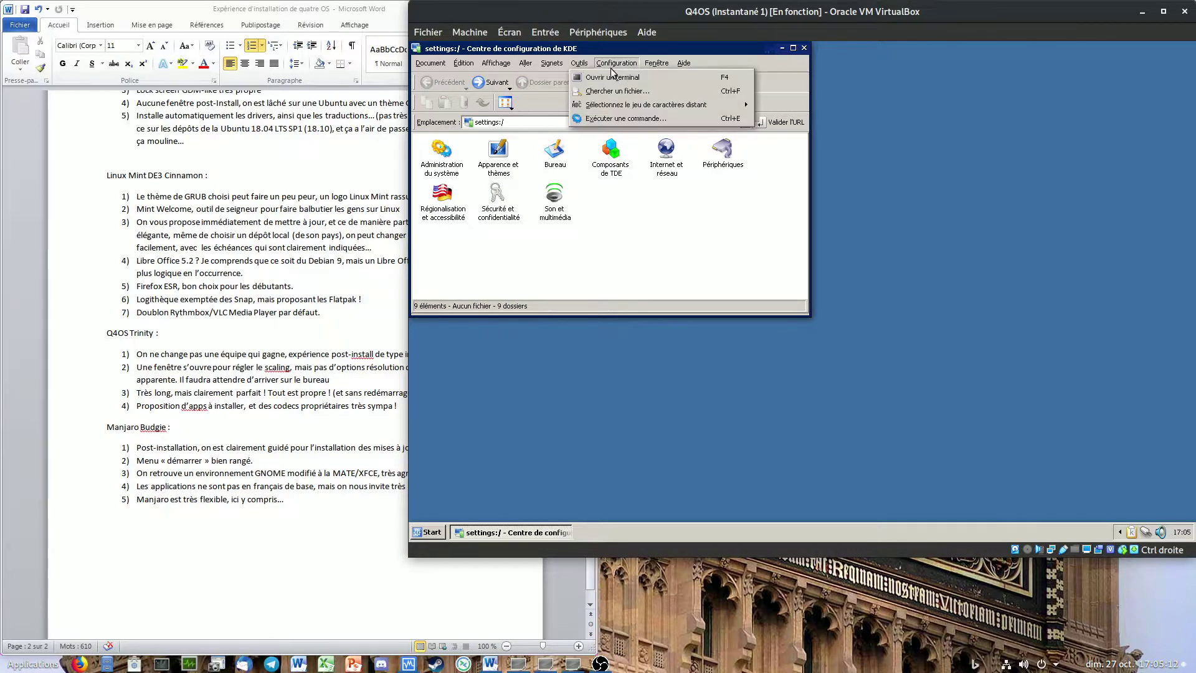
mouse_move(530, 61)
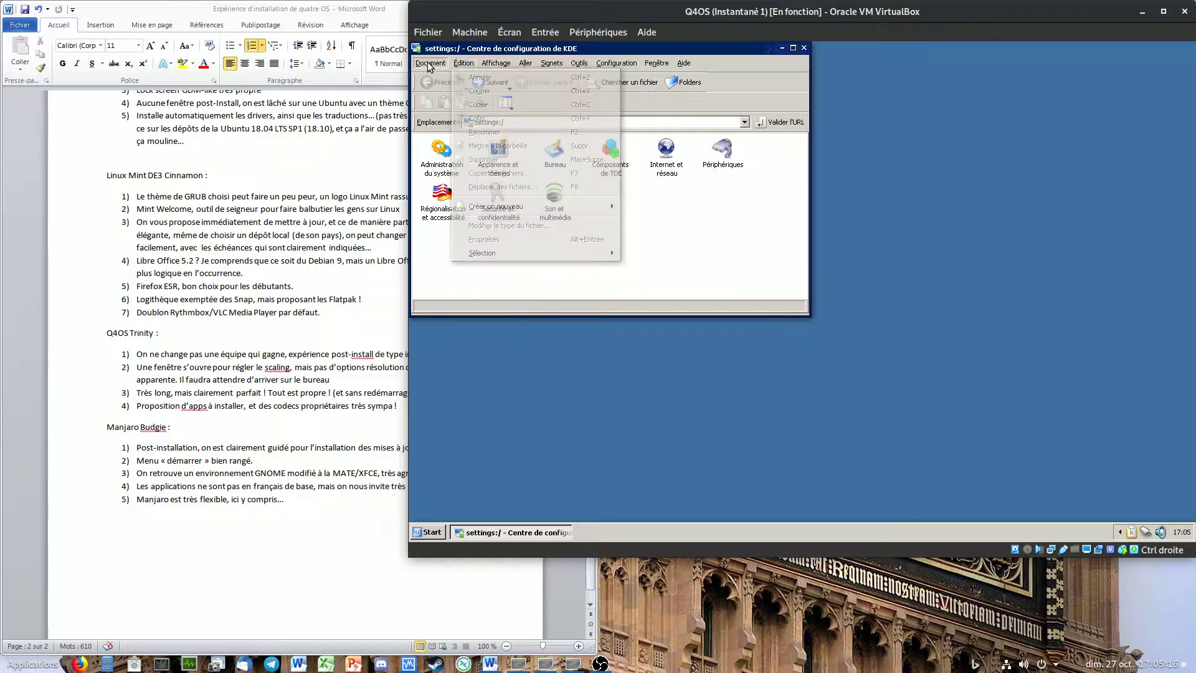
mouse_move(428, 65)
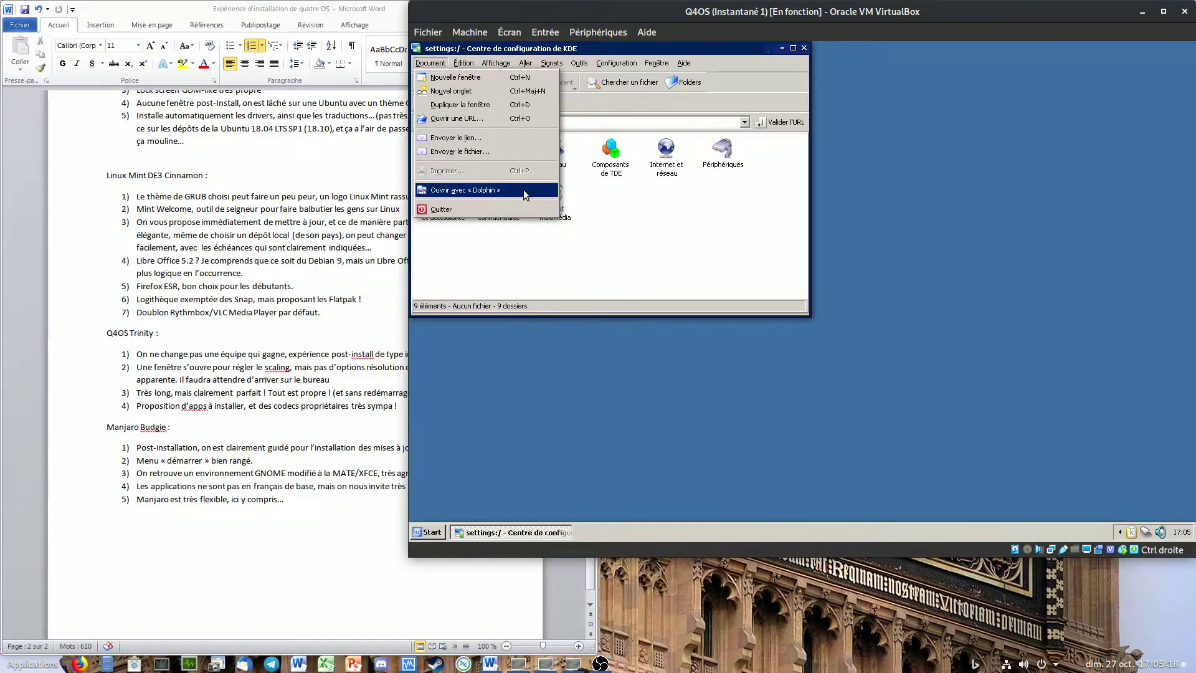
Step: Launch the Konqueror web browser from the Q4OS programs and maximize its window
left_click(428, 532)
mouse_move(510, 364)
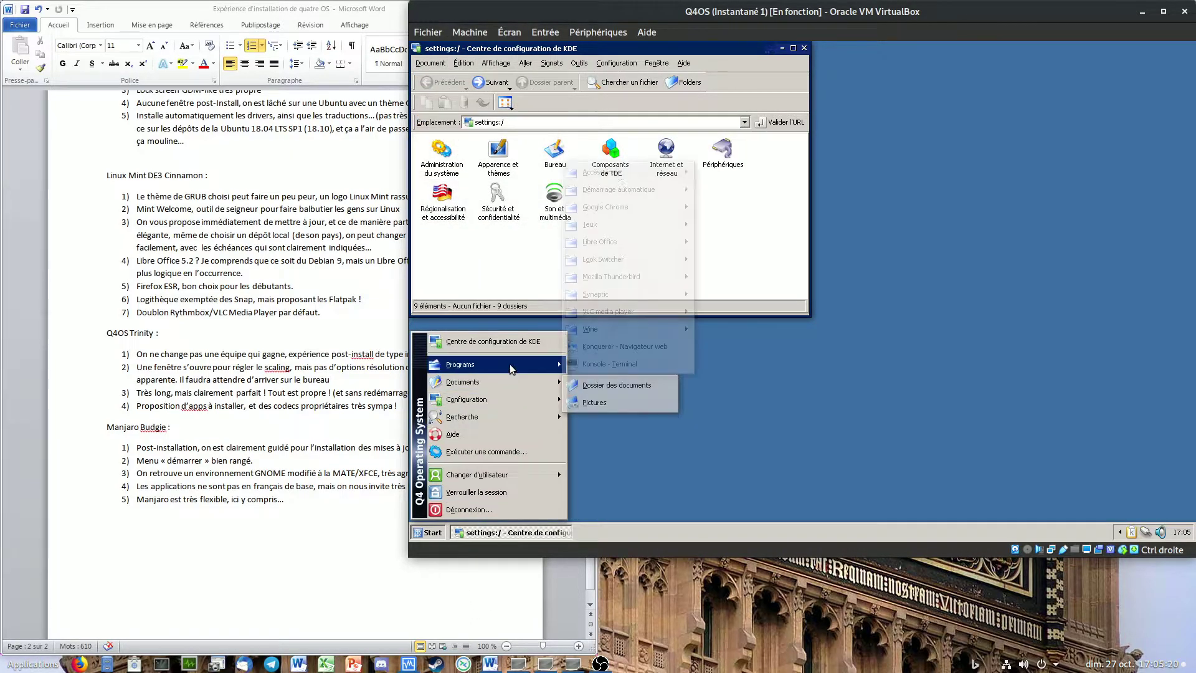
left_click(625, 347)
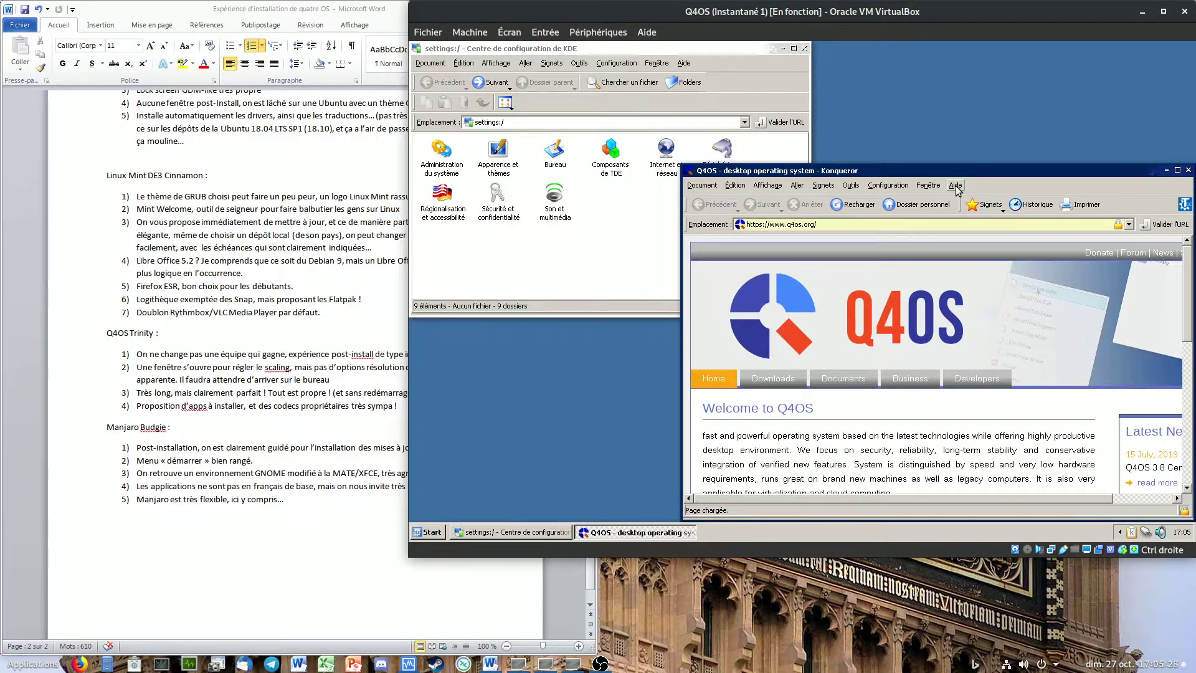
left_click_drag(990, 170, 745, 48)
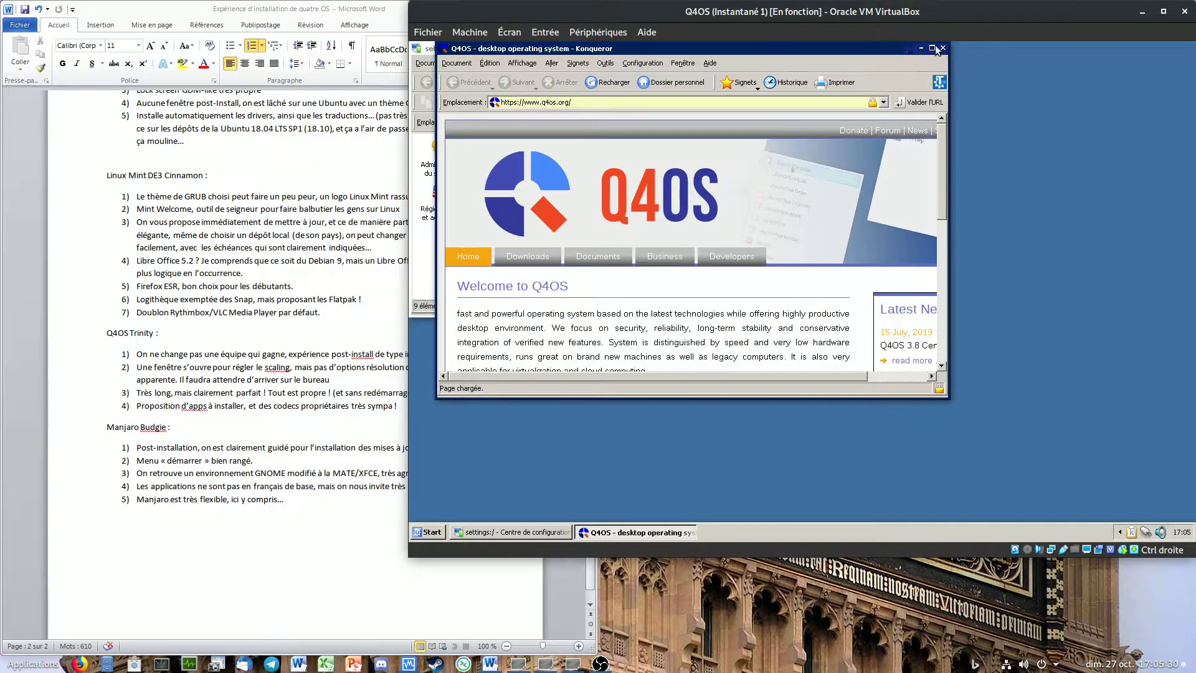
left_click(934, 49)
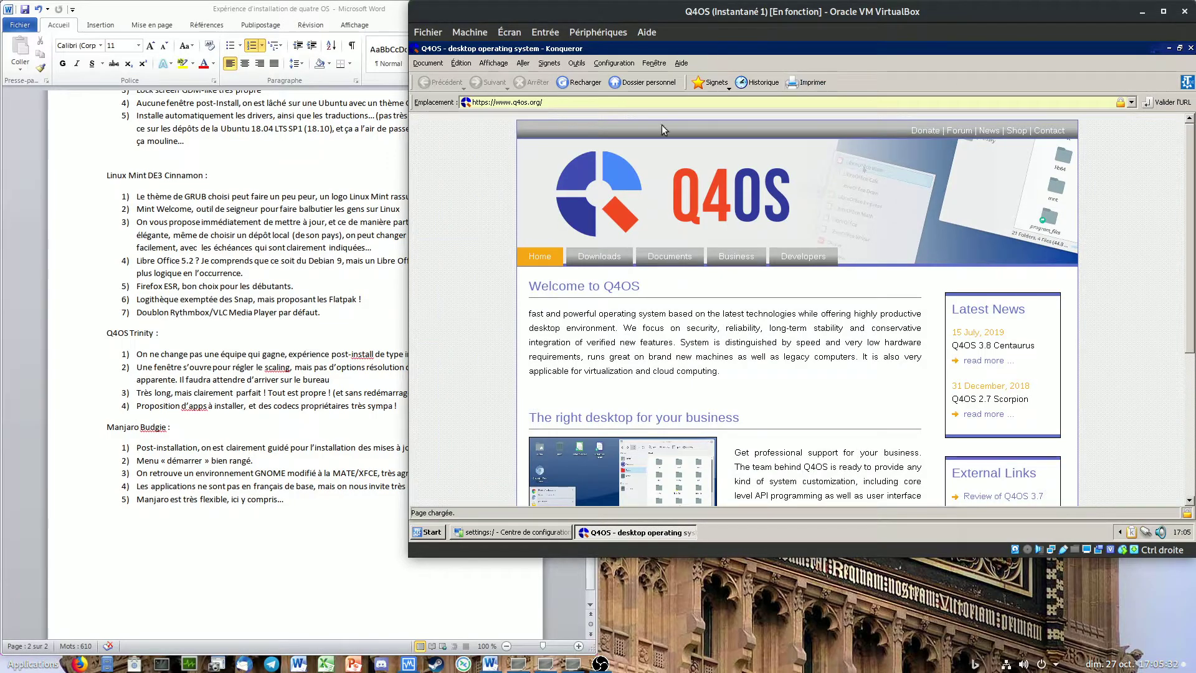
Step: View the browser's information on Trinity and on Konqueror, including authors, translation and licence agreement, and close it
left_click(687, 61)
left_click(739, 181)
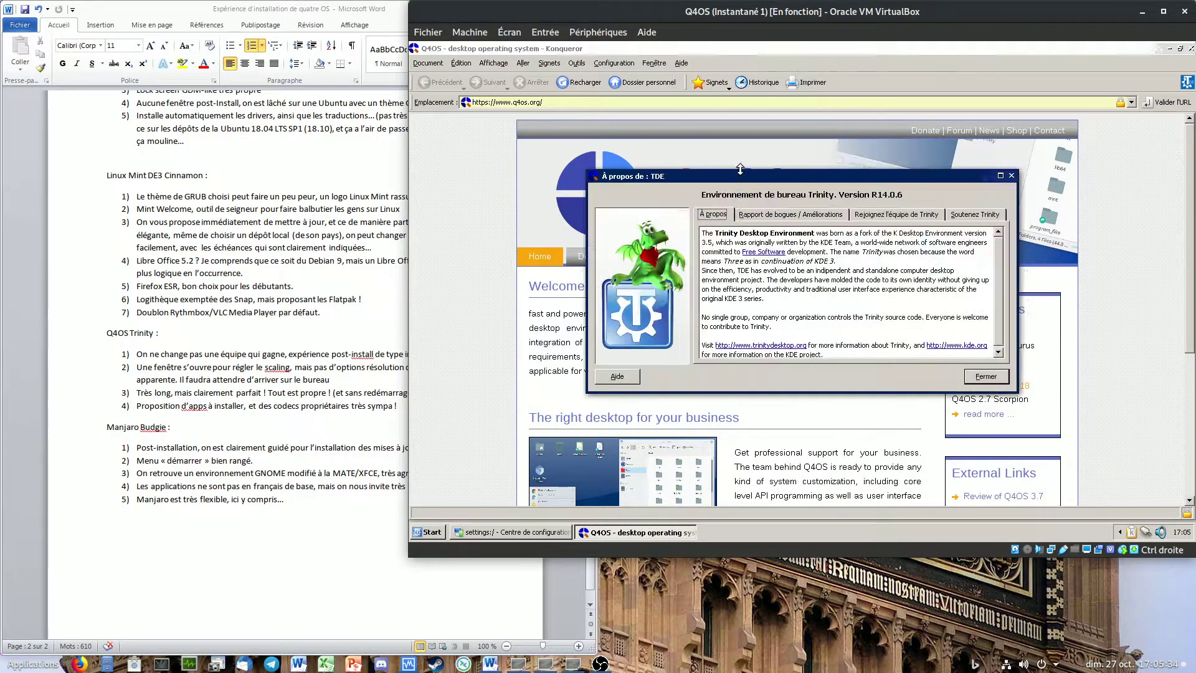
left_click(987, 374)
left_click(681, 63)
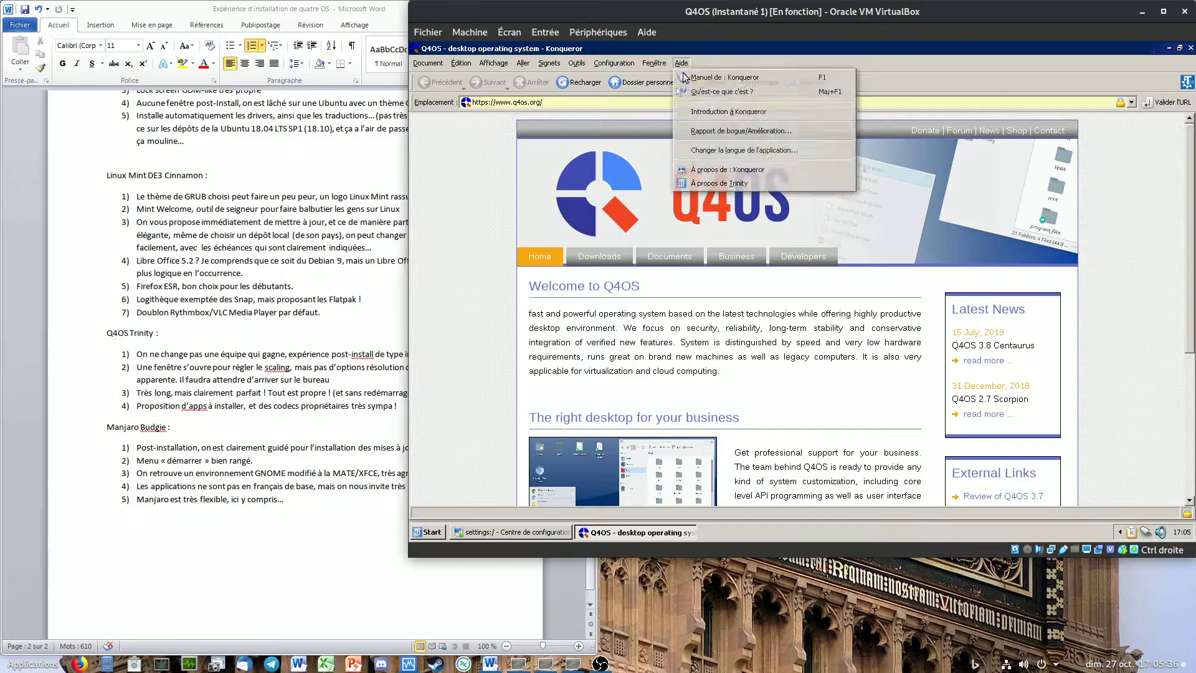
left_click(734, 173)
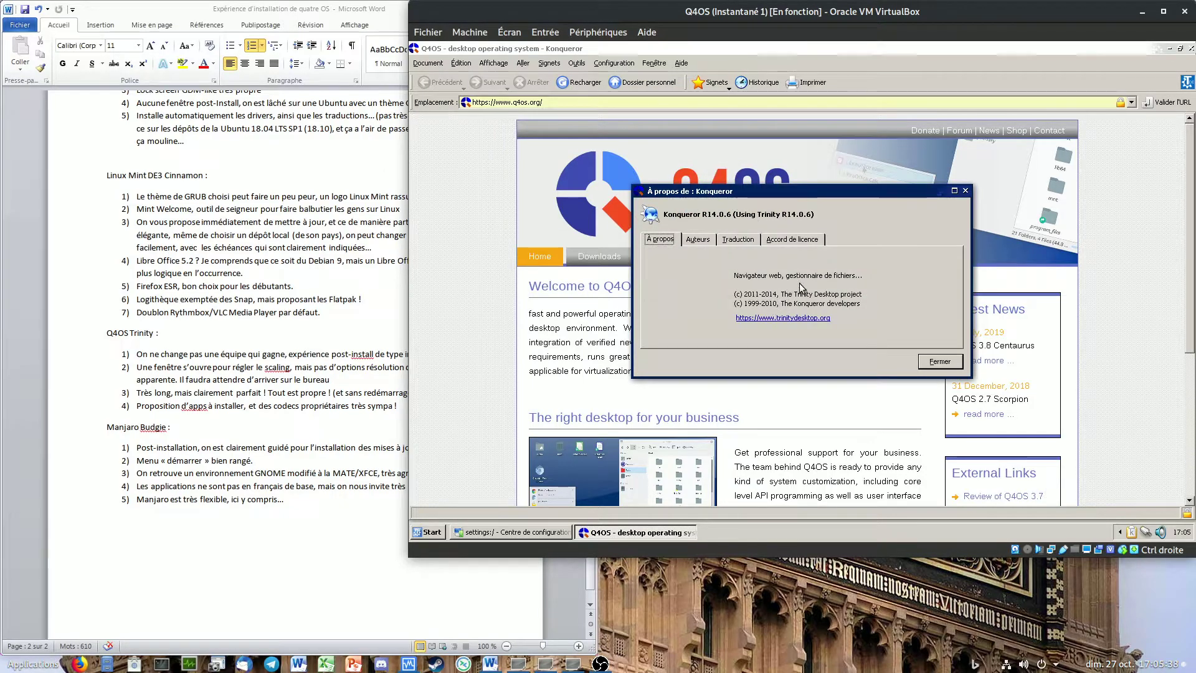
left_click(702, 240)
left_click(737, 240)
left_click(802, 243)
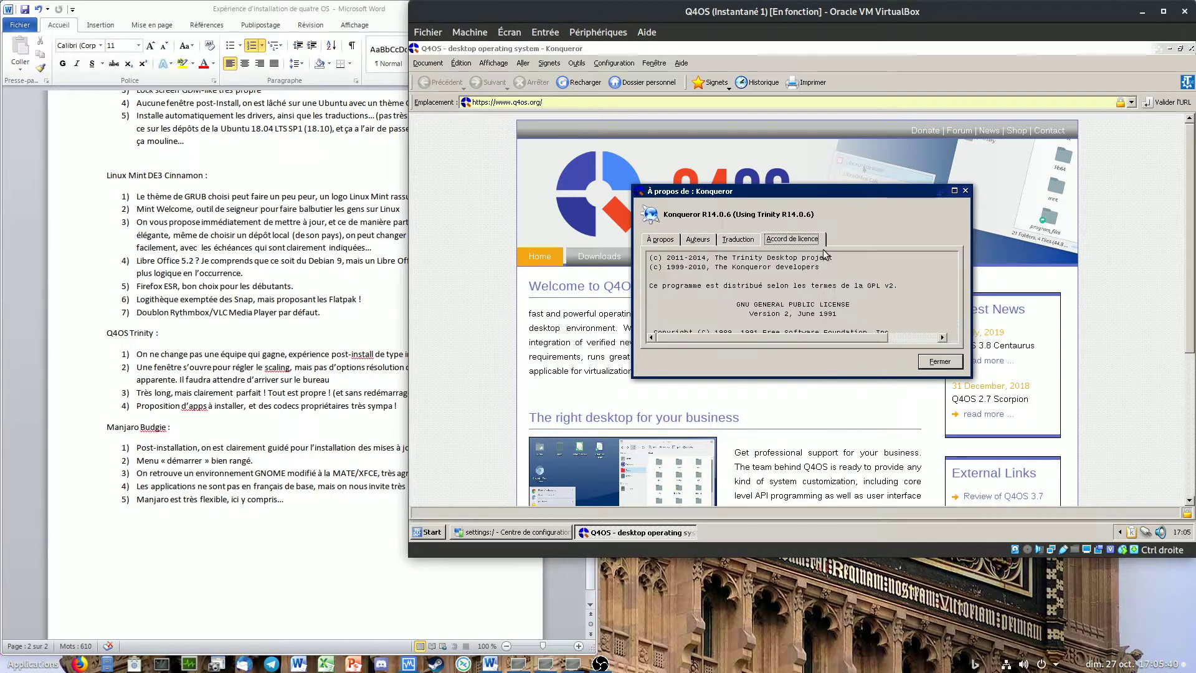
scroll(958, 277, "down", 10)
scroll(958, 277, "up", 10)
left_click(941, 363)
Step: Skim the Q4OS home page in Konqueror and go to google.fr
scroll(915, 362, "down", 8)
scroll(877, 304, "up", 8)
left_click(663, 104)
type("what v")
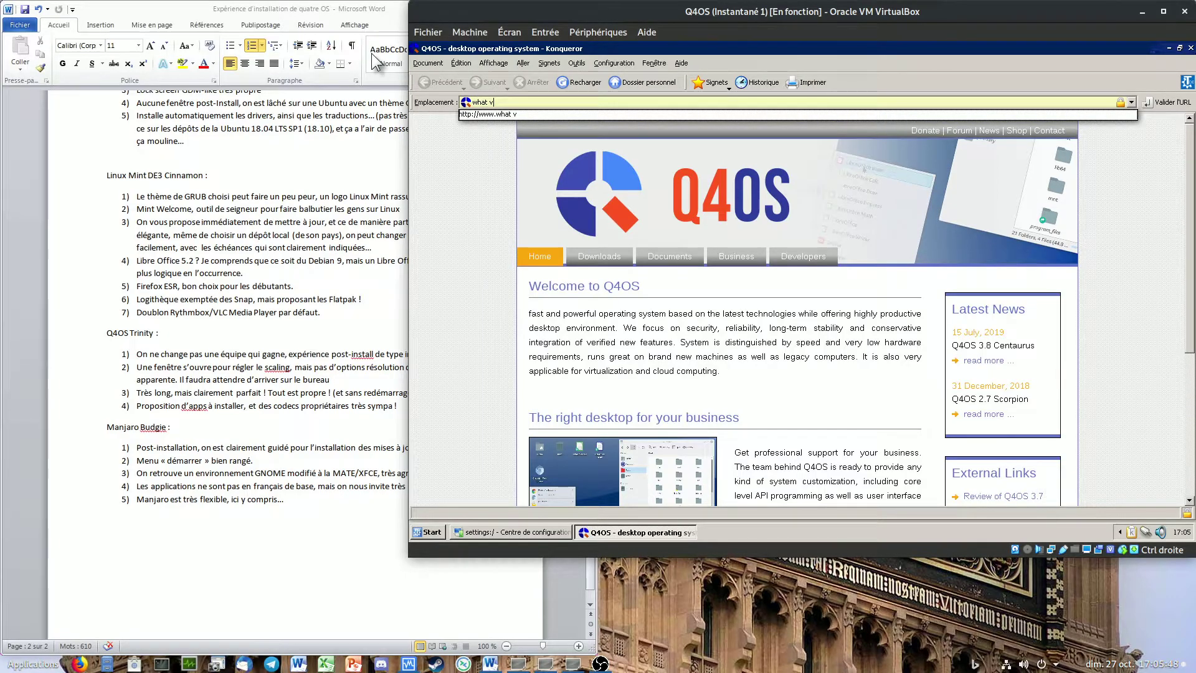
key("BackSpace")
key("BackSpace")
key("BackSpace")
type("g")
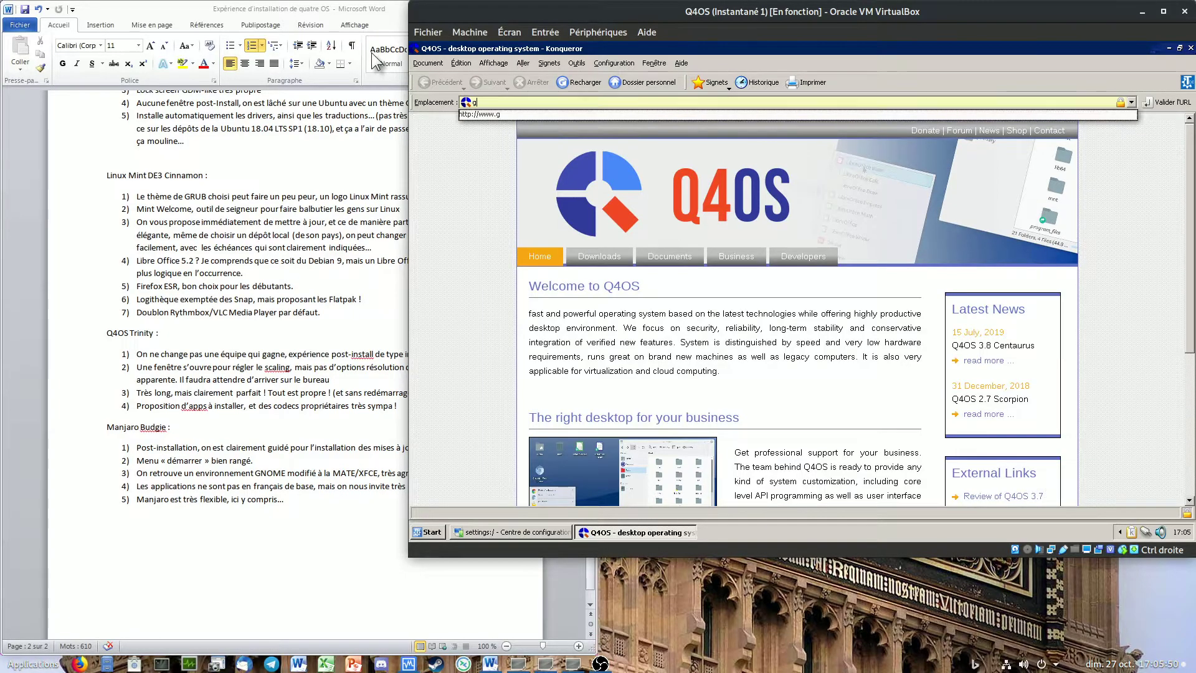
type("oogle.fr")
key("Return")
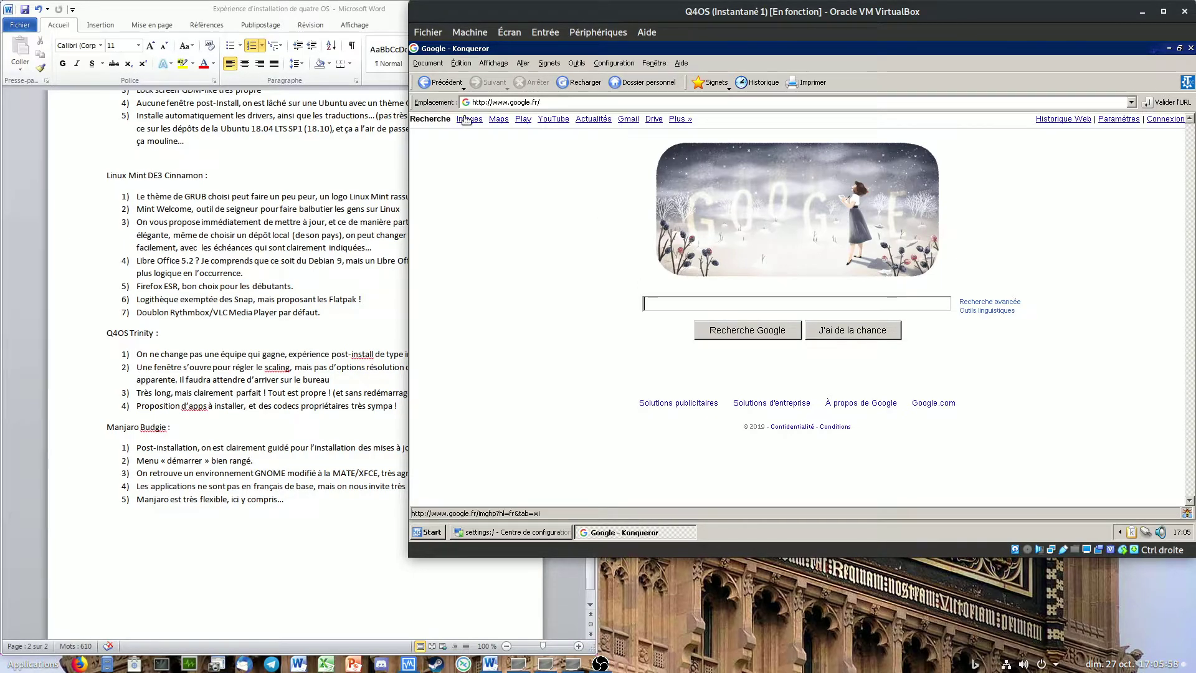
Step: Search Google for "what browser"
type("what ")
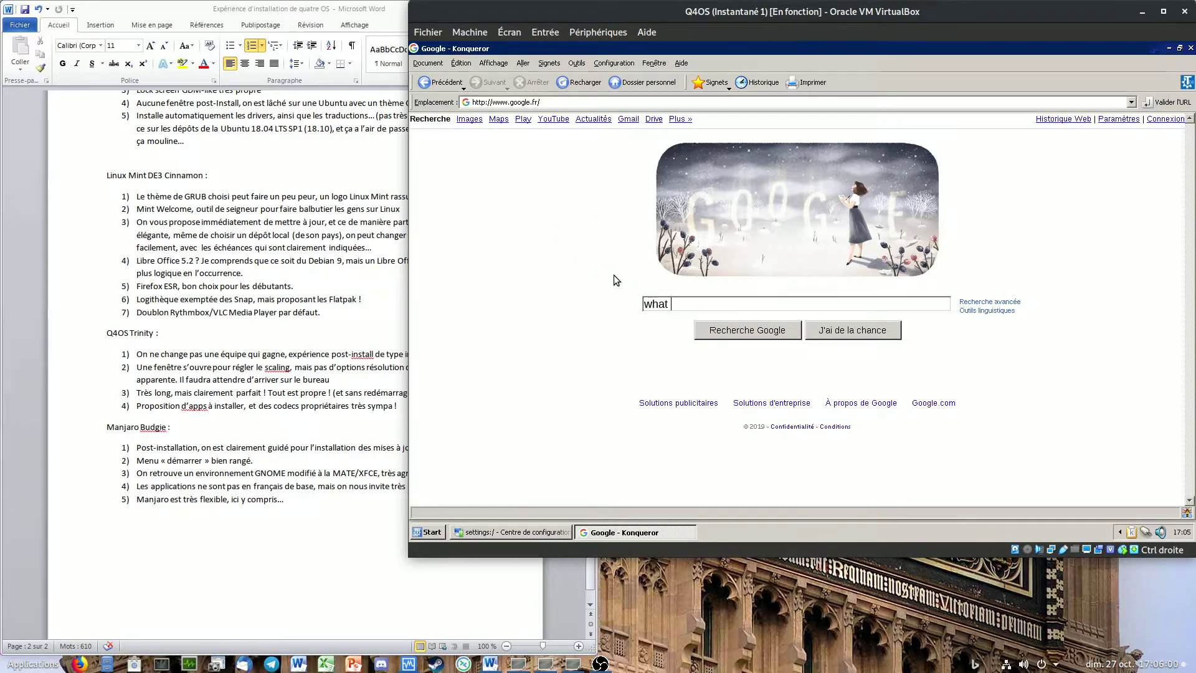
type("browser")
key("Return")
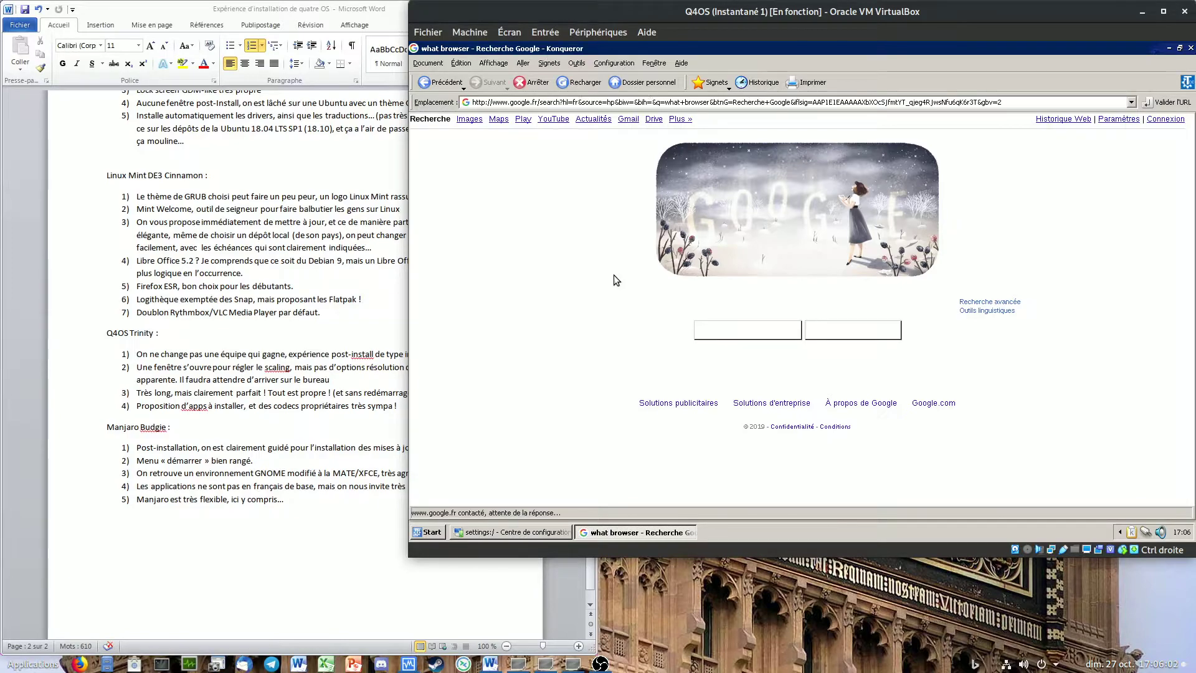
Step: Open the whatsmybrowser.org result, examine the detected browser details and full user agent, and close Konqueror
left_click(664, 335)
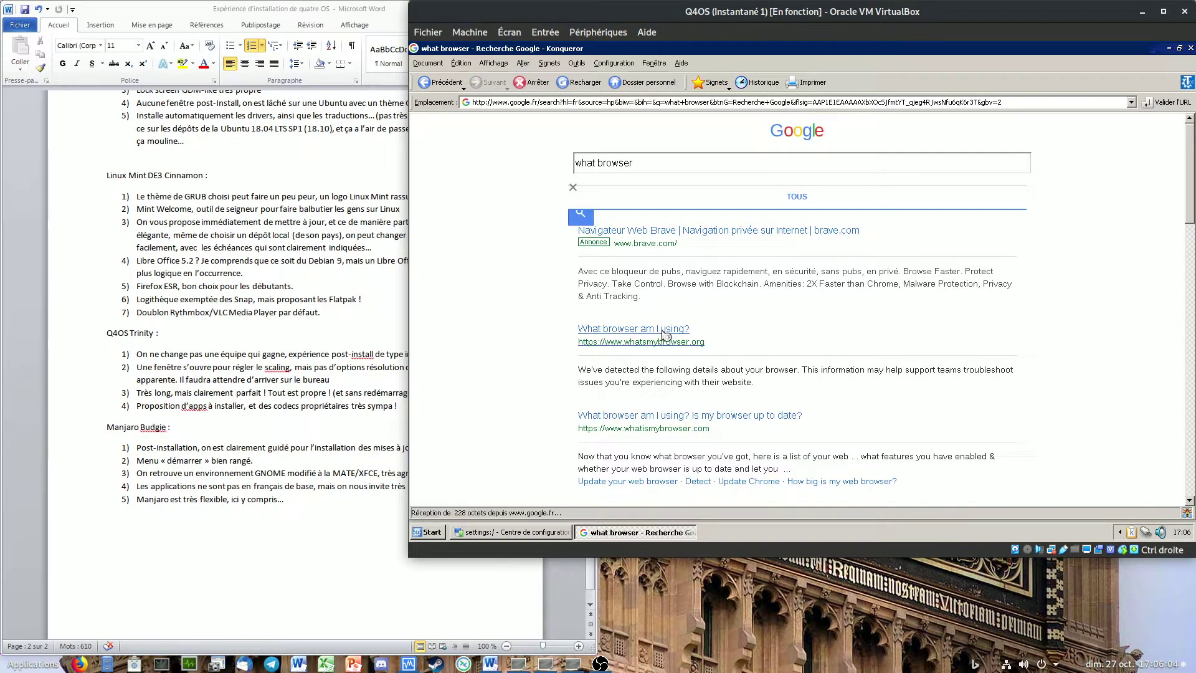
scroll(993, 325, "down", 2)
scroll(948, 346, "down", 3)
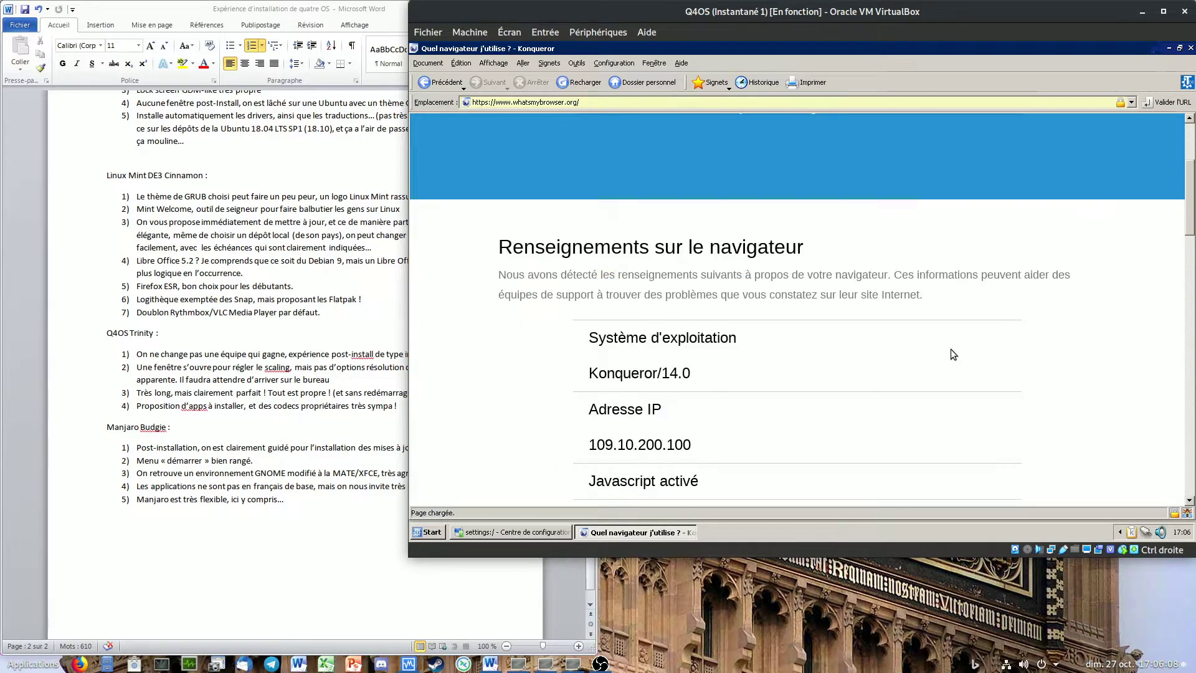
scroll(611, 313, "down", 1)
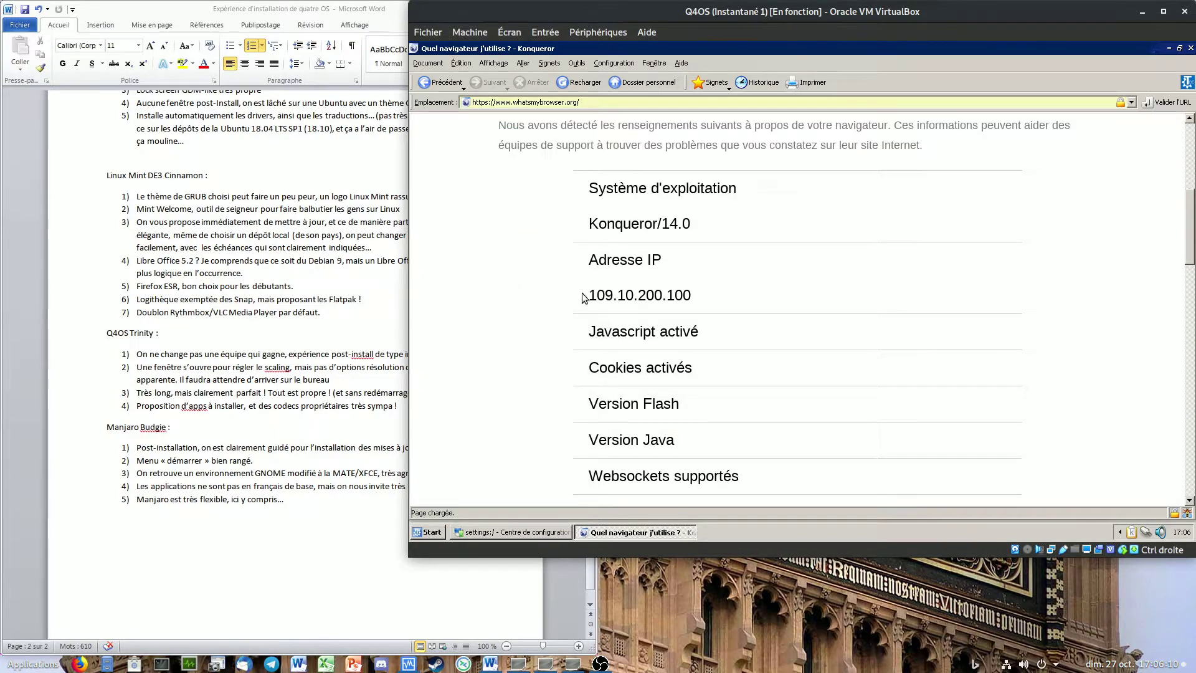
scroll(589, 299, "down", 2)
scroll(590, 294, "down", 5)
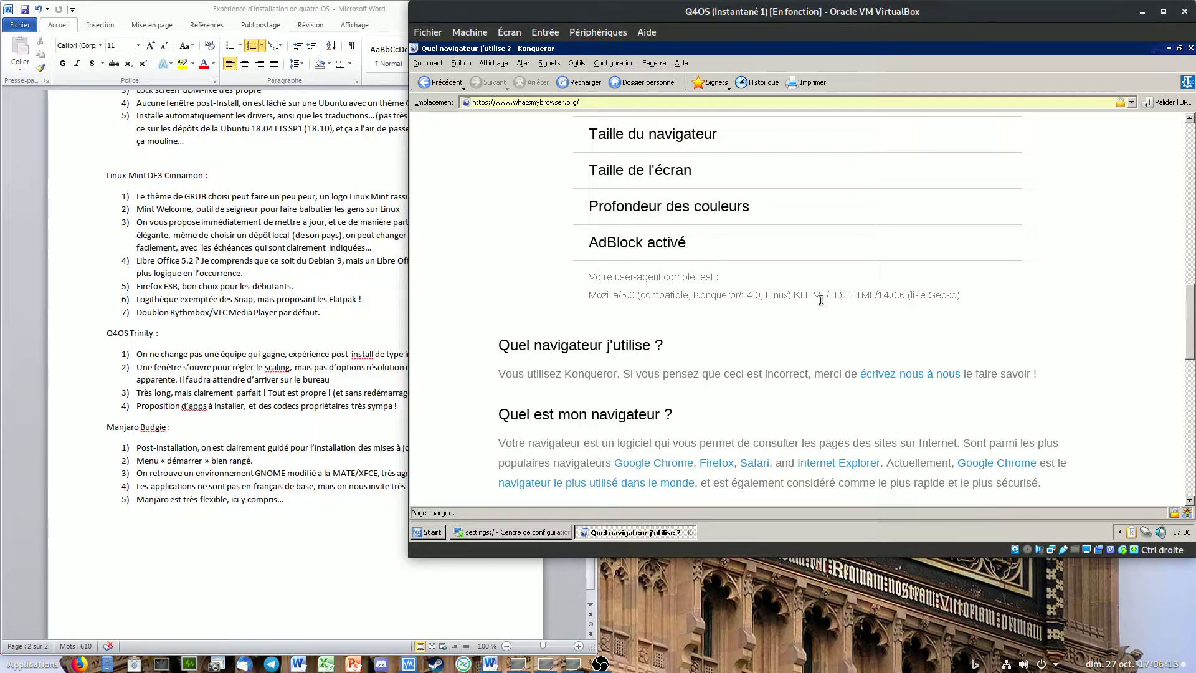
scroll(747, 312, "down", 5)
scroll(783, 334, "up", 5)
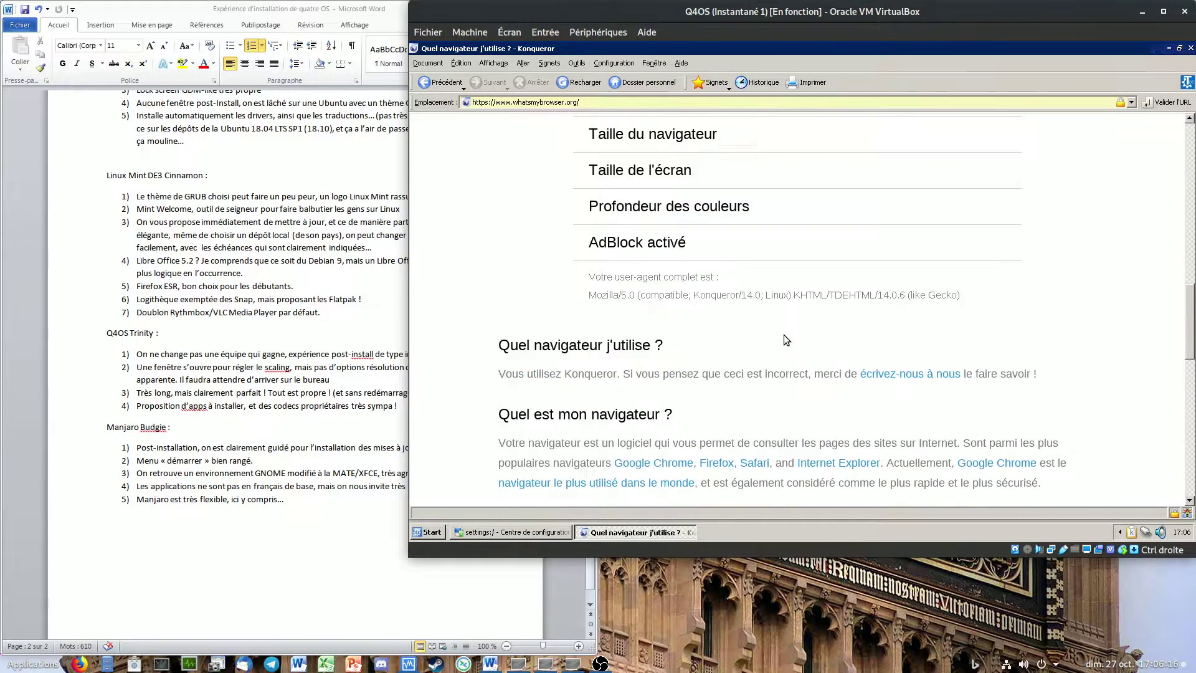
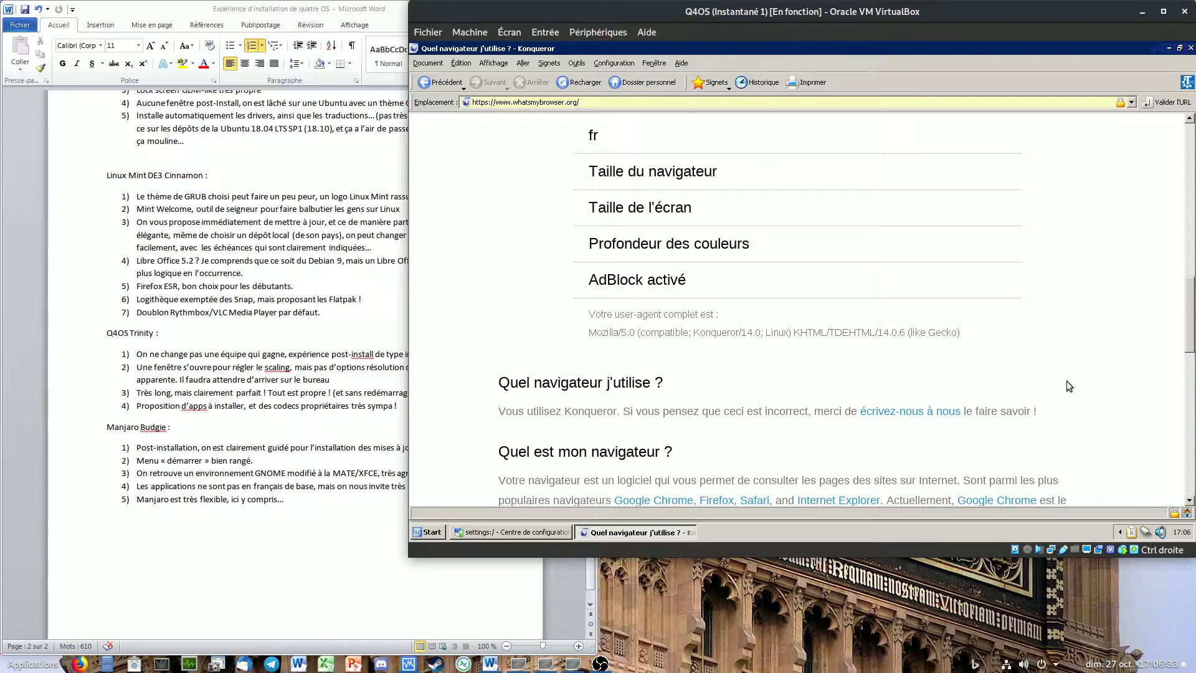
left_click(1191, 49)
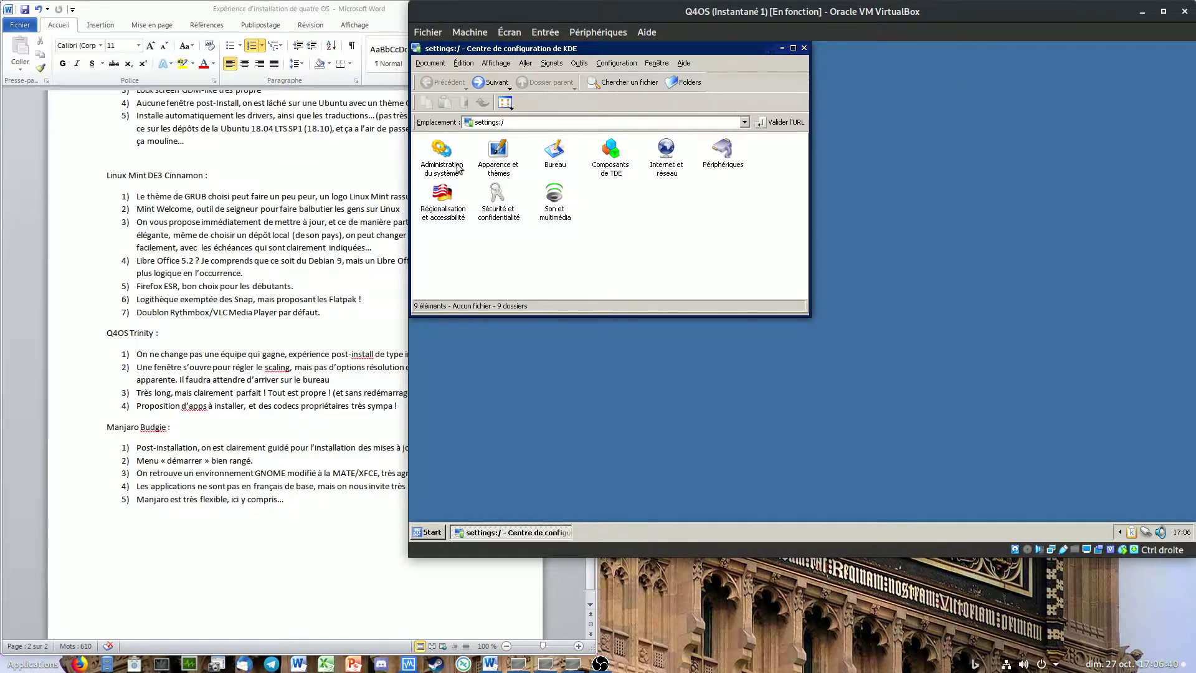
Step: Open the country and language settings under regional and accessibility options and examine the localisation, currency, and date and time formats
left_click(434, 209)
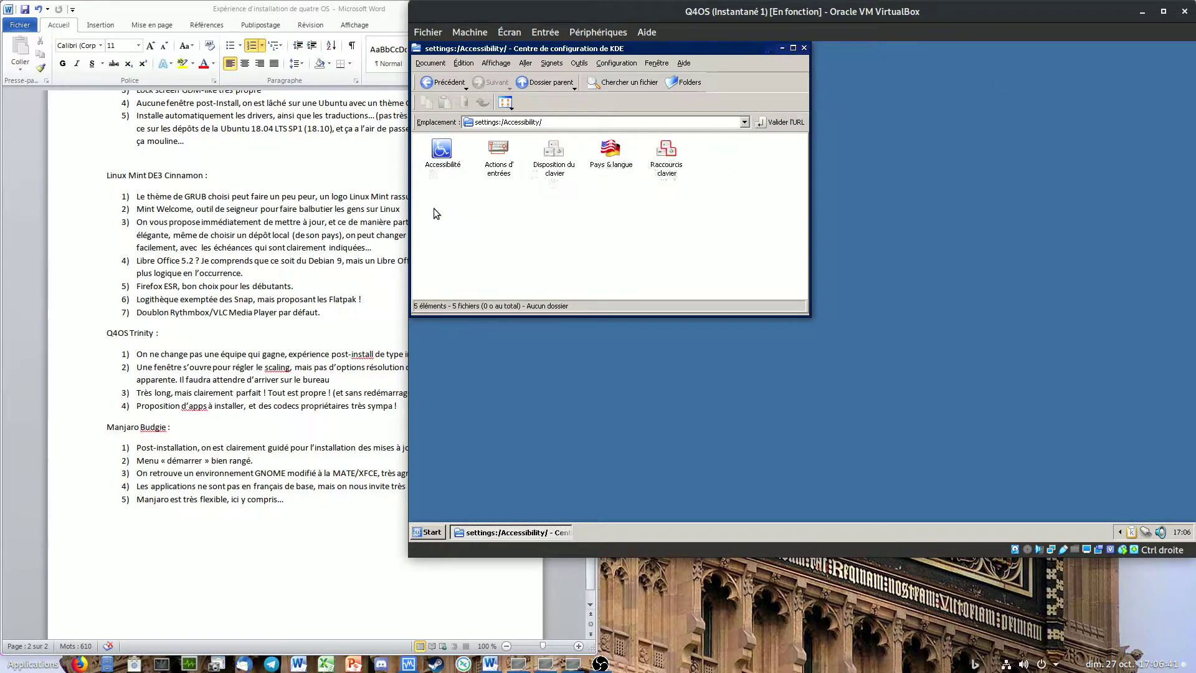
left_click(610, 153)
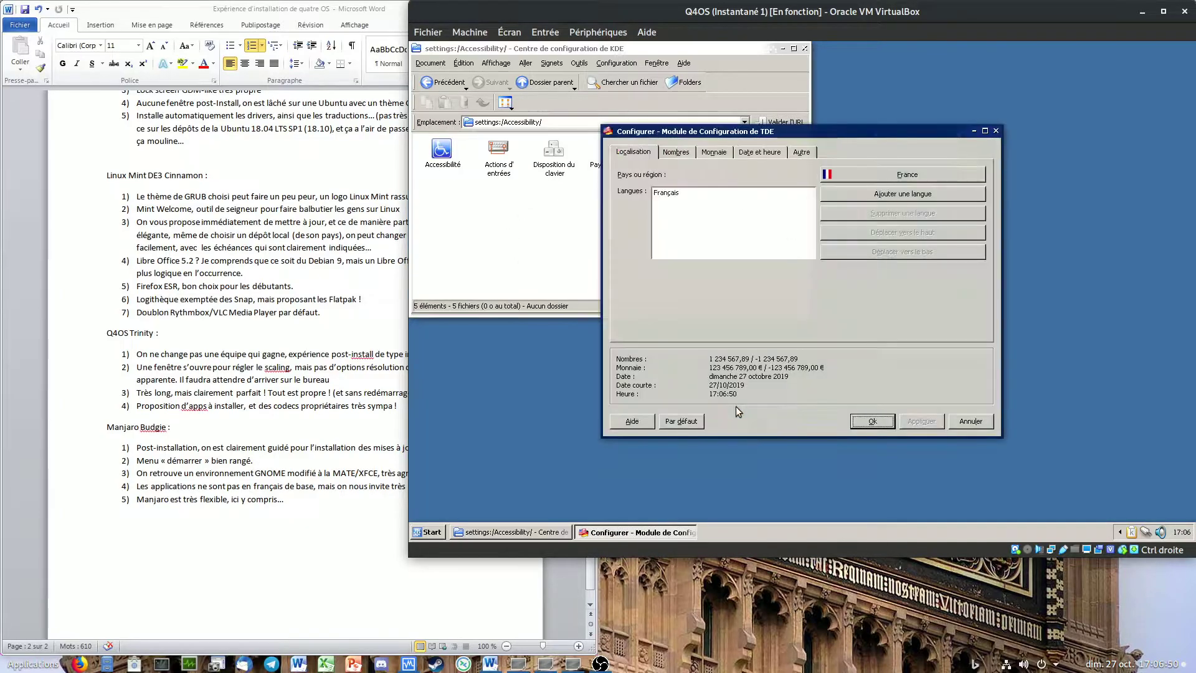
left_click(702, 153)
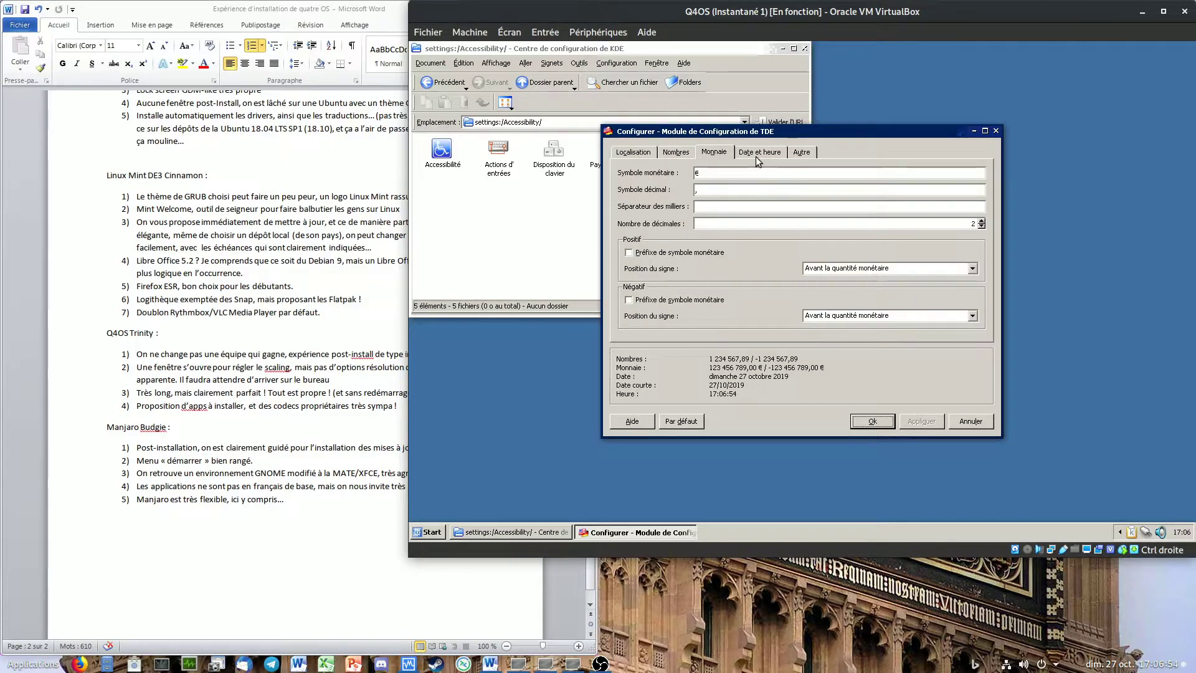
left_click(756, 156)
left_click(846, 173)
left_click(846, 173)
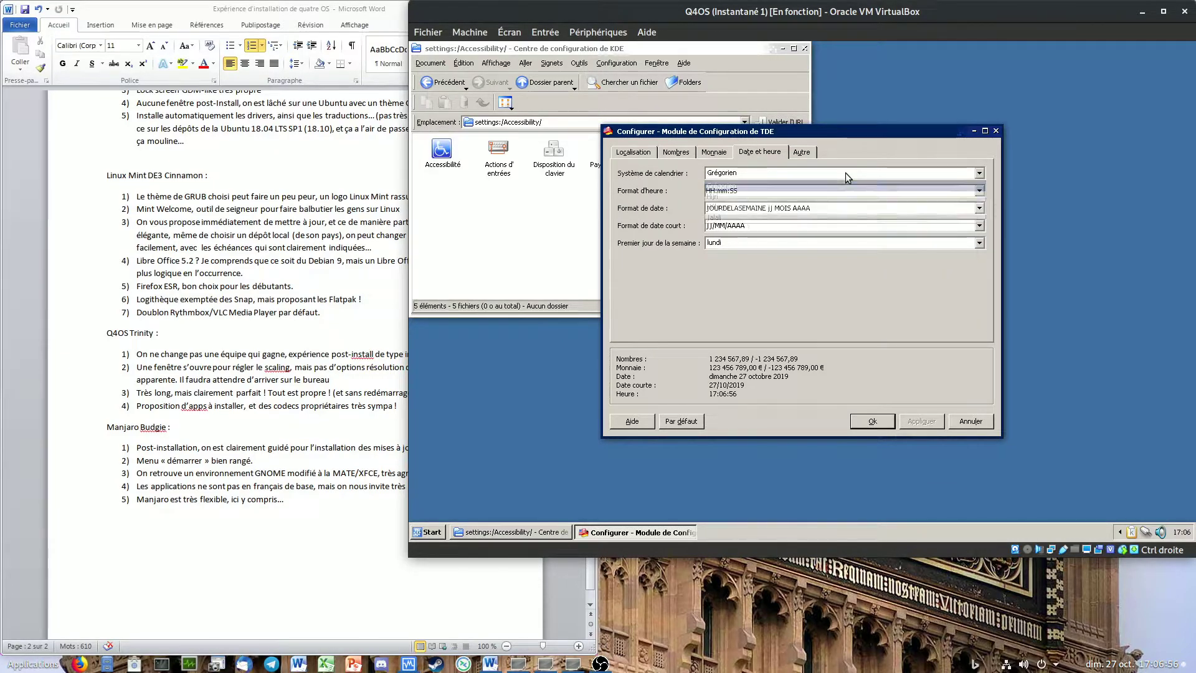
left_click(980, 208)
left_click(980, 208)
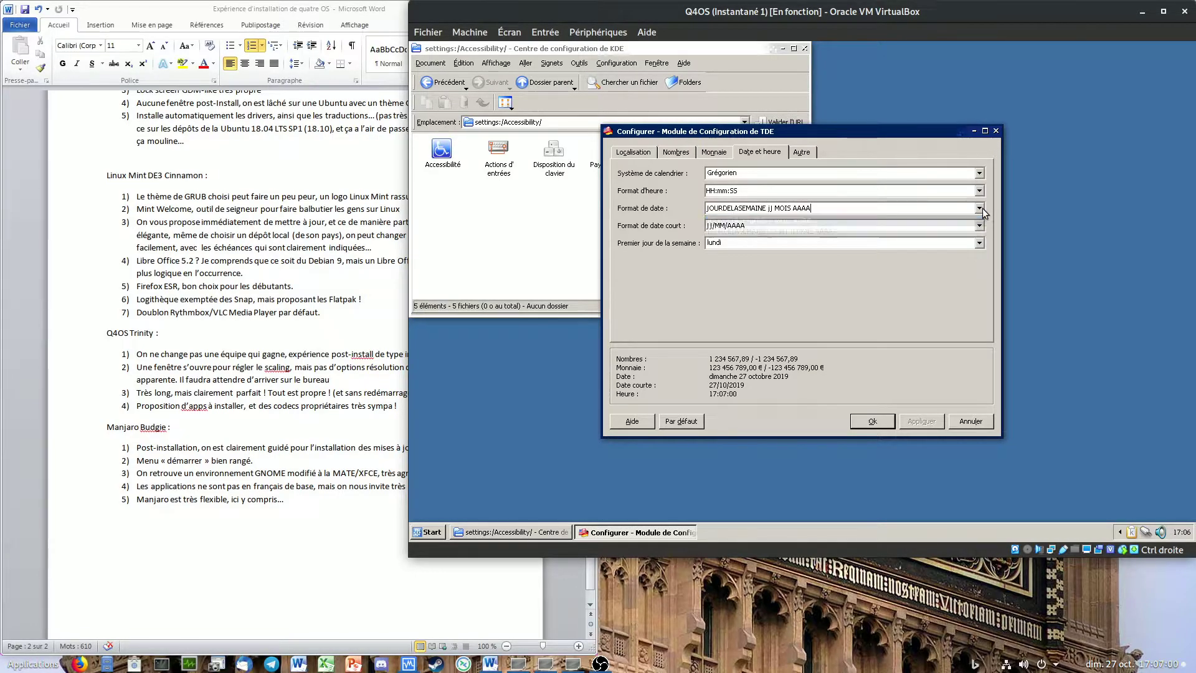
left_click(978, 225)
left_click(979, 225)
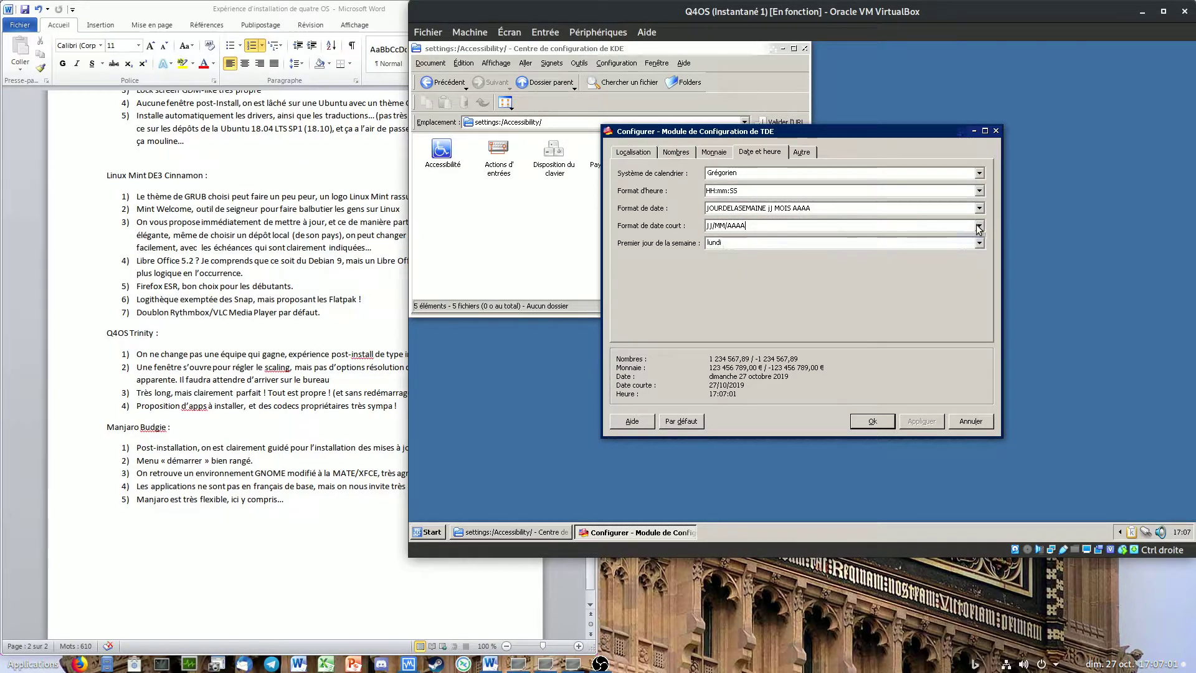
Step: Check the other regional options and the localisation settings, and leave the country and language module without saving
left_click(802, 152)
left_click(836, 173)
left_click(772, 186)
left_click(732, 188)
left_click(731, 188)
left_click(640, 153)
left_click(960, 421)
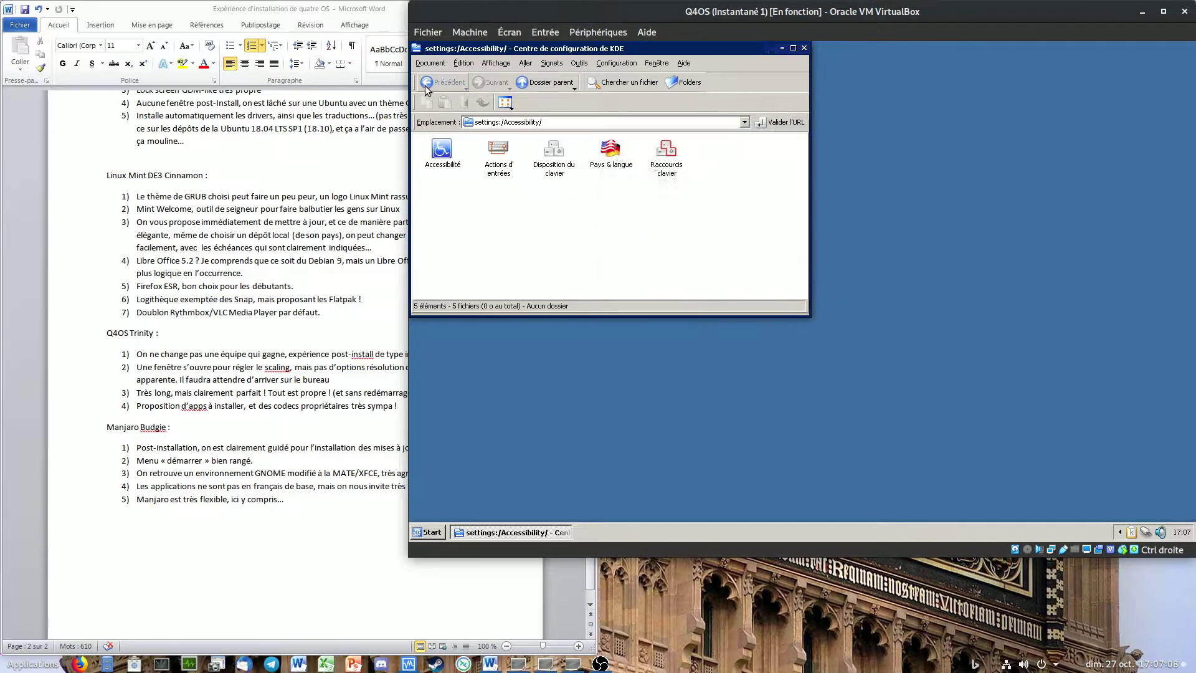
Step: Open the keyboard shortcut settings and look through the global shortcuts and the available shortcut schemes
left_click(668, 167)
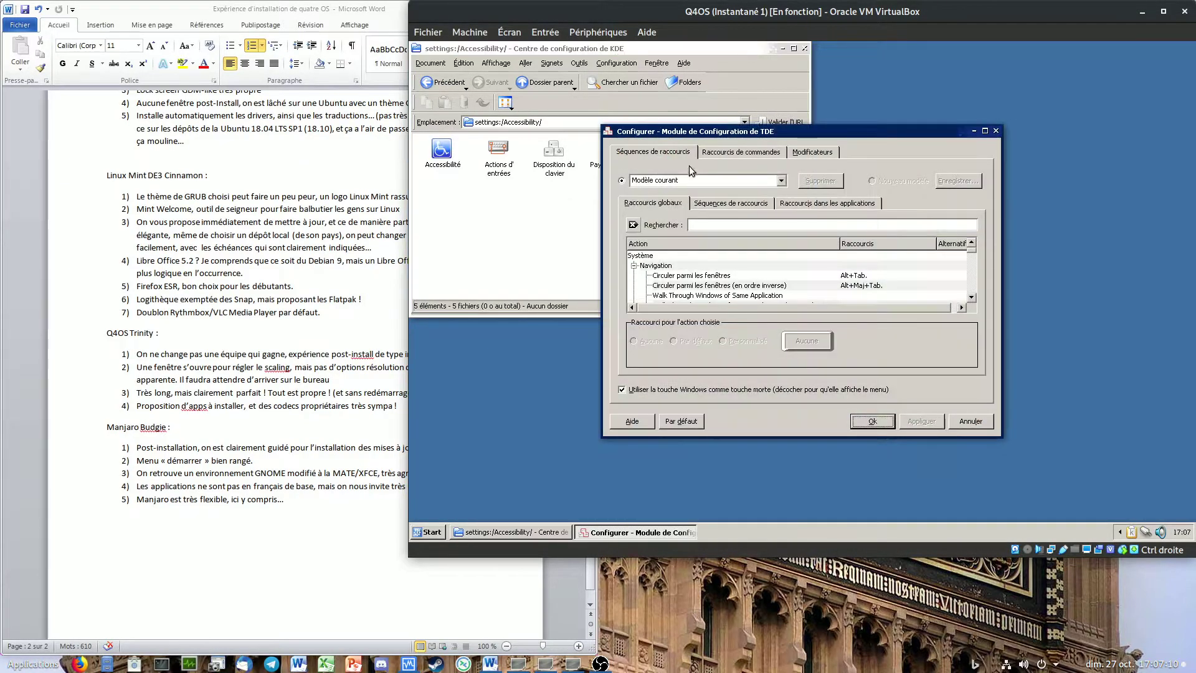
scroll(873, 283, "down", 6)
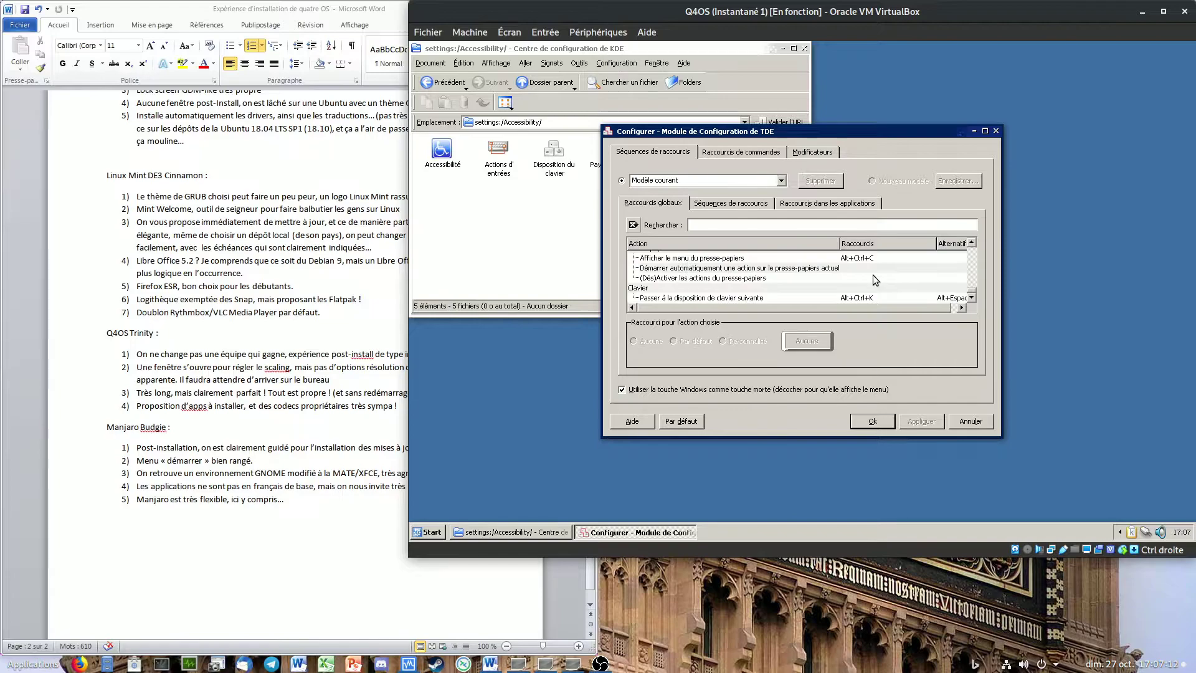
scroll(874, 279, "up", 5)
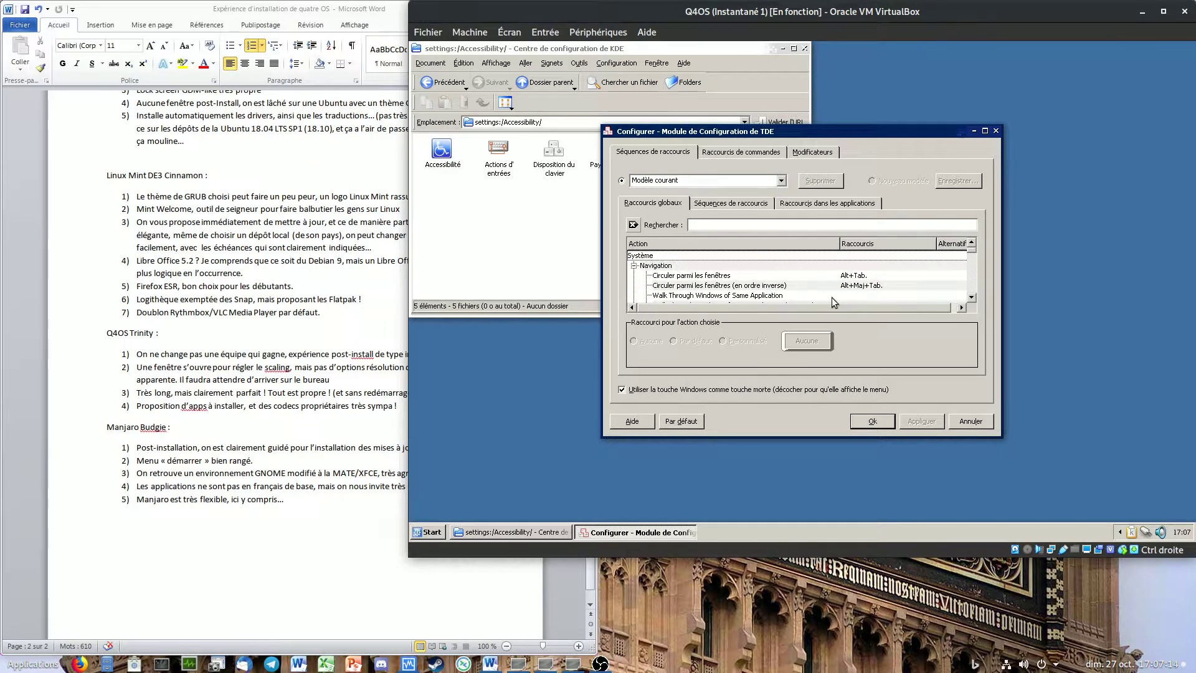
left_click(782, 181)
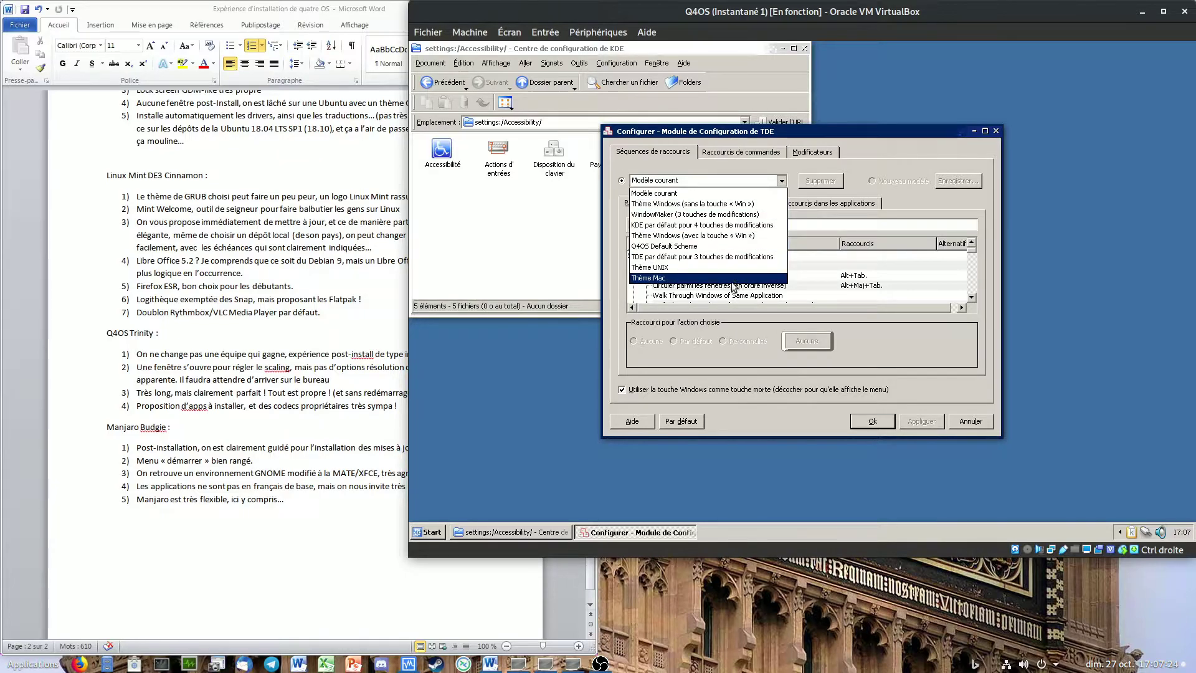
left_click(810, 234)
Step: Browse the command shortcuts for the entries under Programs, including the Google Chrome group
left_click(744, 152)
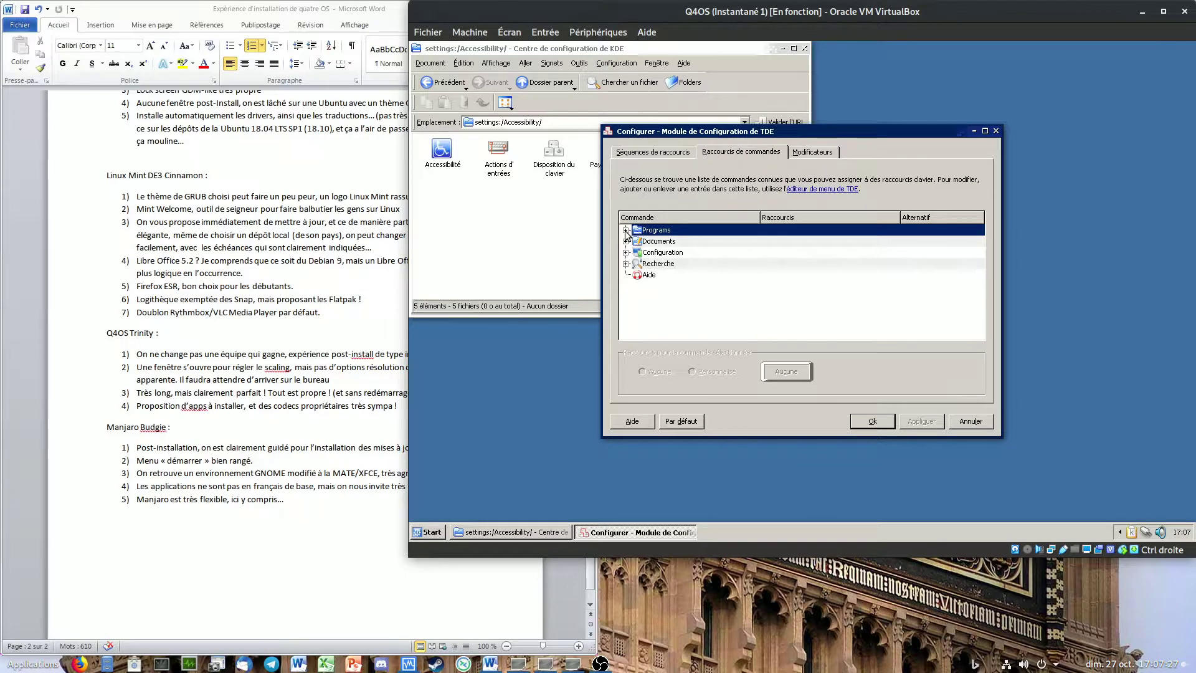
left_click(626, 231)
left_click(637, 264)
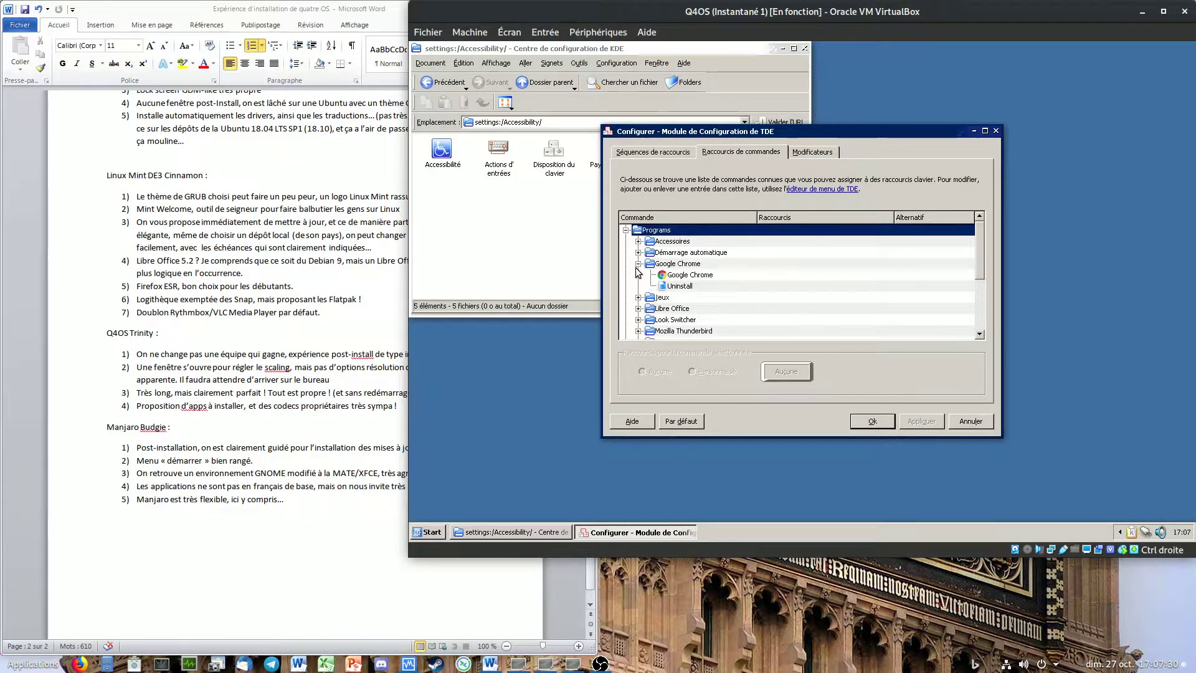
left_click(638, 264)
scroll(685, 251, "down", 2)
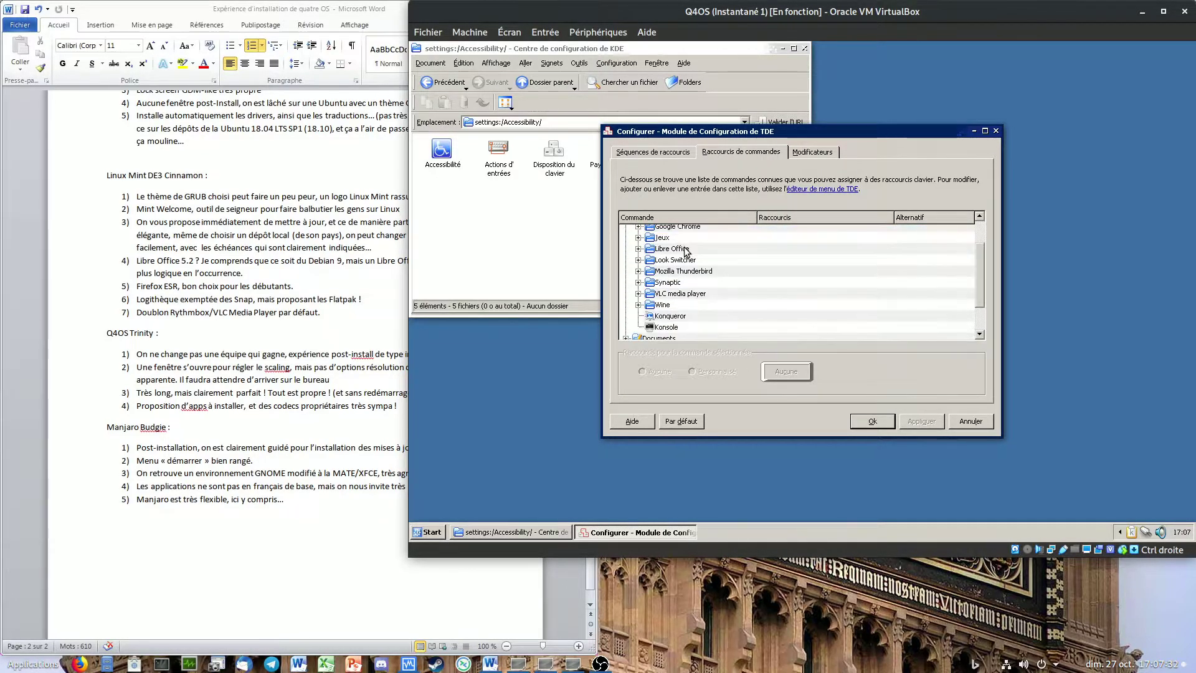
left_click(668, 290)
scroll(667, 296, "up", 1)
scroll(667, 296, "up", 5)
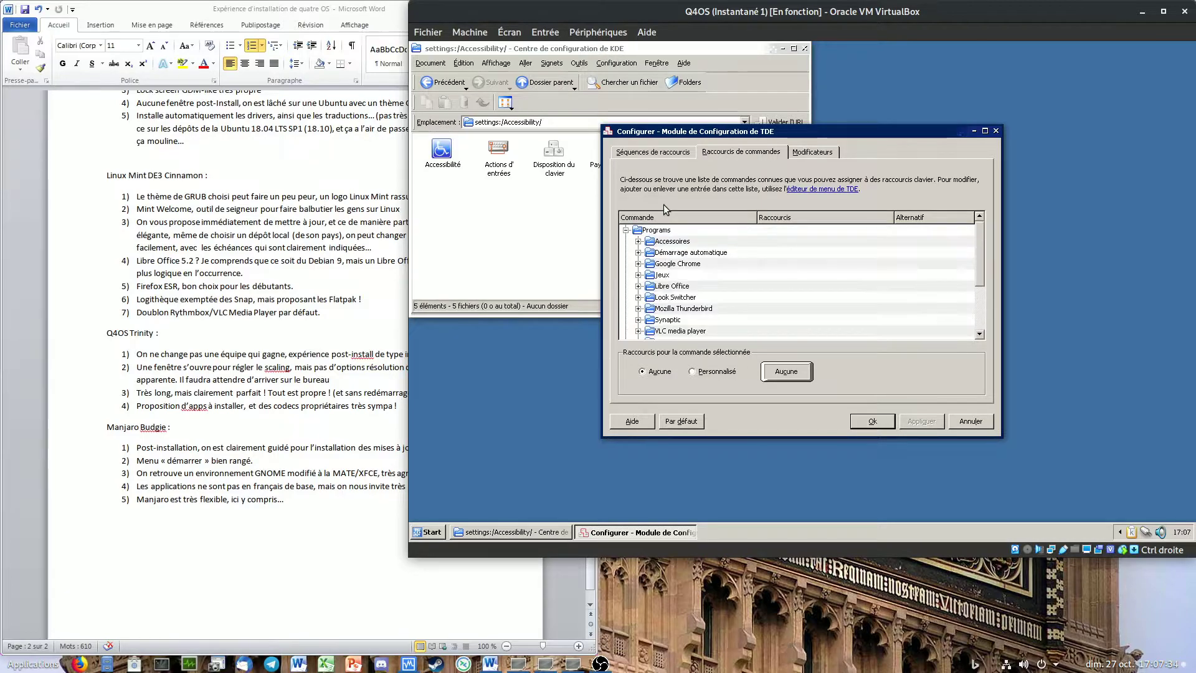
Step: Set K as the custom keyboard shortcut for the Konsole command, with the configuration window maximized
scroll(662, 258, "down", 6)
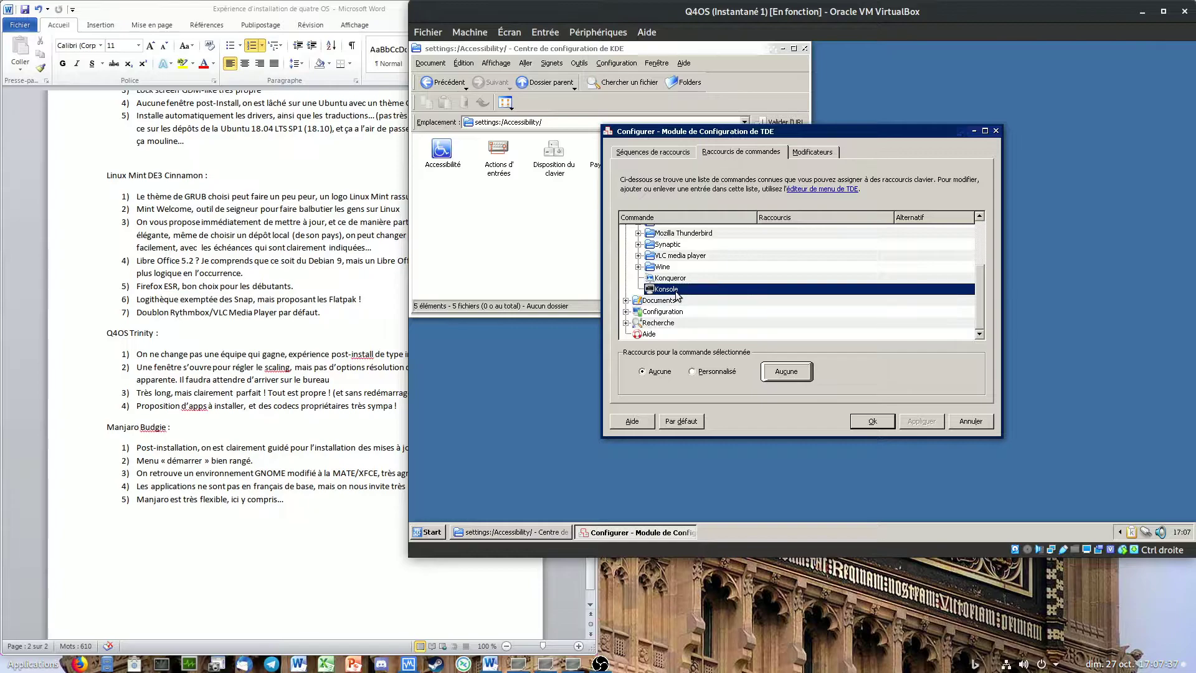
double_click(772, 289)
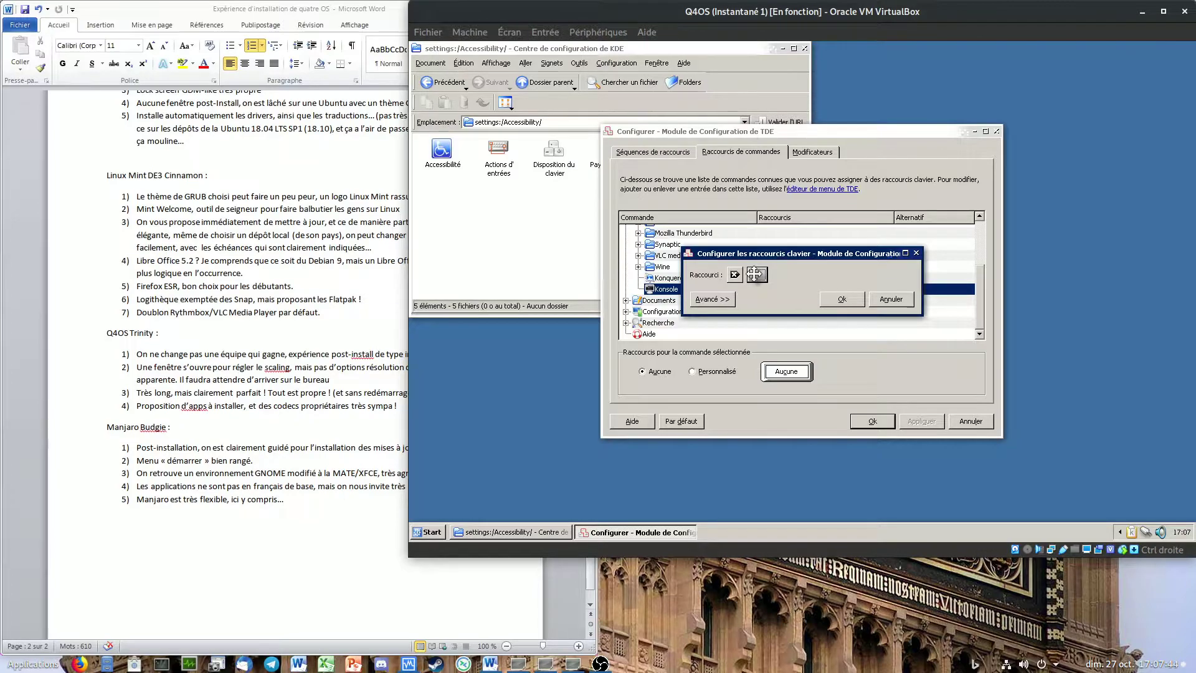
key("super")
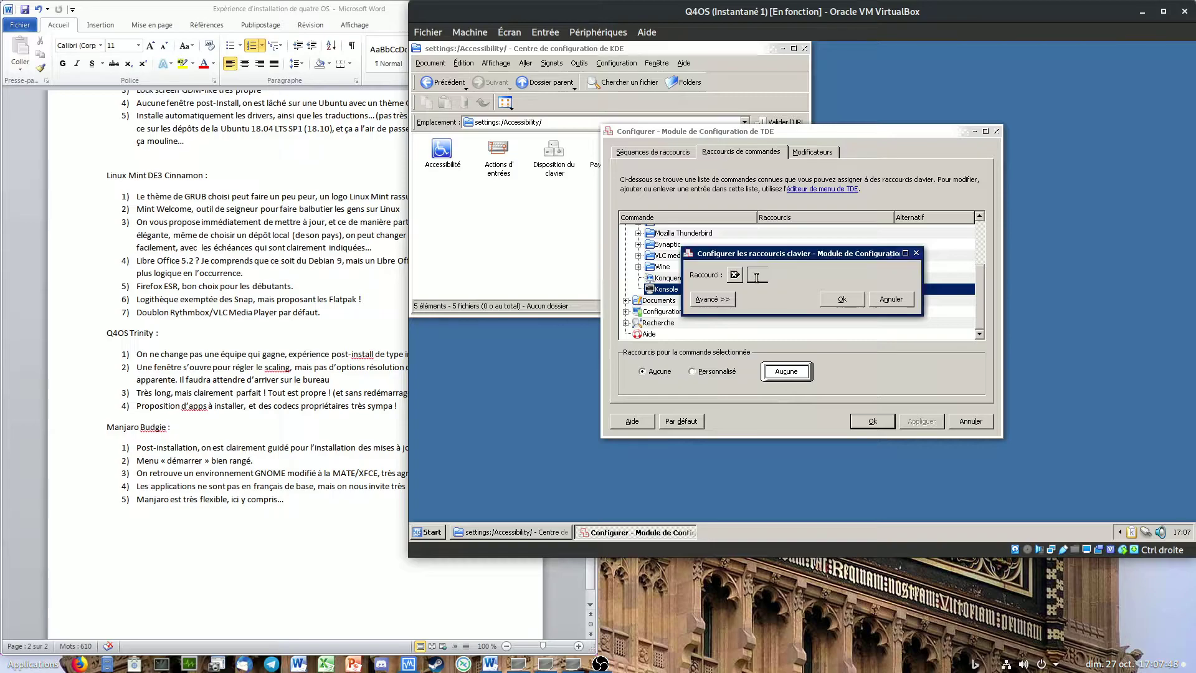
key("k")
left_click_drag(884, 252, 741, 240)
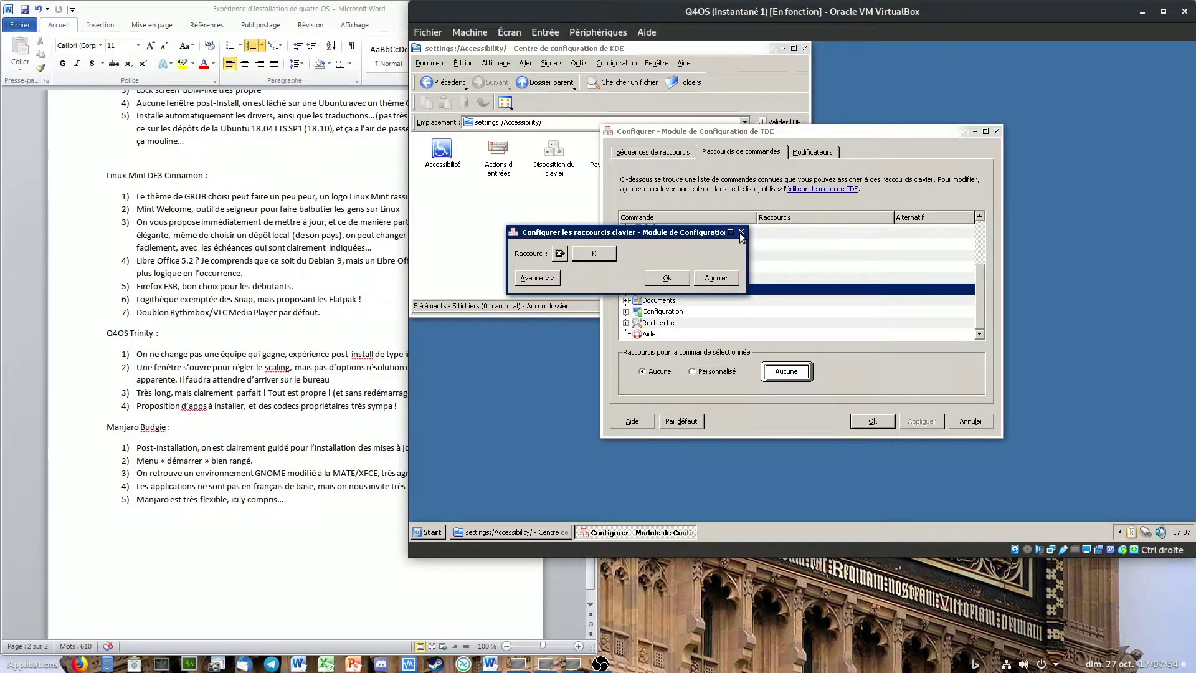
double_click(811, 132)
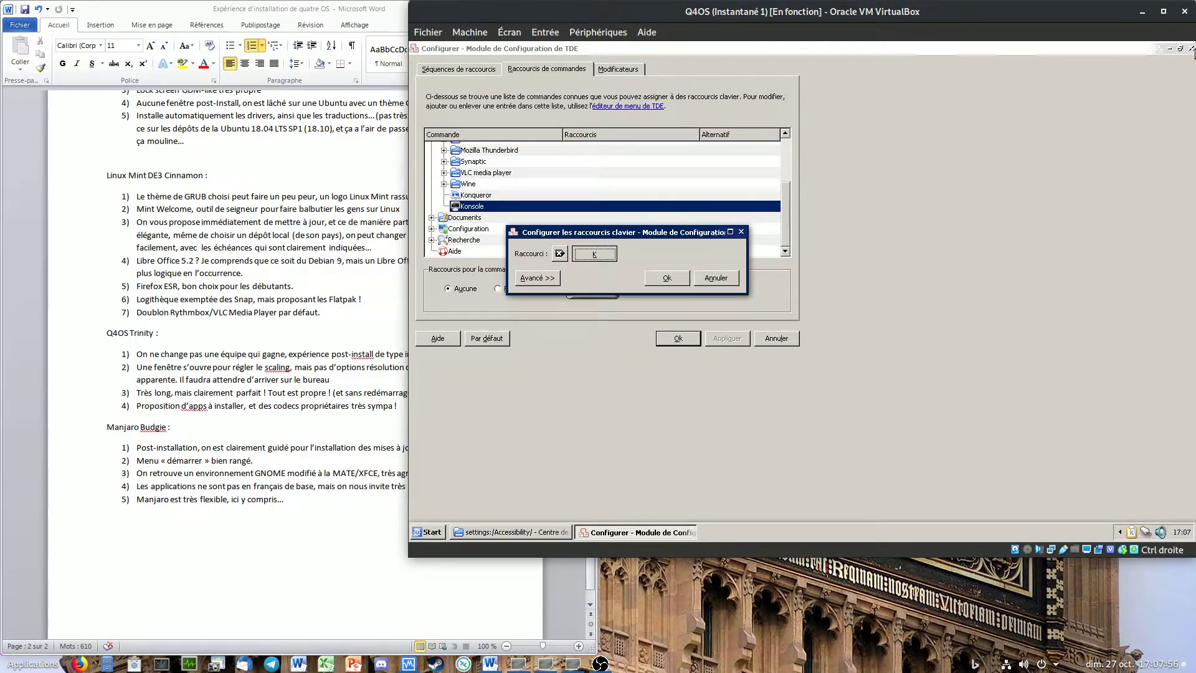
left_click(688, 280)
key("Return")
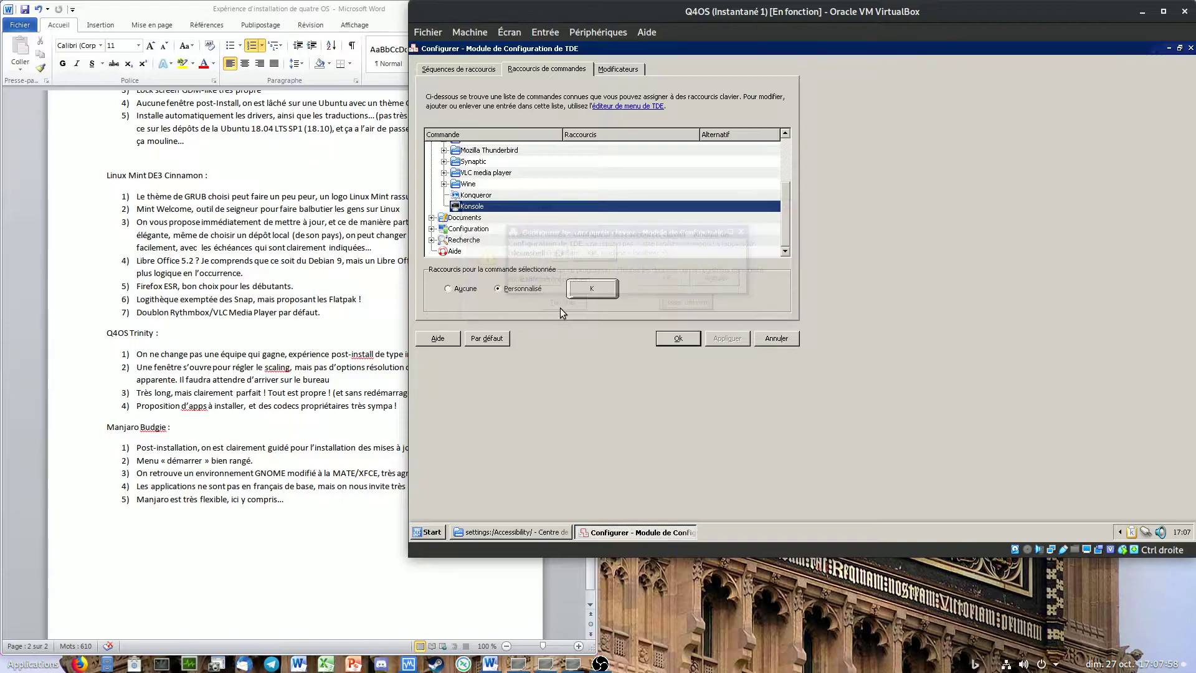
Step: Close the KDE control centre, choose to leave the unresponsive shortcut module running, and try to close its window from its taskbar entry
left_click(547, 532)
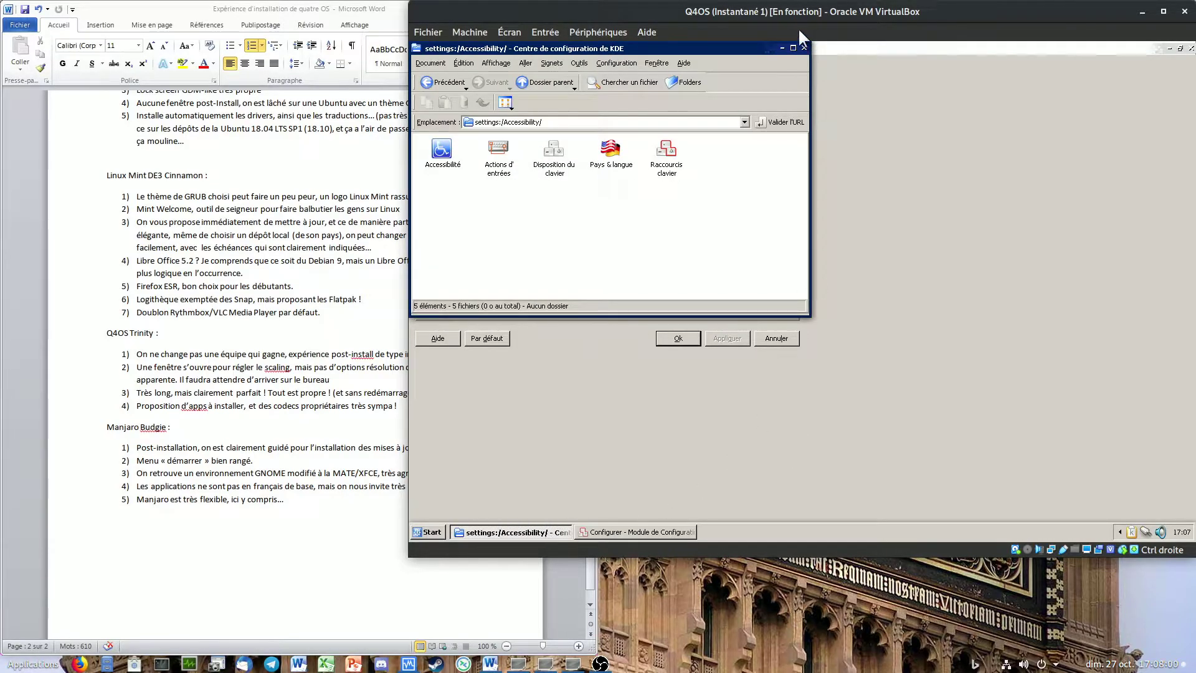
left_click(804, 49)
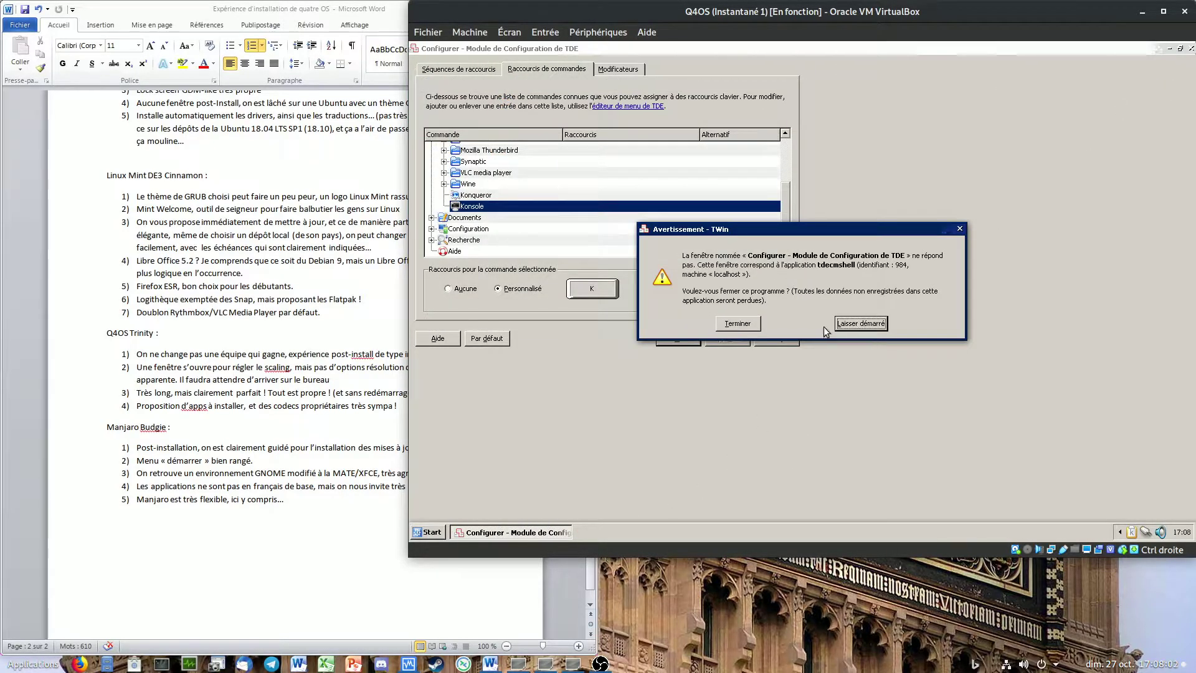
left_click(841, 324)
left_click(507, 532)
left_click(509, 533)
right_click(508, 533)
left_click(485, 516)
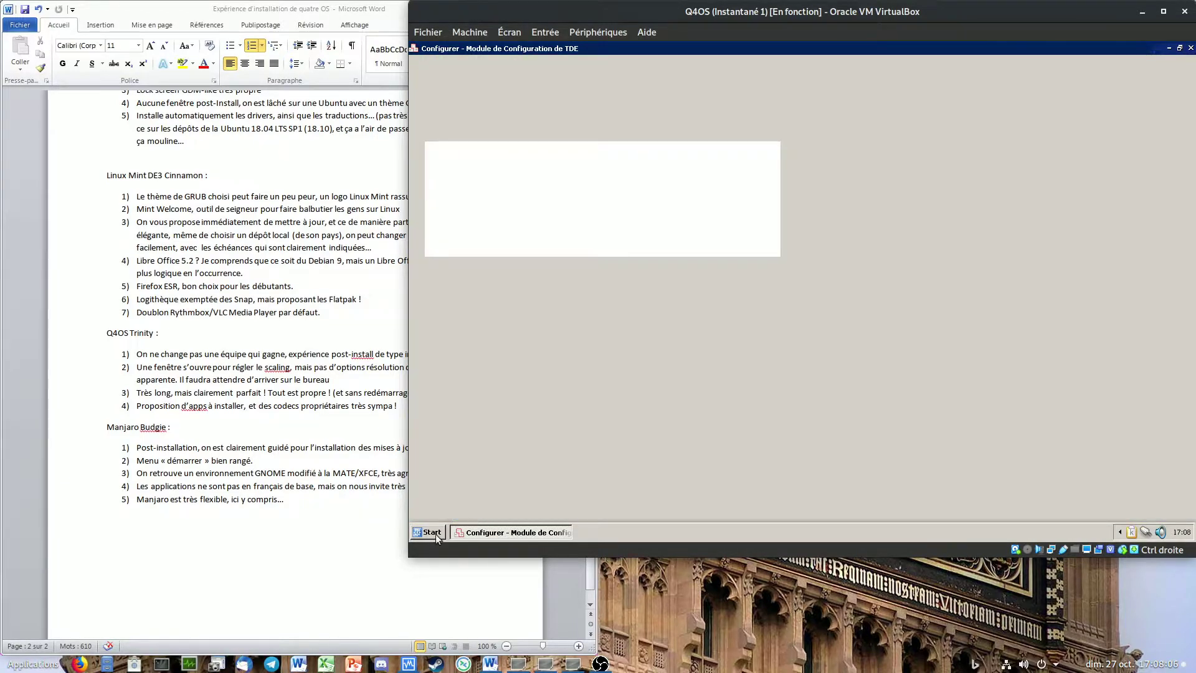
left_click(427, 533)
mouse_move(540, 395)
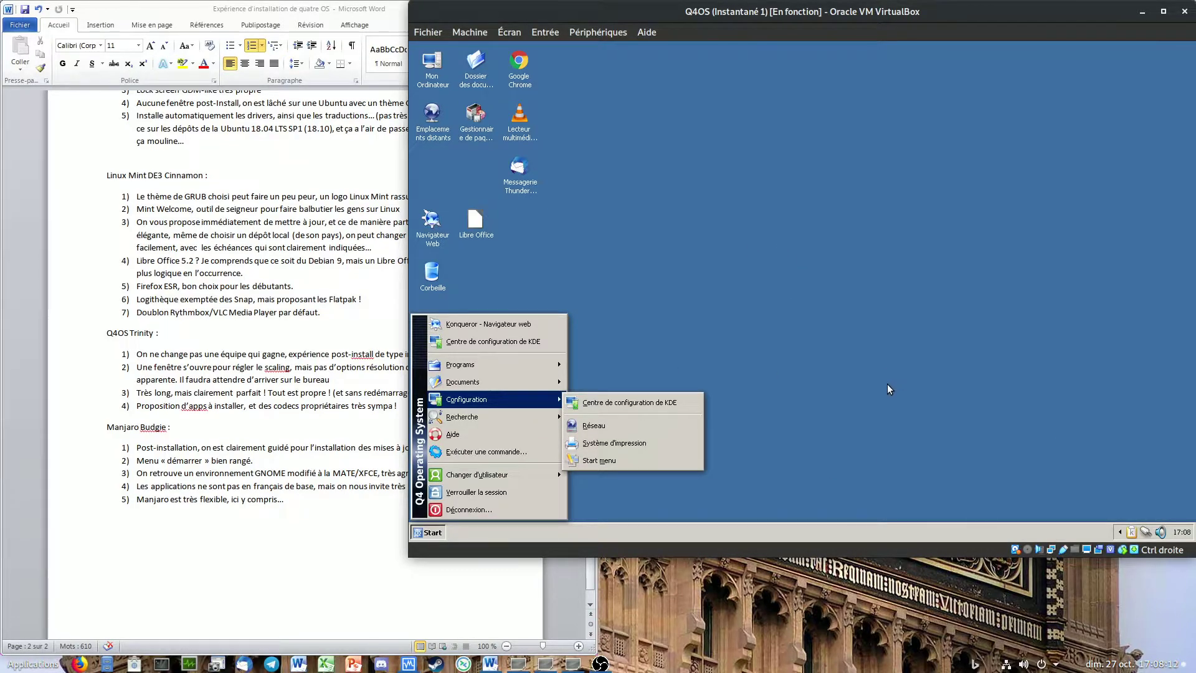
mouse_move(500, 426)
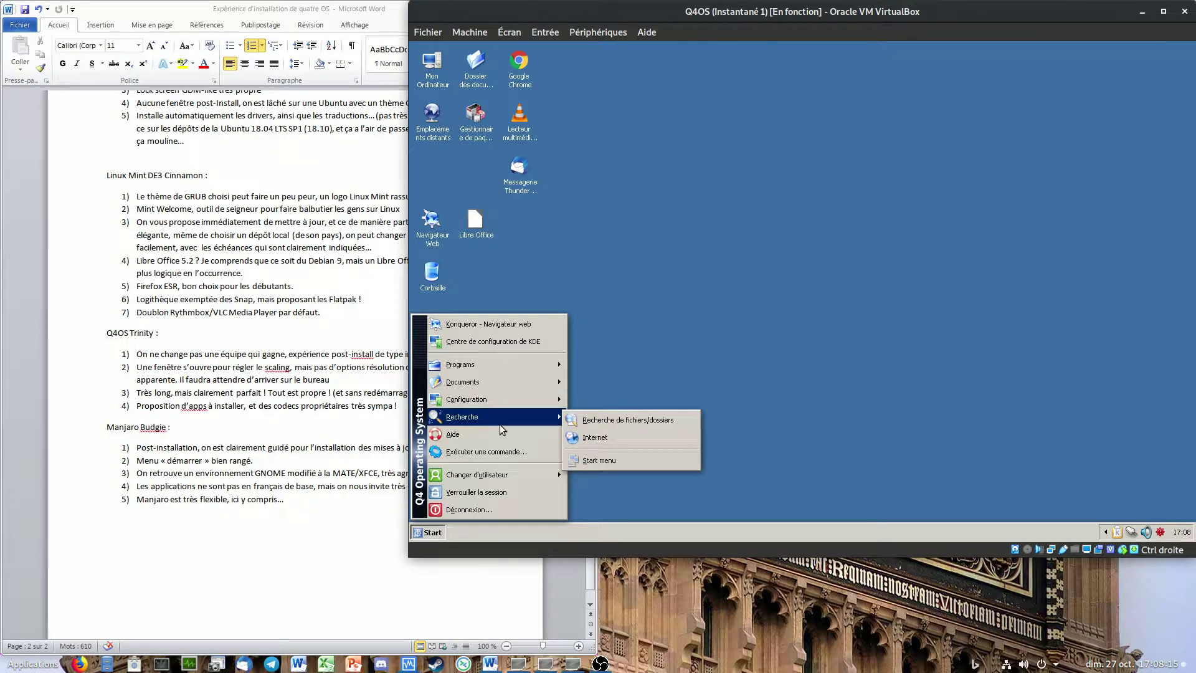
Step: Open the update notification and accept installing the available Q4OS package updates
left_click(1163, 531)
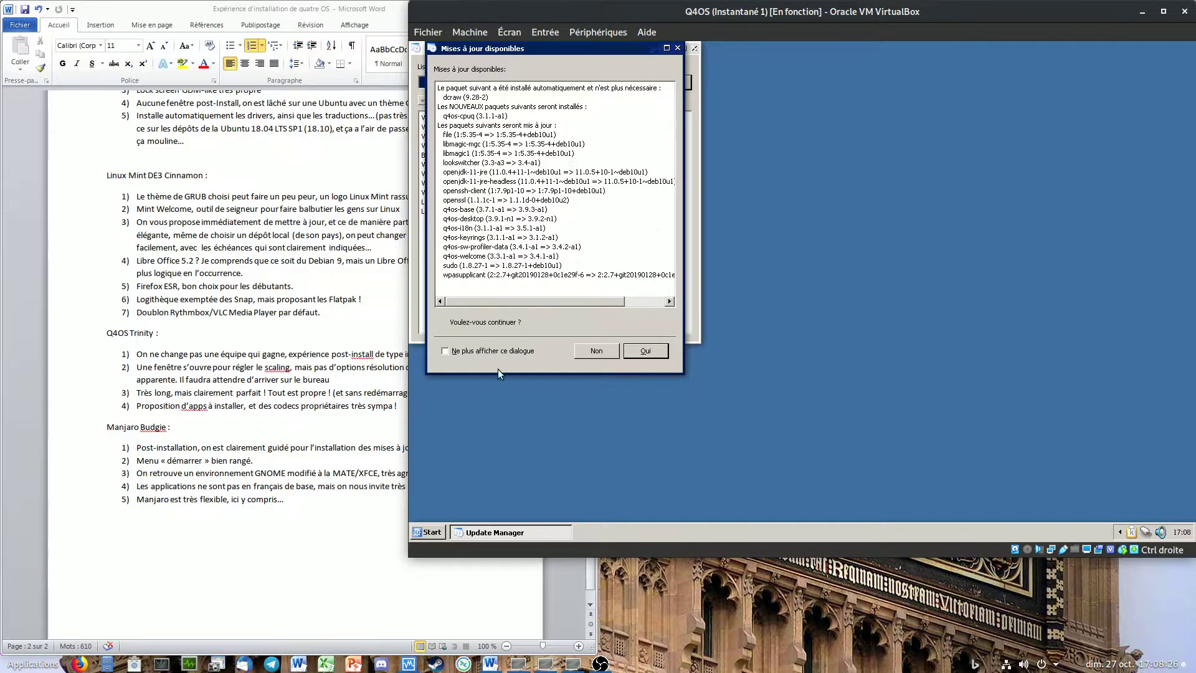
left_click(637, 350)
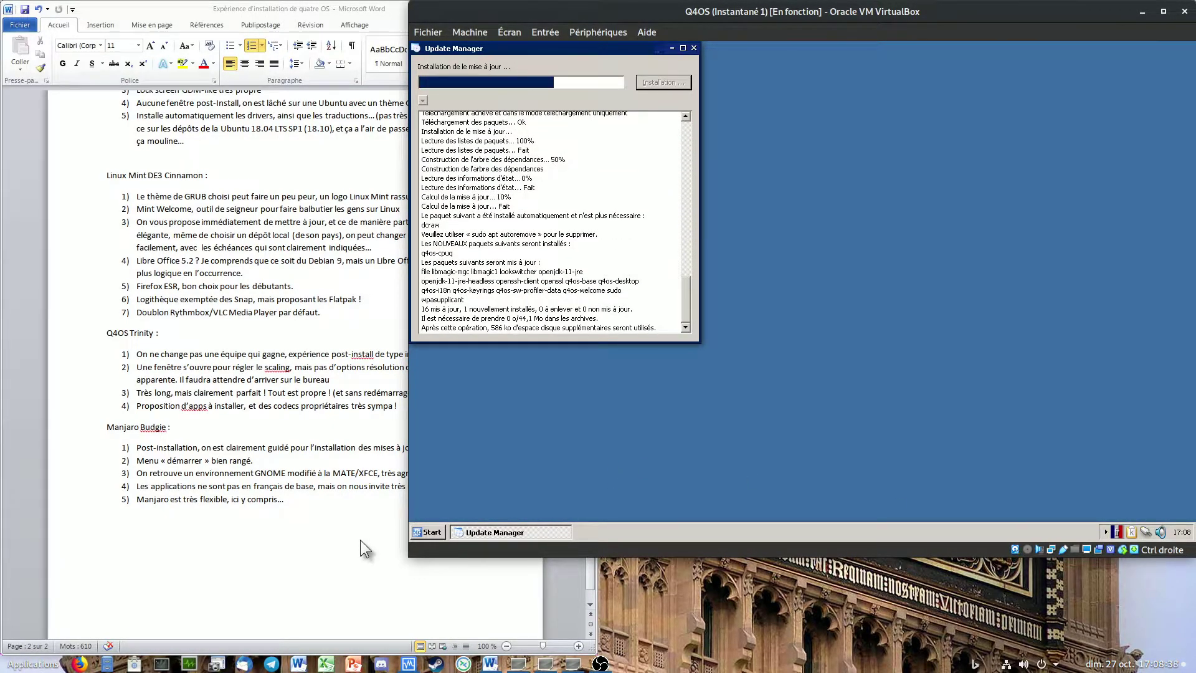
Step: Glance at the Manjaro Budgie notes in the document and minimize the Q4OS virtual machine window
left_click(196, 501)
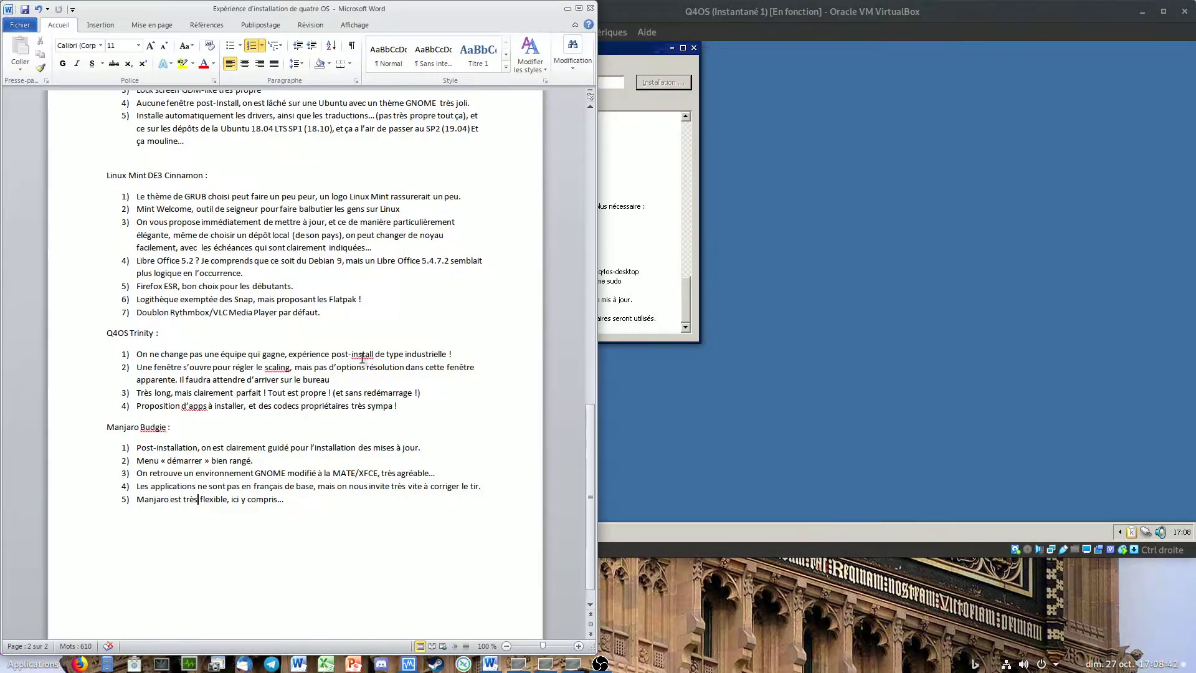
left_click(816, 18)
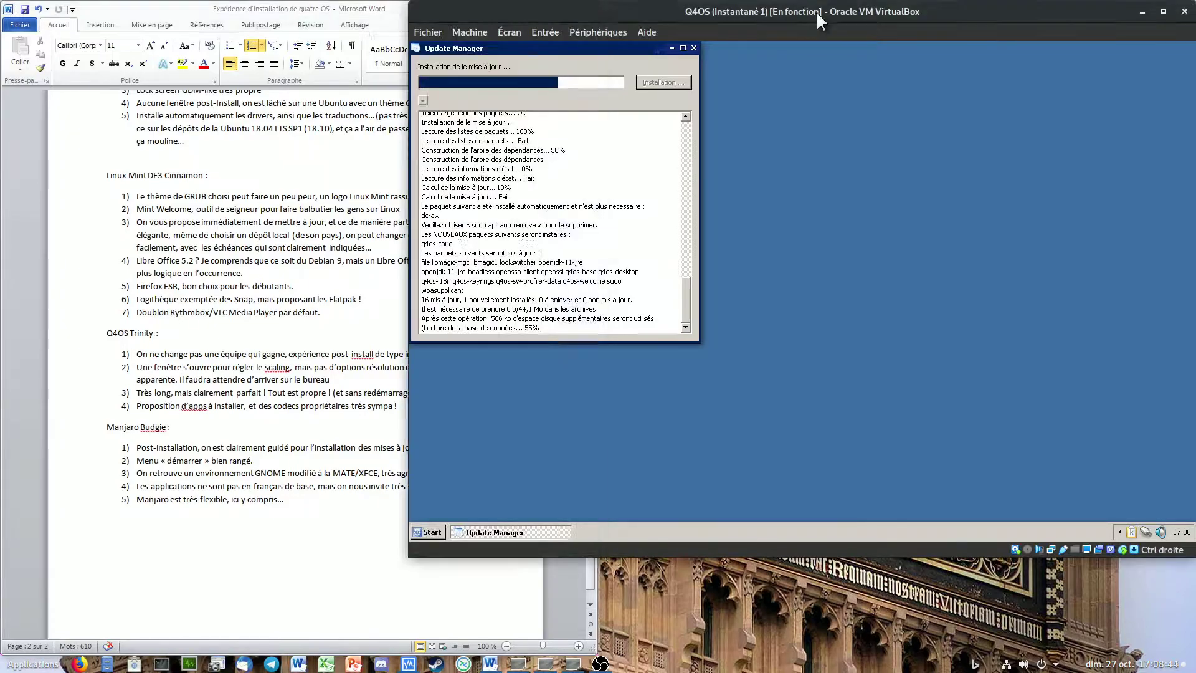
left_click(1148, 11)
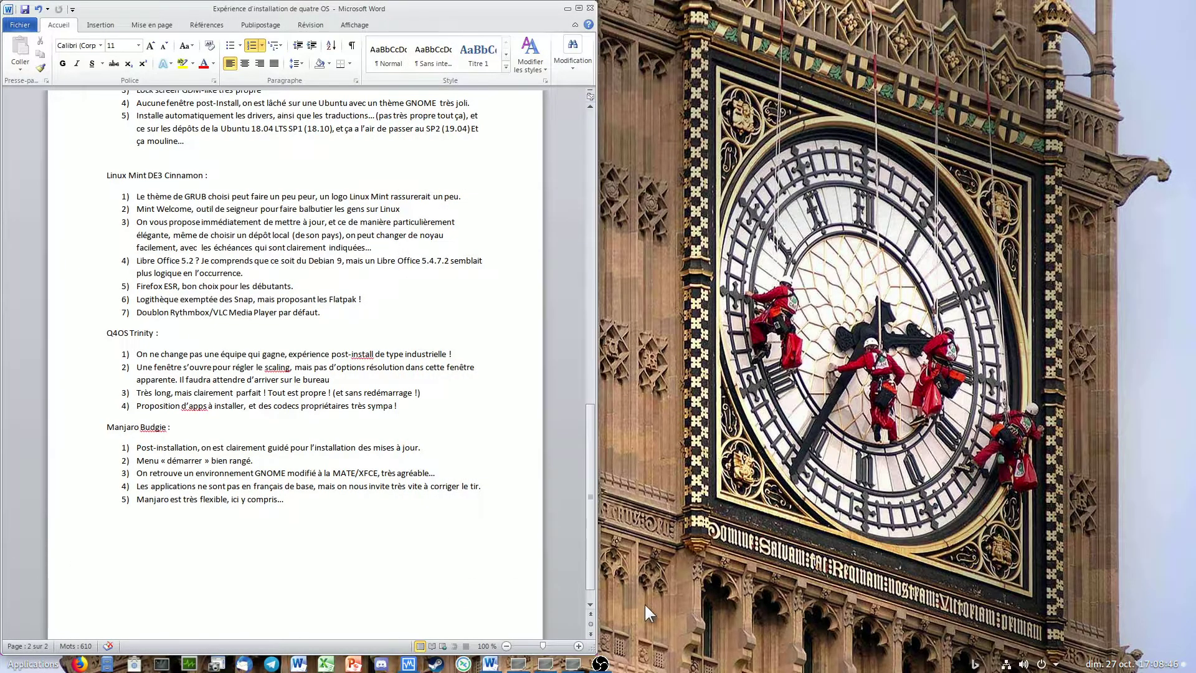
Step: Bring up the Manjaro Budgie virtual machine, enlarge its window, and log in with the account password
left_click(545, 664)
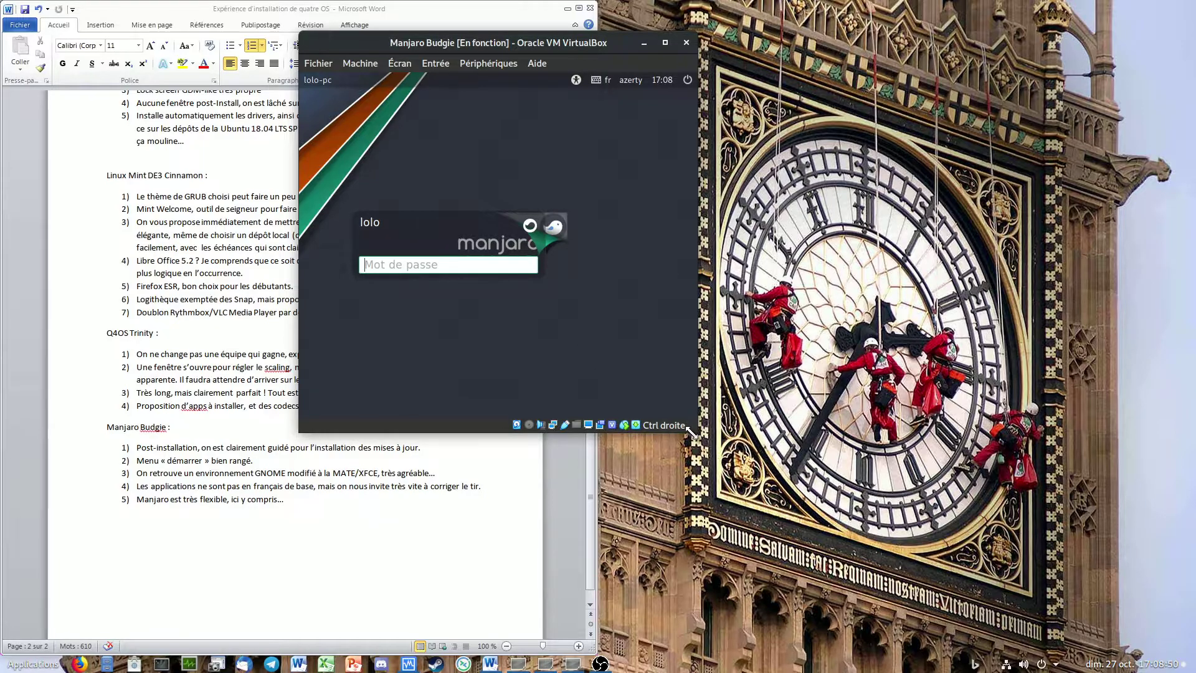
left_click_drag(690, 430, 1072, 539)
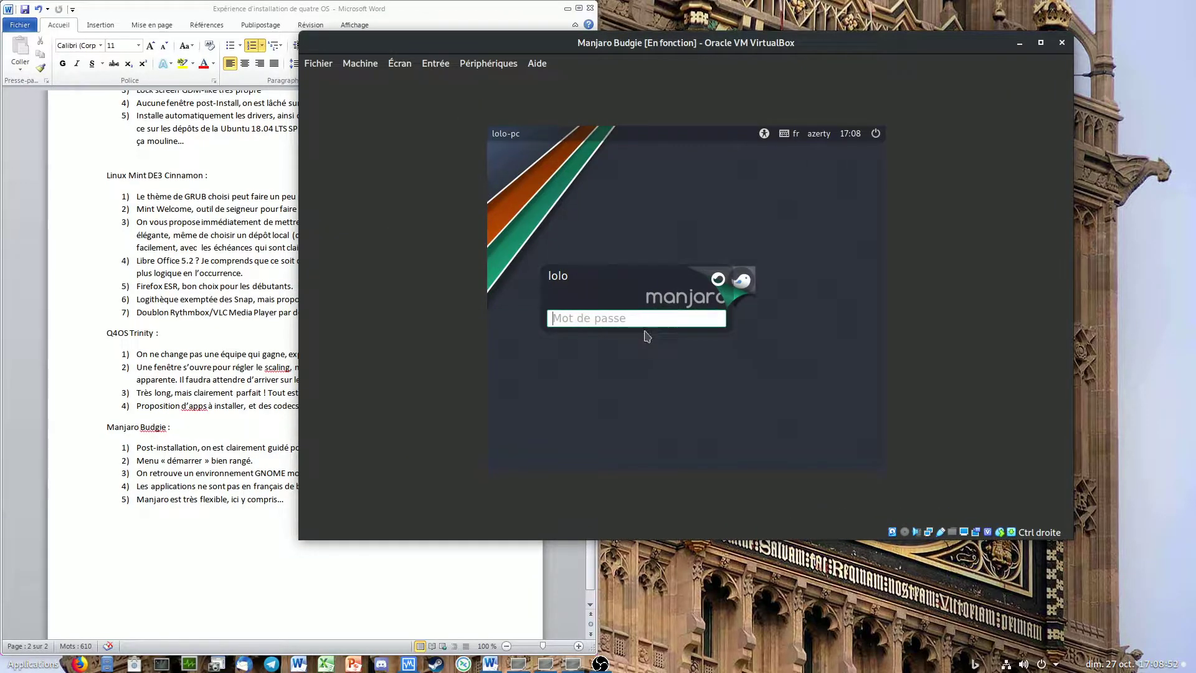
type("l")
key("Return")
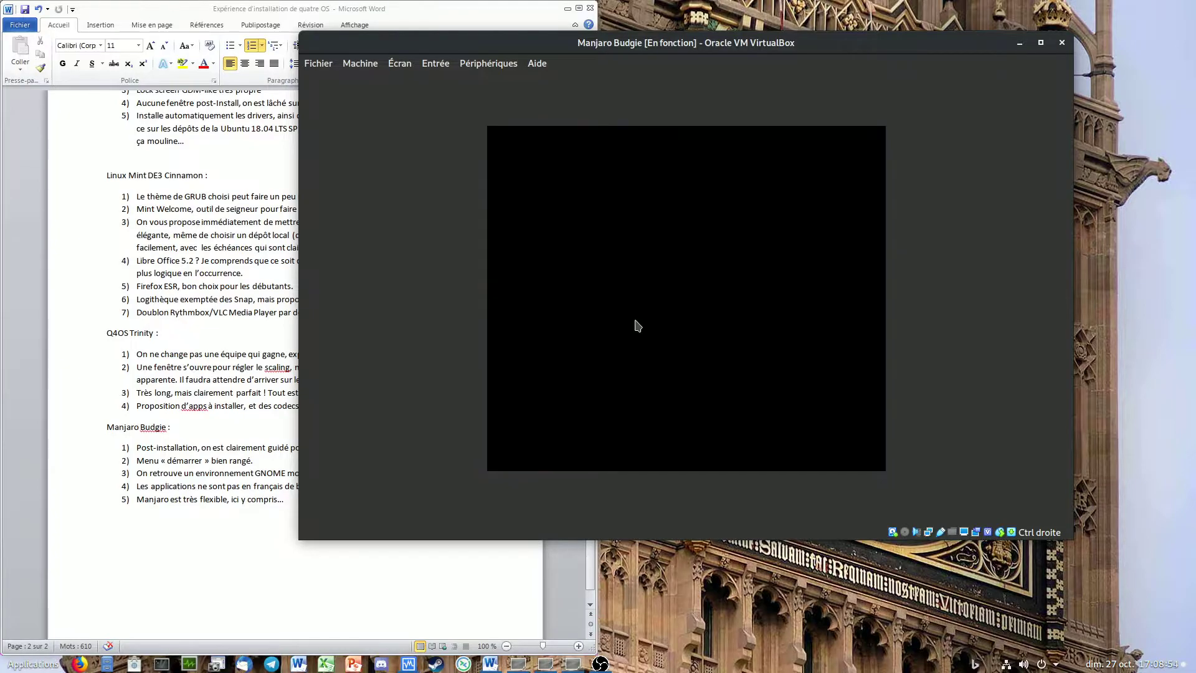
Step: Return the notes to their first page and reposition the Manjaro Budgie window to uncover more of the text
left_click(107, 387)
scroll(93, 421, "up", 6)
scroll(90, 424, "up", 15)
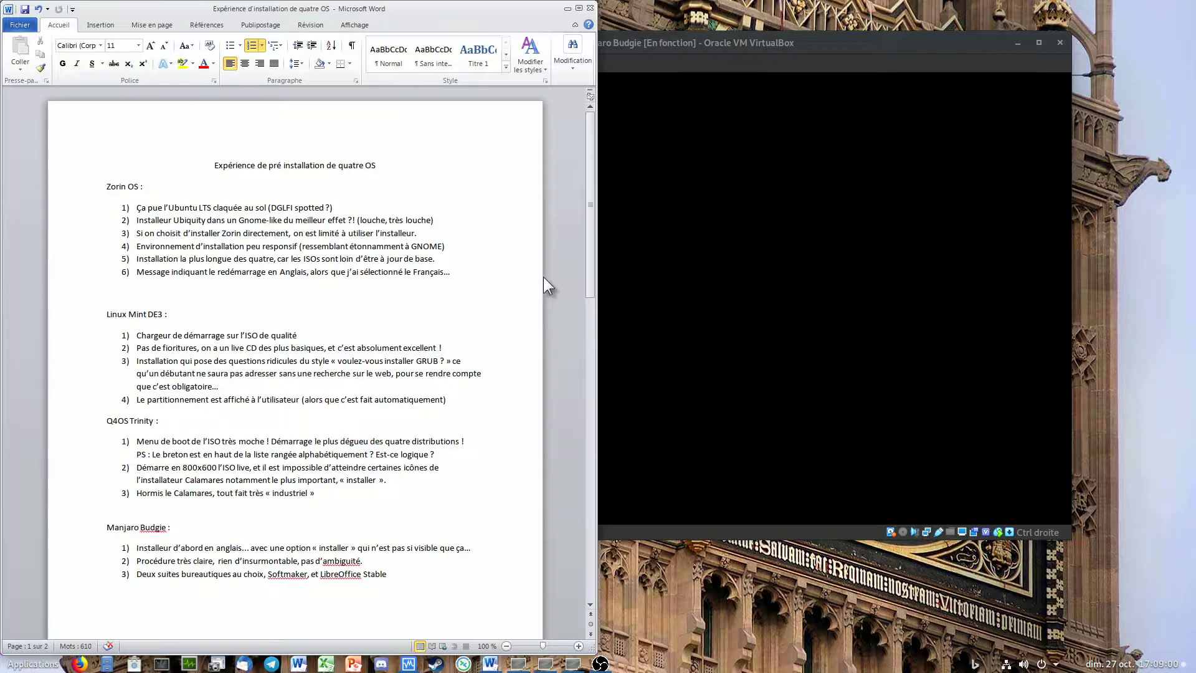
left_click(813, 44)
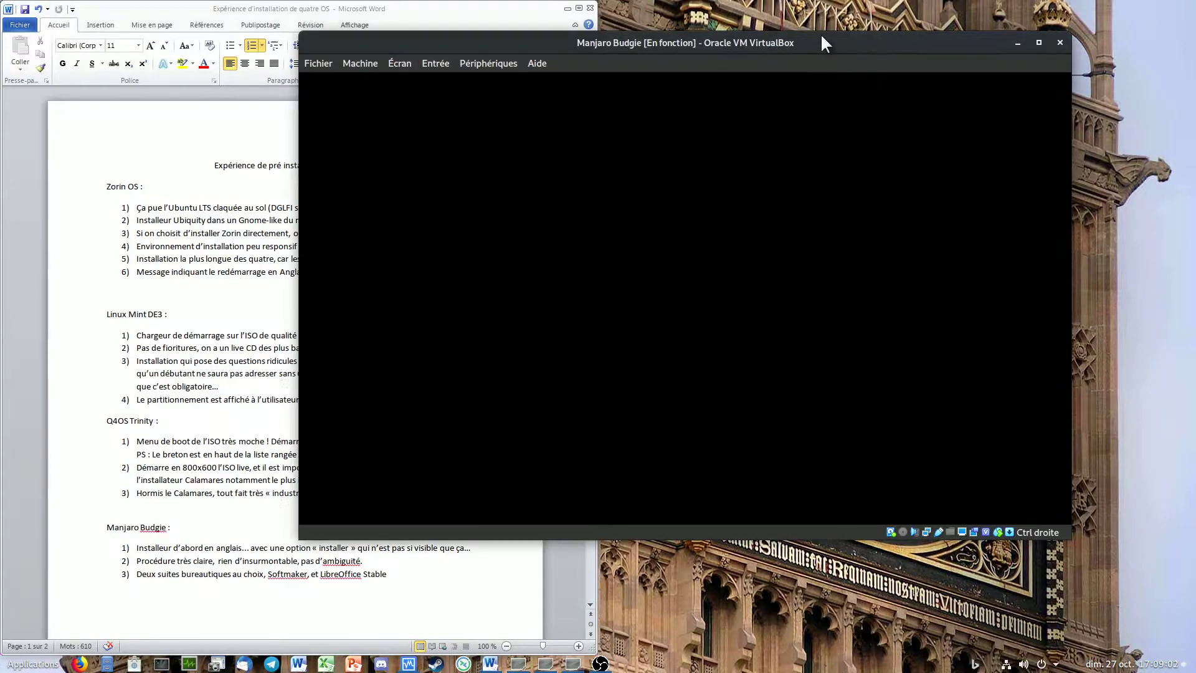
left_click_drag(813, 46, 922, 39)
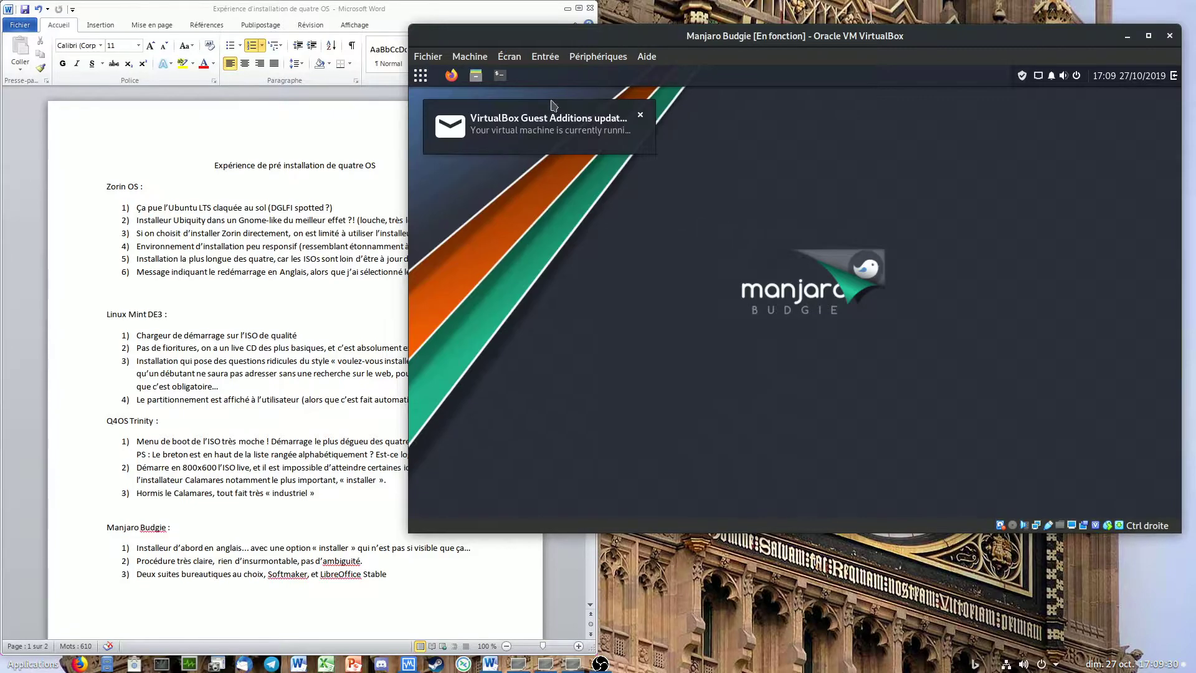
Step: Dismiss the VirtualBox Guest Additions notification and browse the Manjaro application categories from Bureautique to Autre
left_click(642, 120)
left_click(419, 77)
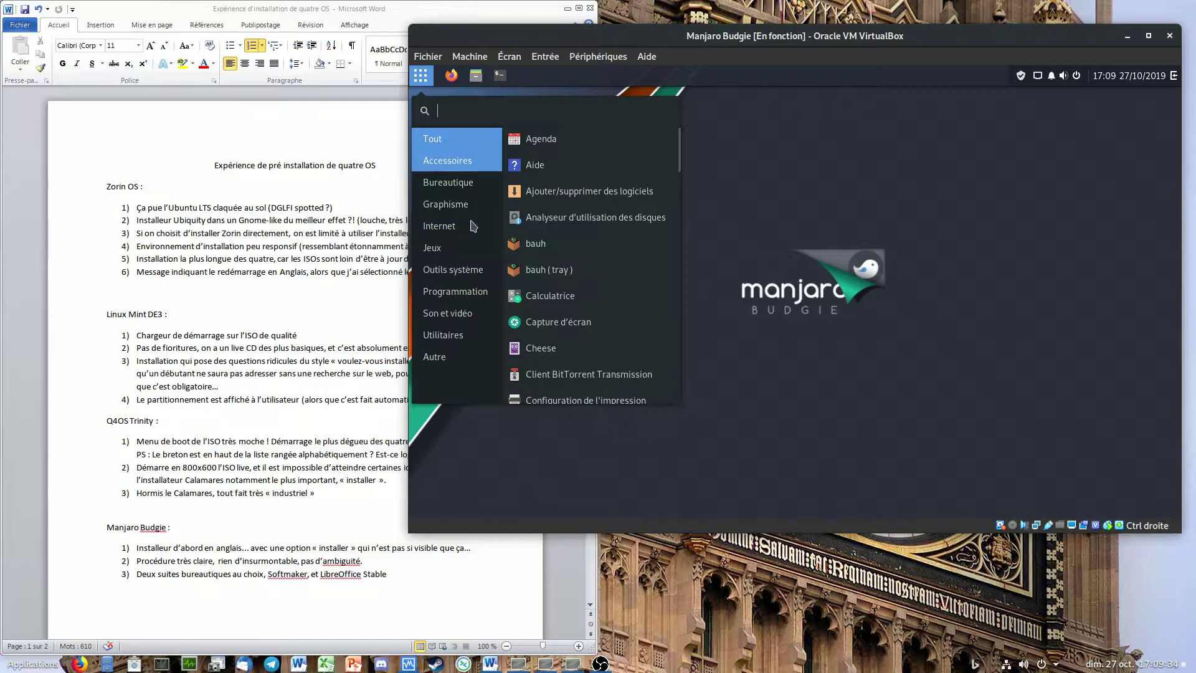
left_click(470, 187)
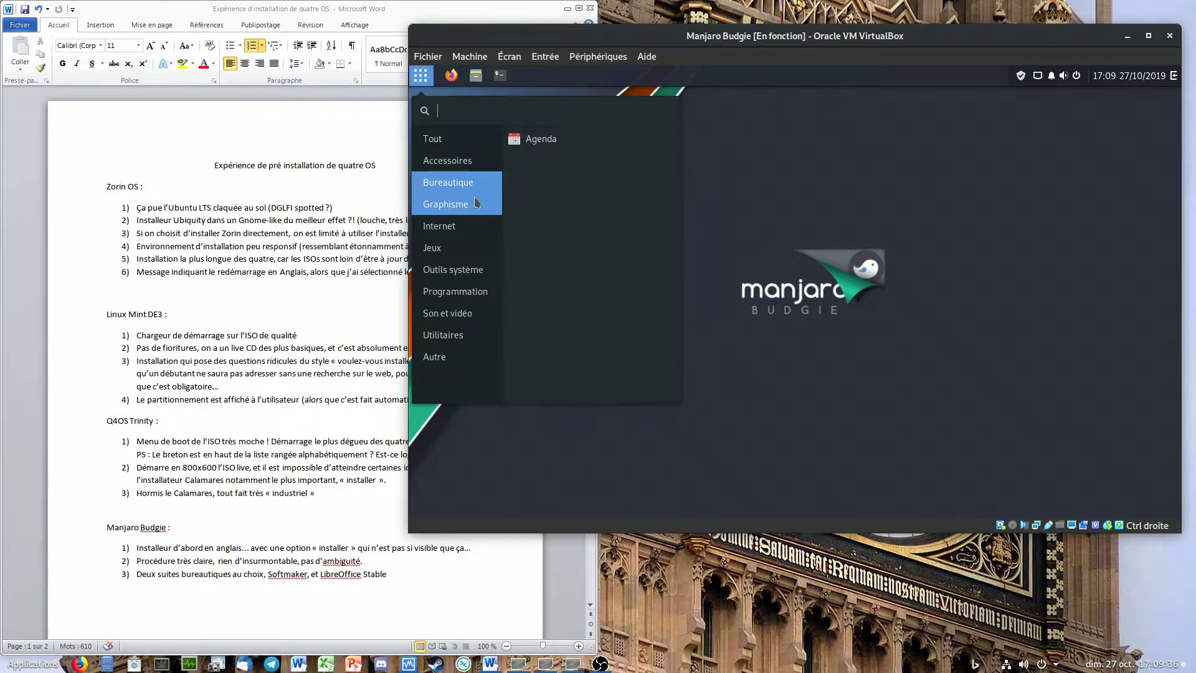
left_click(474, 204)
left_click(463, 231)
left_click(463, 250)
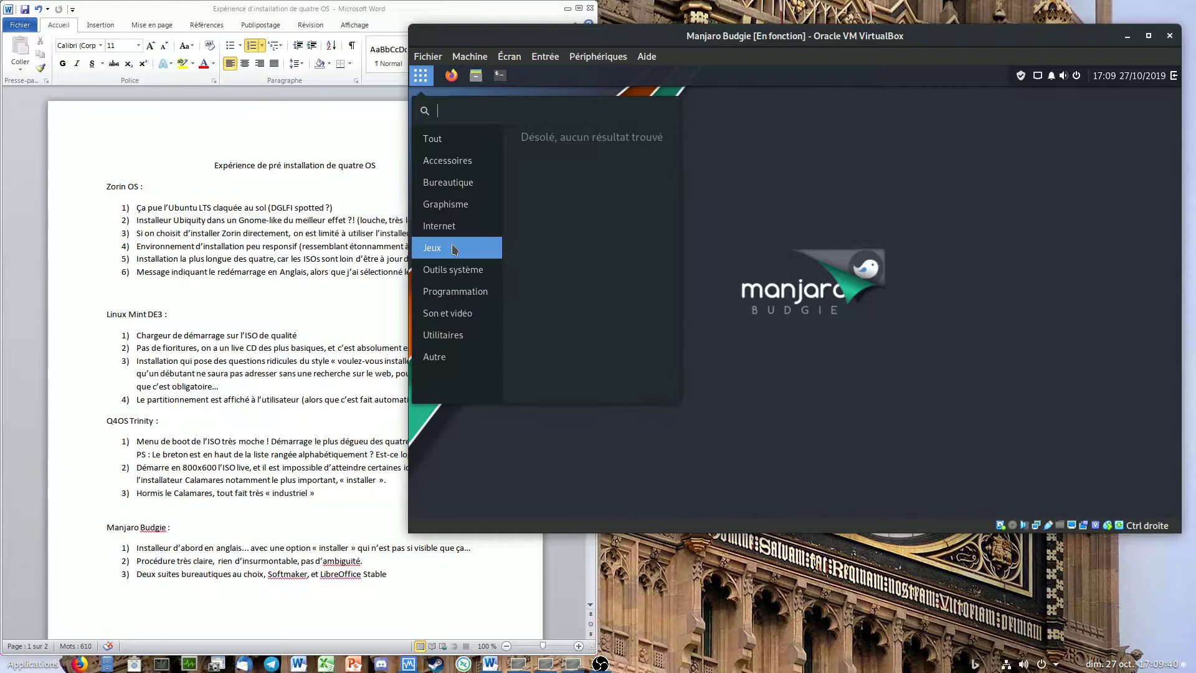
left_click(475, 279)
left_click(462, 300)
left_click(459, 313)
left_click(479, 337)
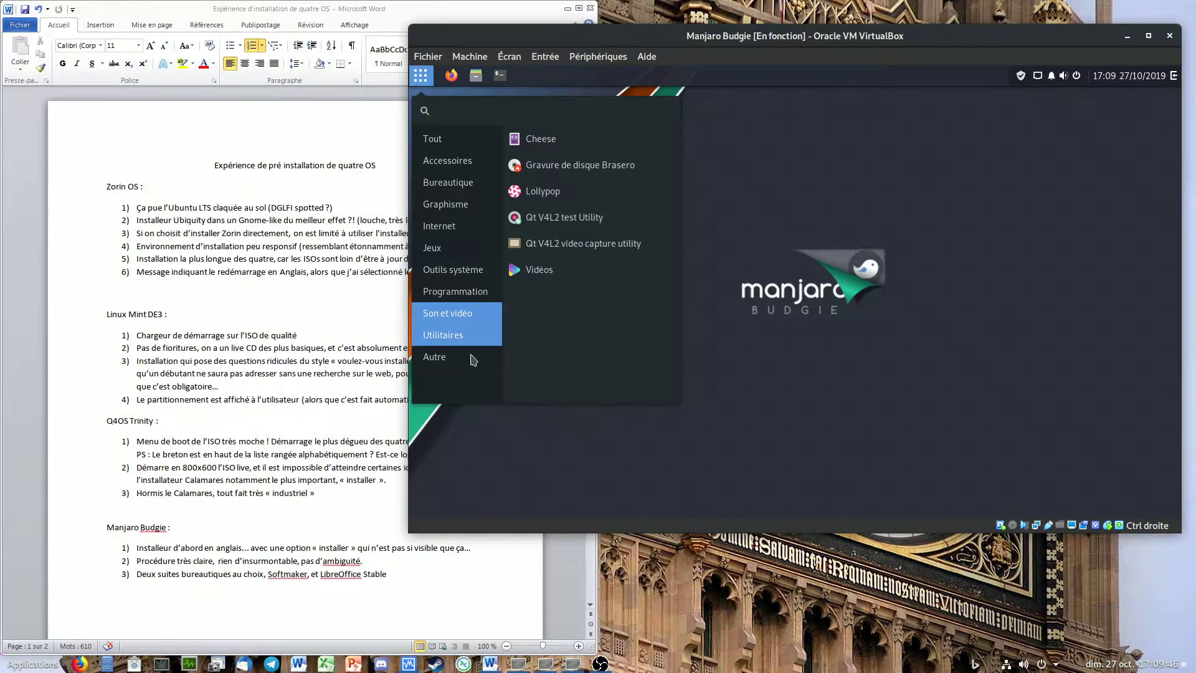
left_click(474, 359)
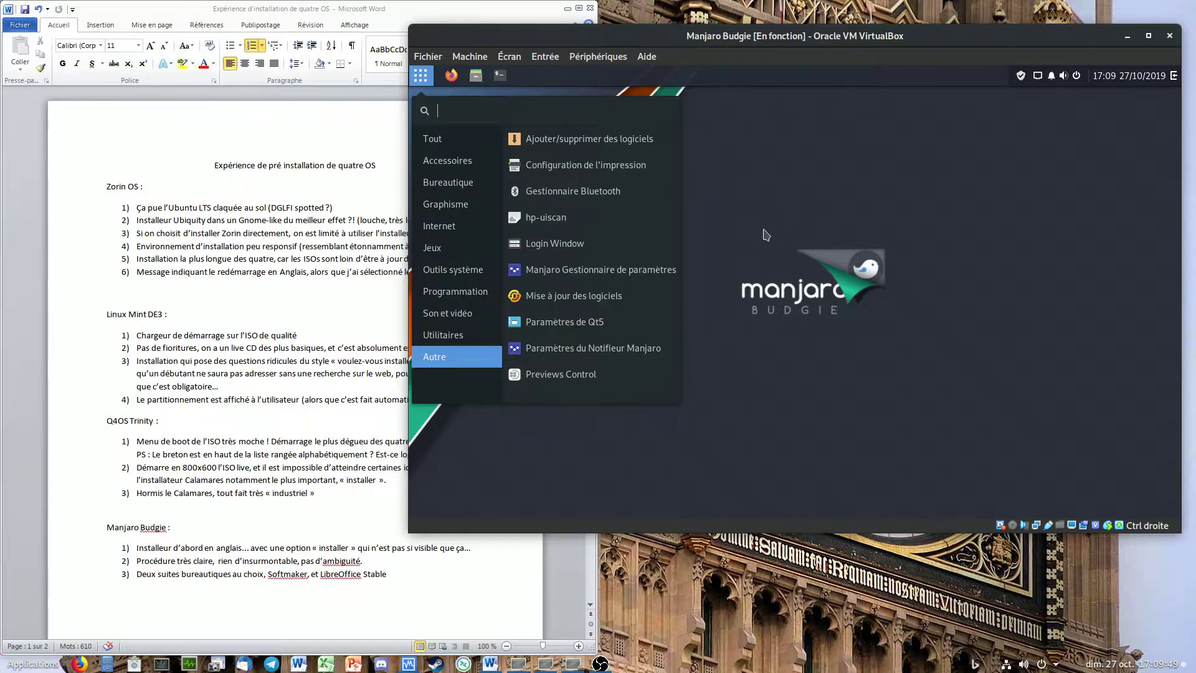
left_click(721, 217)
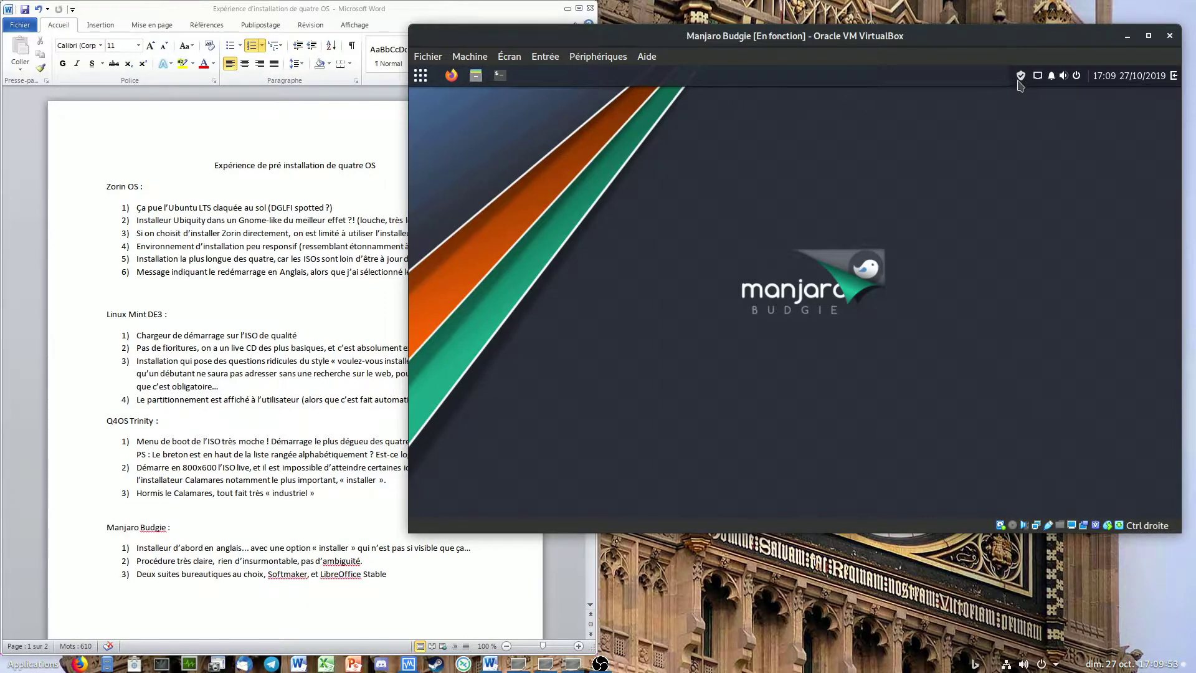
Step: Open Manjaro's package manager from the system update indicator and bring up the applications list
right_click(1022, 76)
left_click(1023, 84)
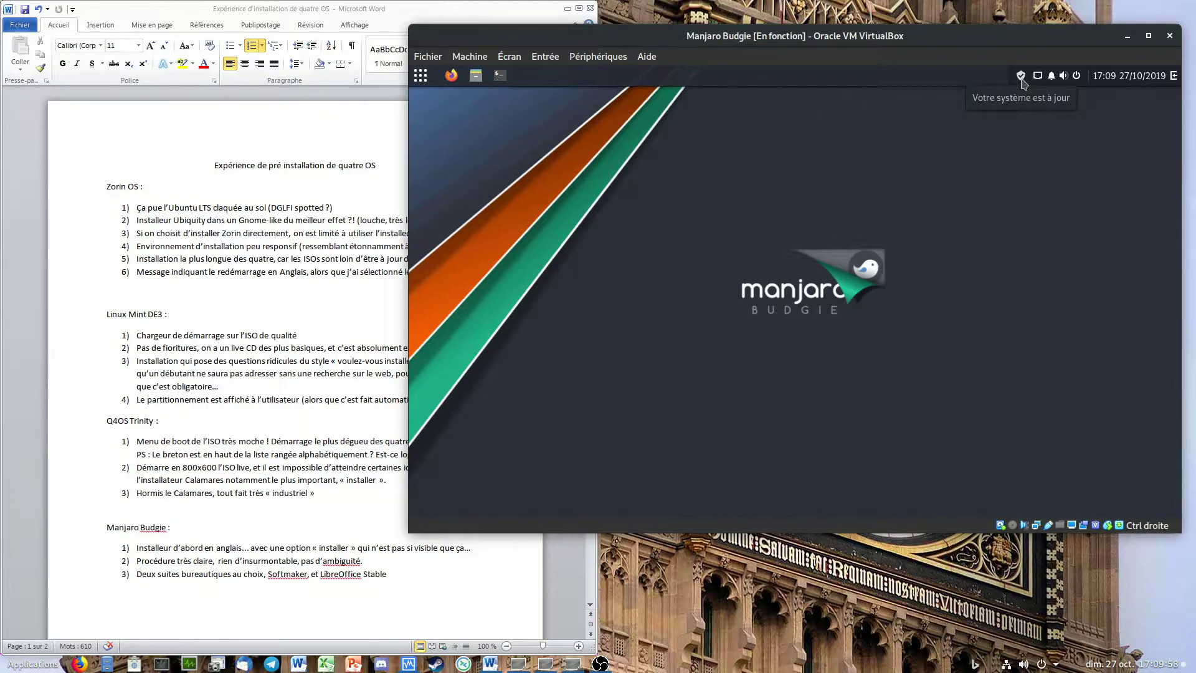
right_click(1022, 80)
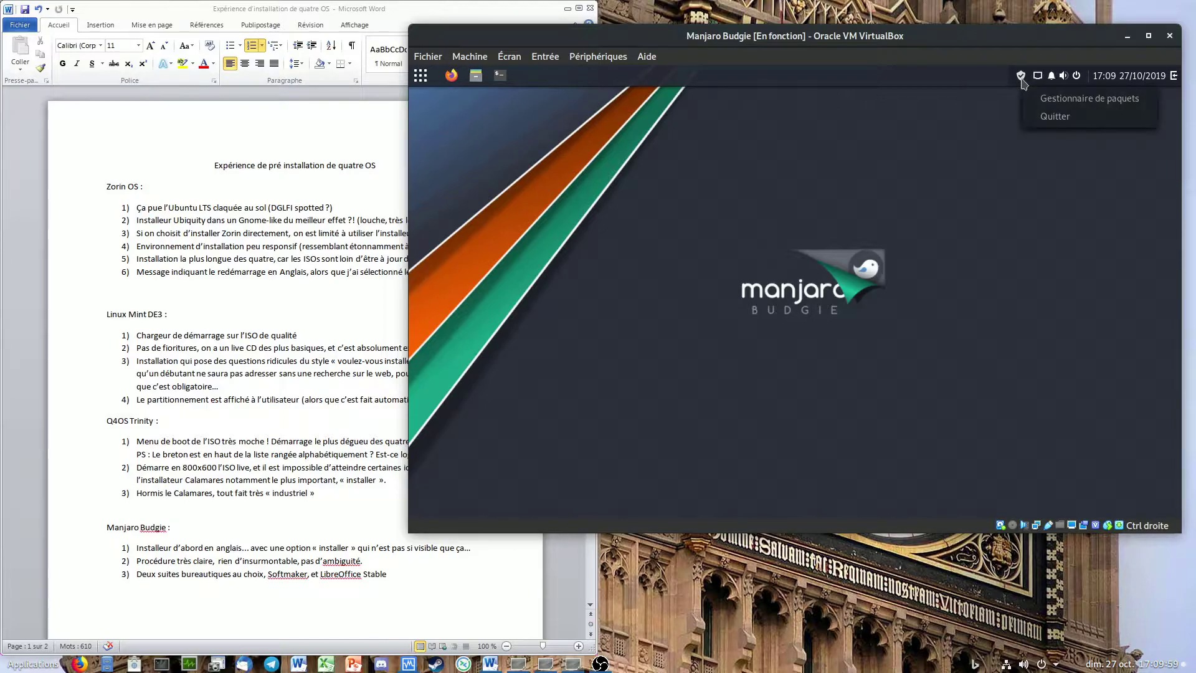
left_click(1057, 105)
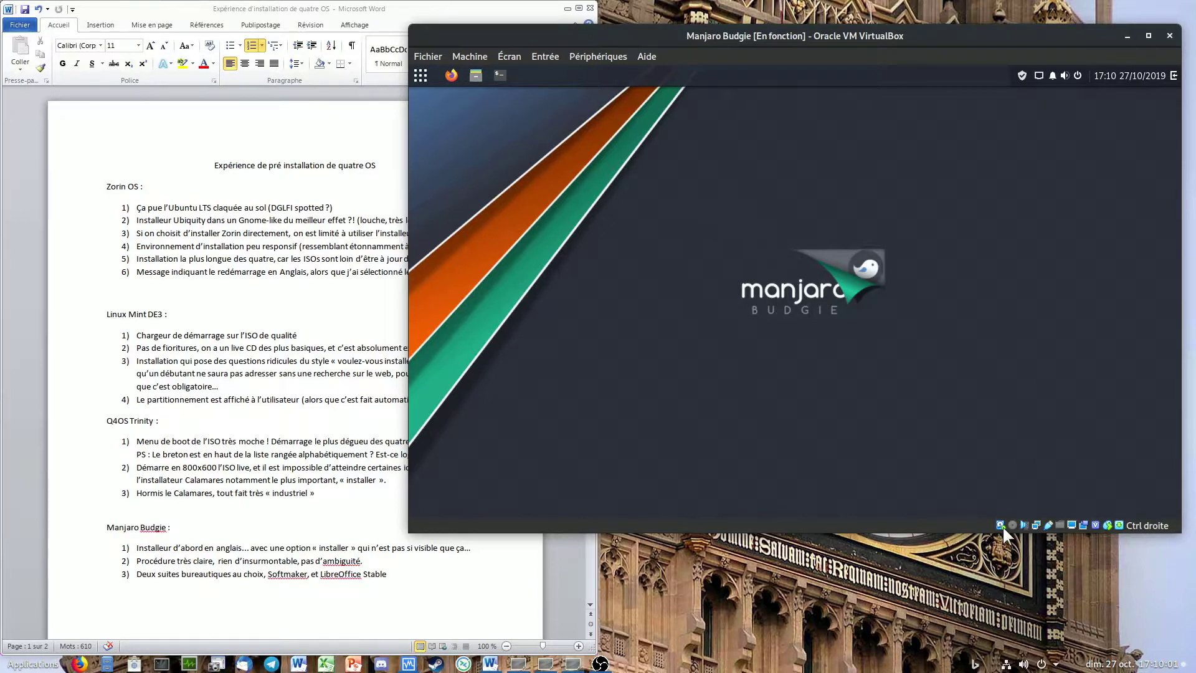
mouse_move(1003, 525)
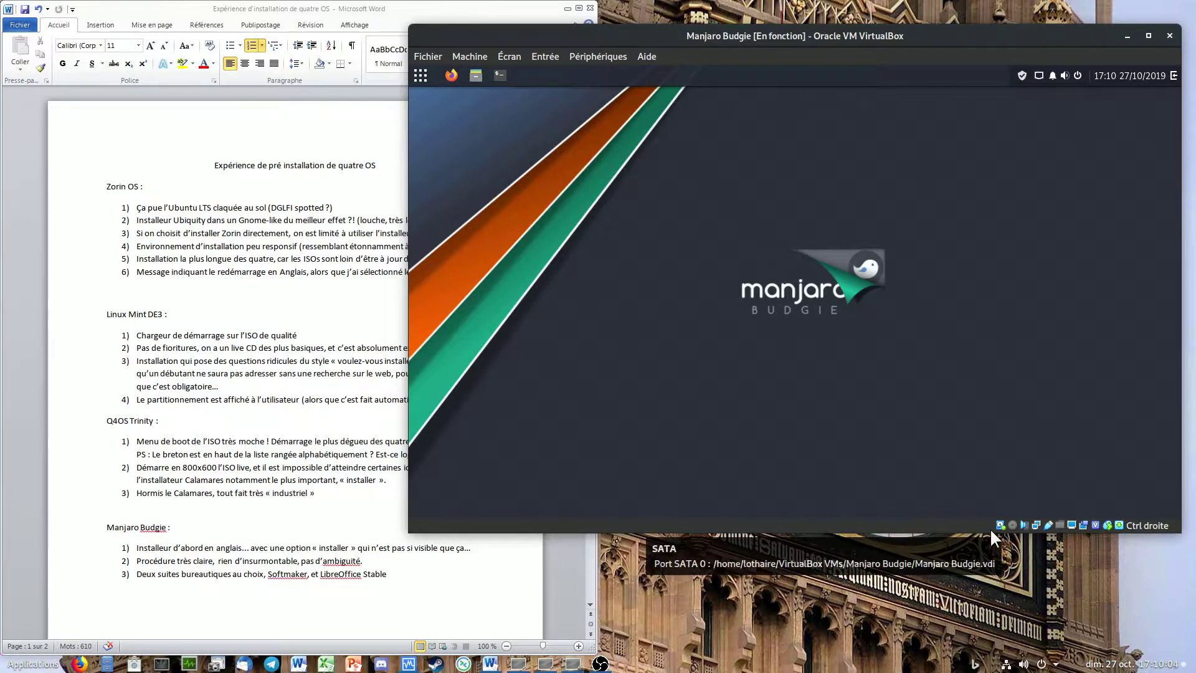
left_click(426, 74)
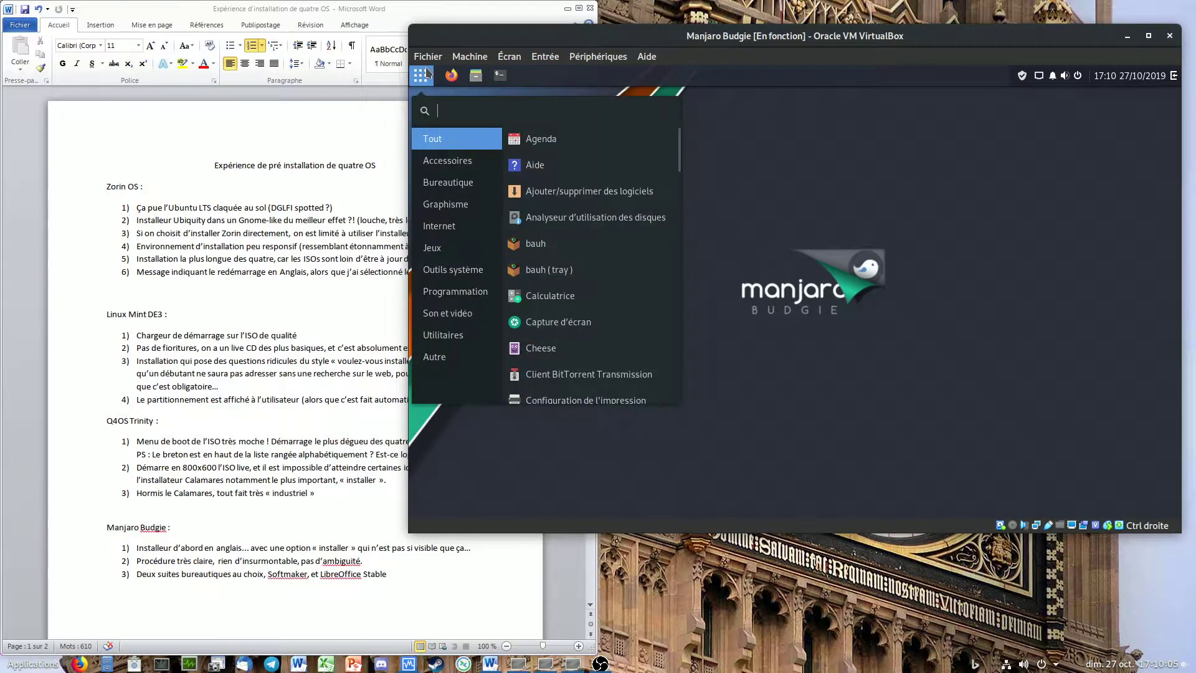
Step: Pause the Zorin OS virtual machine, minimize it, and return to Manjaro Budgie's package manager
left_click(516, 666)
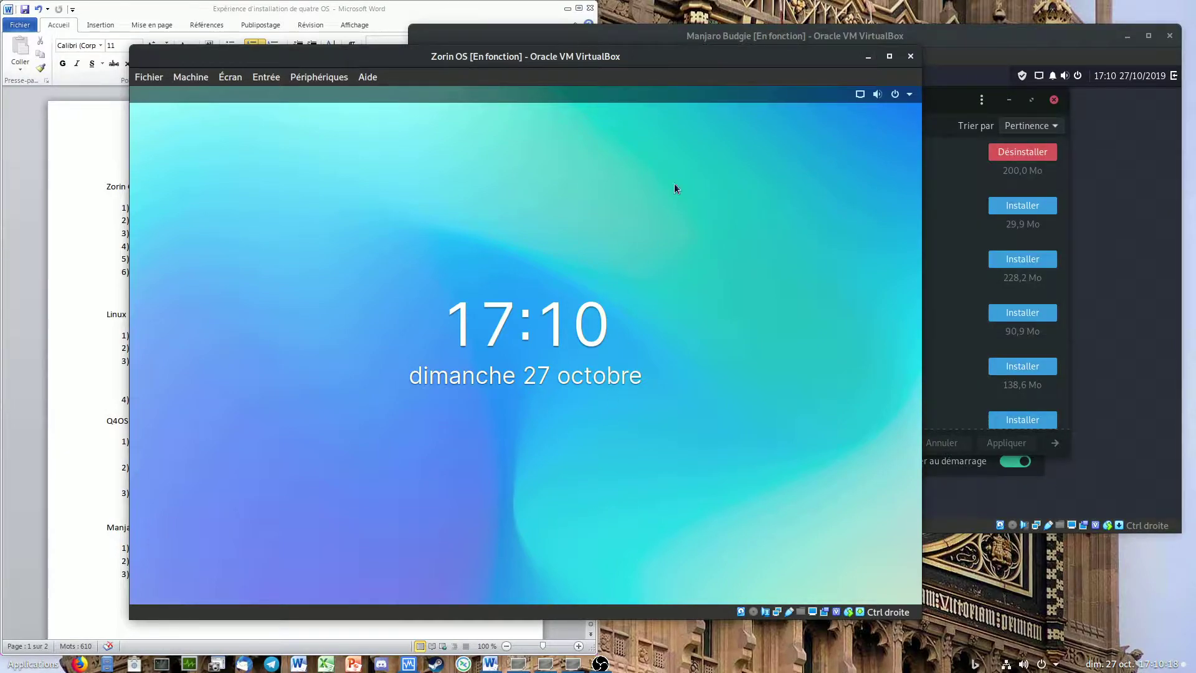
left_click(155, 71)
mouse_move(180, 74)
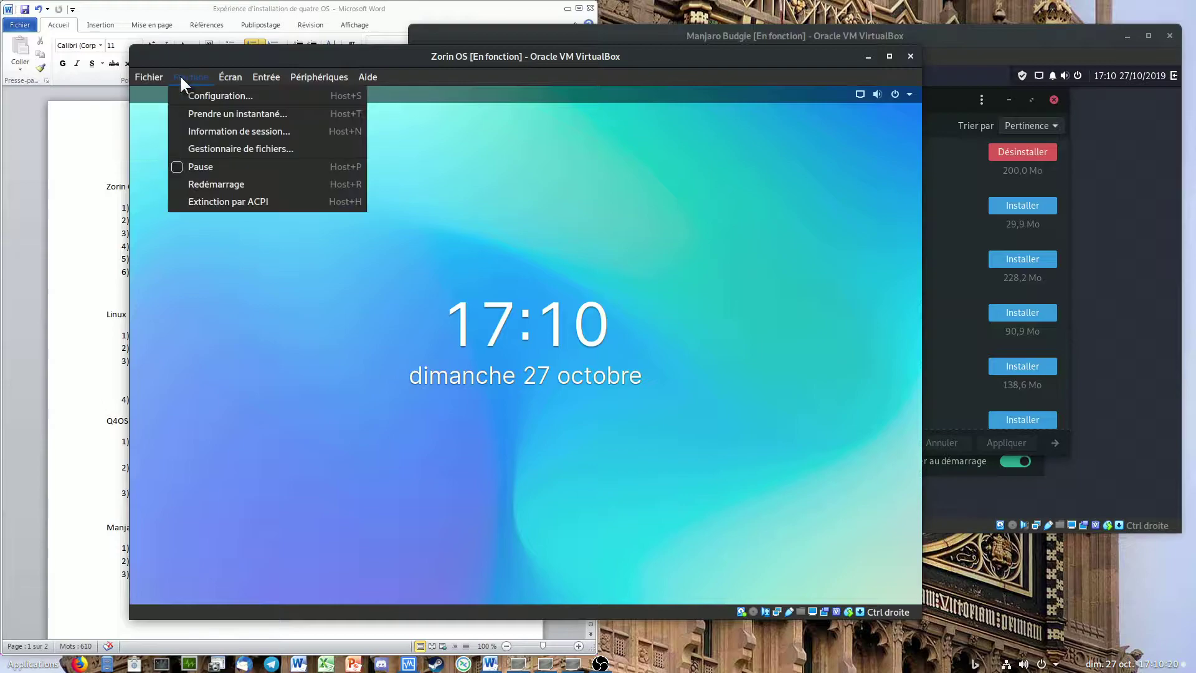
left_click(211, 168)
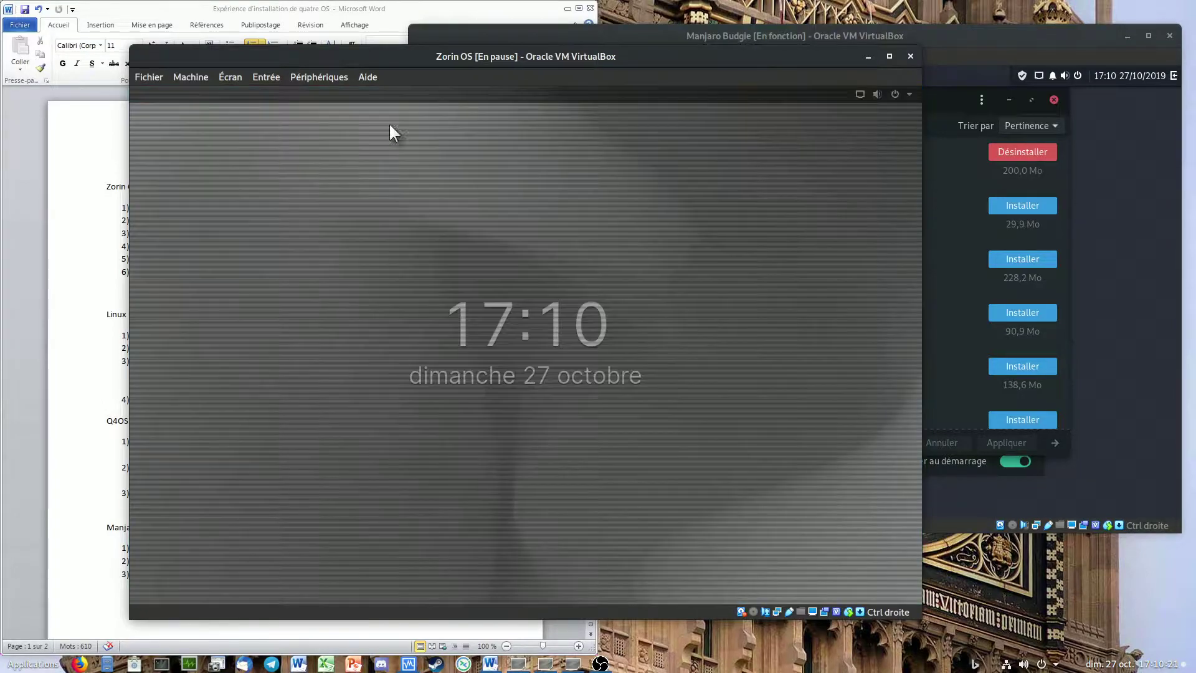
left_click(868, 56)
left_click(929, 101)
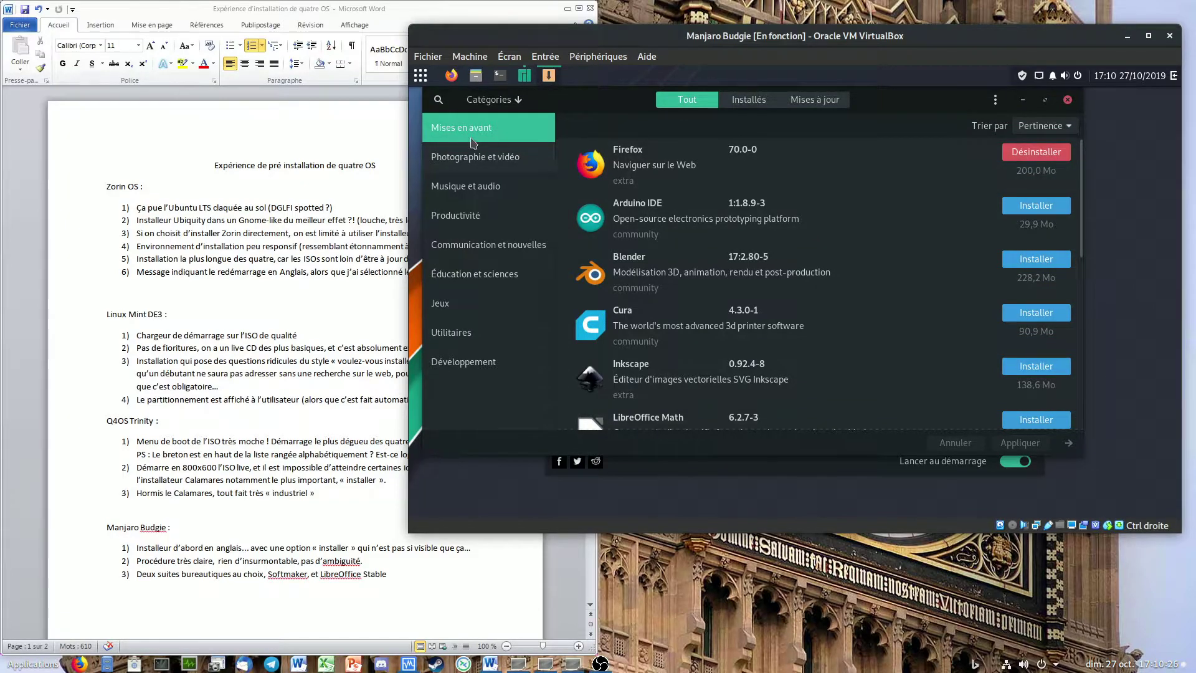
Step: Browse the package manager's featured applications and the categories from Photographie et vidéo through Communication et nouvelles
scroll(759, 257, "down", 5)
scroll(759, 256, "down", 2)
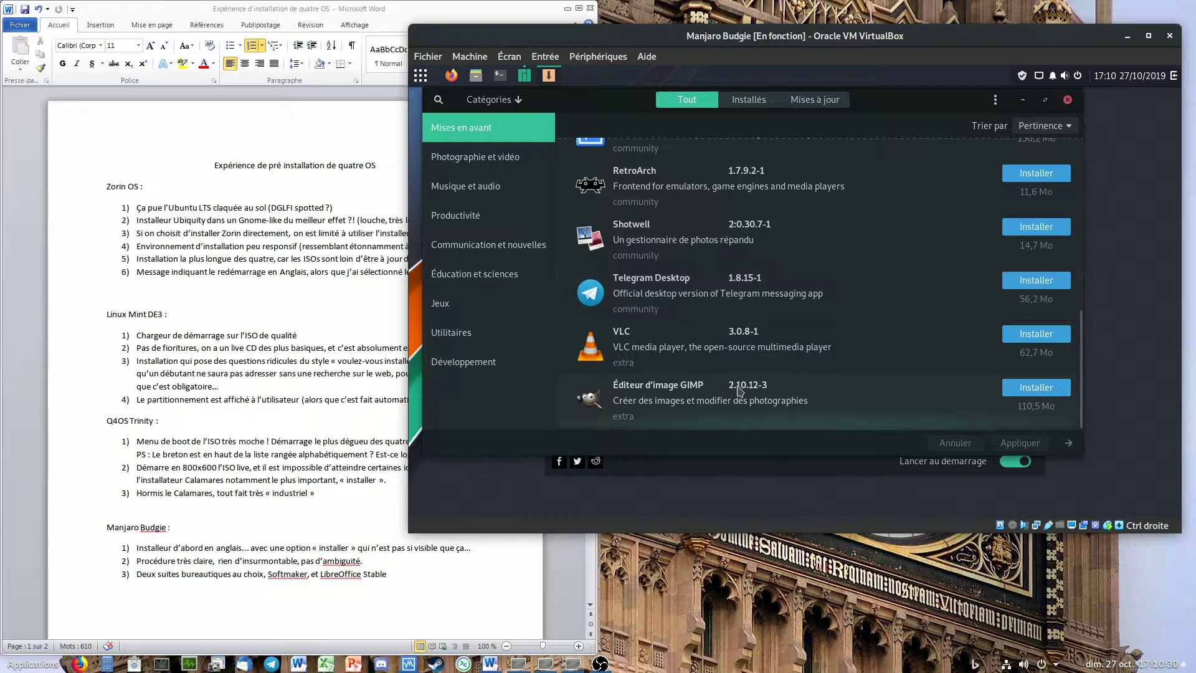
scroll(754, 389, "up", 3)
scroll(795, 327, "up", 4)
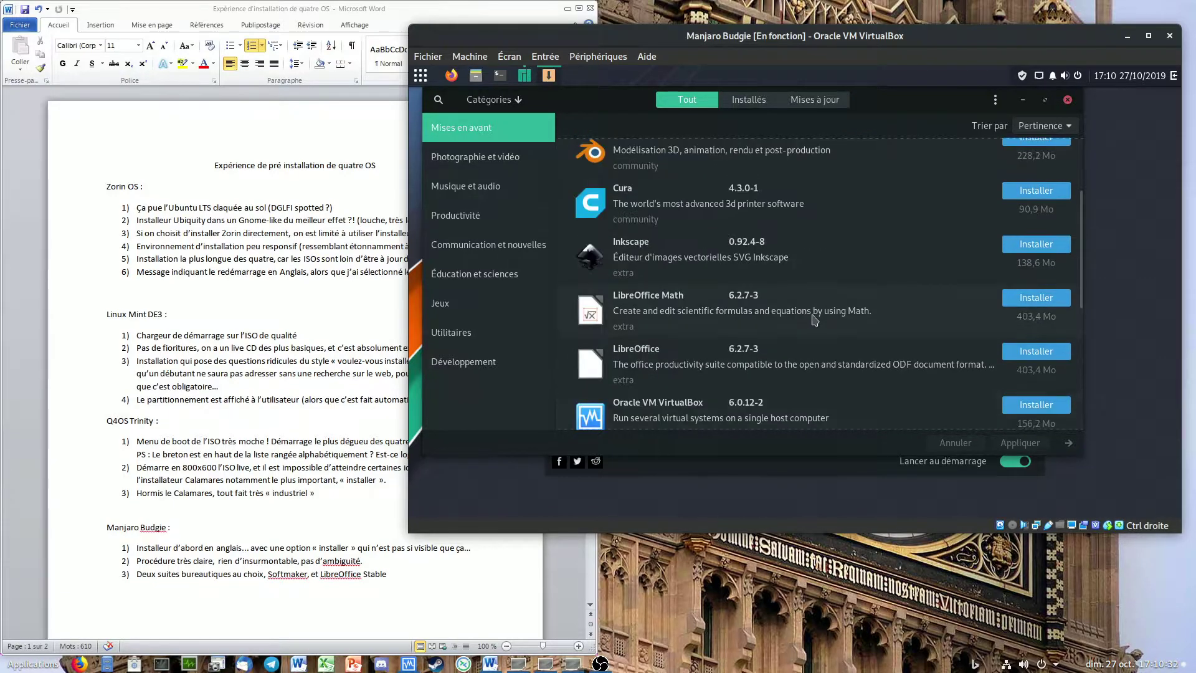
left_click(502, 165)
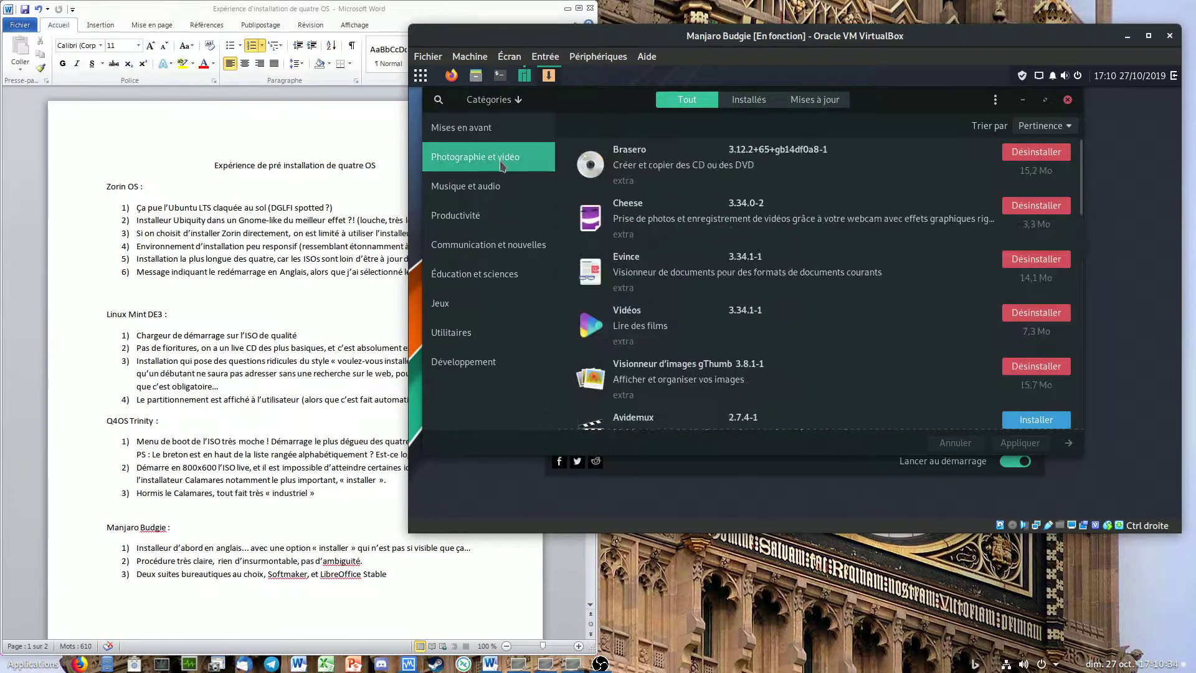
left_click(489, 189)
left_click(485, 215)
left_click(484, 245)
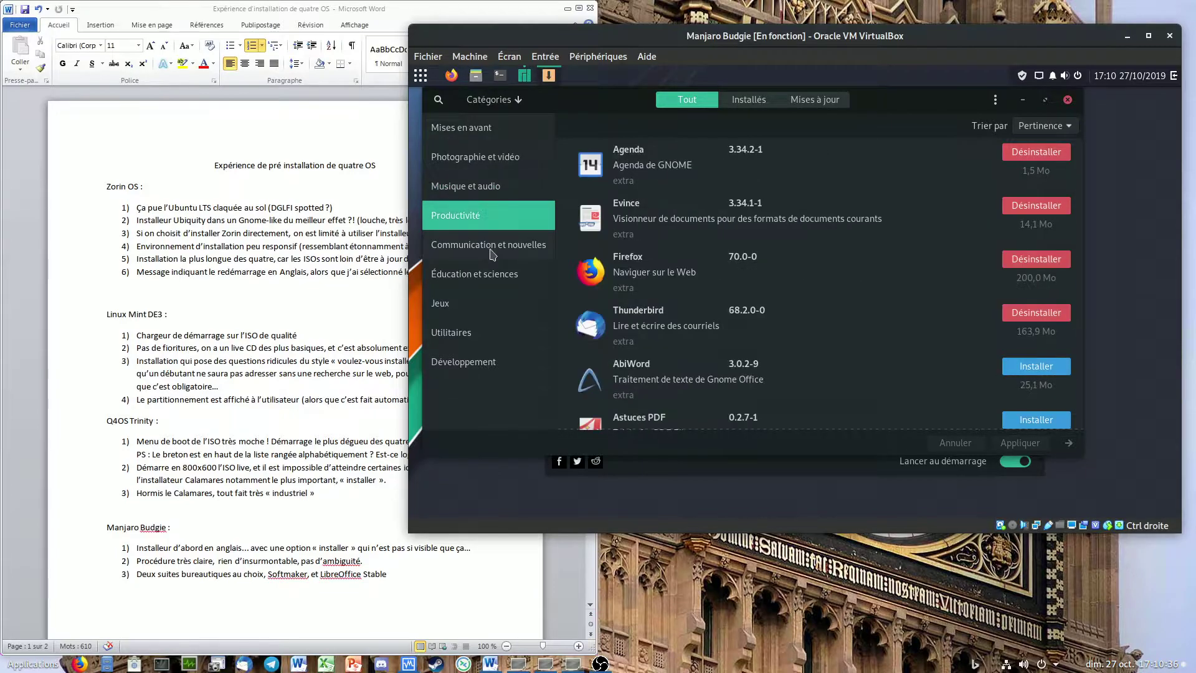
Step: Examine the Éducation et sciences applications, including the Xcas package details, and open the Jeux category
left_click(483, 276)
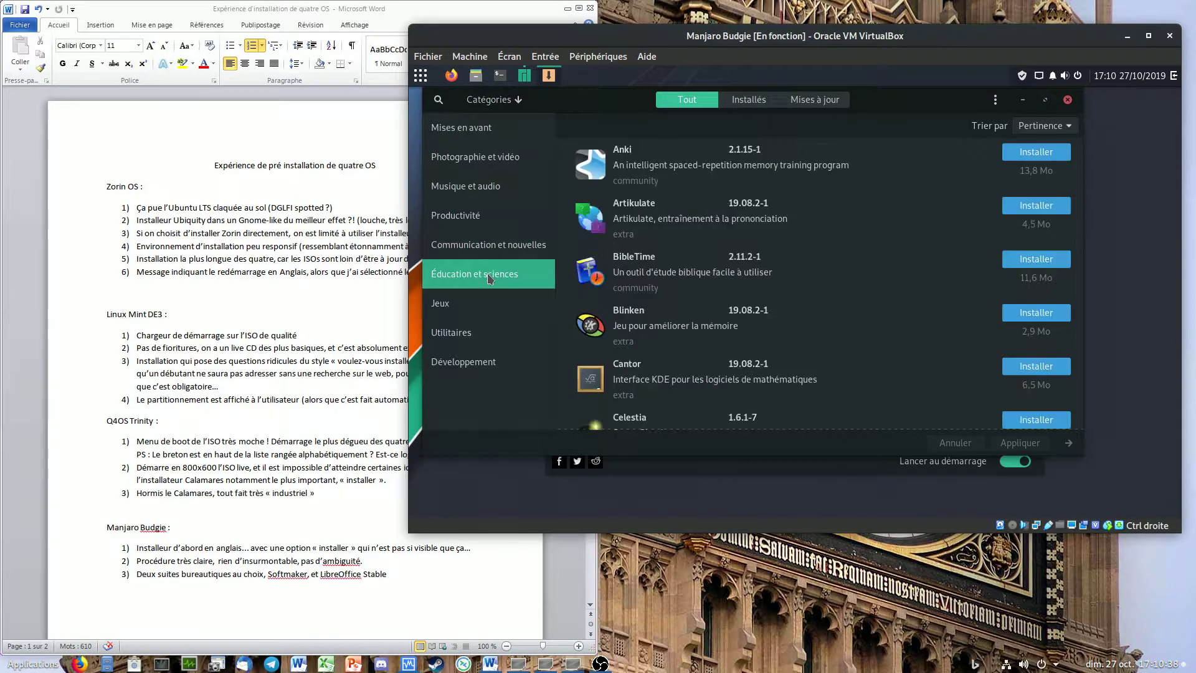
scroll(667, 269, "down", 15)
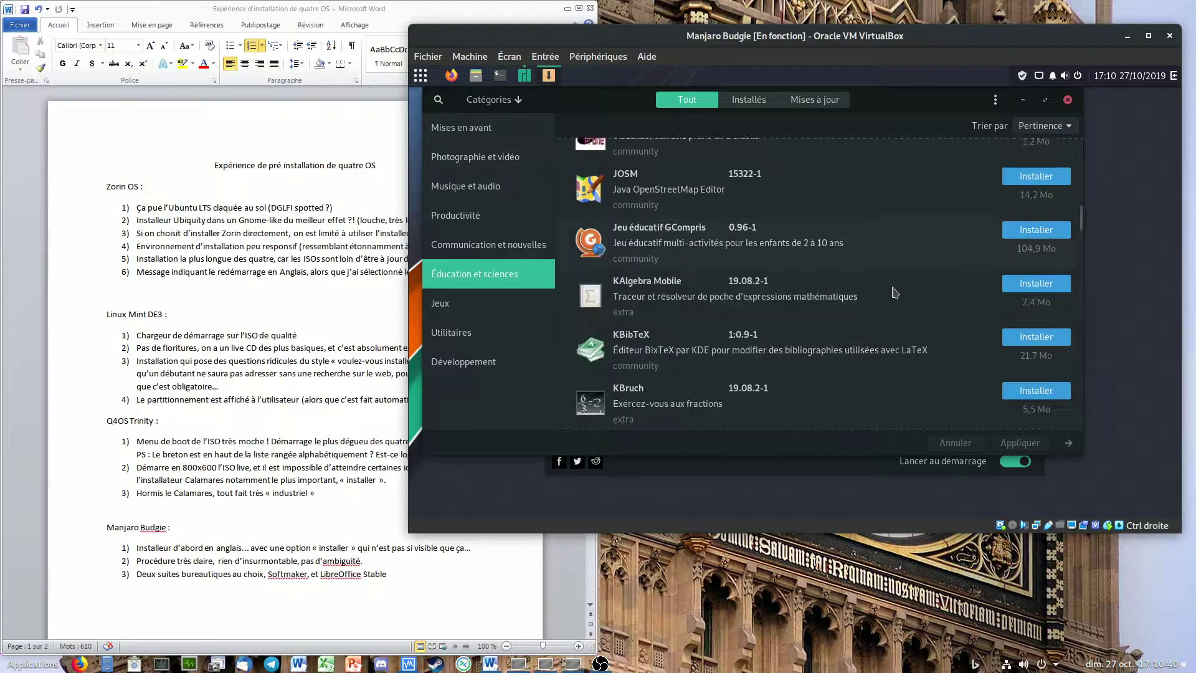
scroll(924, 304, "down", 5)
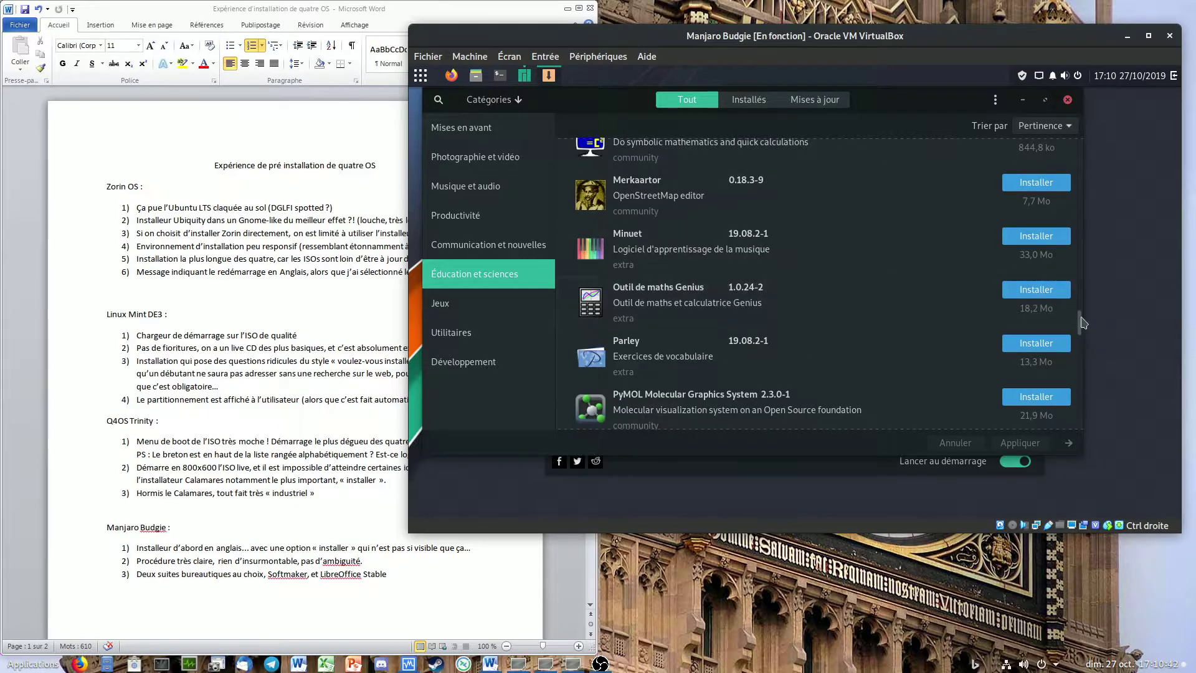
scroll(1072, 386, "down", 5)
scroll(1070, 387, "down", 5)
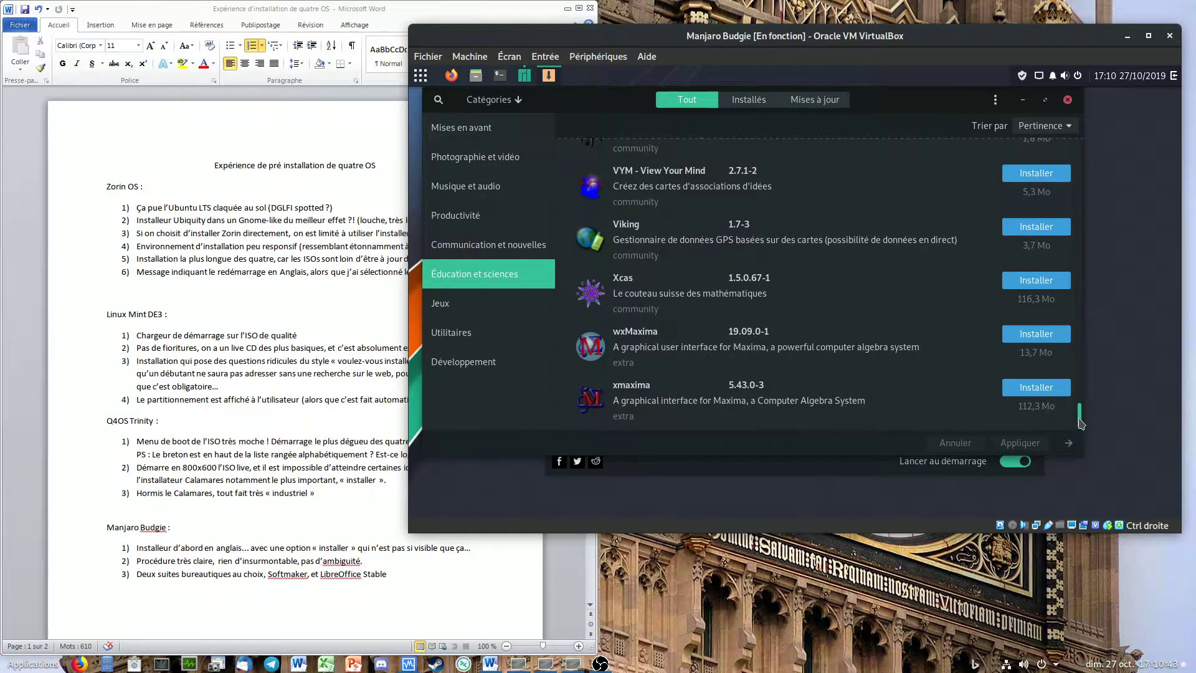
scroll(1080, 418, "up", 5)
scroll(1079, 417, "down", 5)
left_click(832, 285)
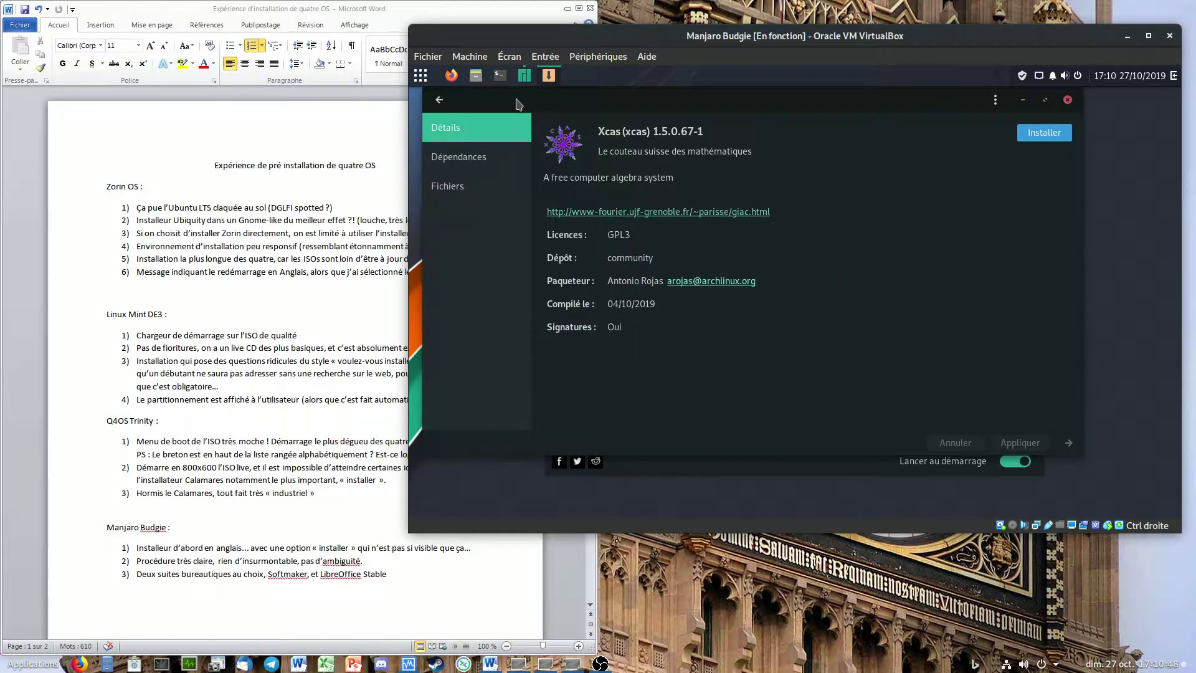
left_click(439, 99)
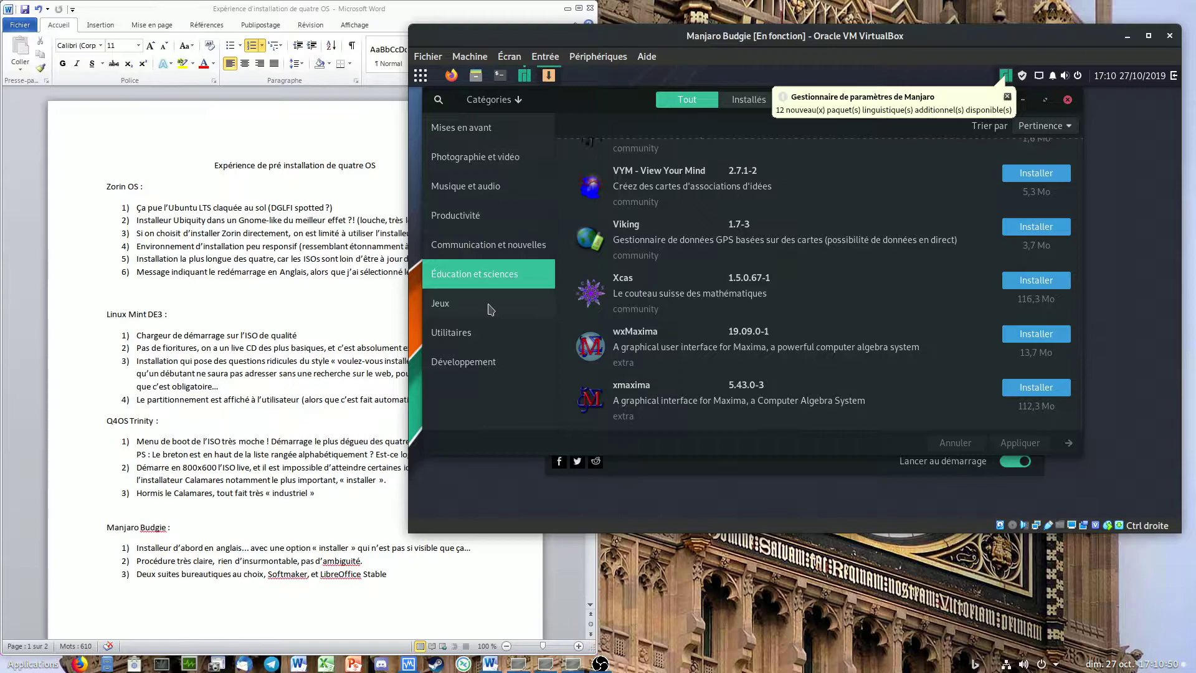
left_click(511, 312)
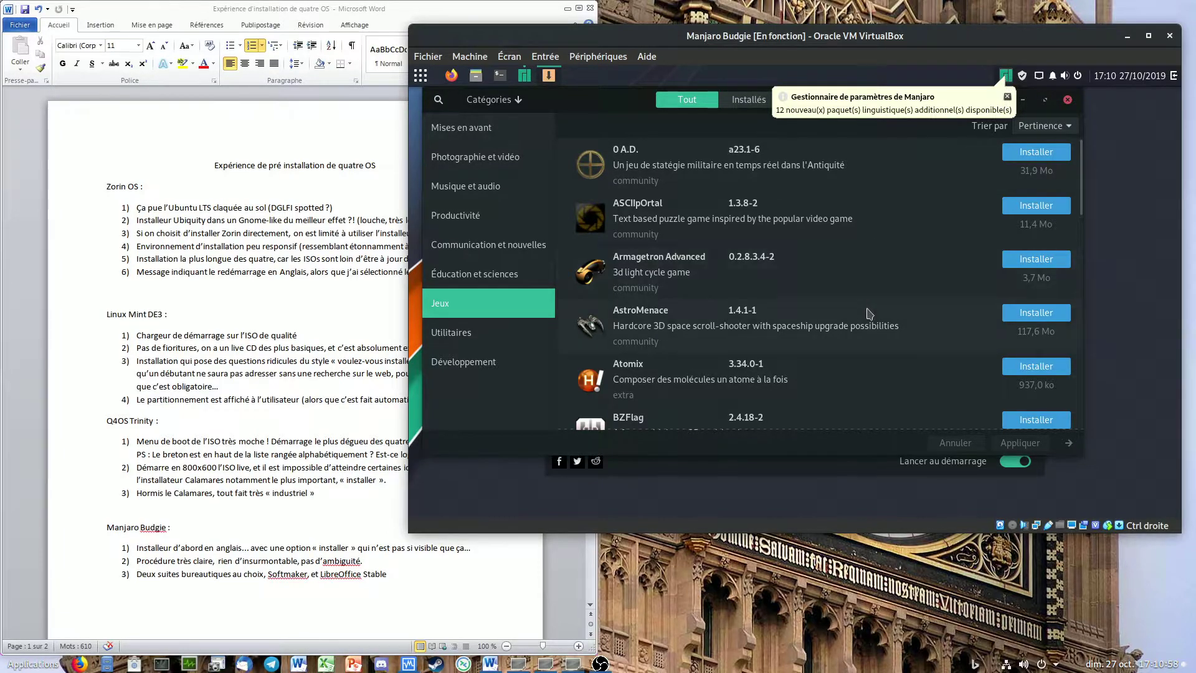
Step: Look through the games listed in the Jeux category
scroll(869, 308, "down", 6)
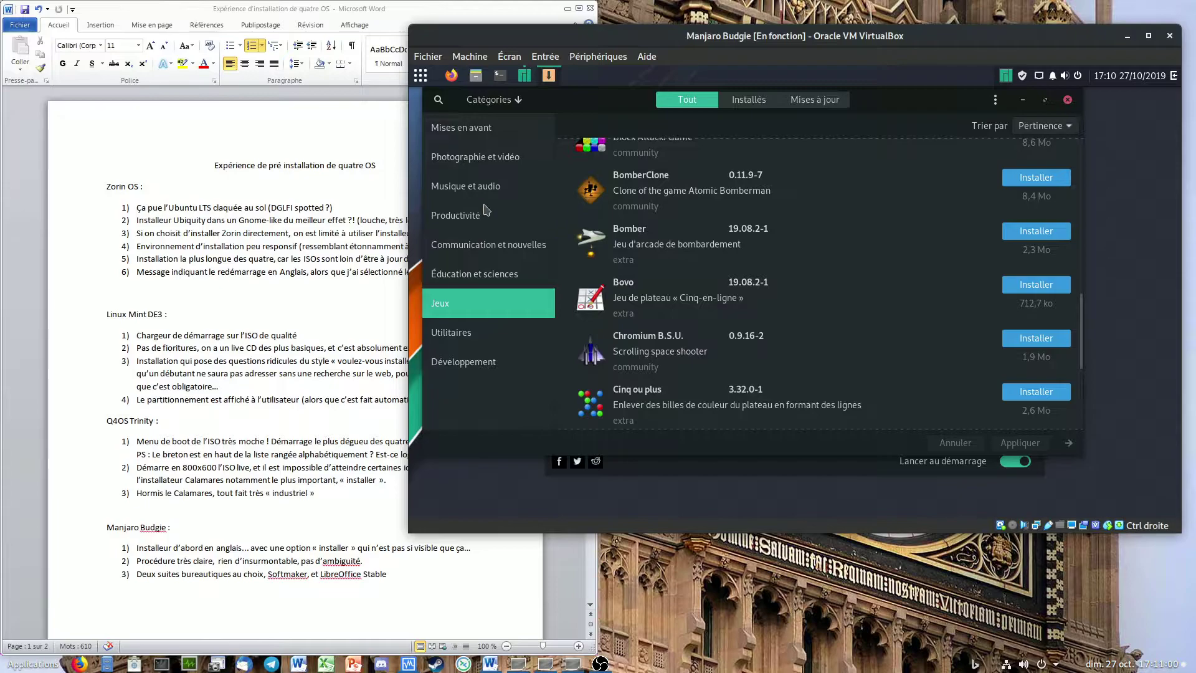
scroll(779, 328, "down", 10)
scroll(779, 328, "down", 15)
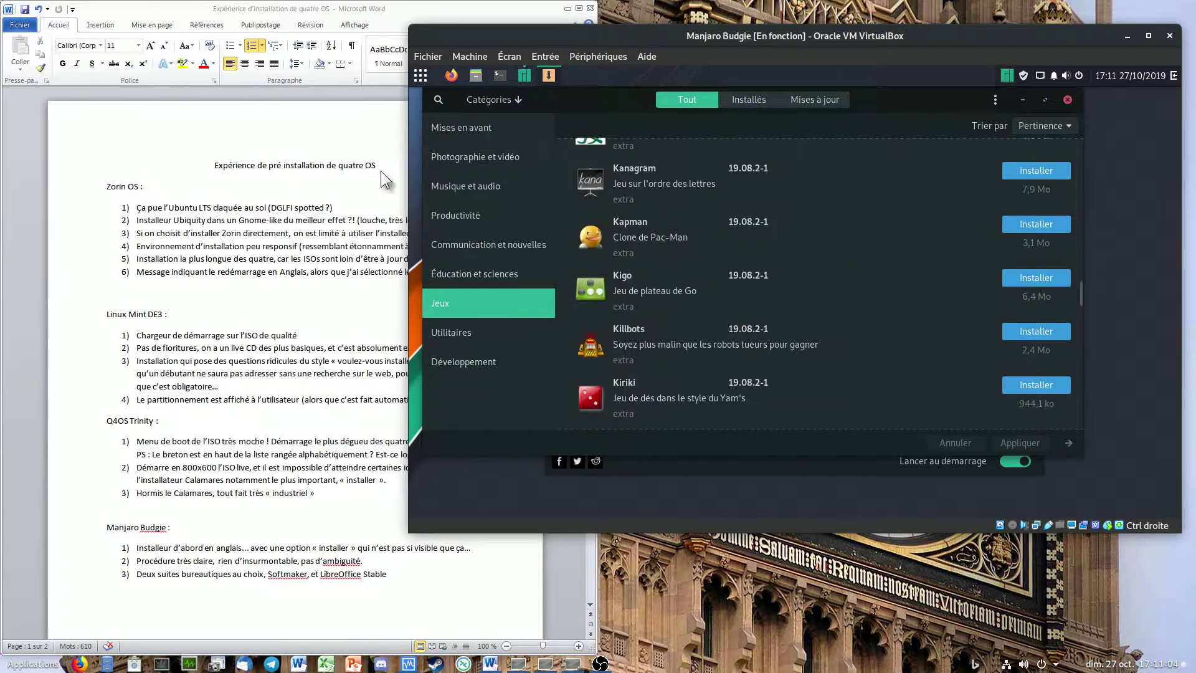
Step: Browse the Musique et audio applications and return to the beginning of the list
left_click(467, 185)
scroll(893, 269, "down", 5)
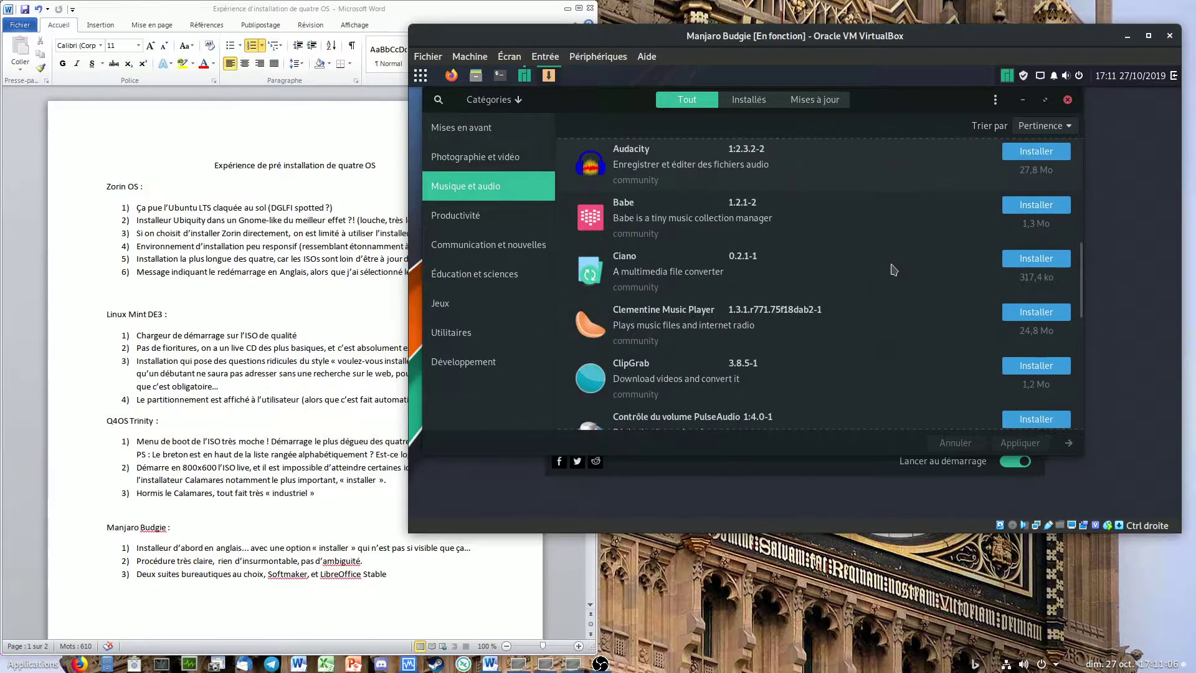
scroll(893, 269, "down", 3)
scroll(994, 371, "down", 20)
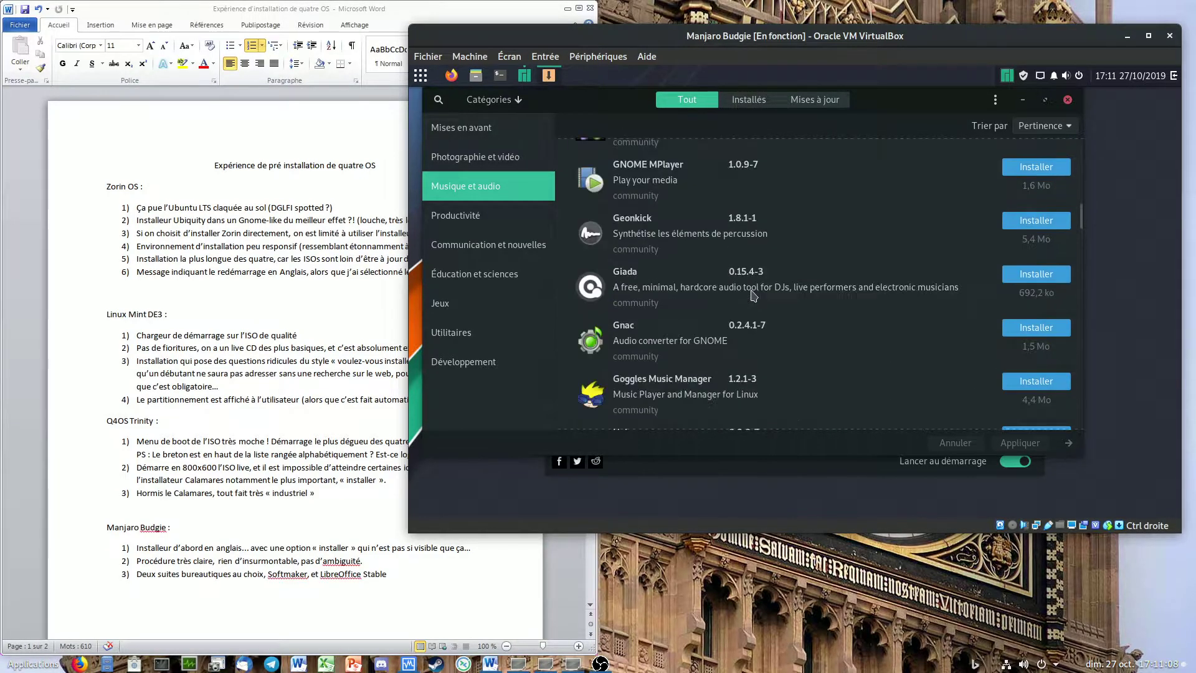
scroll(754, 295, "down", 15)
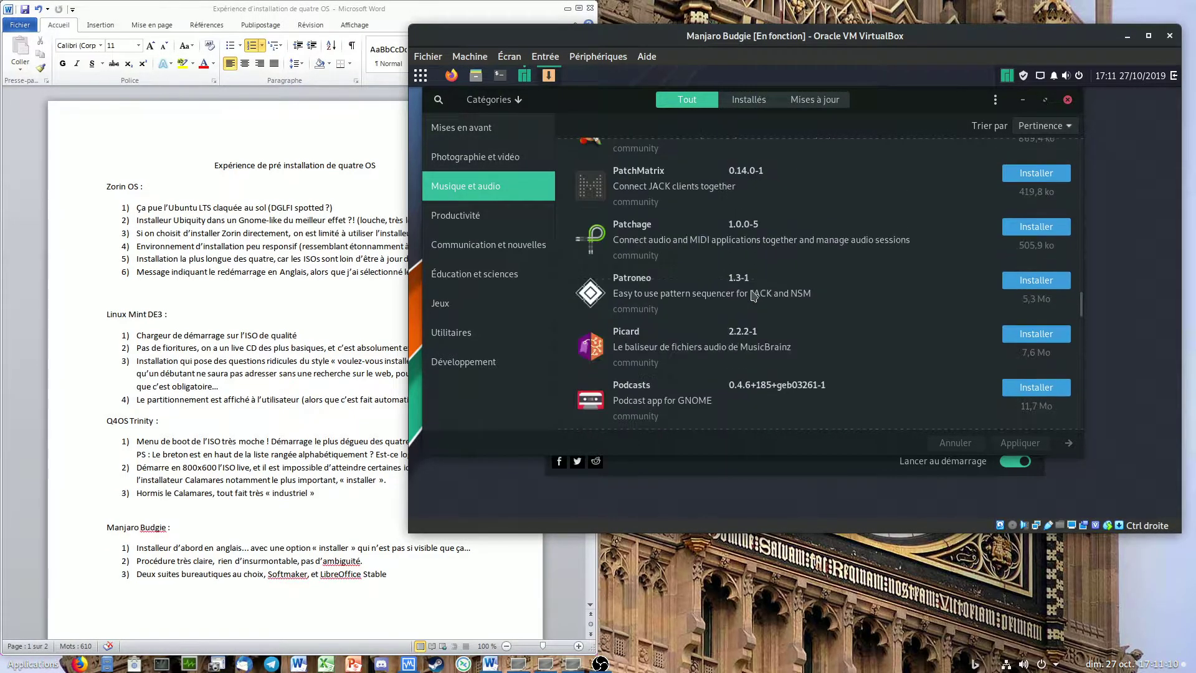
left_click_drag(1079, 376, 1098, 152)
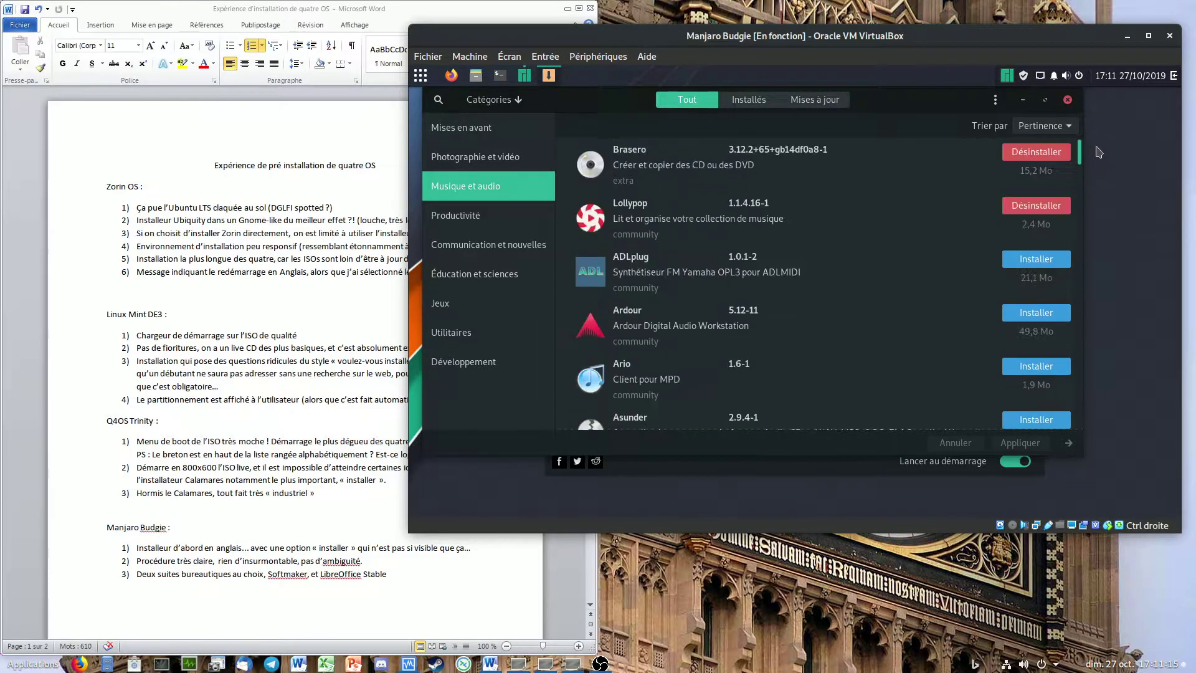
Step: Review the featured applications under Mises en avant and step through the other categories as far as Jeux
left_click(431, 125)
scroll(885, 304, "down", 7)
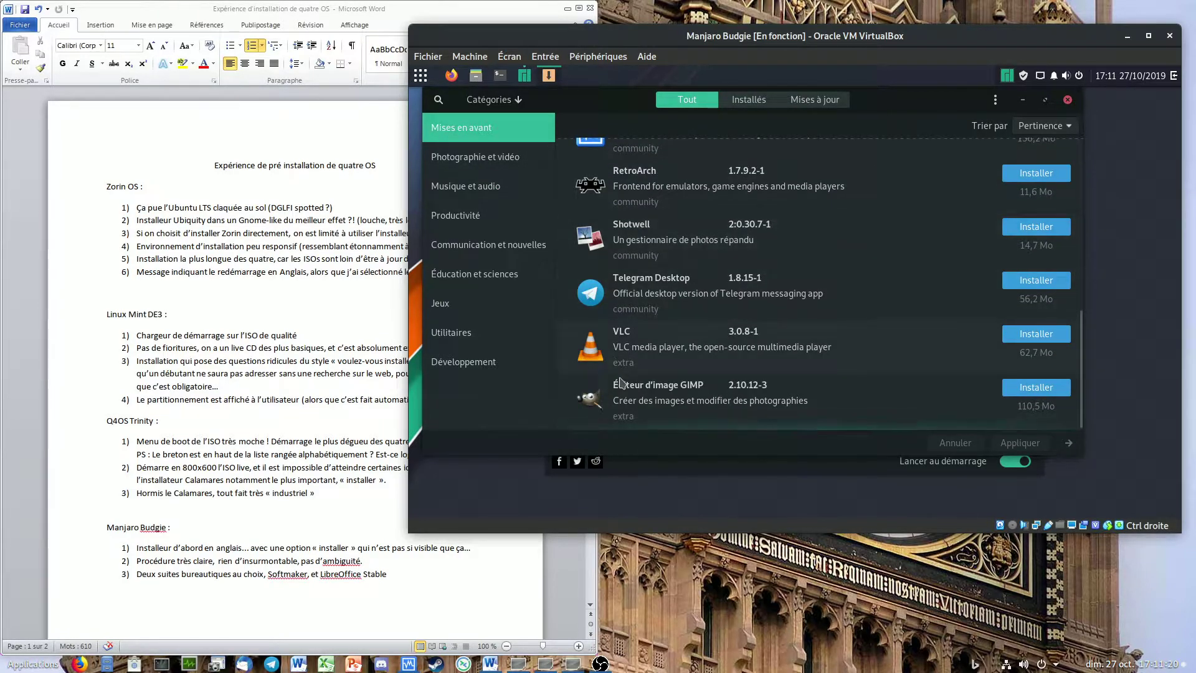
left_click(515, 157)
left_click(514, 187)
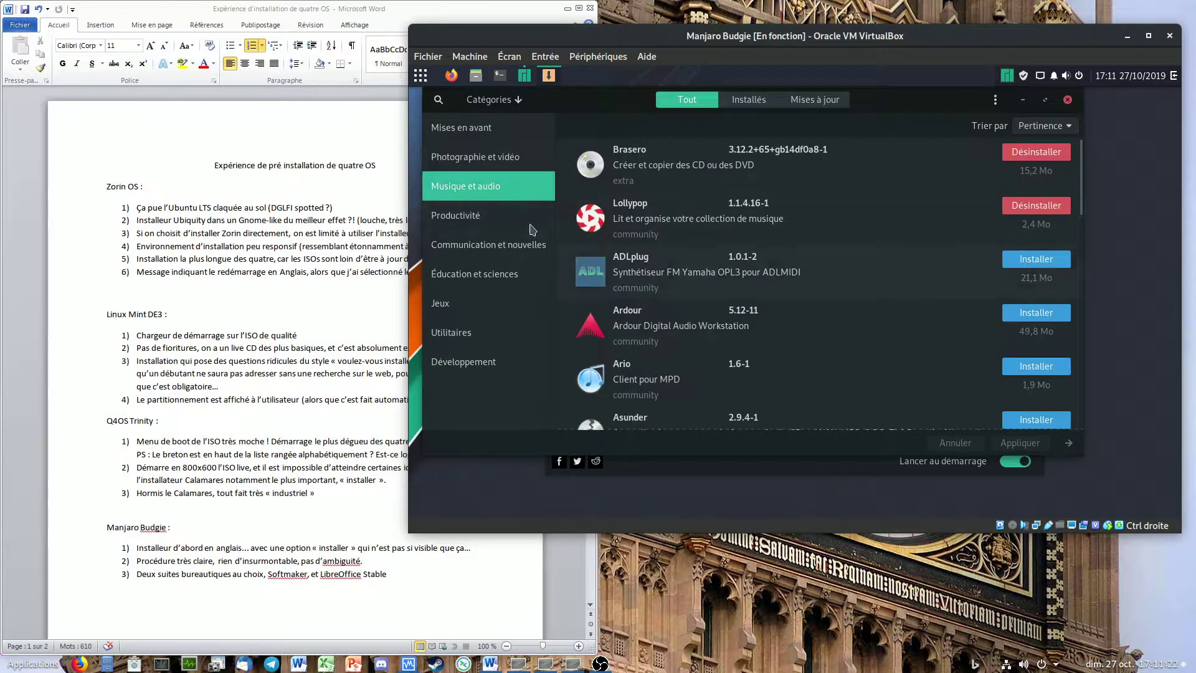
left_click(509, 273)
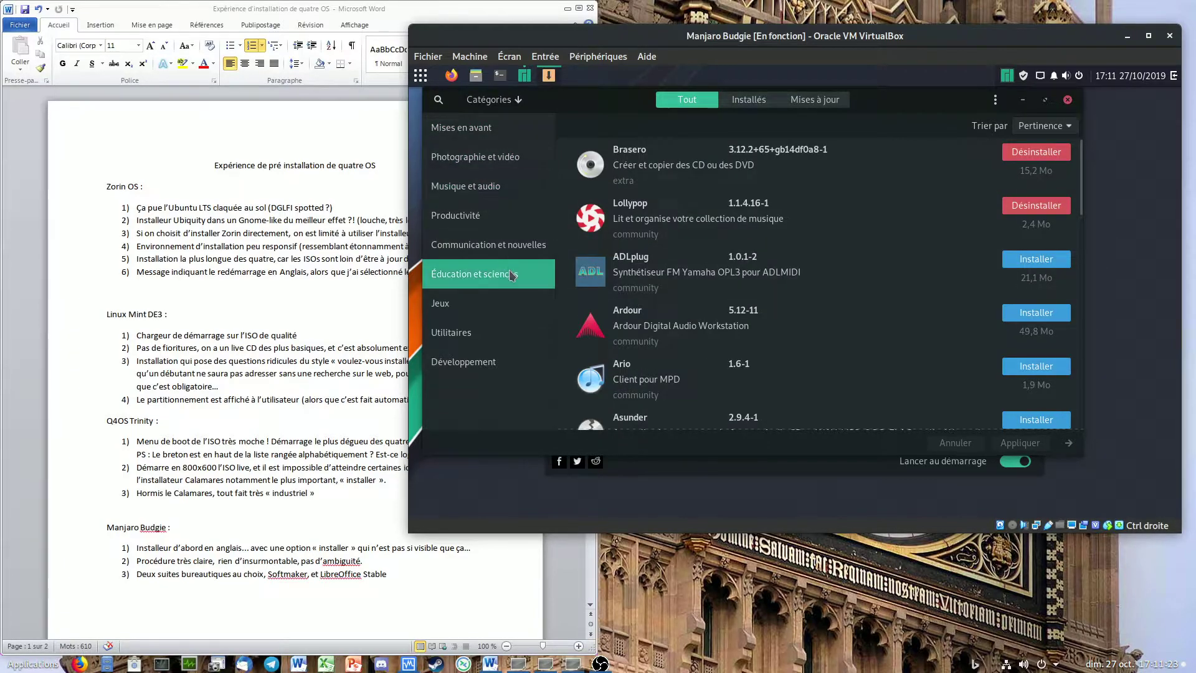
left_click(469, 304)
Step: Examine the range of applications offered in the Utilitaires category
left_click(489, 333)
scroll(889, 268, "down", 5)
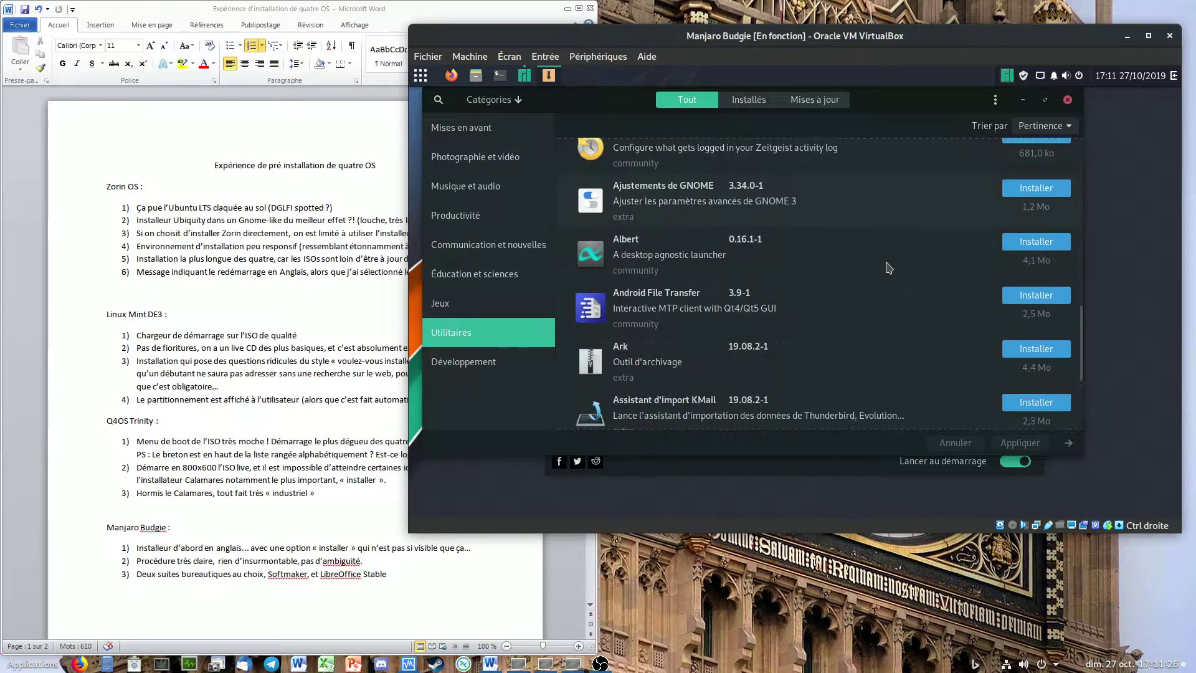
scroll(889, 268, "down", 10)
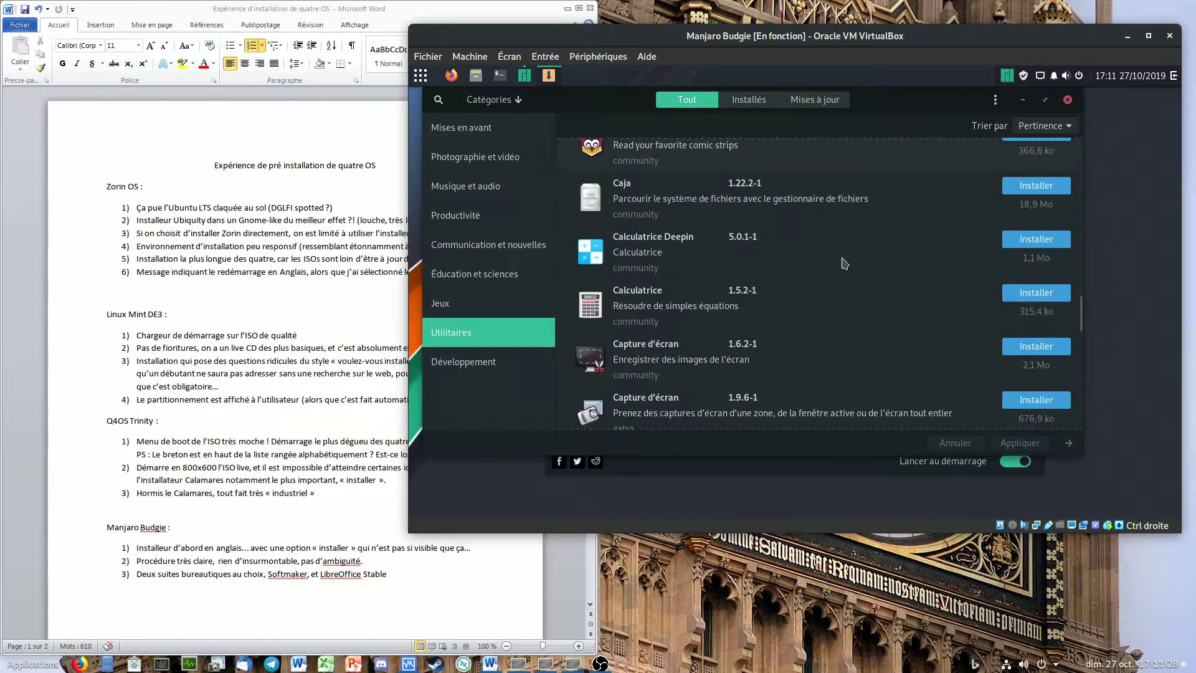
scroll(865, 241, "down", 5)
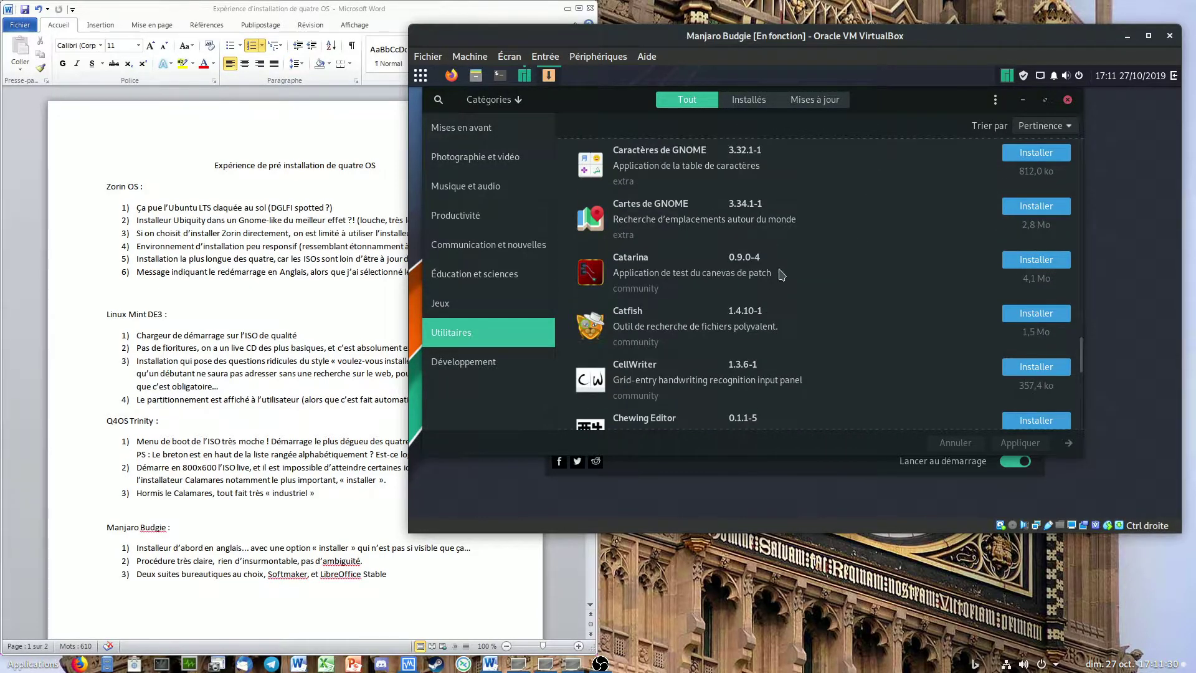
scroll(973, 261, "down", 5)
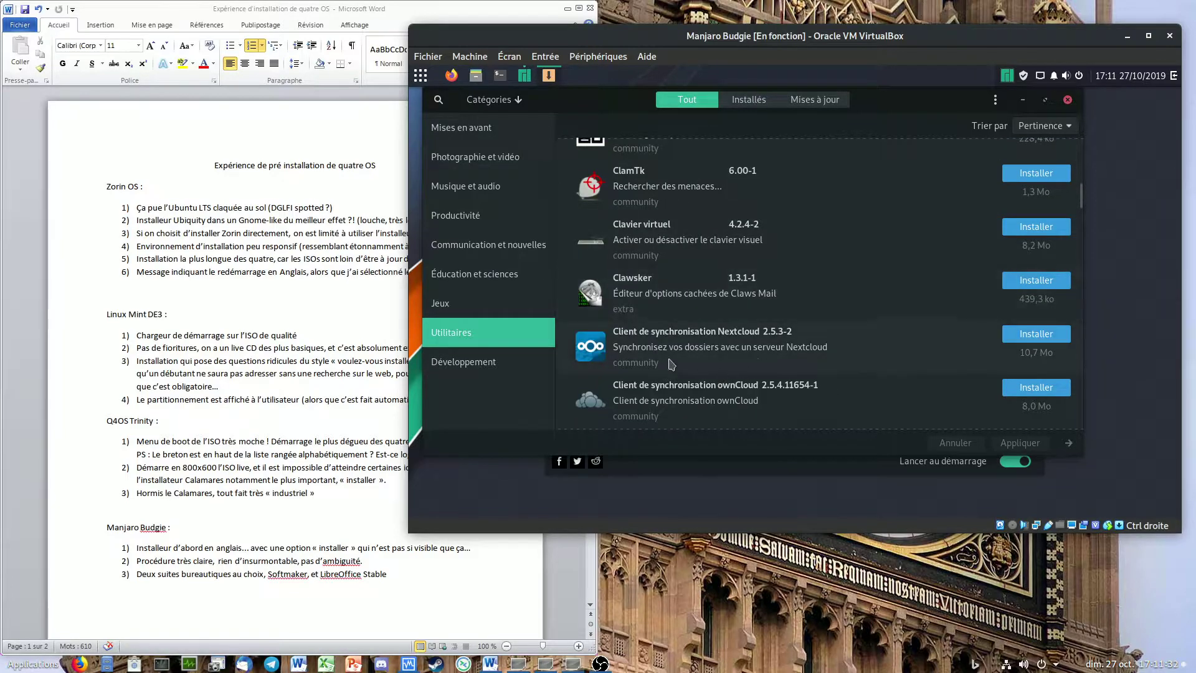
scroll(869, 332, "up", 9)
scroll(847, 281, "down", 15)
scroll(839, 273, "up", 6)
scroll(838, 273, "down", 20)
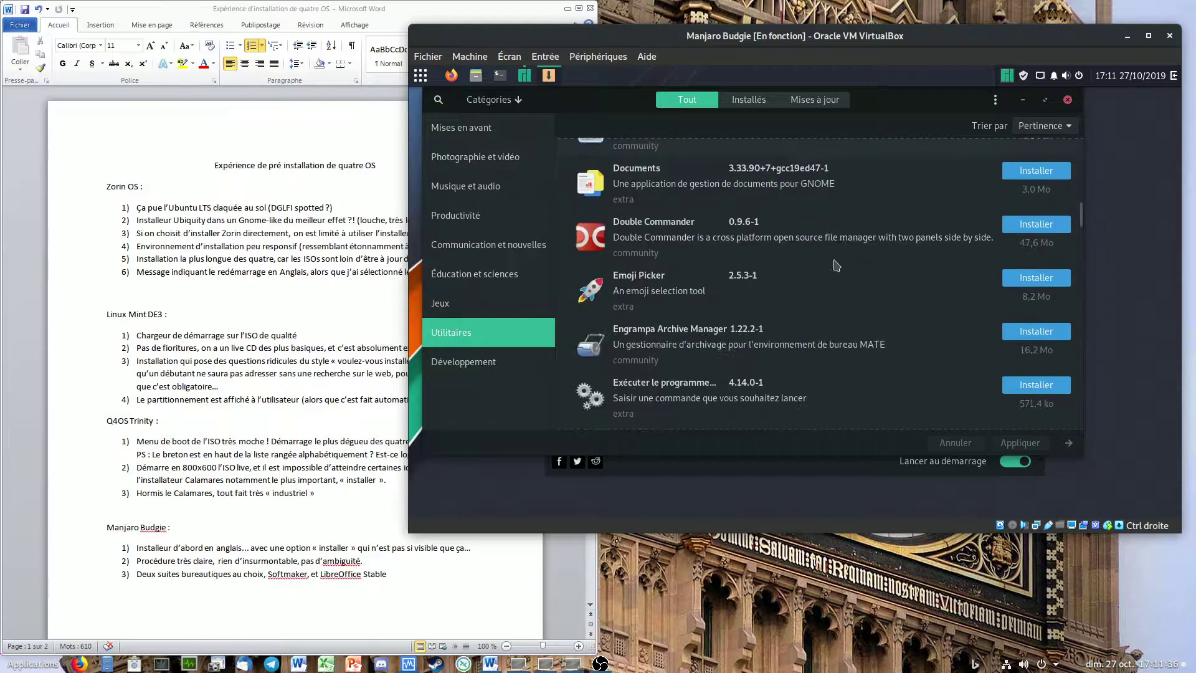
scroll(835, 261, "down", 10)
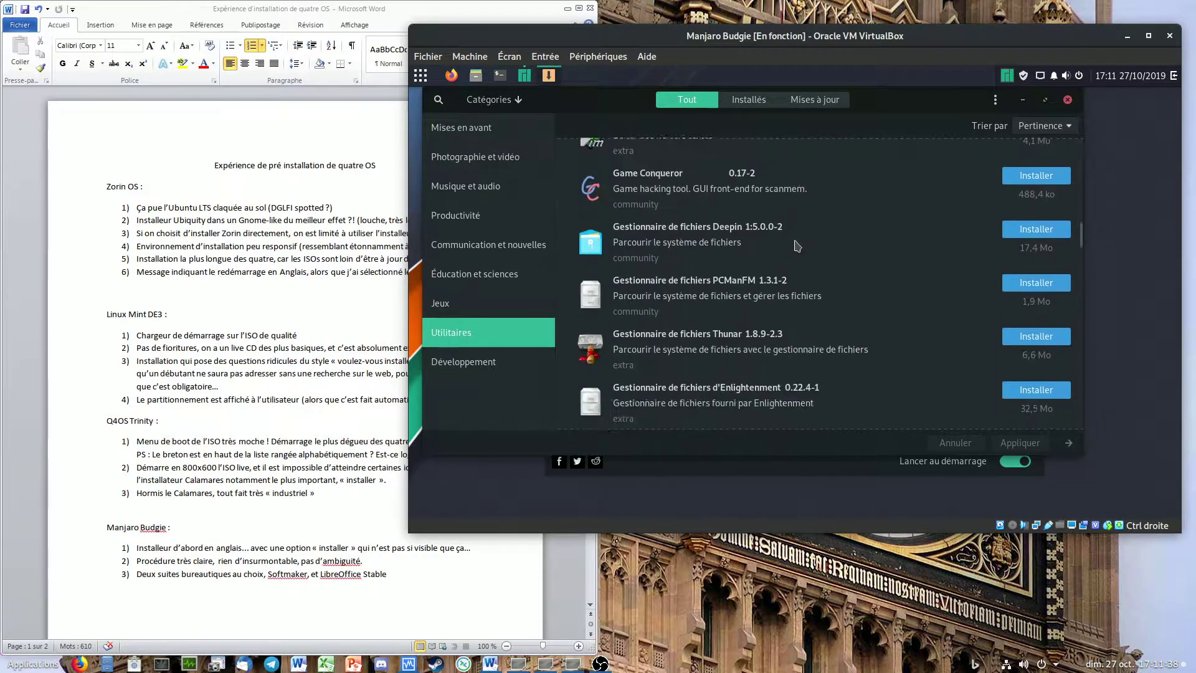
scroll(797, 246, "down", 15)
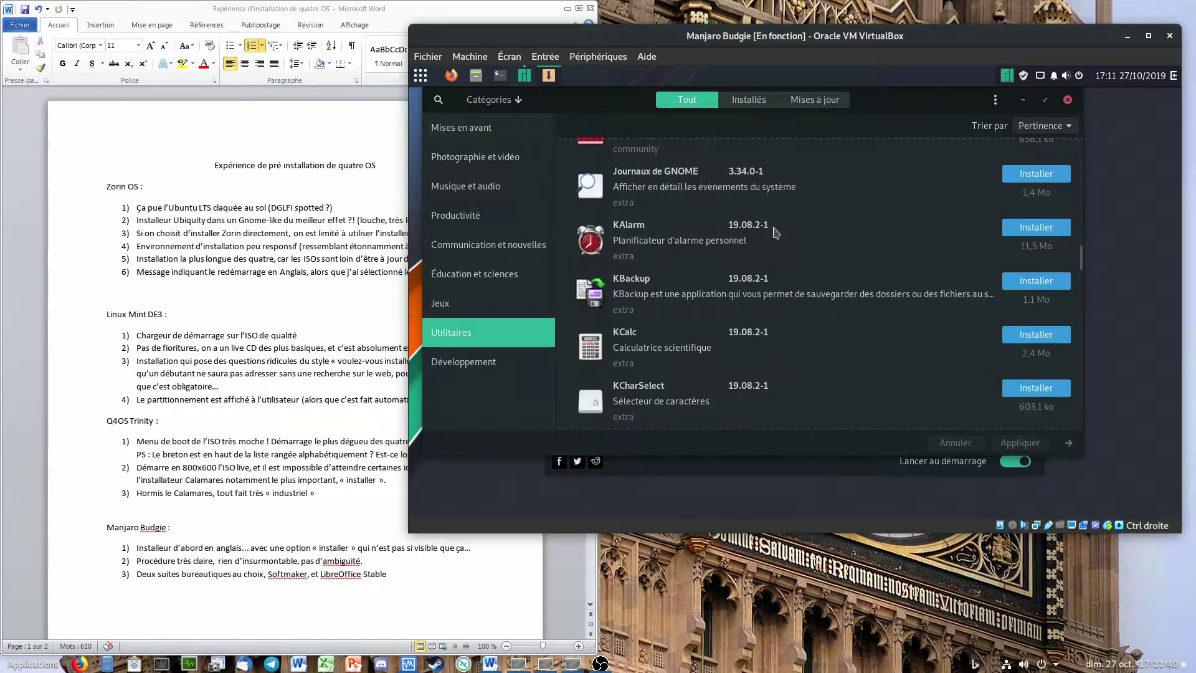
scroll(766, 235, "down", 15)
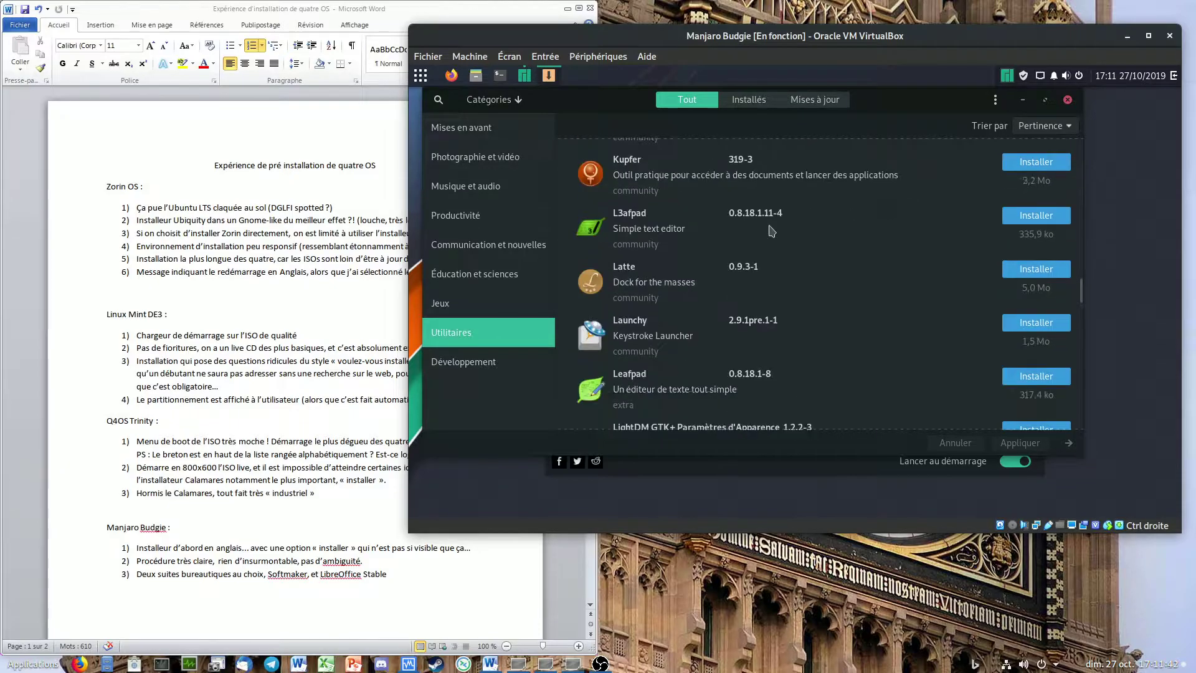
scroll(771, 230, "down", 10)
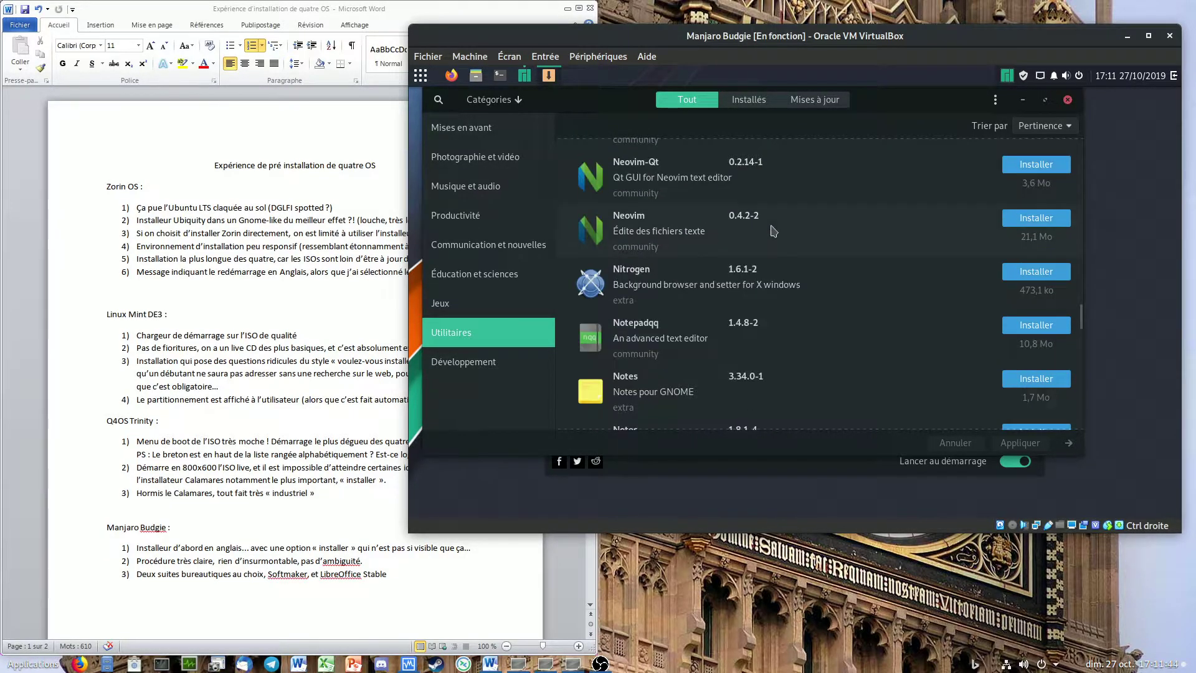
scroll(773, 231, "down", 15)
scroll(596, 241, "up", 5)
scroll(596, 240, "up", 10)
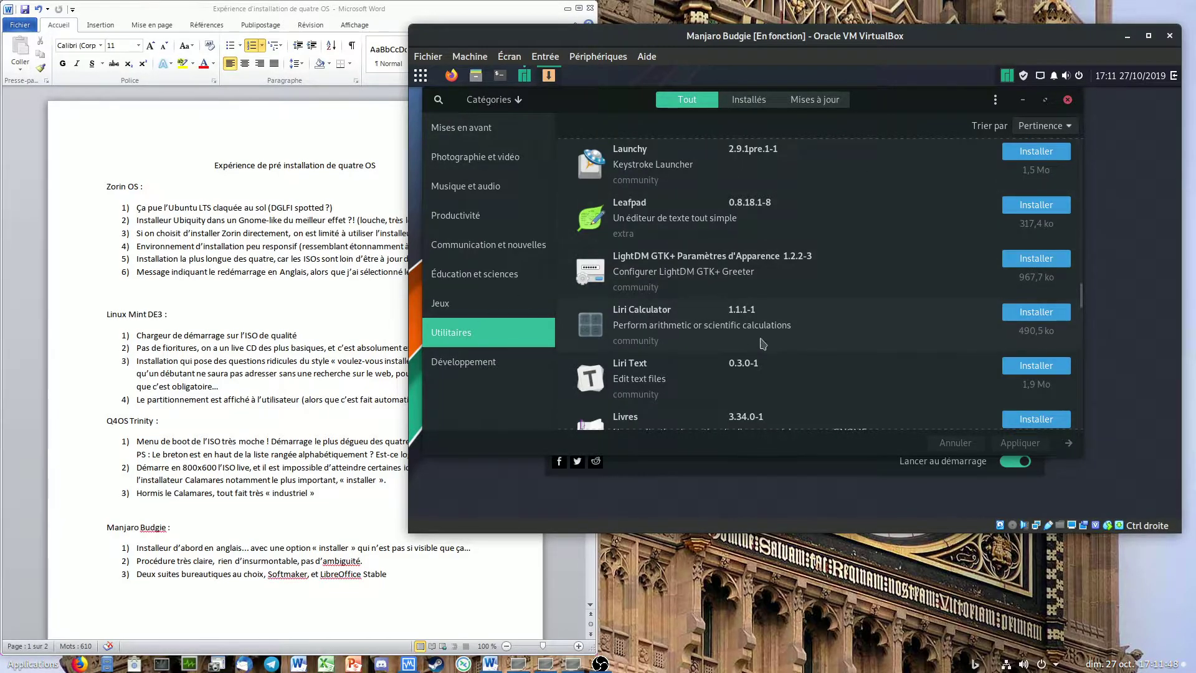
scroll(722, 281, "up", 1)
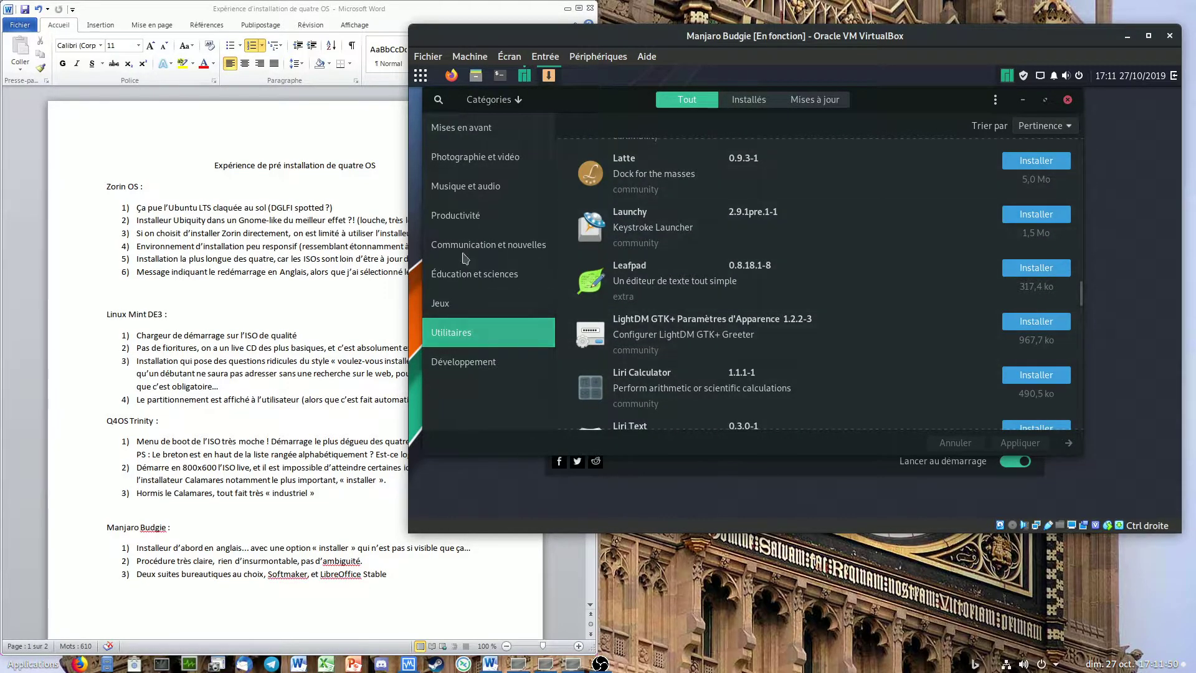
Step: Browse the programming tools in the Développement category
left_click(498, 365)
scroll(874, 266, "down", 10)
scroll(873, 266, "down", 10)
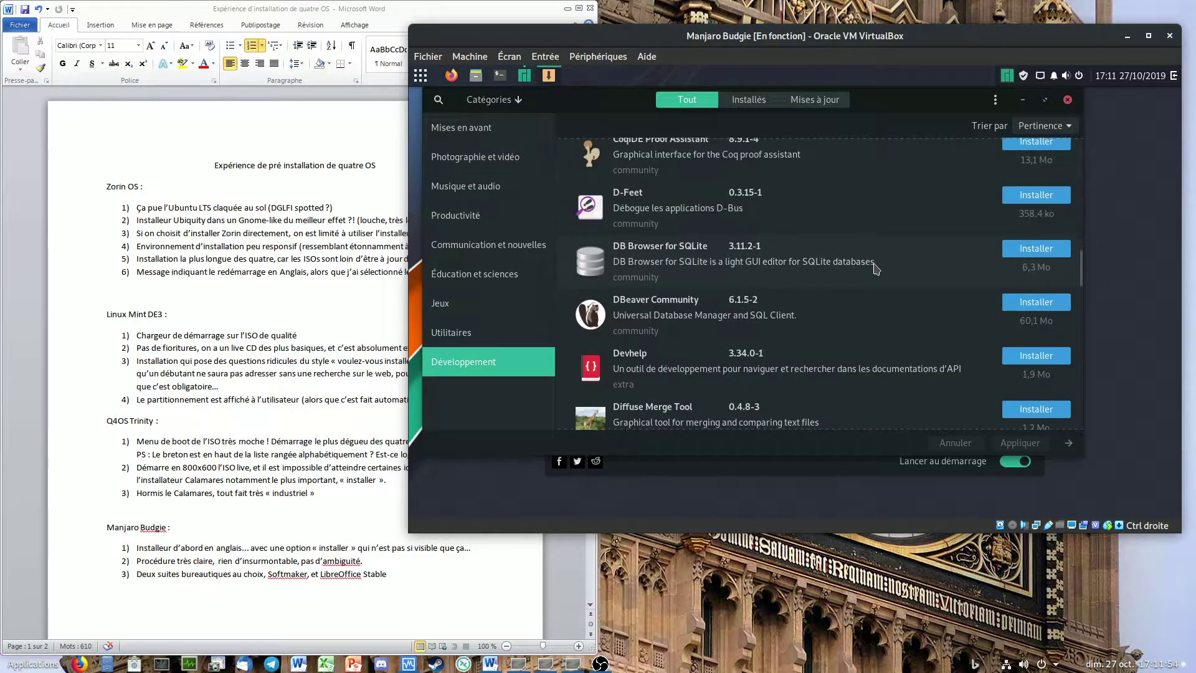
scroll(884, 272, "down", 5)
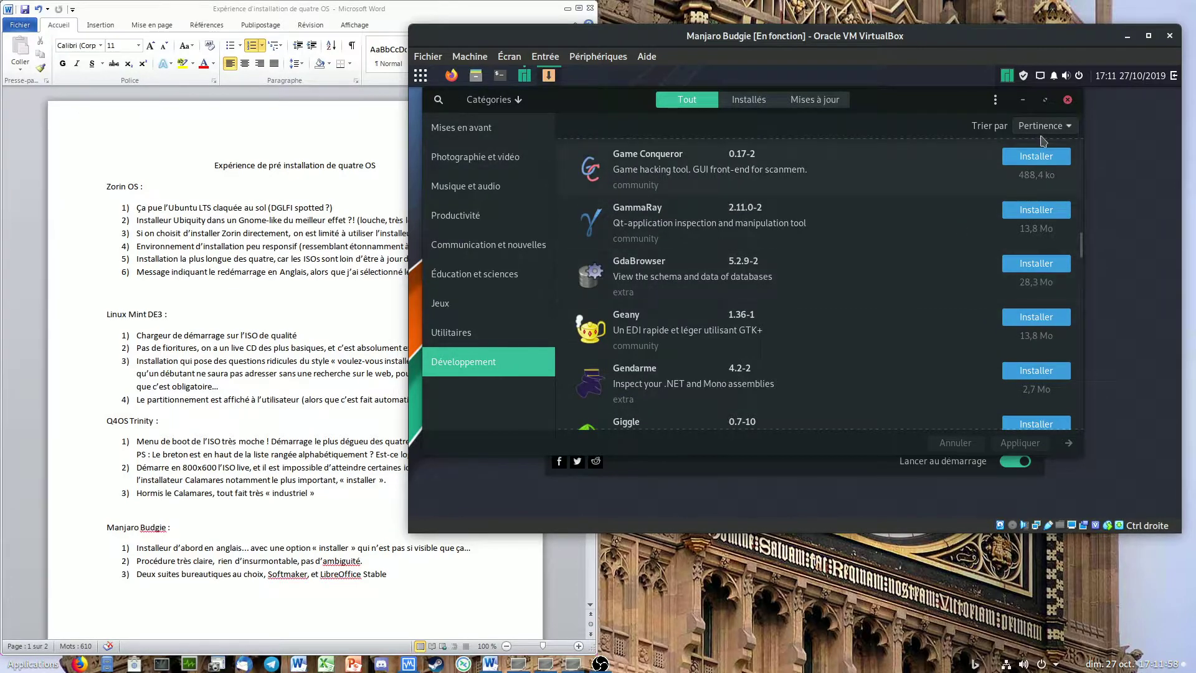
Step: Check for available updates and close the package manager
left_click(798, 106)
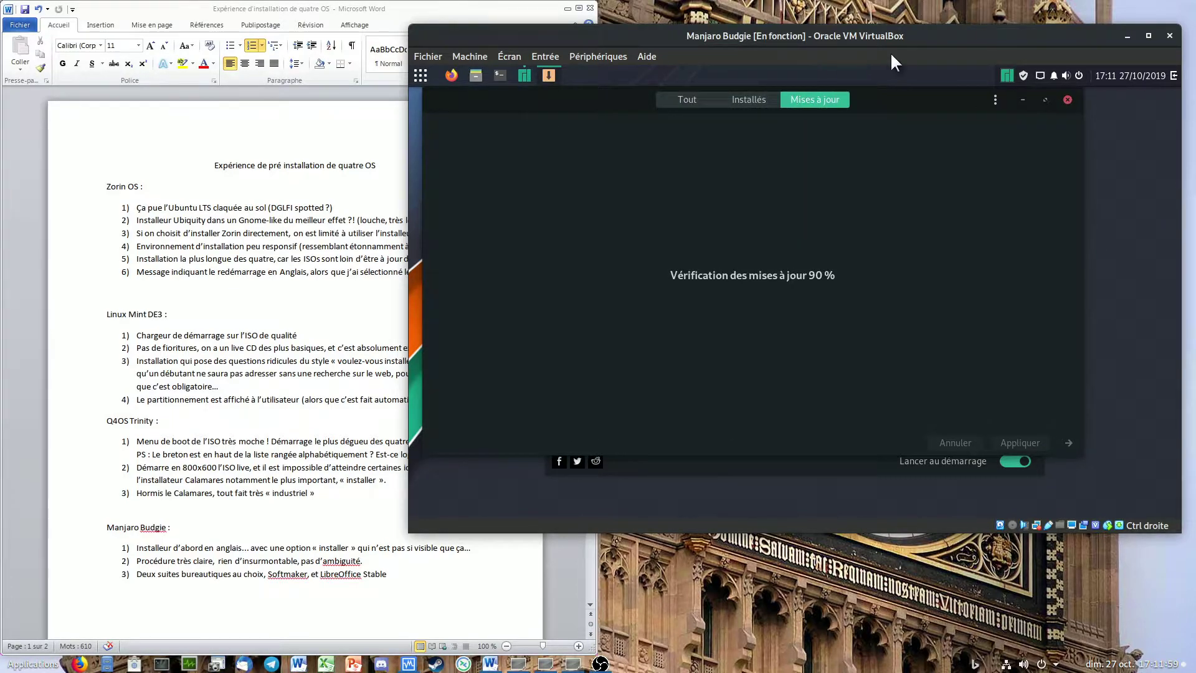
left_click(1067, 100)
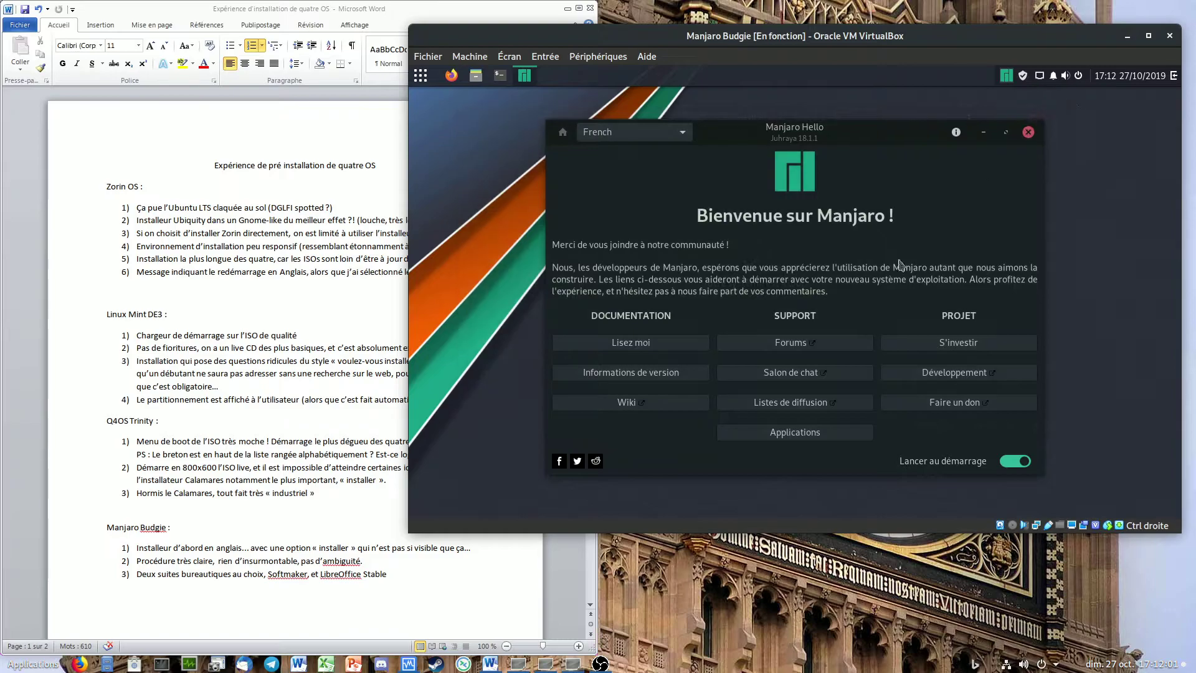
Step: Open the Paquets linguistiques settings from Manjaro's settings notifier, and close the package manager and the Manjaro Hello window
left_click(1006, 76)
right_click(1006, 75)
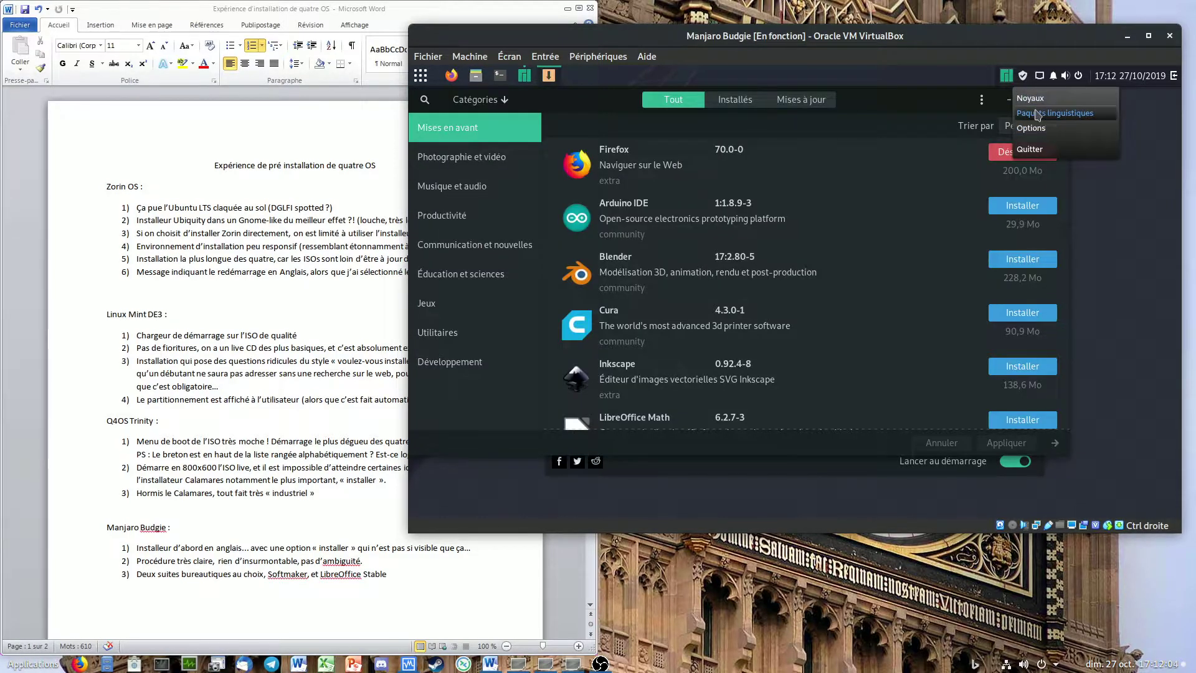
left_click(1034, 113)
left_click(1008, 100)
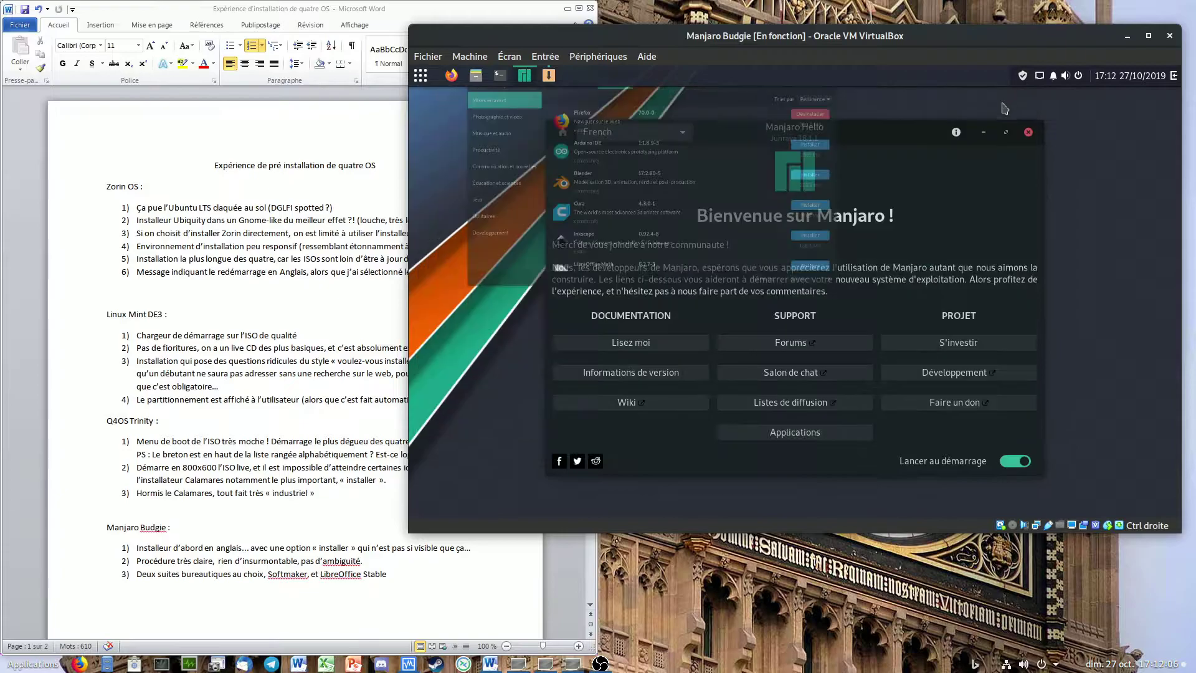
left_click(1029, 132)
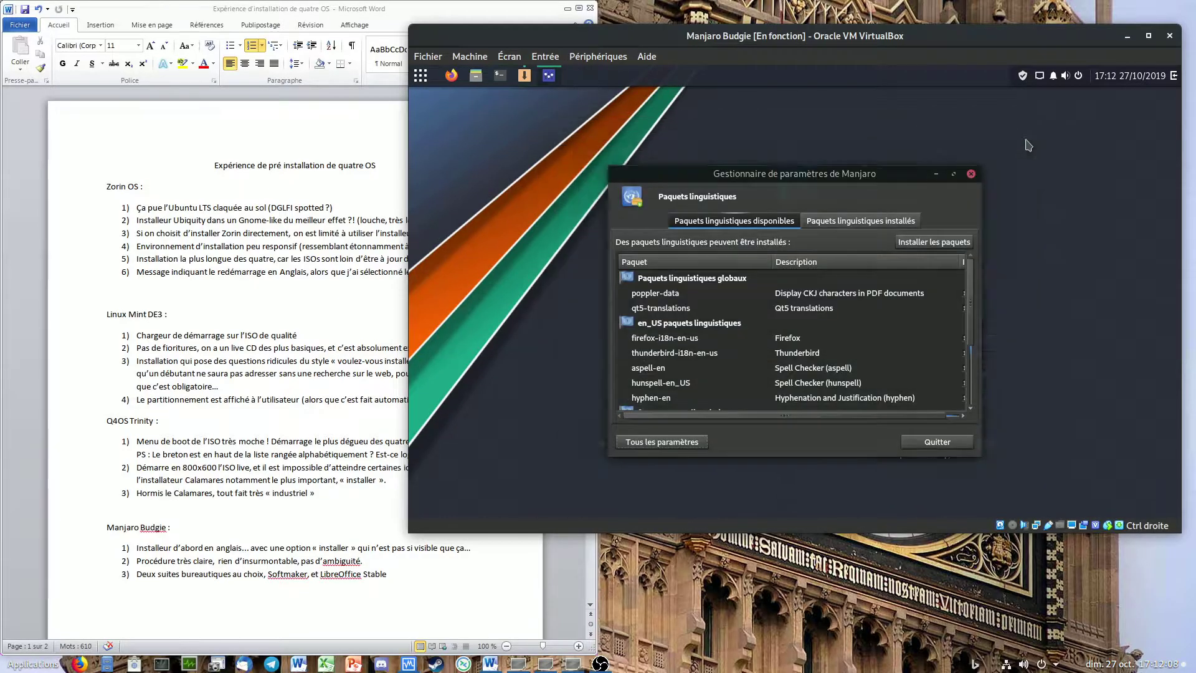
Step: Install the available language packages, authenticating with the account password, and close the installation dialog once it completes
scroll(876, 390, "down", 2)
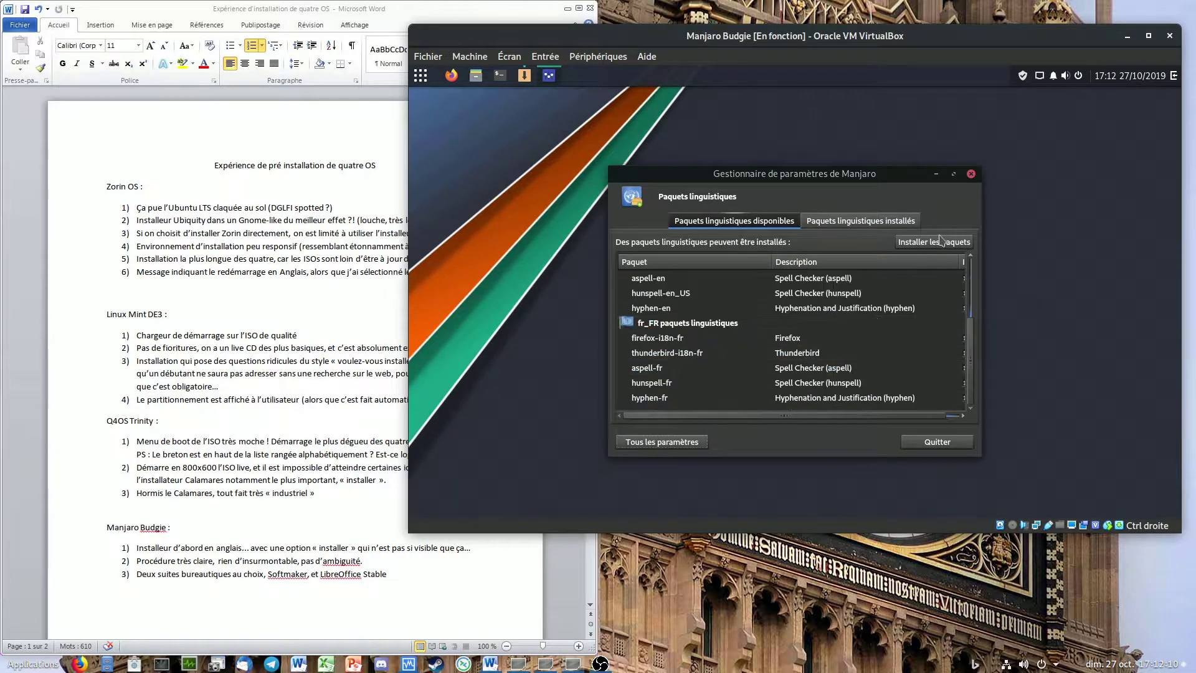
left_click(905, 243)
left_click(838, 318)
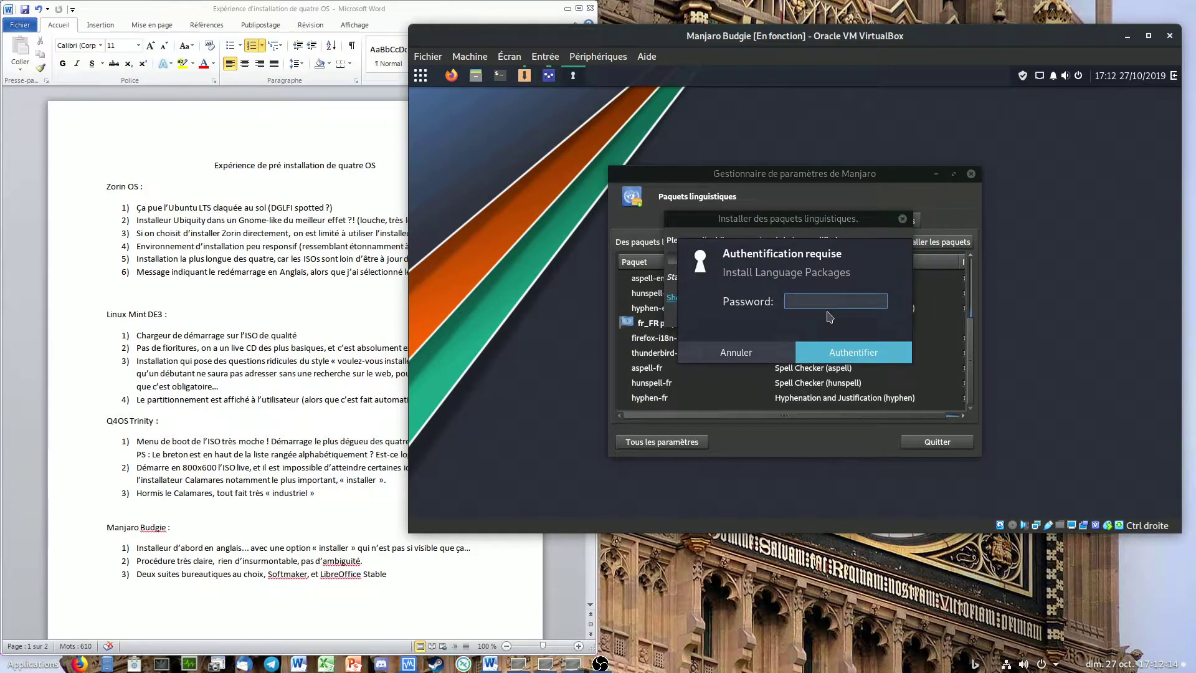
key("Return")
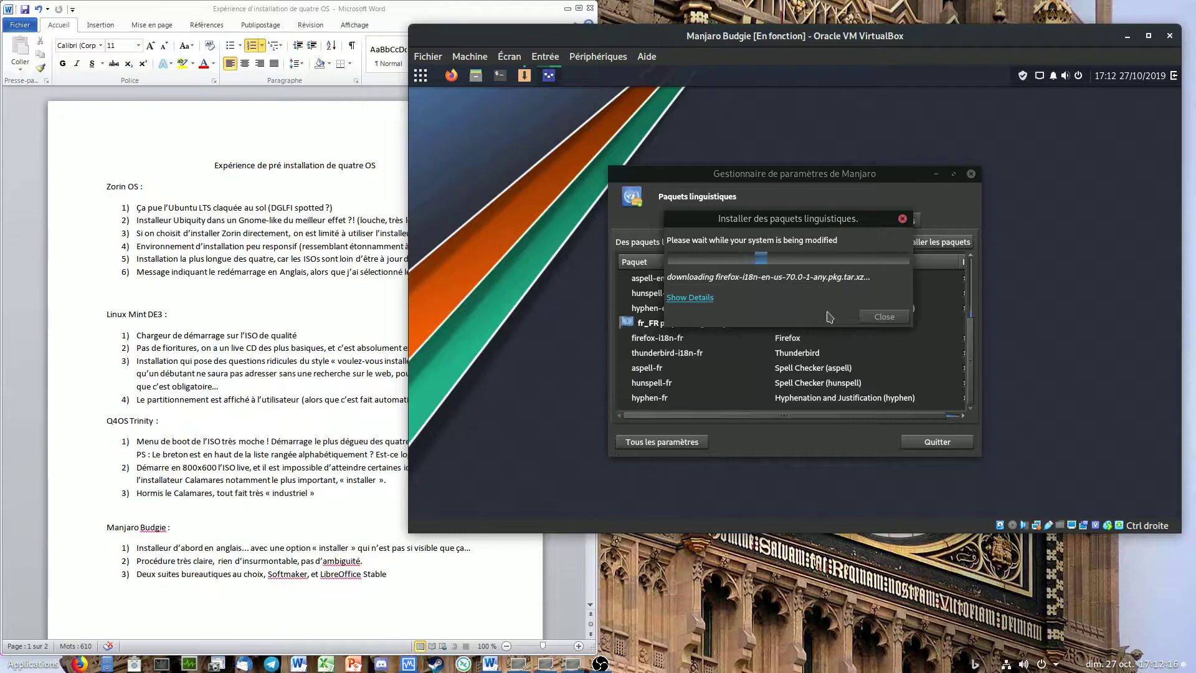
left_click_drag(783, 178, 586, 95)
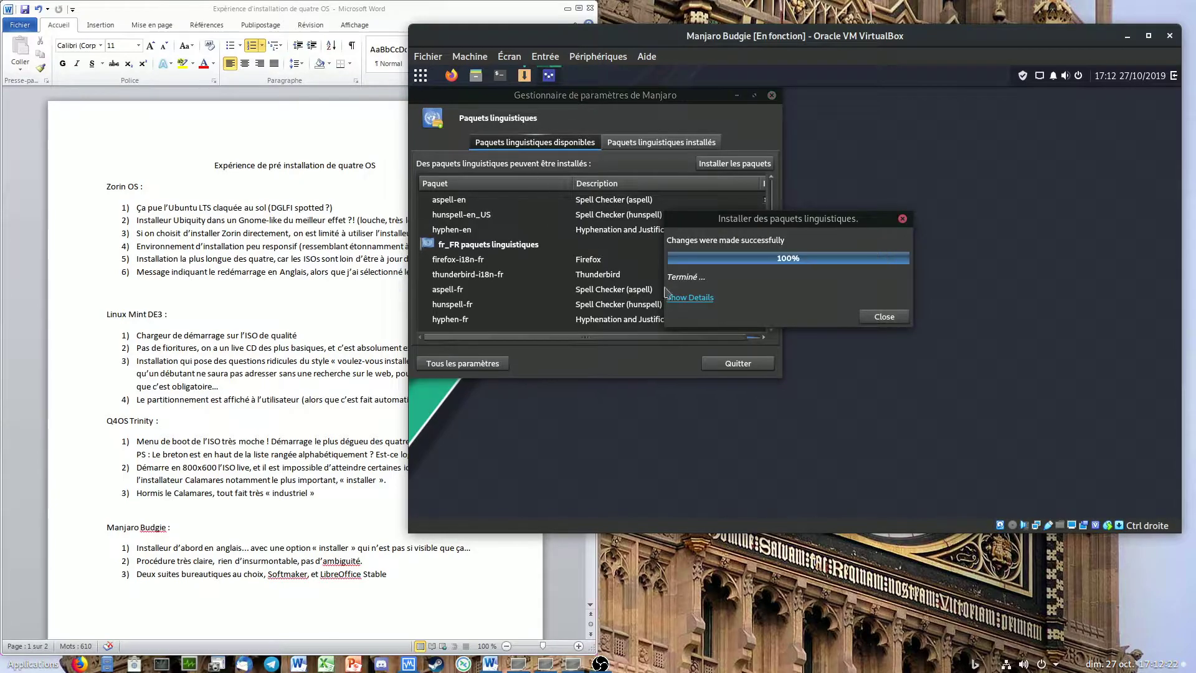
left_click(885, 317)
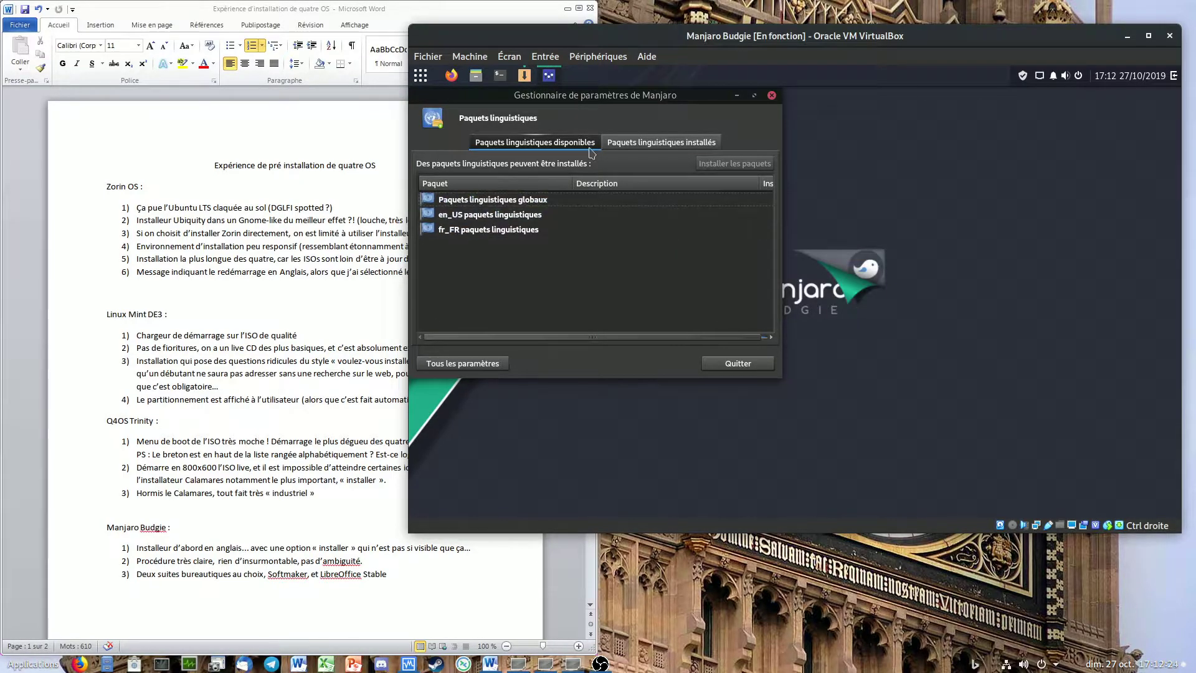
Step: Review the list of installed language packages
left_click(648, 142)
scroll(617, 249, "down", 2)
scroll(617, 249, "up", 2)
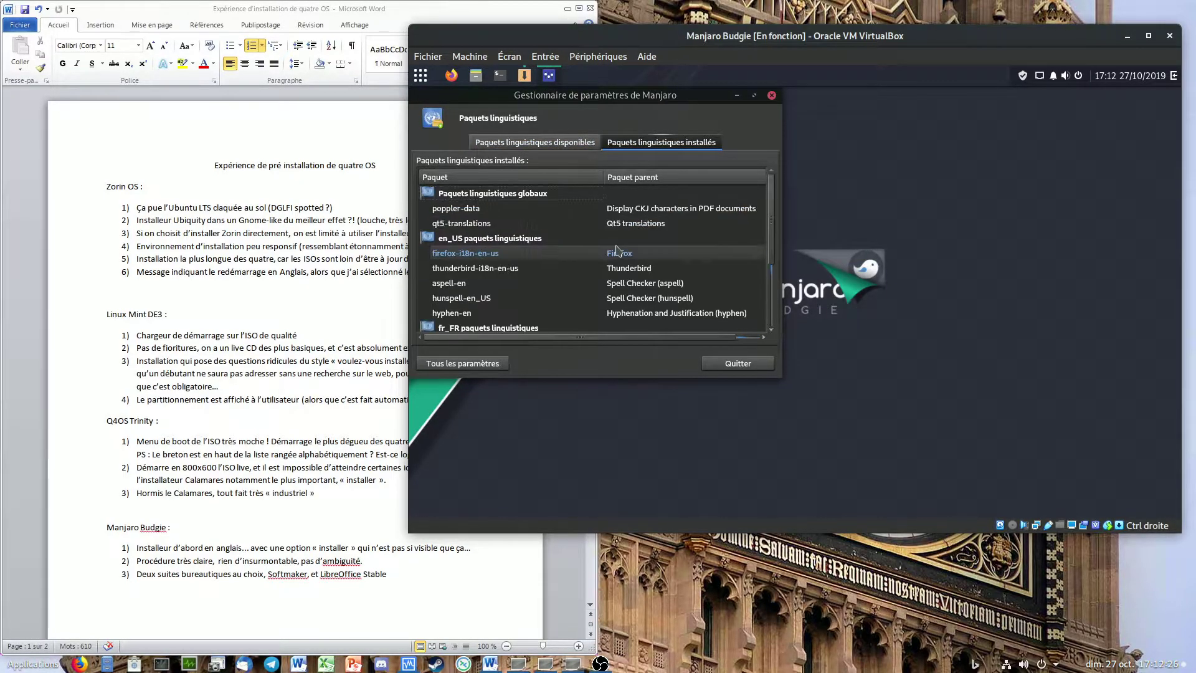
Step: Launch Firefox in Manjaro and switch to the Word notes to consult the Manjaro Budgie section
left_click(451, 77)
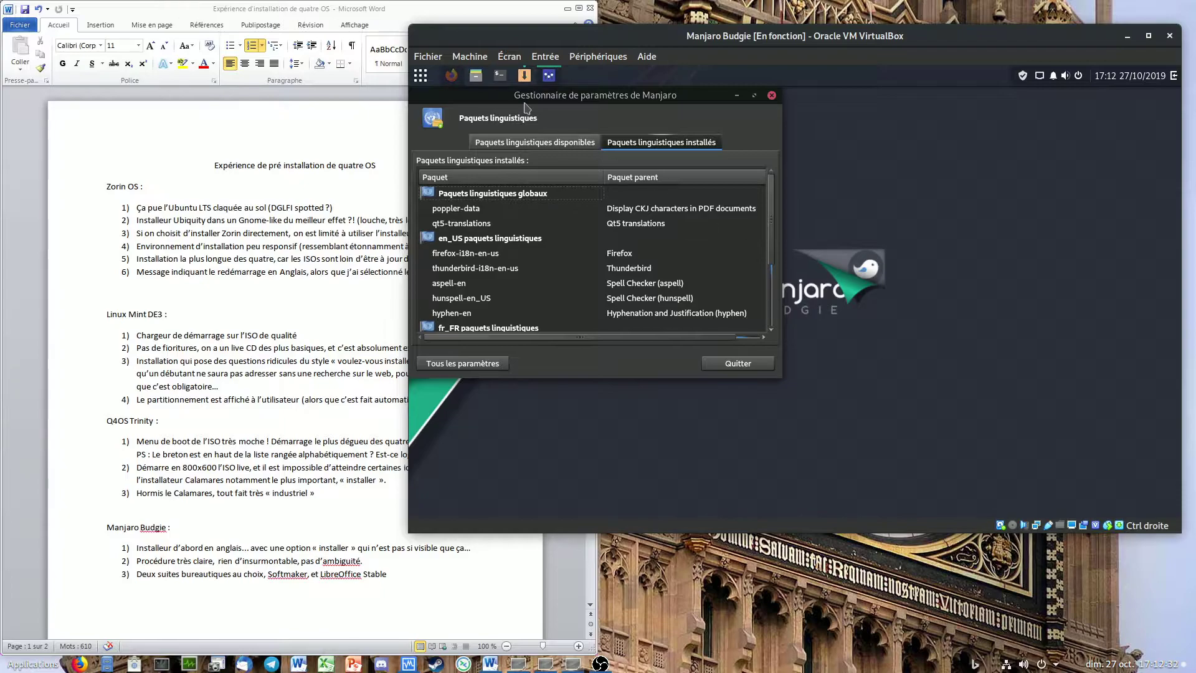
left_click(353, 182)
scroll(117, 327, "down", 1)
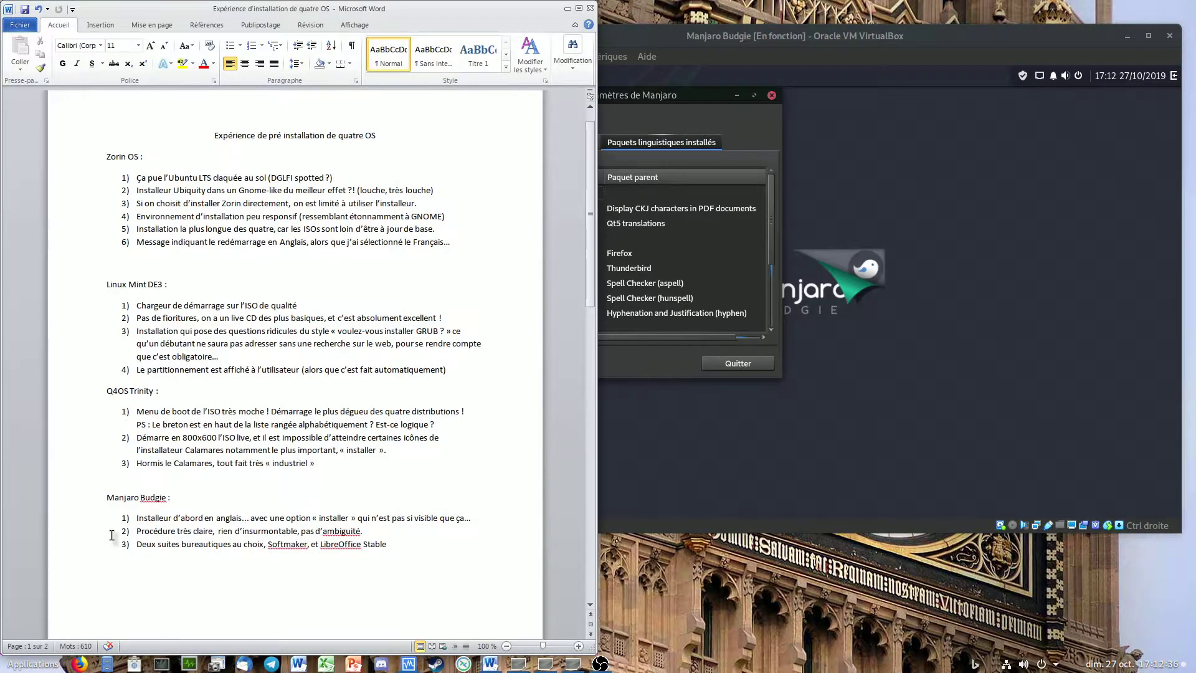
Step: Review the Manjaro Budgie points in the pre-installation and post-installation notes
left_click_drag(135, 519, 474, 517)
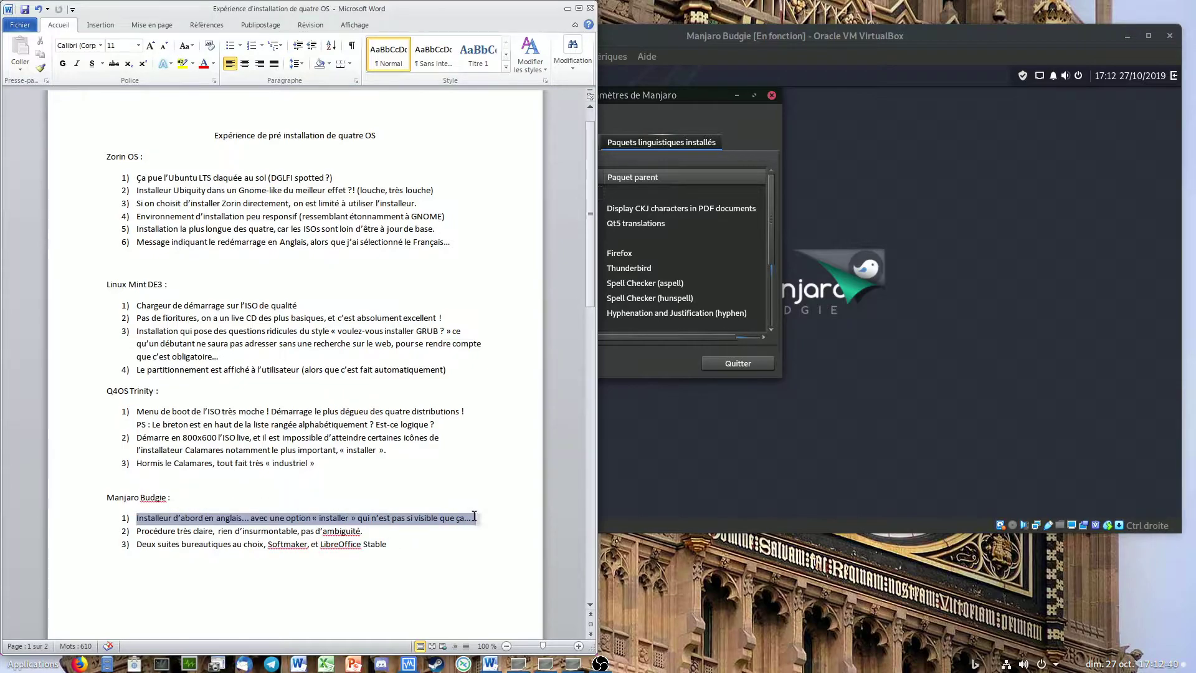
left_click_drag(474, 517, 391, 529)
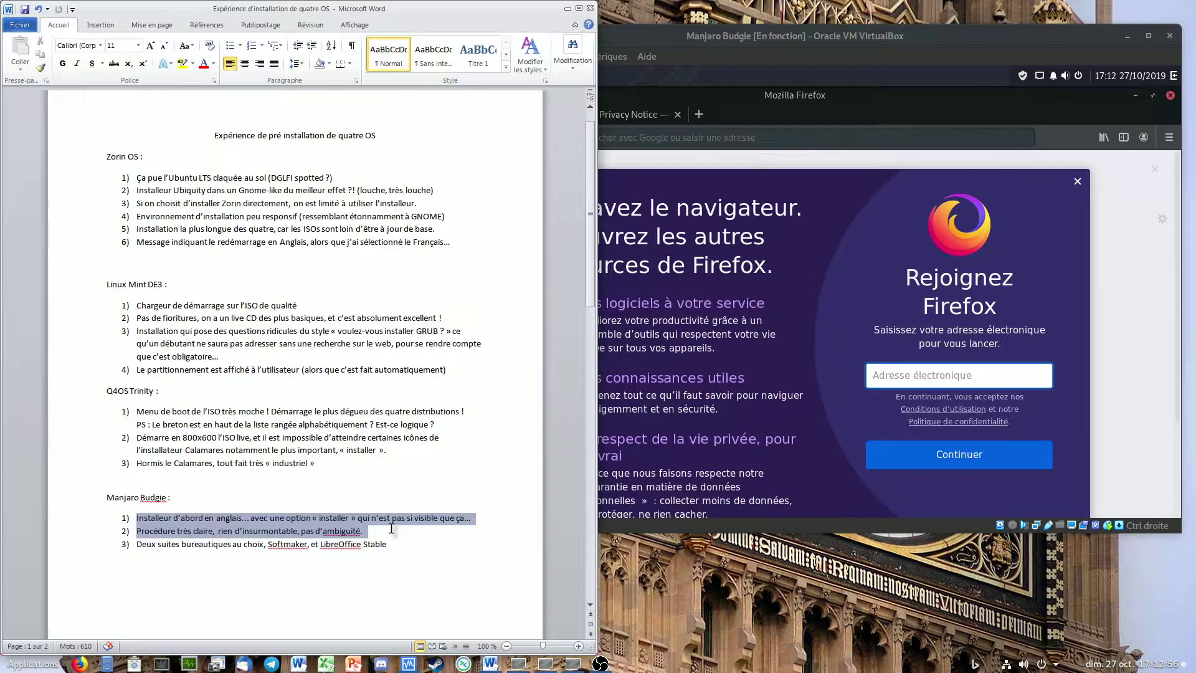
left_click(389, 528)
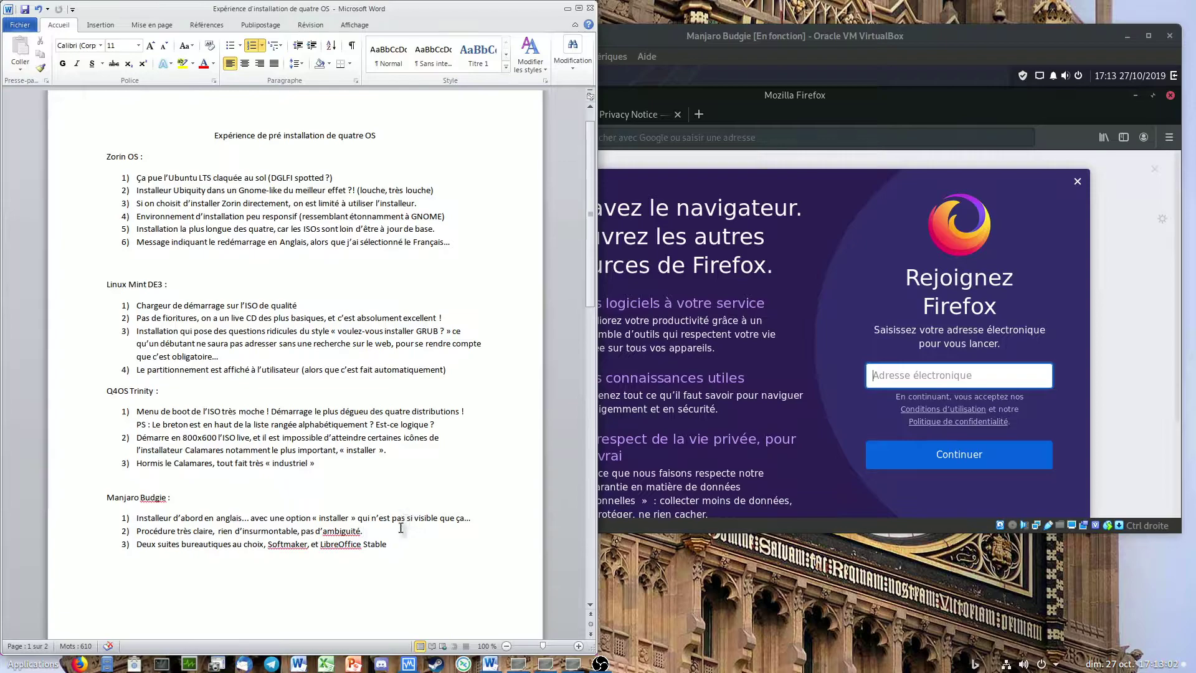
scroll(405, 517, "down", 2)
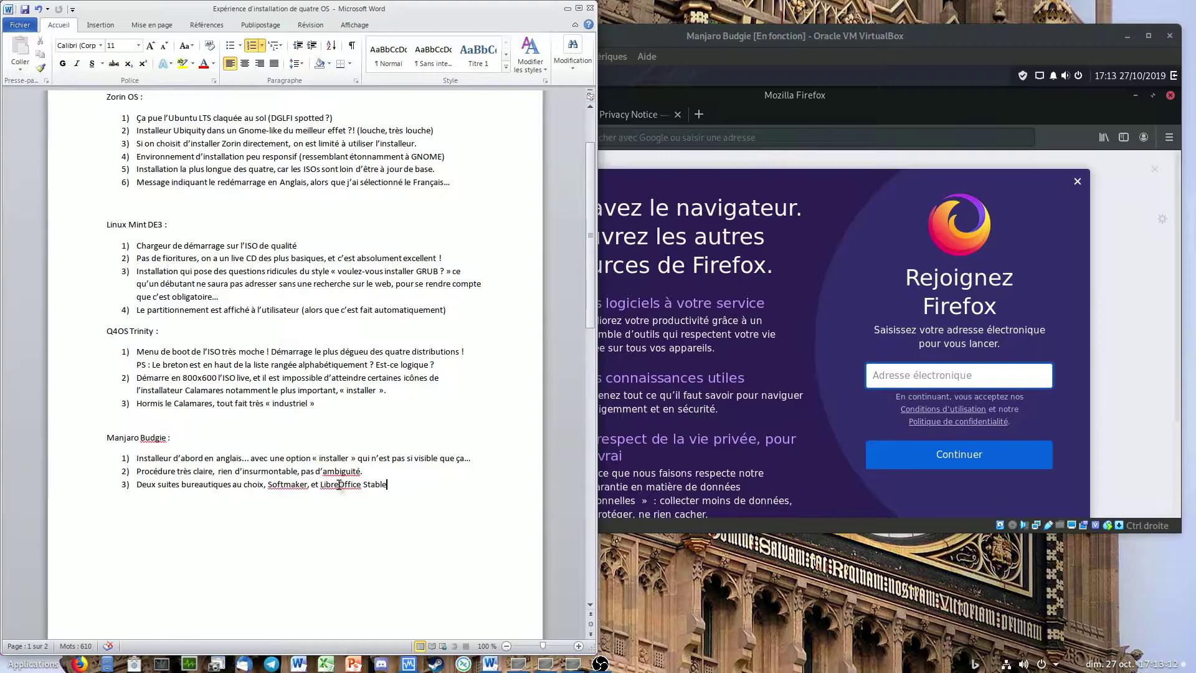
scroll(417, 487, "down", 13)
scroll(417, 486, "down", 13)
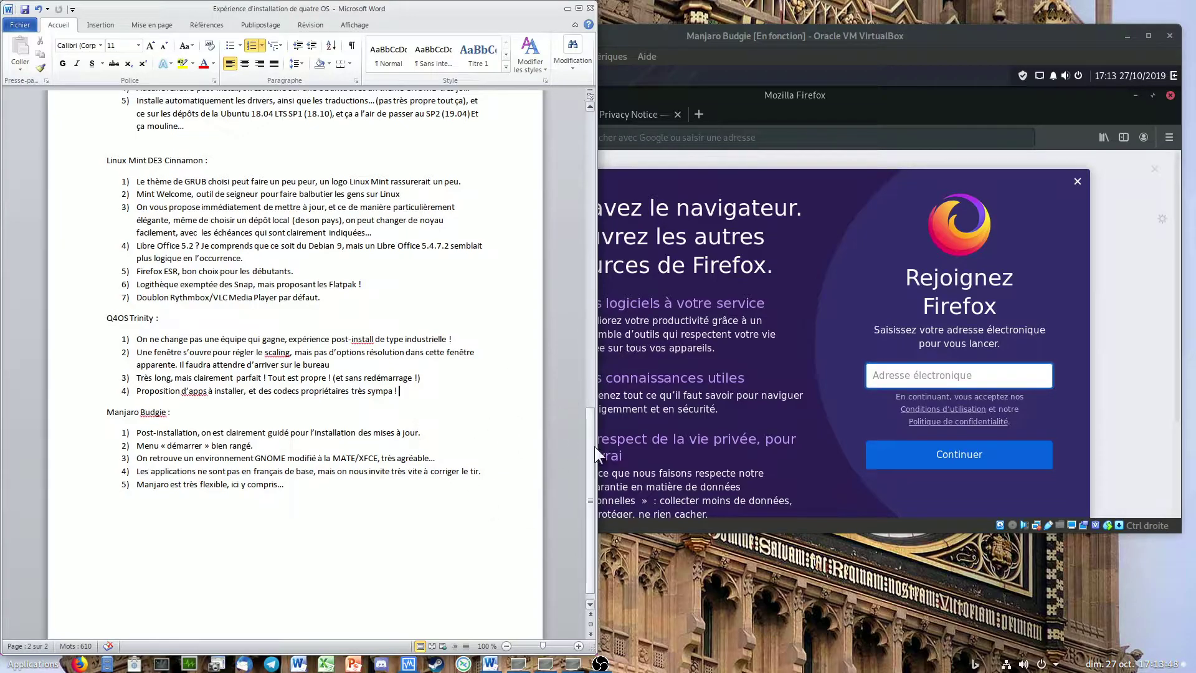
scroll(493, 547, "down", 1)
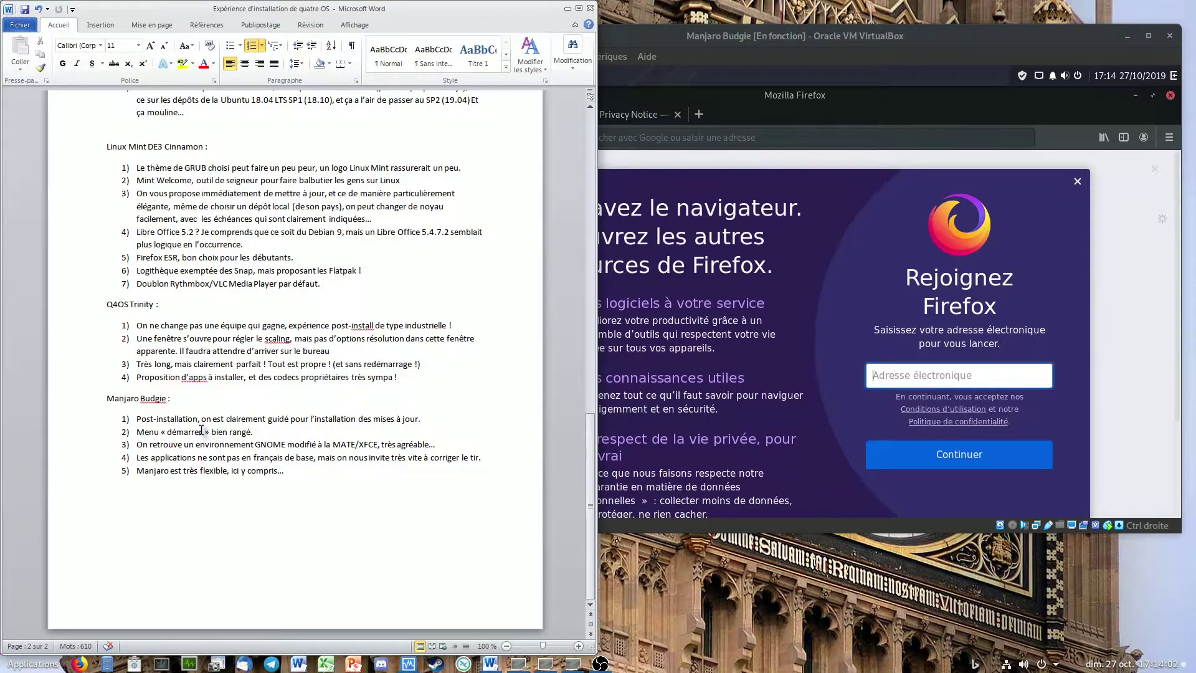
scroll(171, 424, "up", 1)
scroll(149, 423, "down", 1)
Step: Look through Manjaro's Utilitaires and Outils système applications, launch the Paramètres application, and close the Paquets linguistiques window
left_click(784, 88)
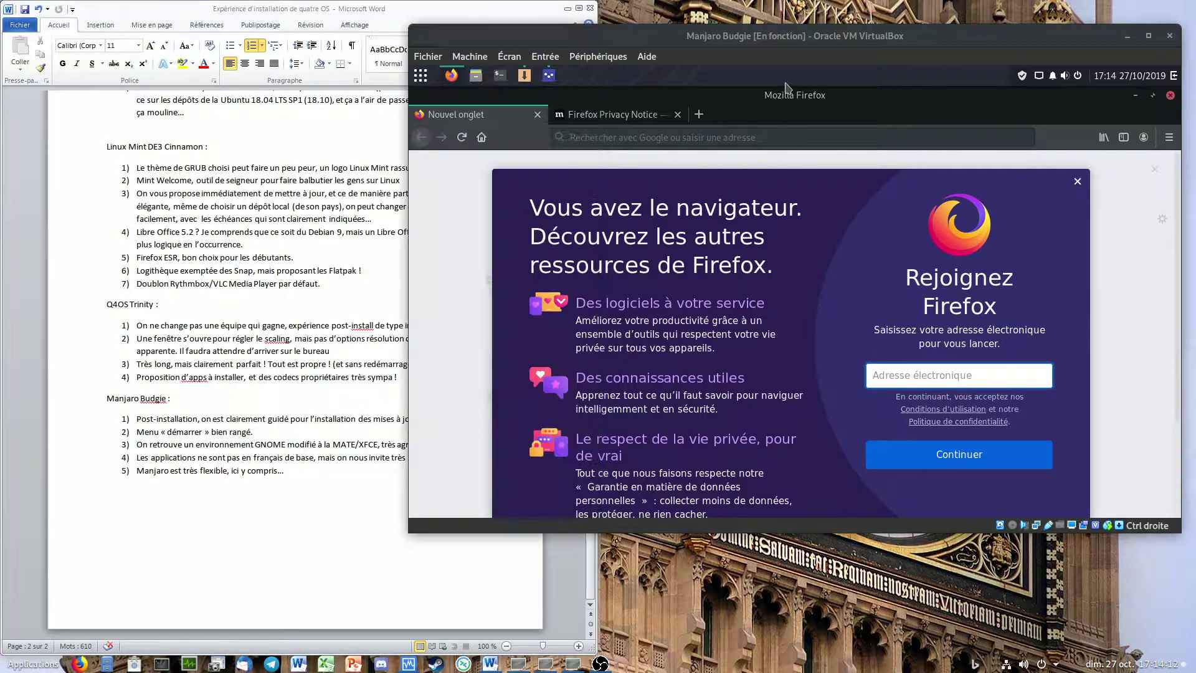
left_click(421, 78)
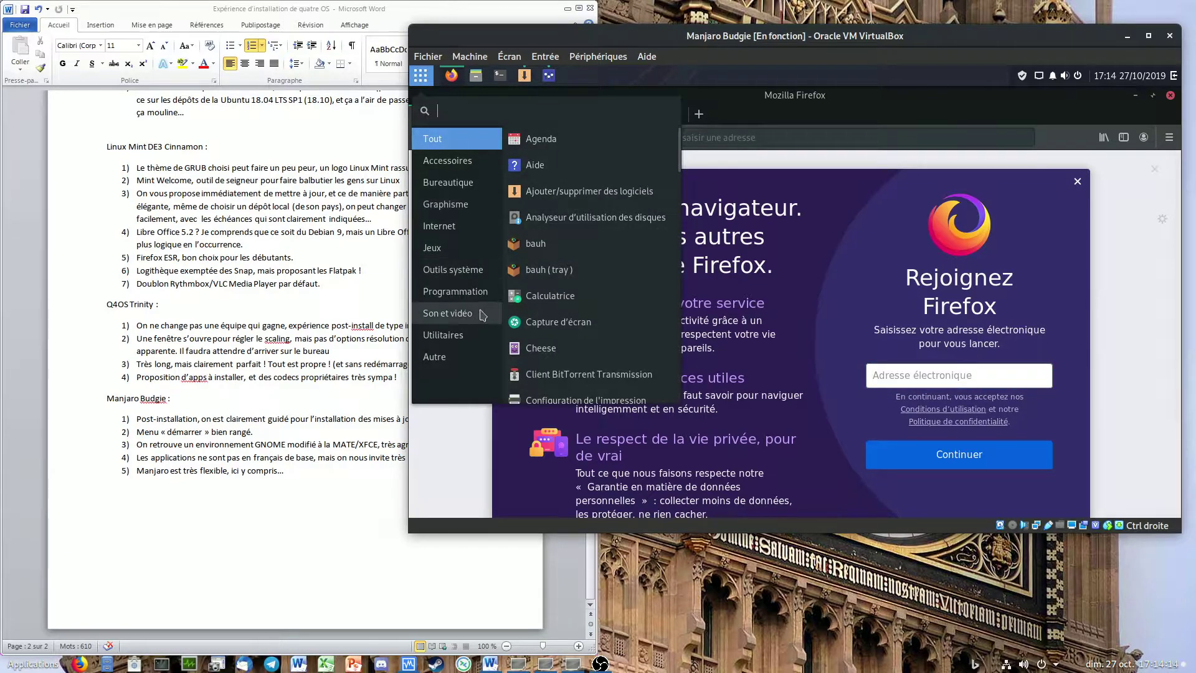
left_click(468, 333)
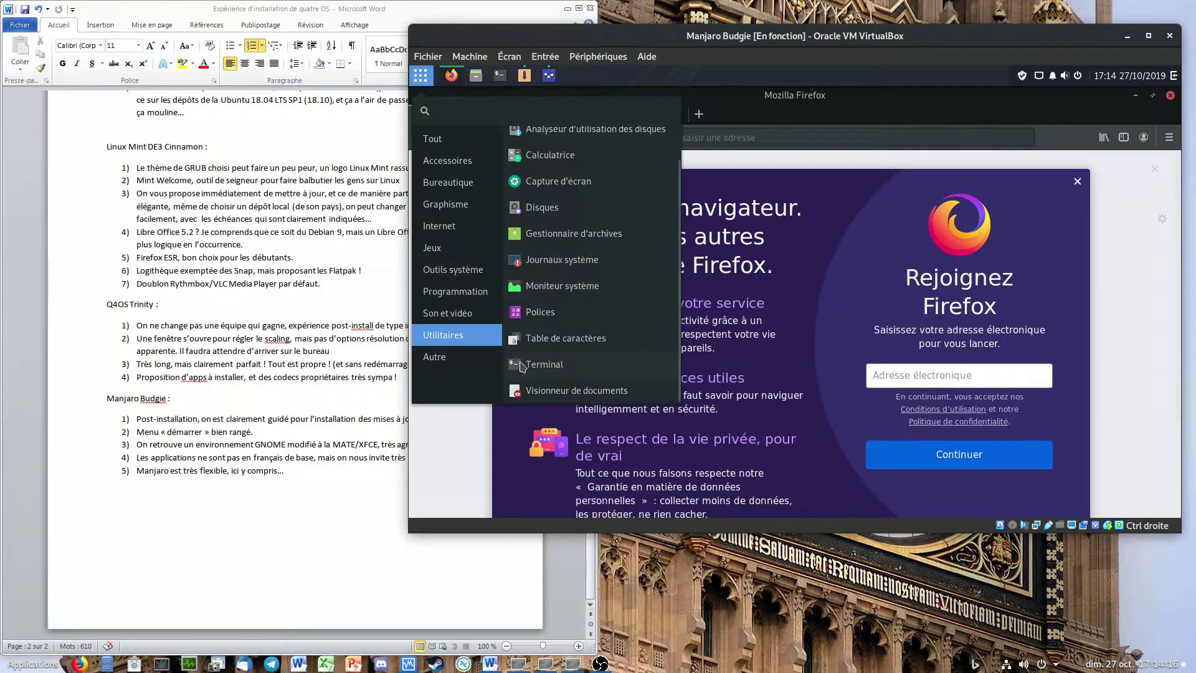
left_click(448, 269)
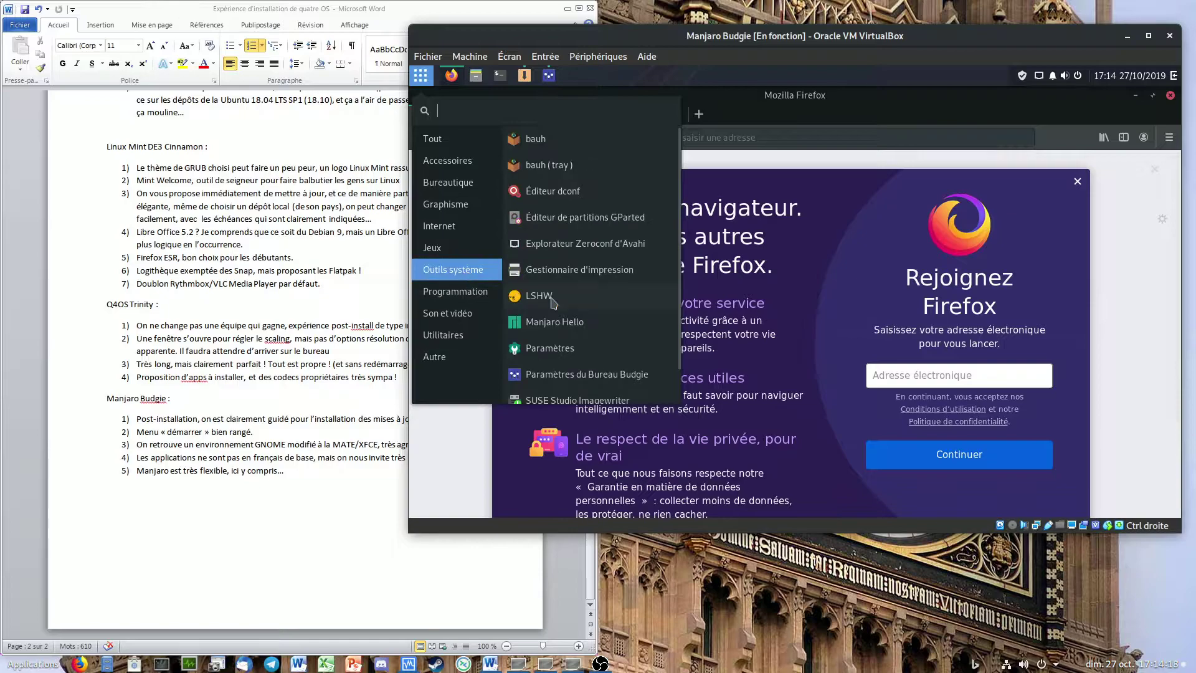
scroll(559, 347, "down", 1)
left_click(569, 310)
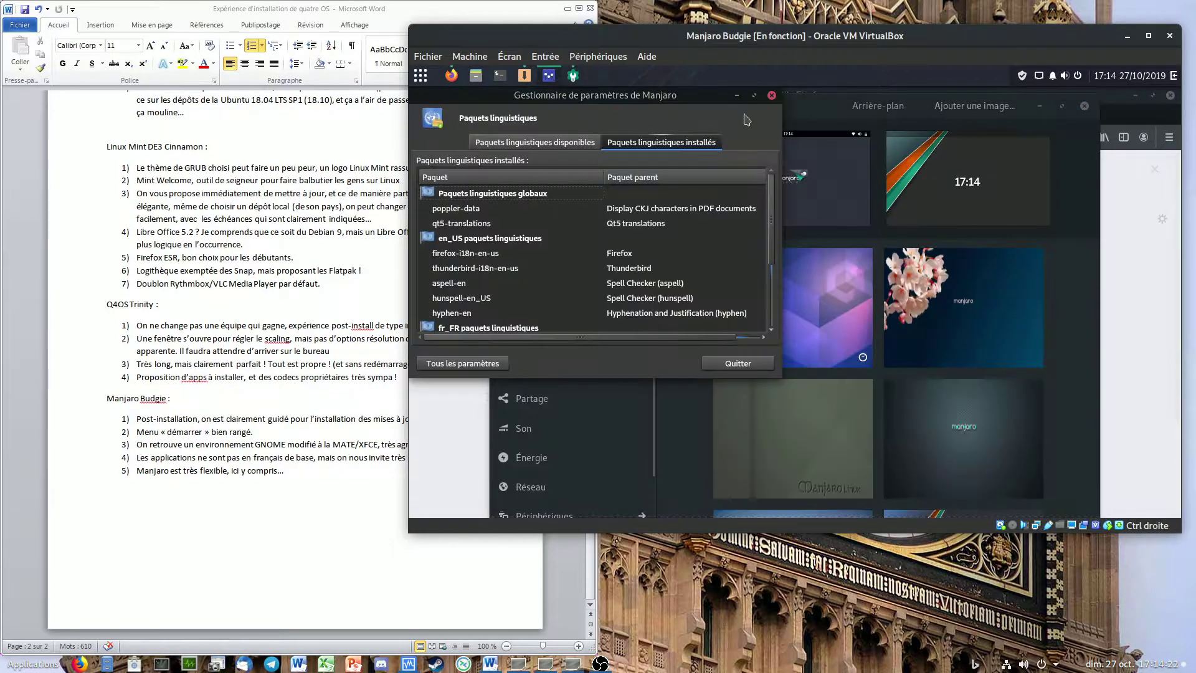
left_click(772, 96)
Step: Check the Bluetooth, Périphériques and Détails pages of the system settings, highlight the GNOME version, and close the settings
left_click(569, 136)
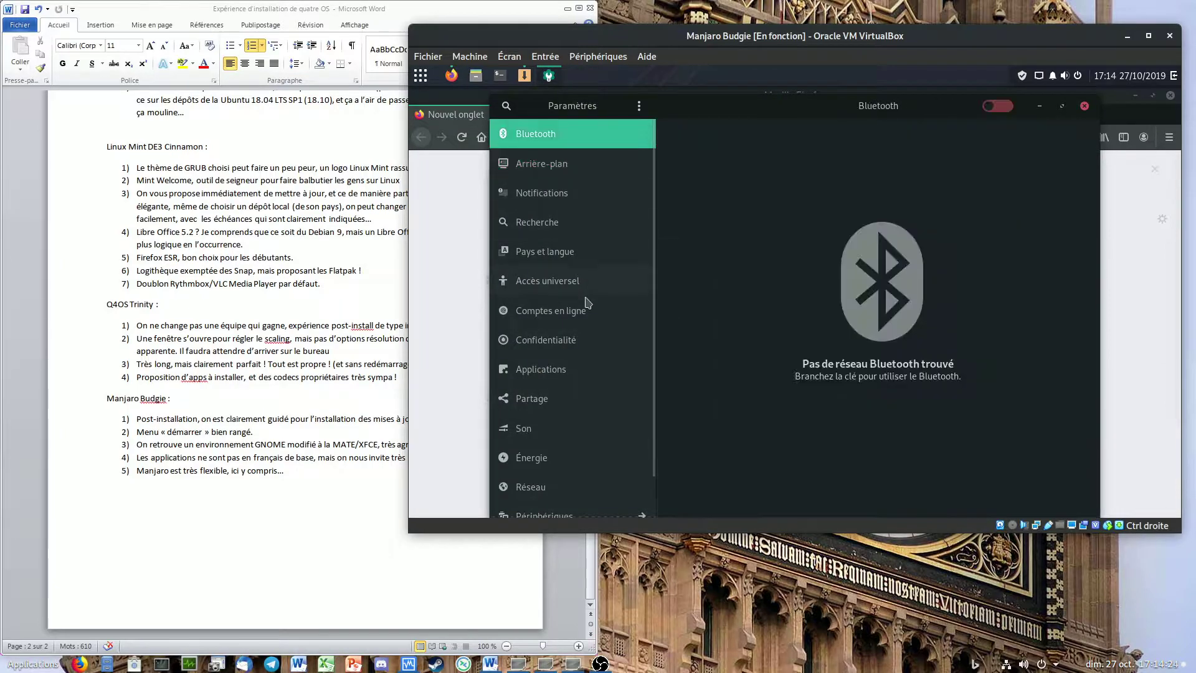
scroll(583, 303, "down", 2)
left_click(551, 472)
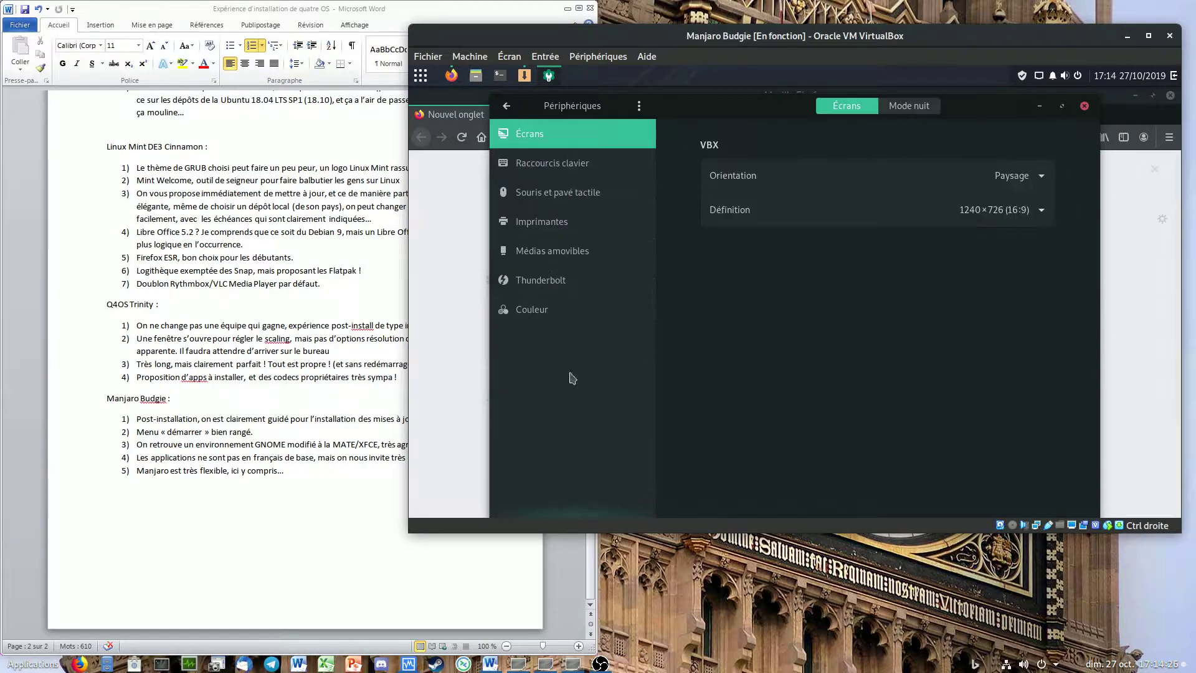
left_click(507, 106)
scroll(576, 496, "down", 1)
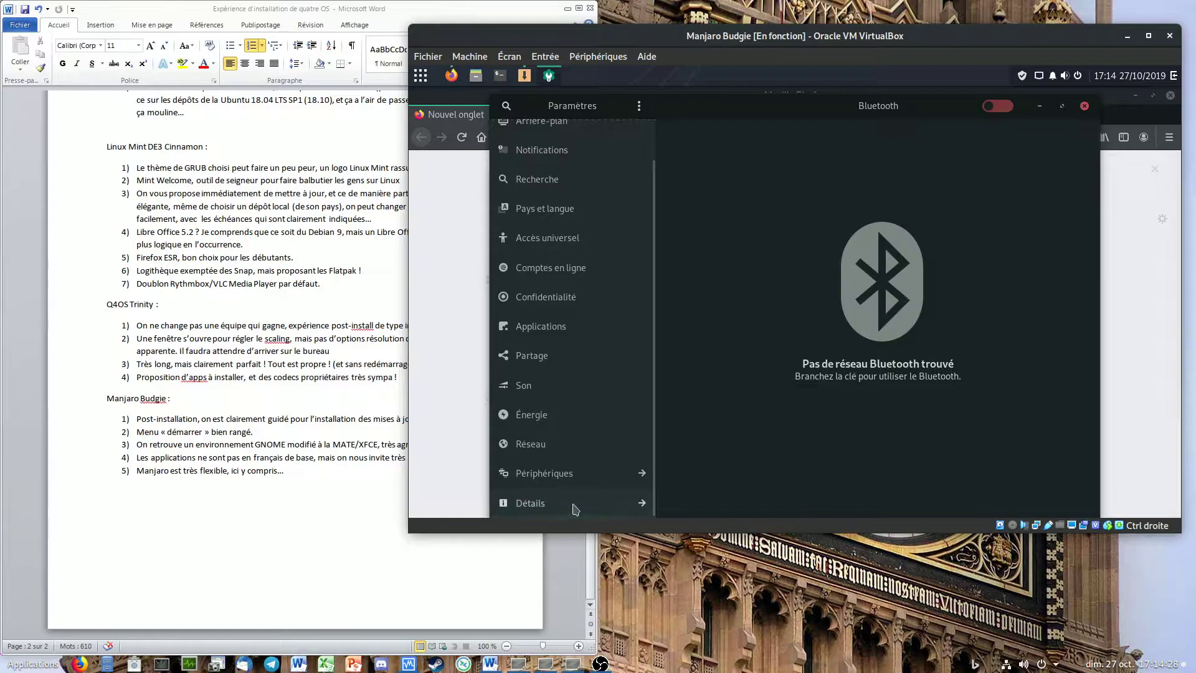
left_click(576, 510)
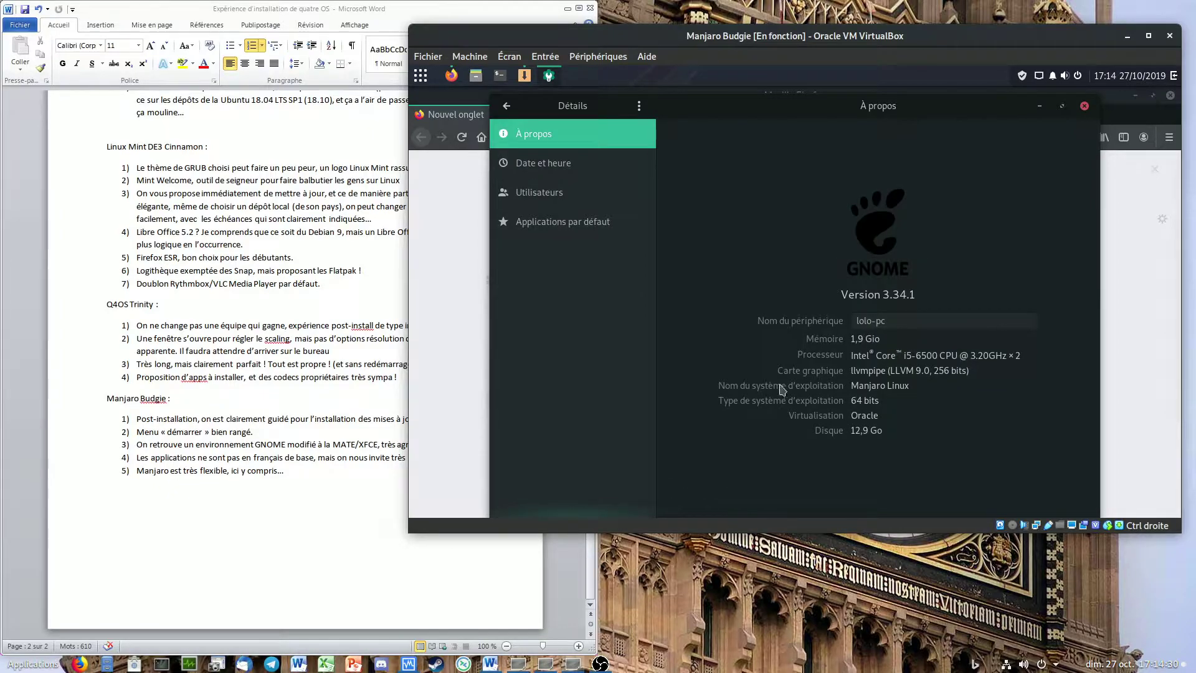
left_click_drag(879, 298, 916, 296)
left_click(903, 294)
left_click(1085, 106)
Step: View Firefox's version information in its À propos window, and close that window
left_click(1169, 137)
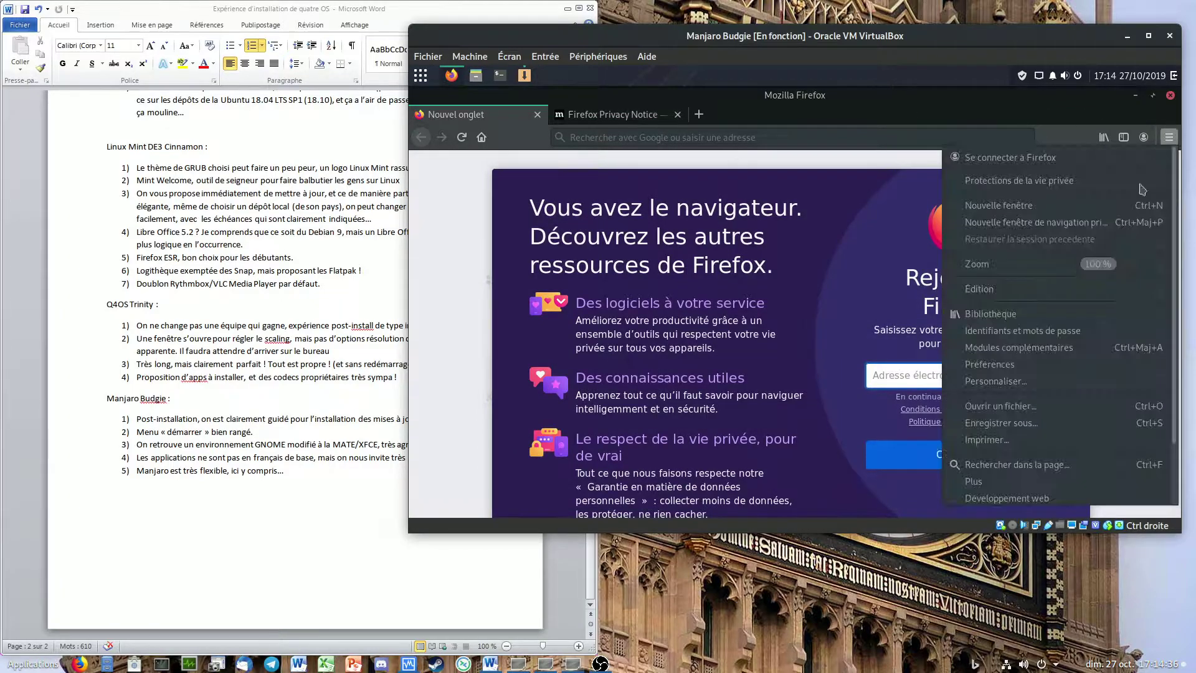
scroll(1036, 477, "down", 1)
left_click(1036, 474)
left_click(953, 312)
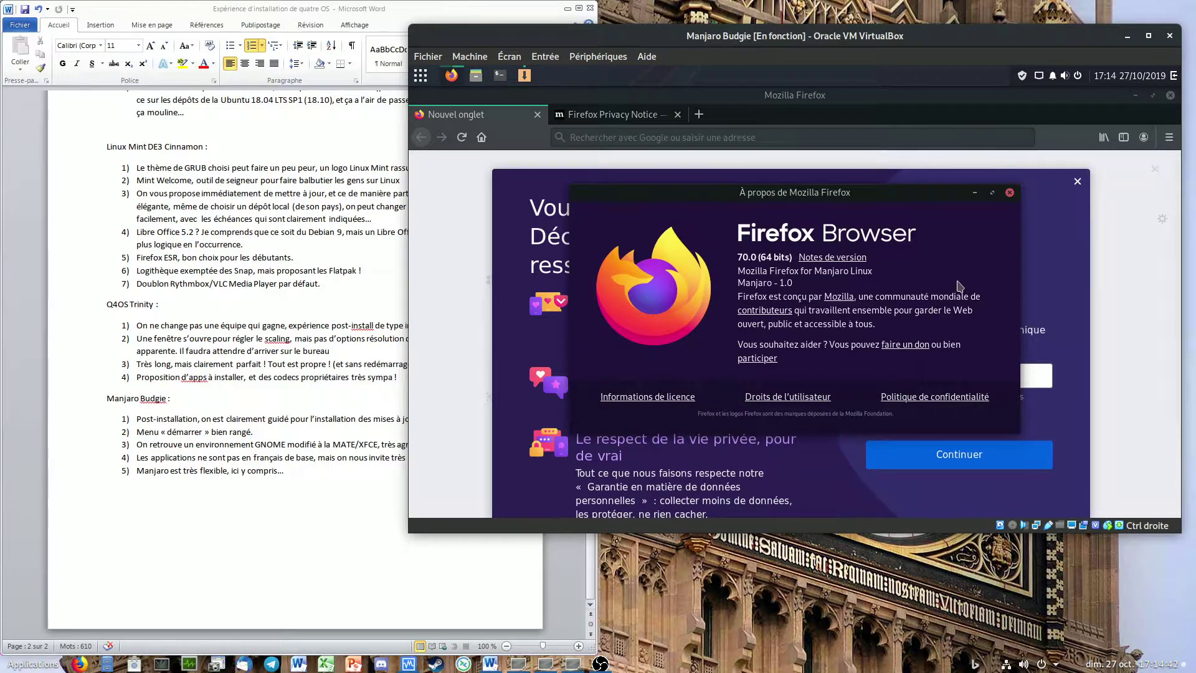
left_click(1010, 193)
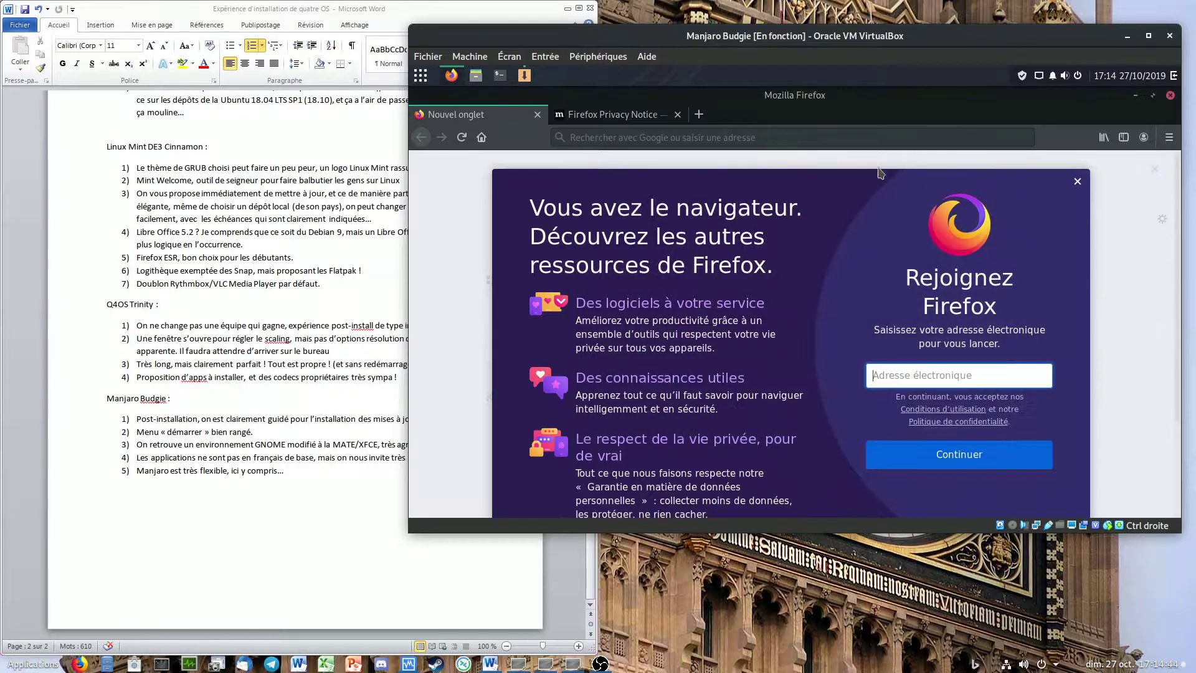
Step: Switch to the Word notes and reread the post-installation section, highlighting the last two Manjaro Budgie points
left_click(372, 114)
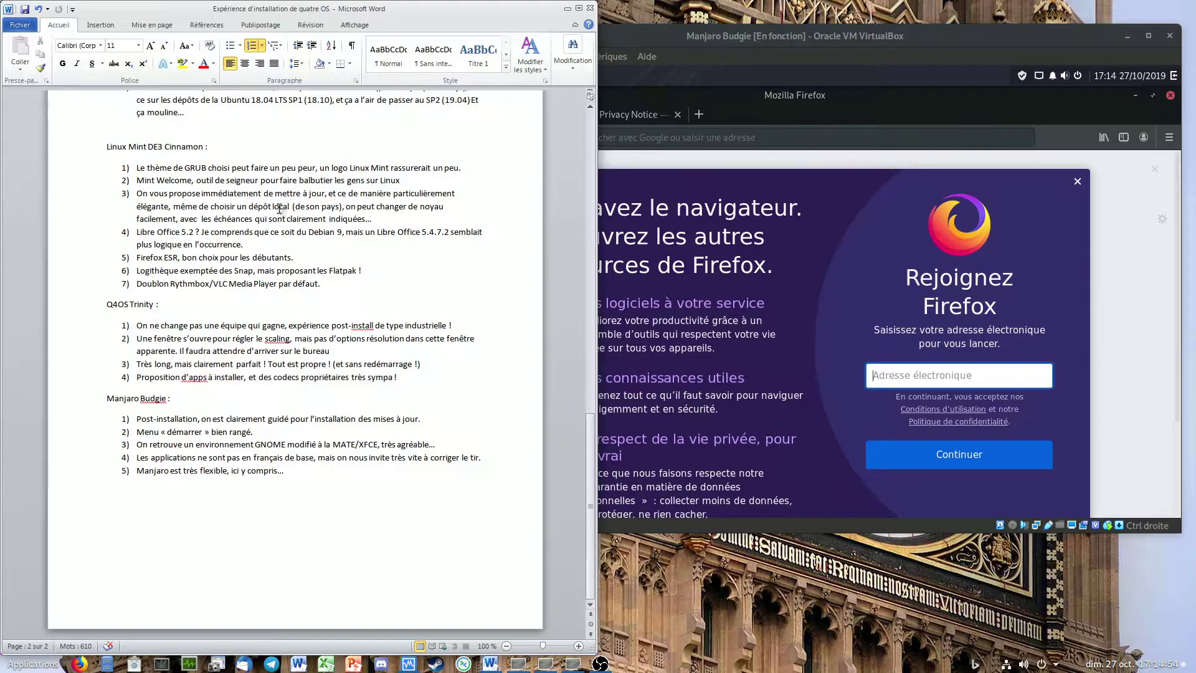
scroll(310, 180, "up", 3)
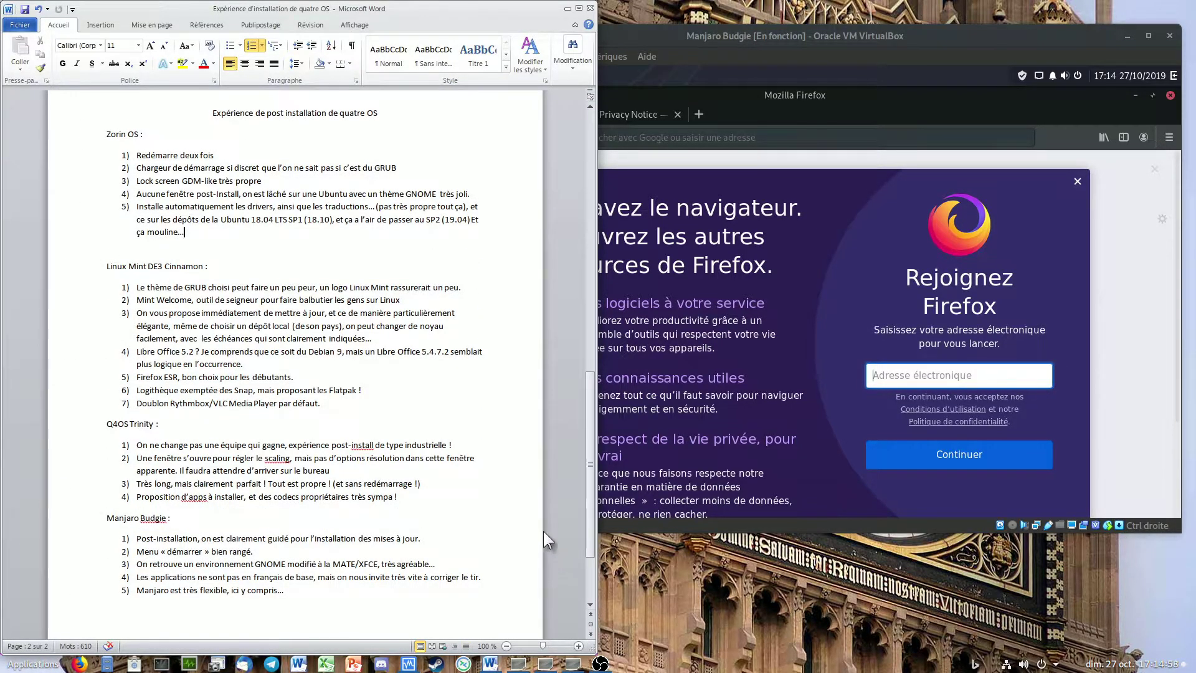
scroll(544, 530, "down", 3)
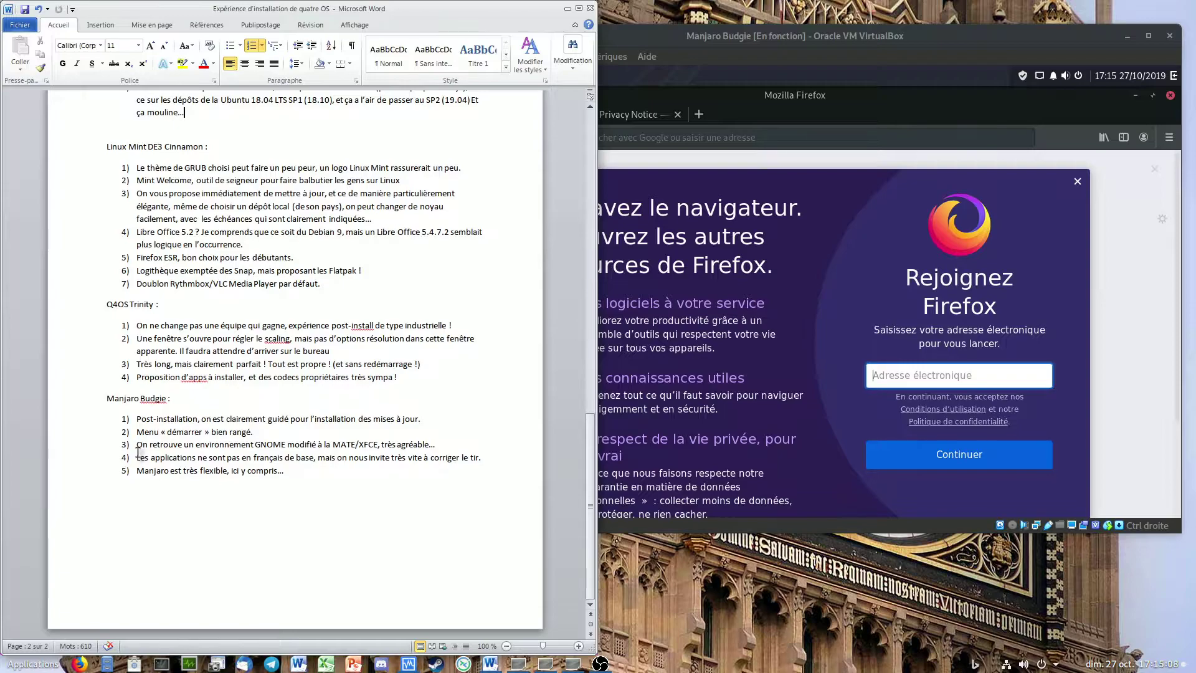
left_click_drag(136, 457, 461, 491)
left_click(461, 491)
Step: Close Firefox with all its tabs in the Manjaro virtual machine, and shut the system down
left_click(1059, 95)
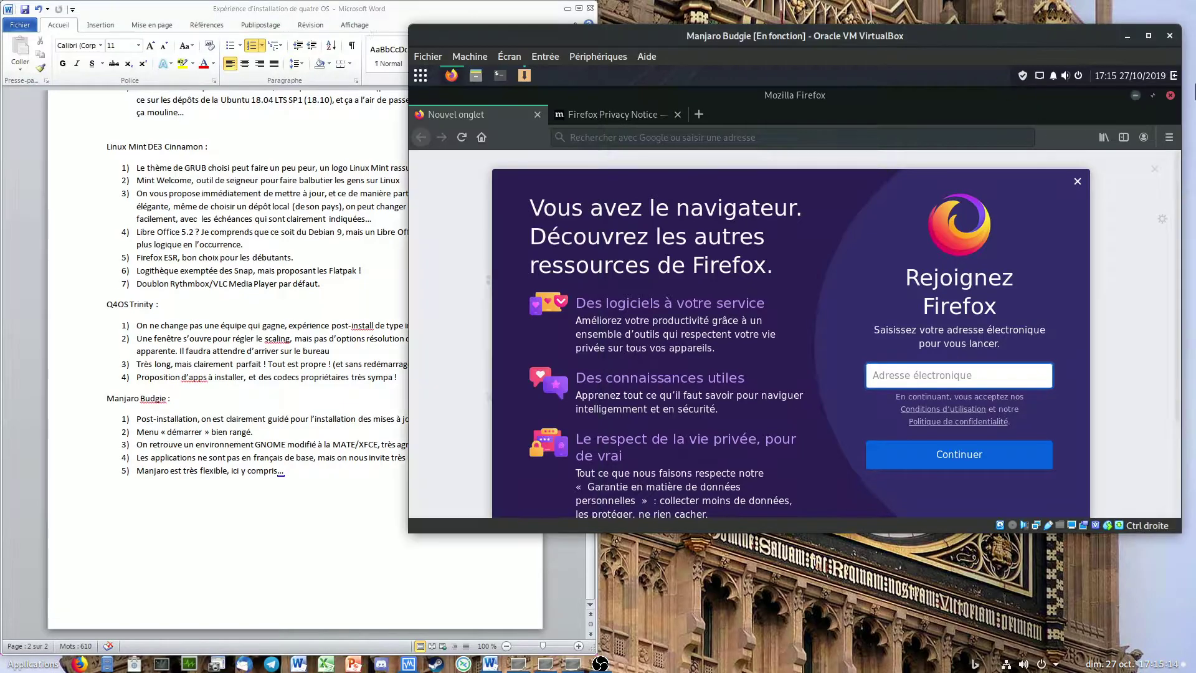
left_click(1173, 97)
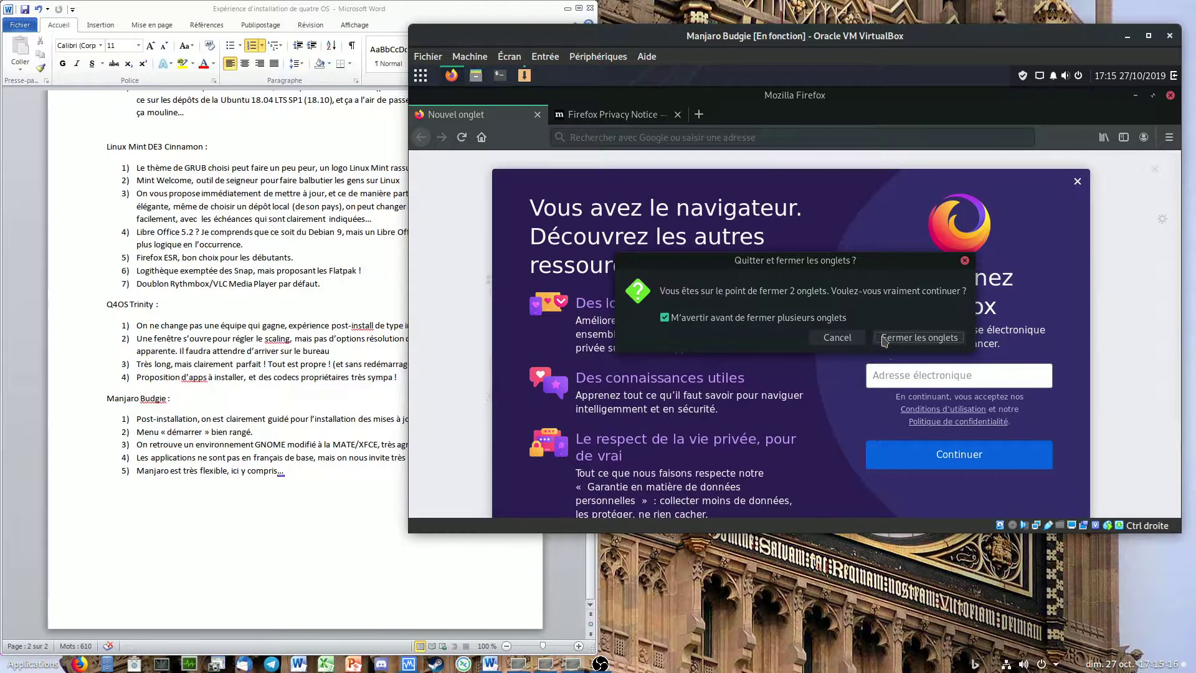
left_click(885, 340)
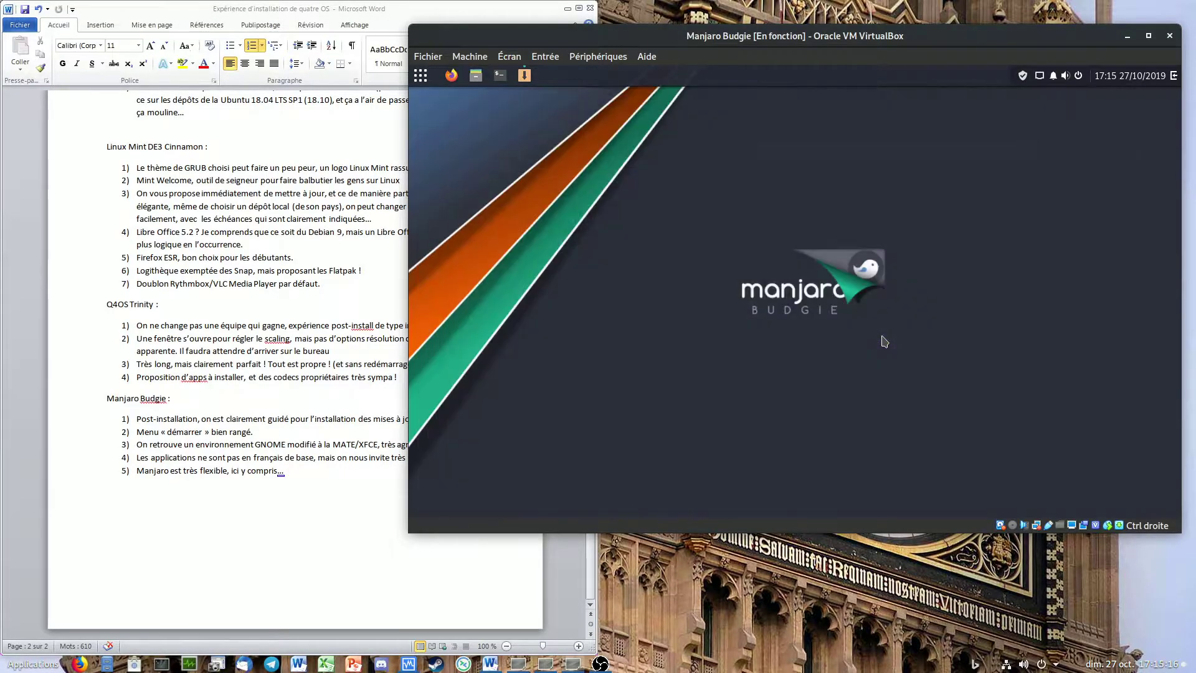
left_click(1171, 76)
left_click(1081, 76)
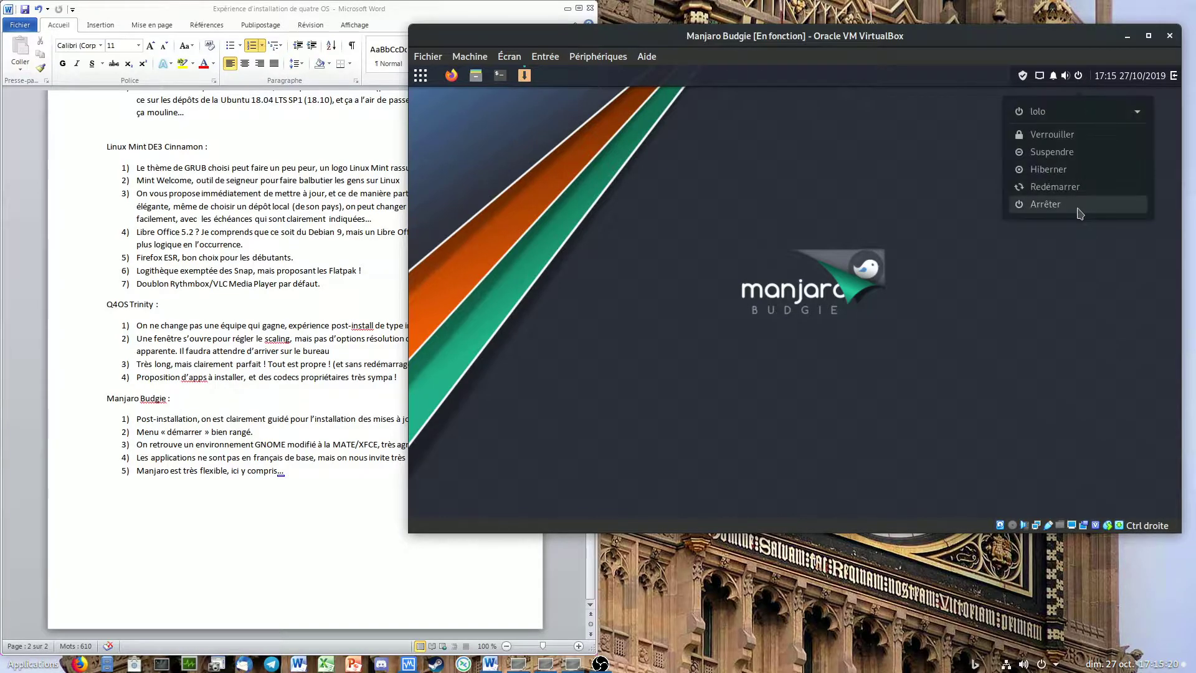
left_click(1053, 204)
left_click(892, 347)
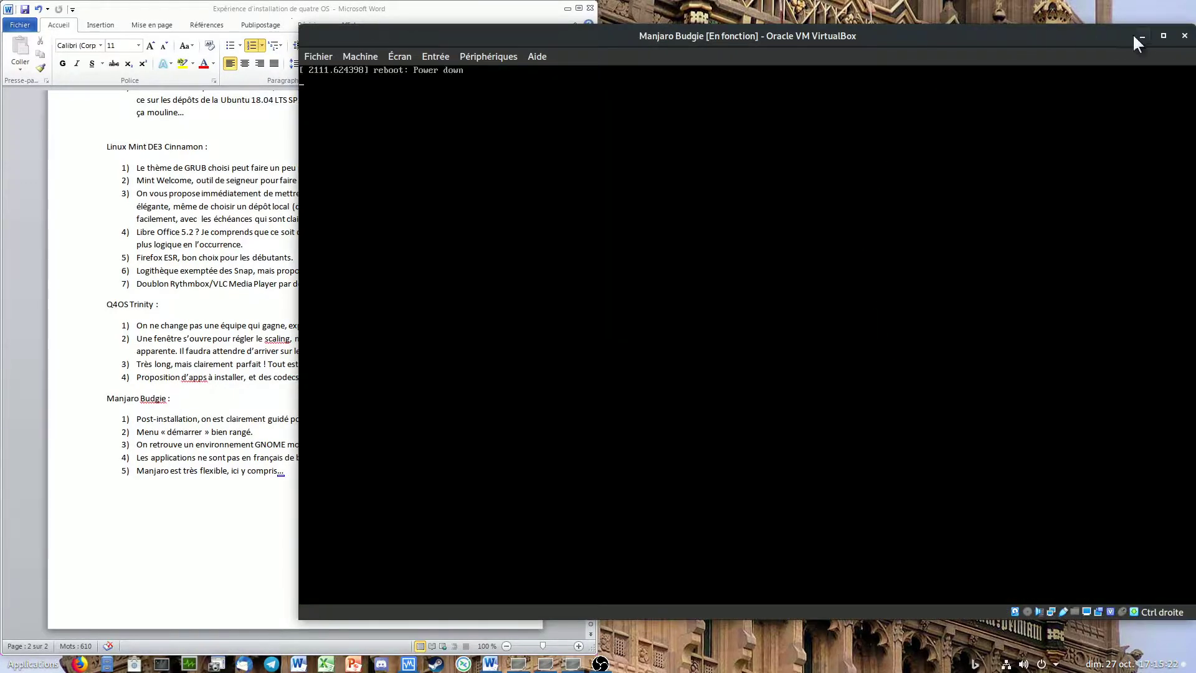
Step: Maximize the Word notes so the pre-installation and post-installation pages show side by side from the beginning
scroll(293, 374, "up", 10)
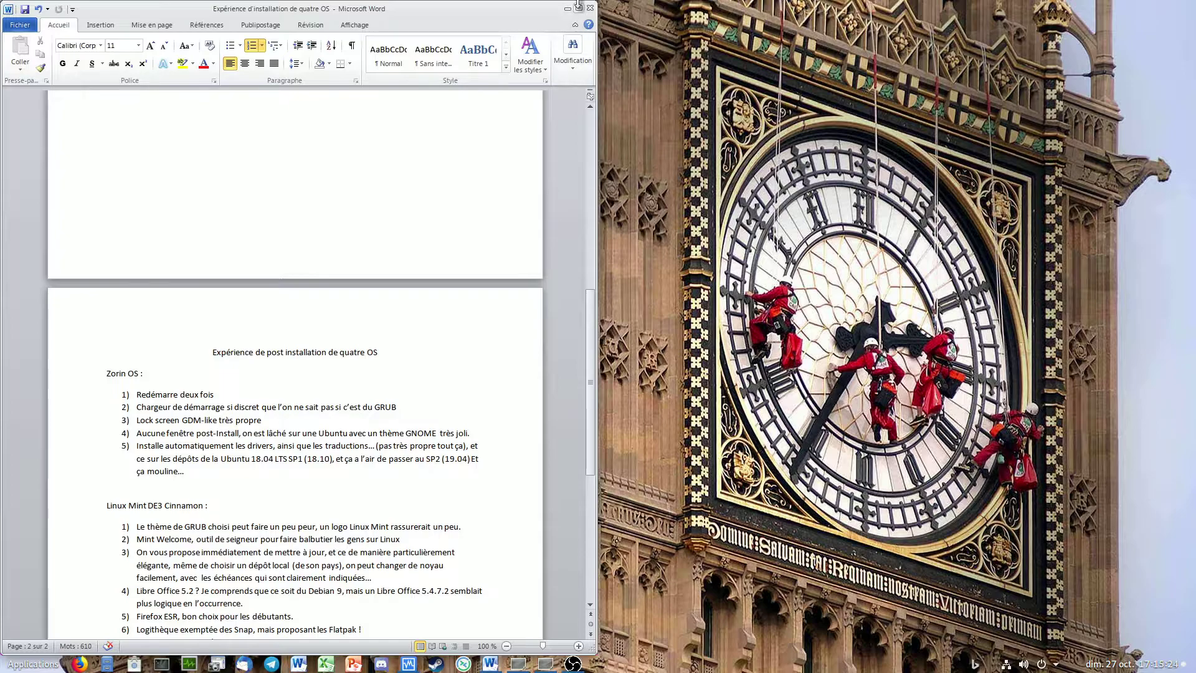
left_click(579, 8)
scroll(519, 343, "up", 1)
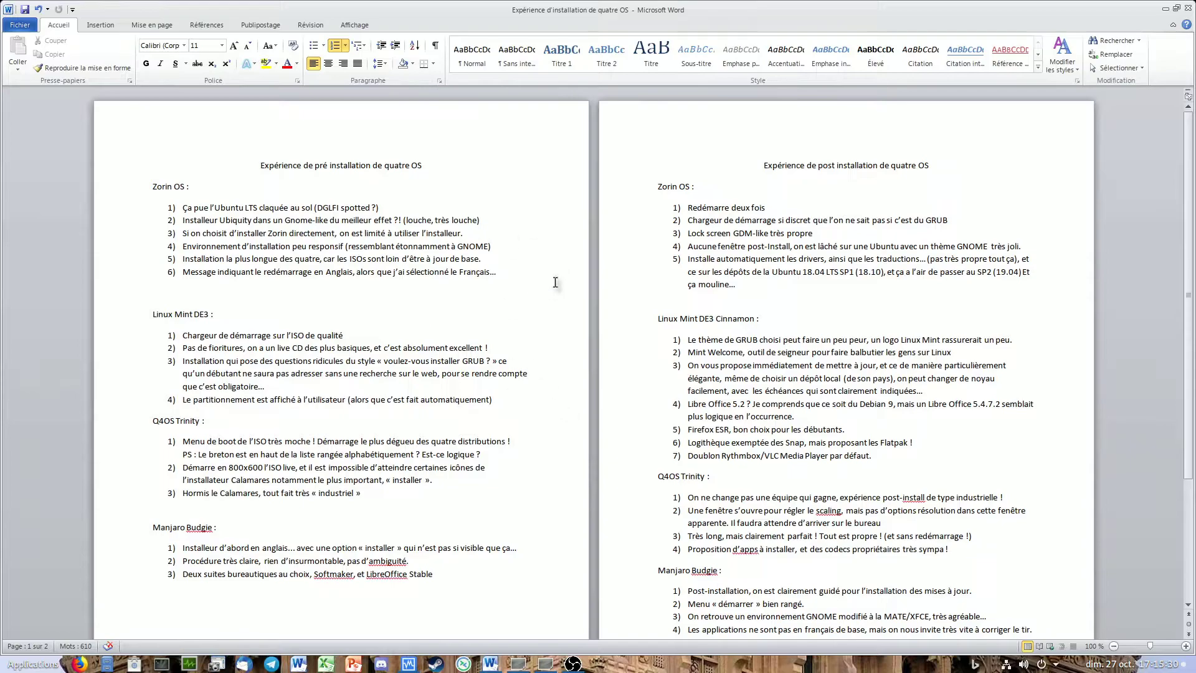
Step: Review the pre-installation notes, highlighting the Zorin OS, Linux Mint DE3 and Q4OS Trinity sections, down to the Manjaro Budgie section
left_click_drag(547, 276, 90, 158)
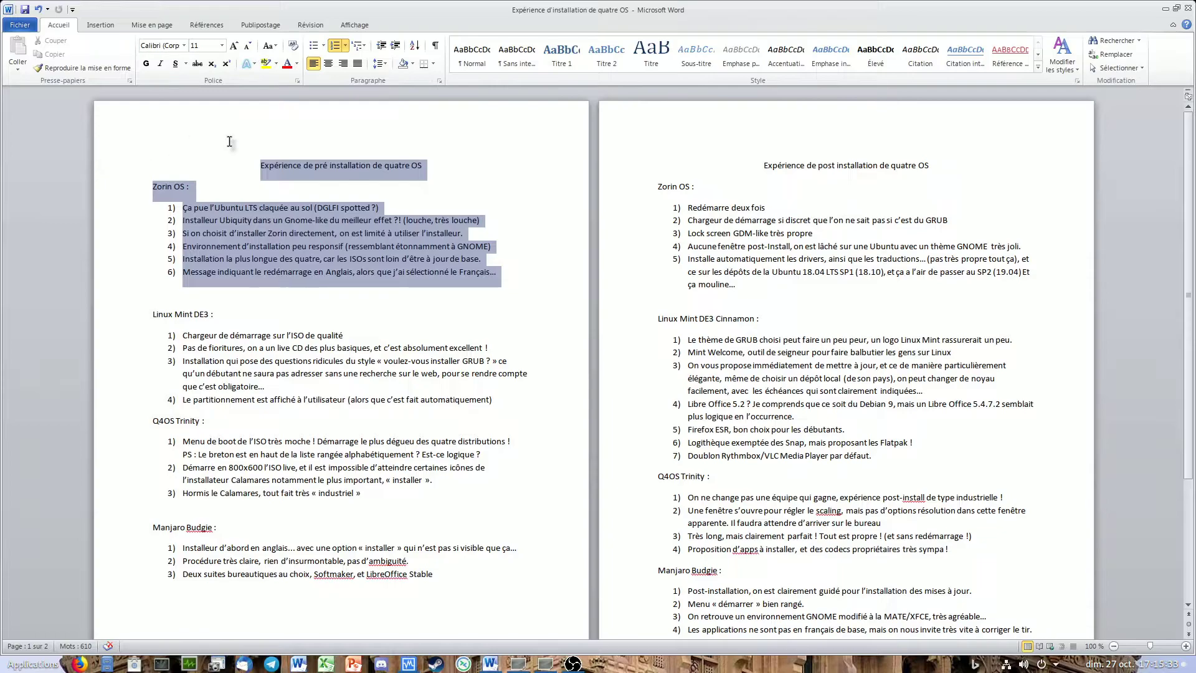
left_click_drag(229, 142, 177, 212)
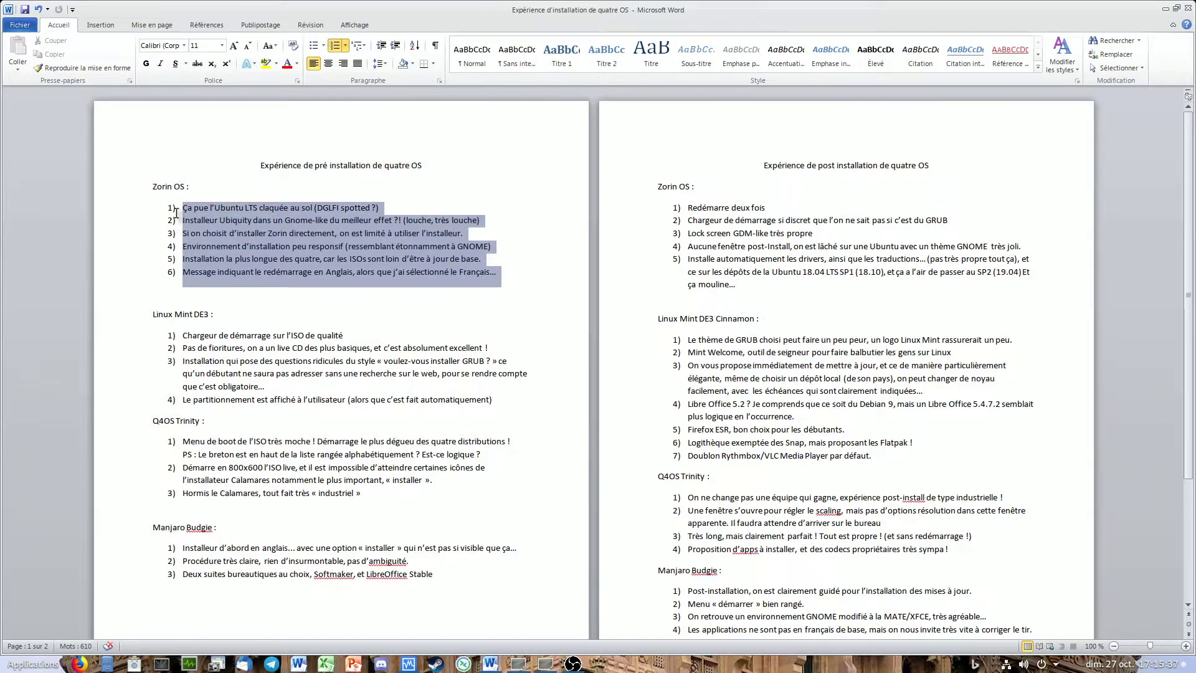
left_click_drag(512, 409, 124, 132)
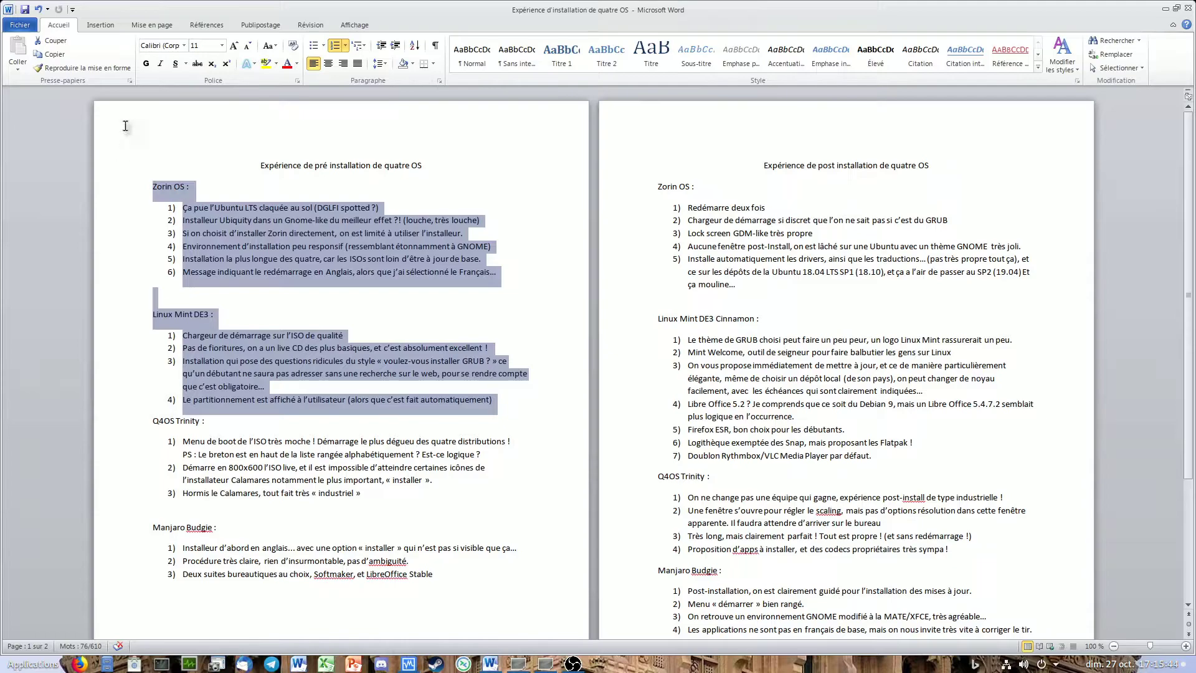
left_click(180, 292)
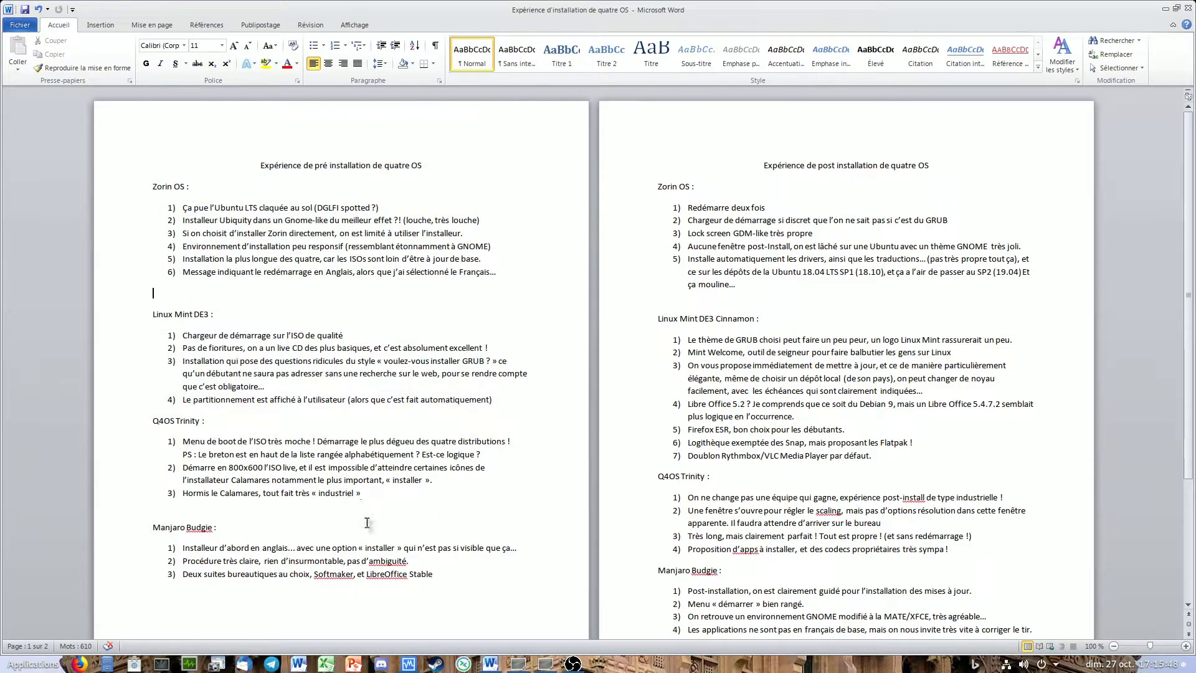
left_click(416, 508)
left_click_drag(415, 509, 135, 426)
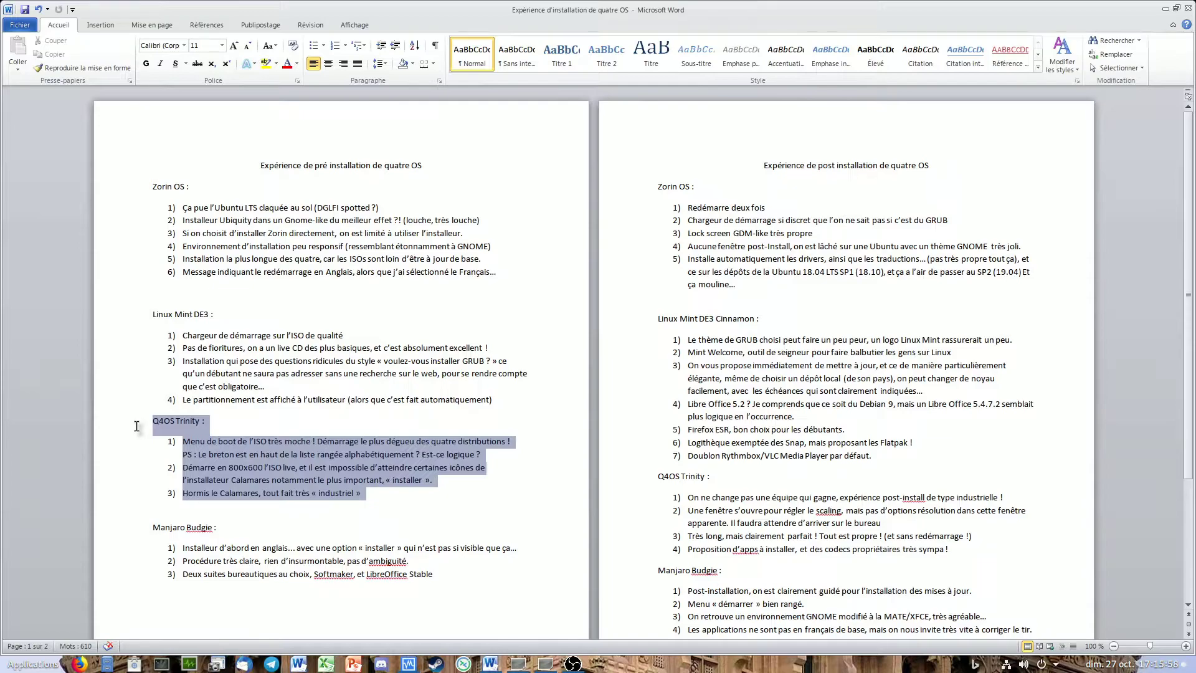
left_click(137, 426)
left_click(152, 426)
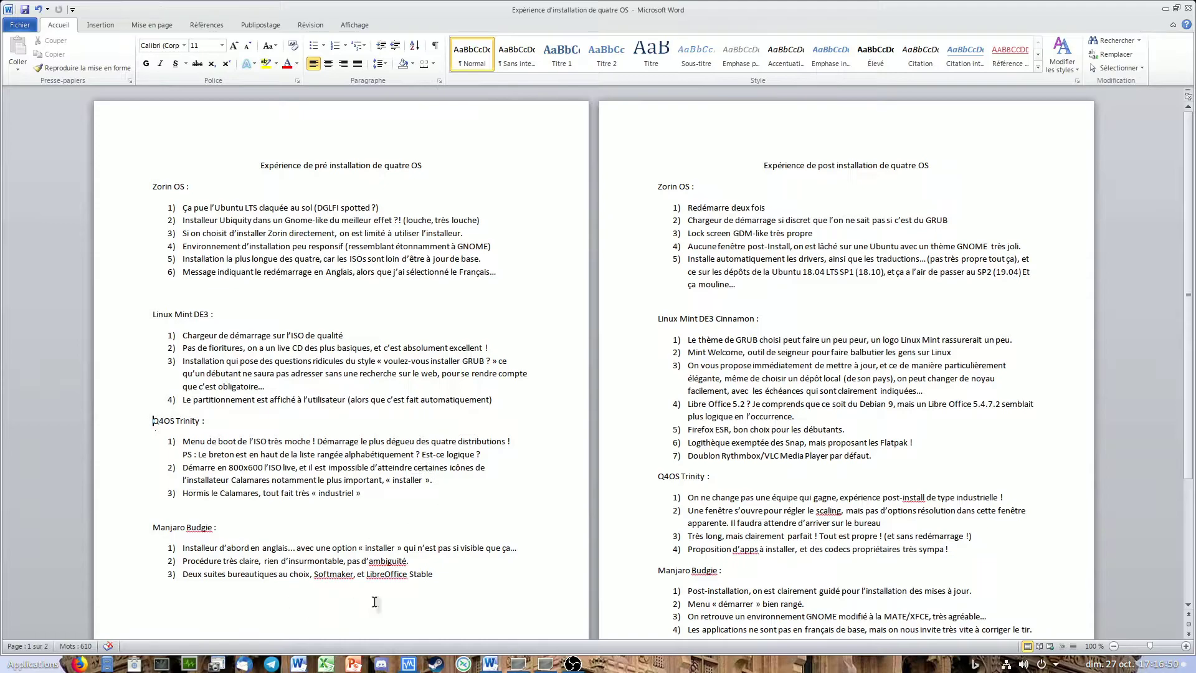
scroll(373, 595, "down", 5)
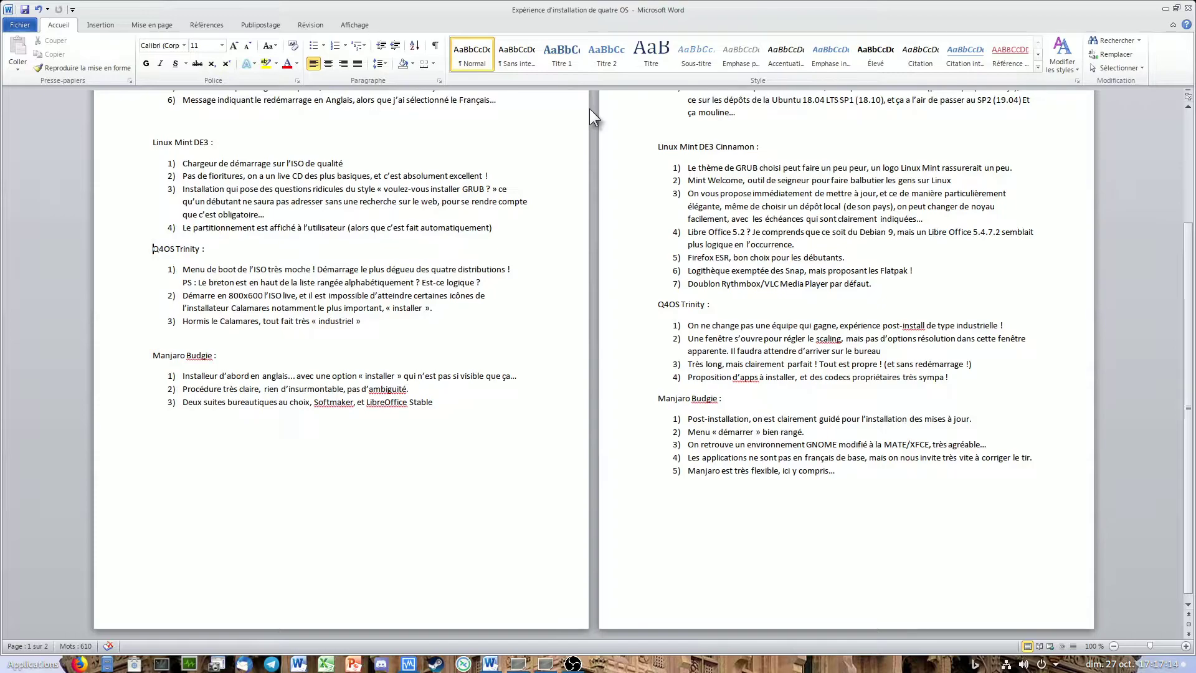
Step: Compare the pre- and post-installation pages, highlighting the Zorin OS section and the title of the pre-installation notes
scroll(571, 168, "up", 5)
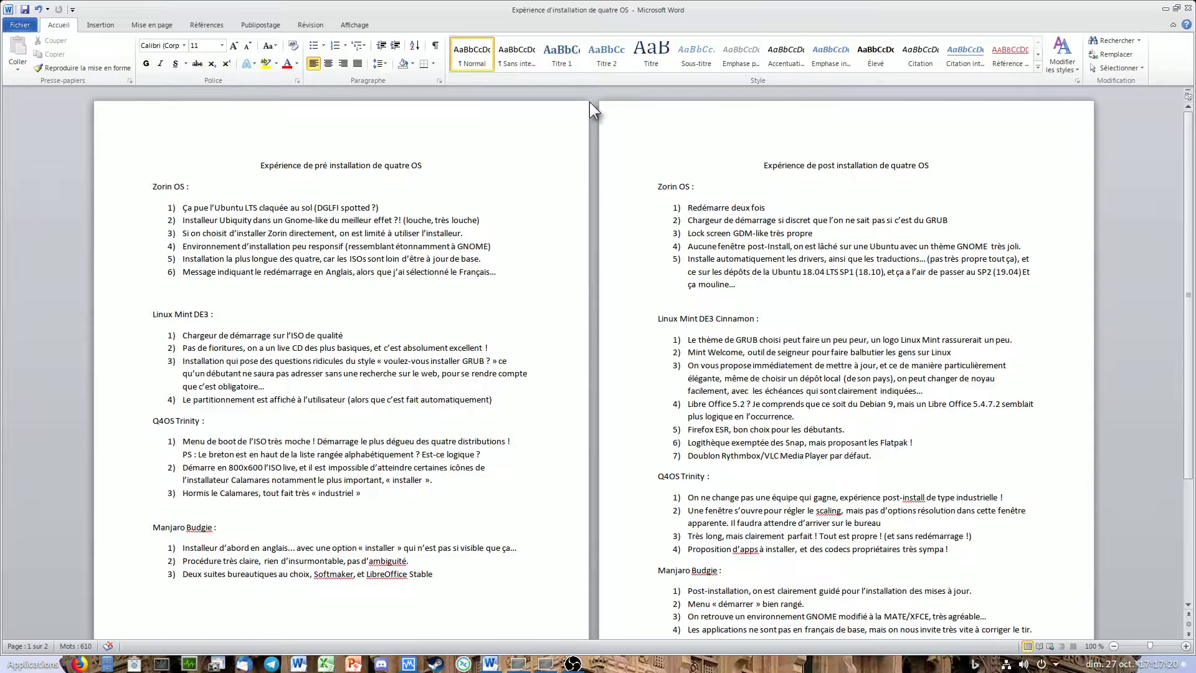
scroll(589, 102, "down", 4)
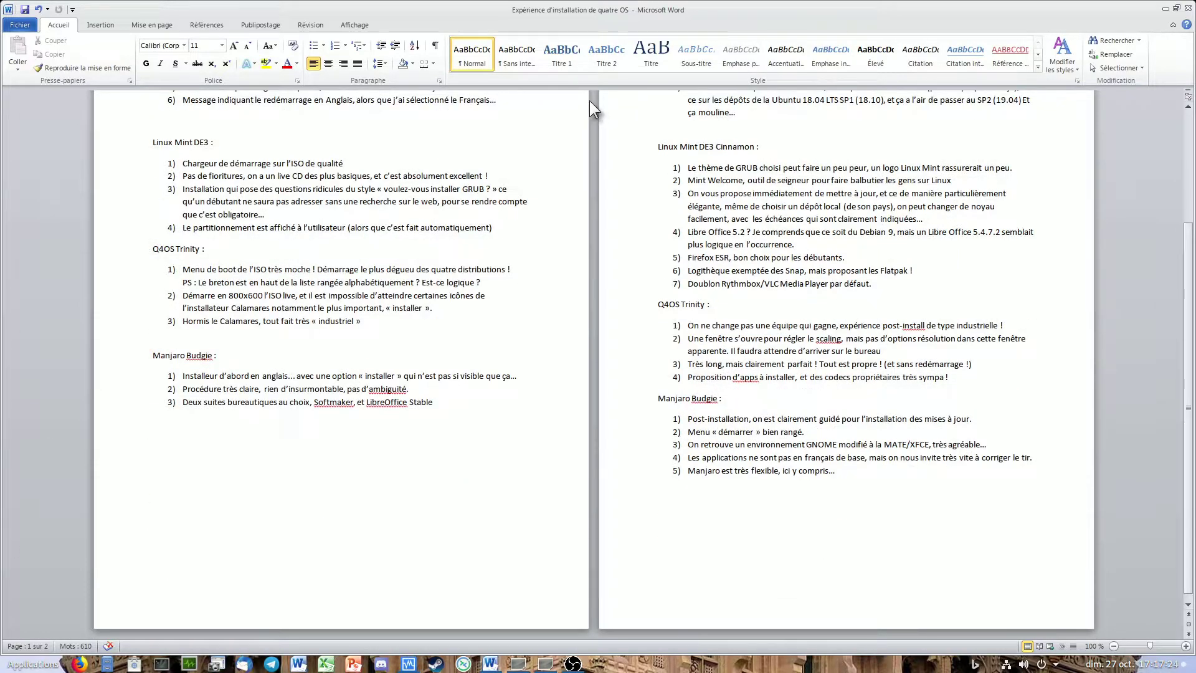
scroll(590, 101, "up", 4)
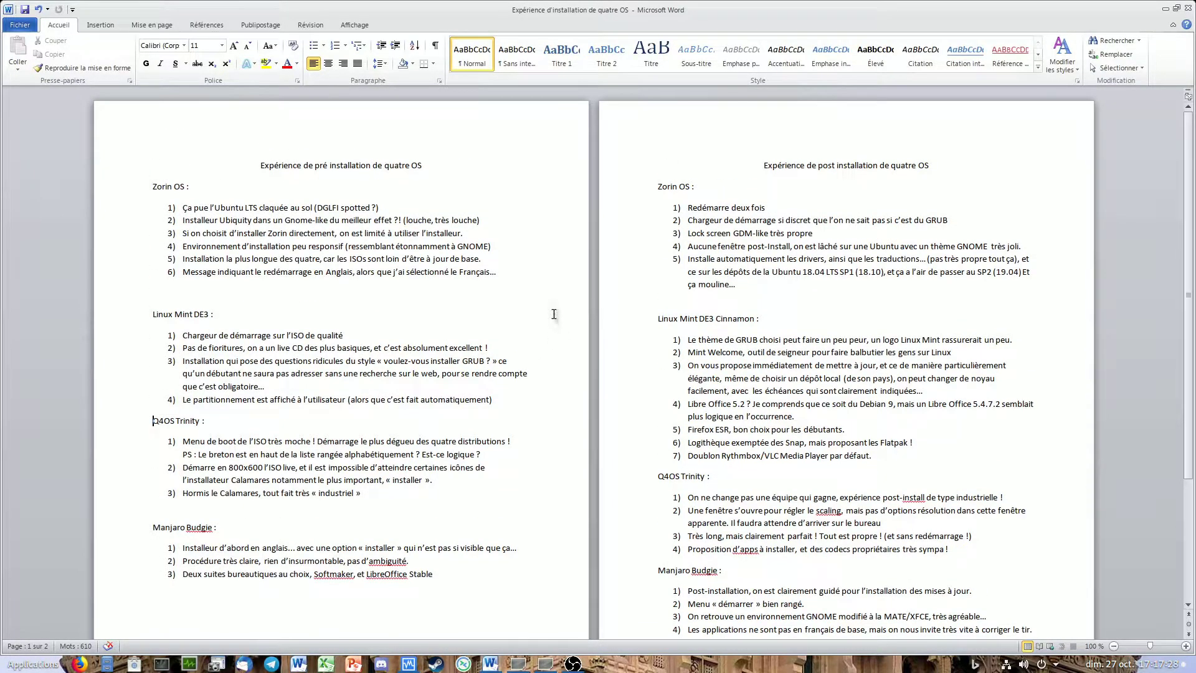
left_click_drag(527, 283, 151, 115)
left_click(92, 104)
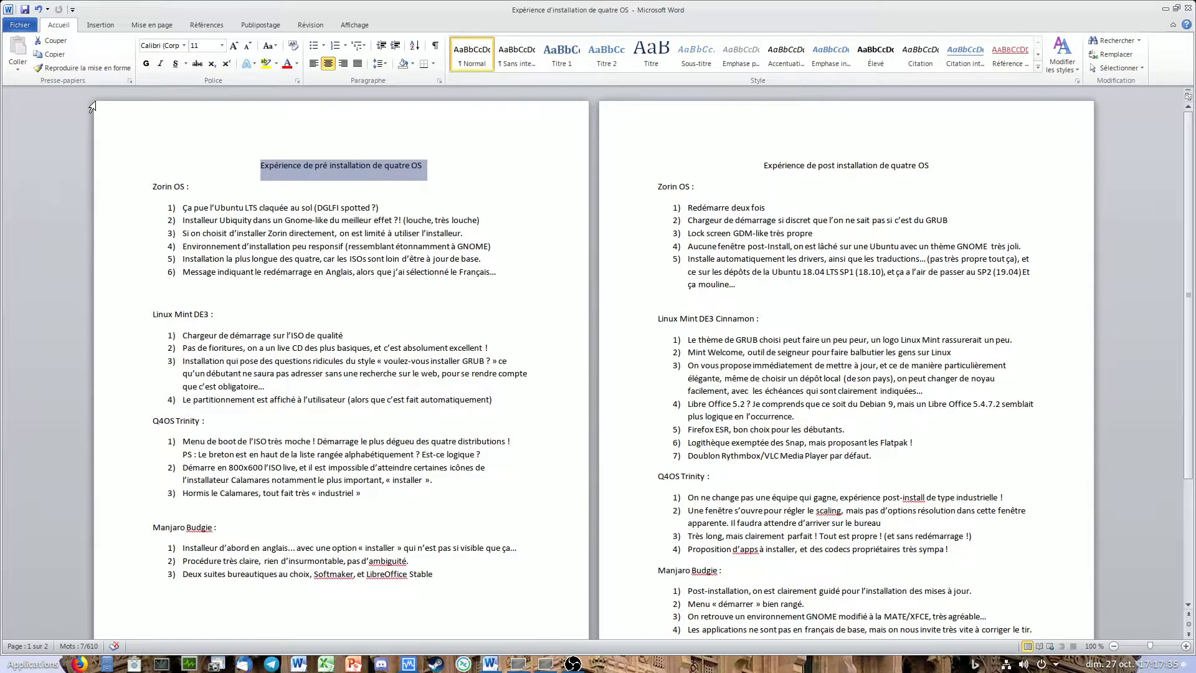
left_click(258, 294)
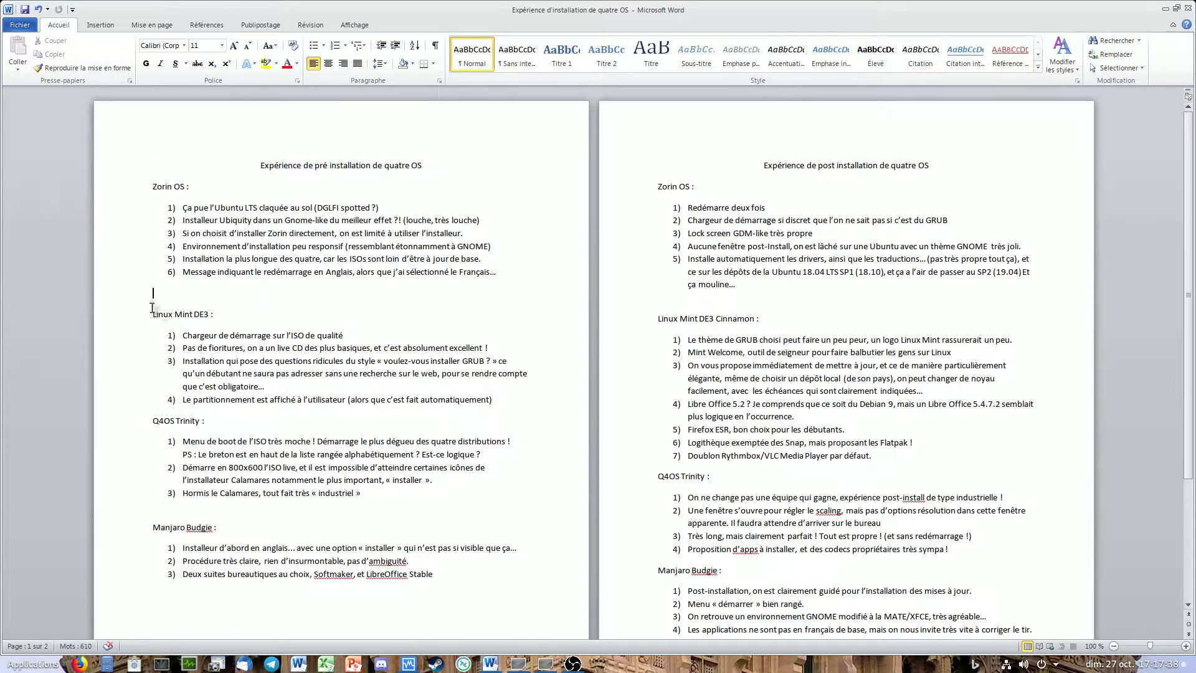
Step: Review the Linux Mint DE3 notes, highlighting the pre-installation section and part of the post-installation point about Rythmbox and VLC Media Player
left_click_drag(149, 312, 499, 407)
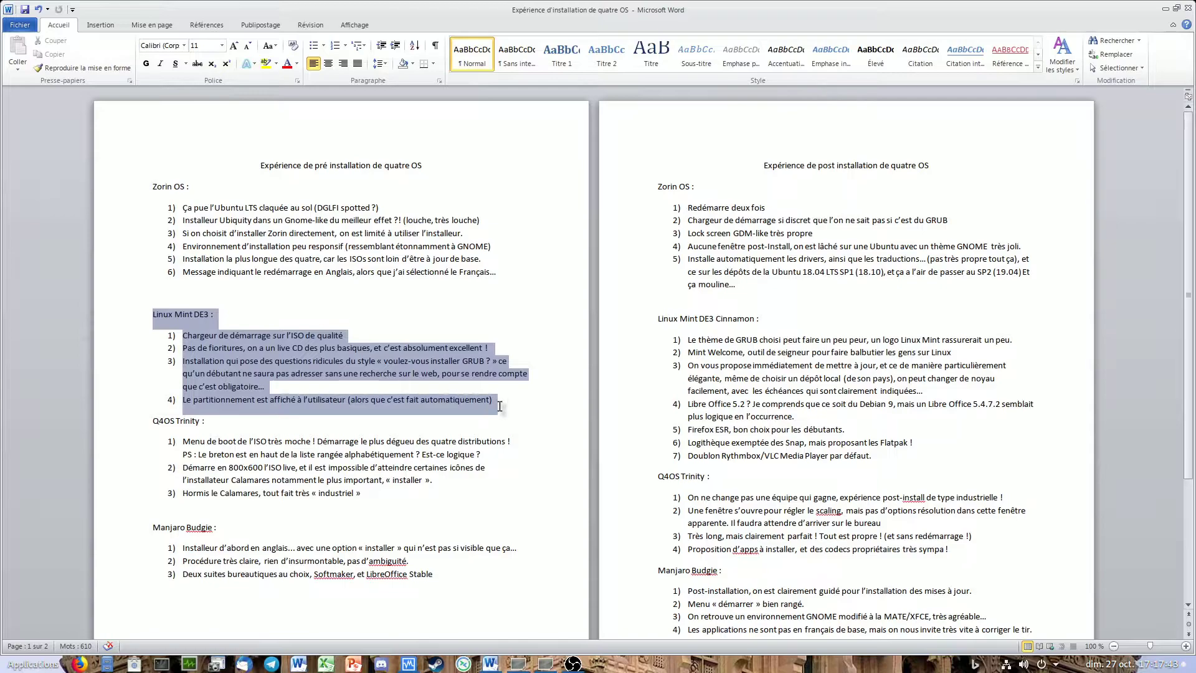
left_click(500, 406)
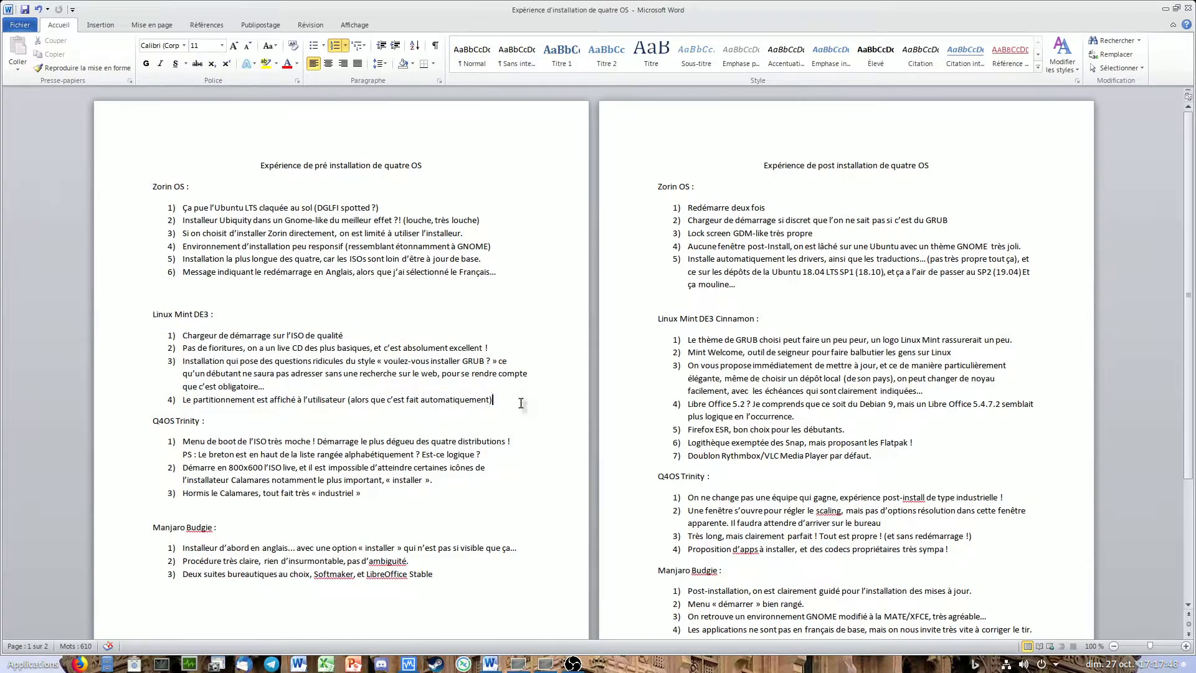
scroll(812, 548, "down", 3)
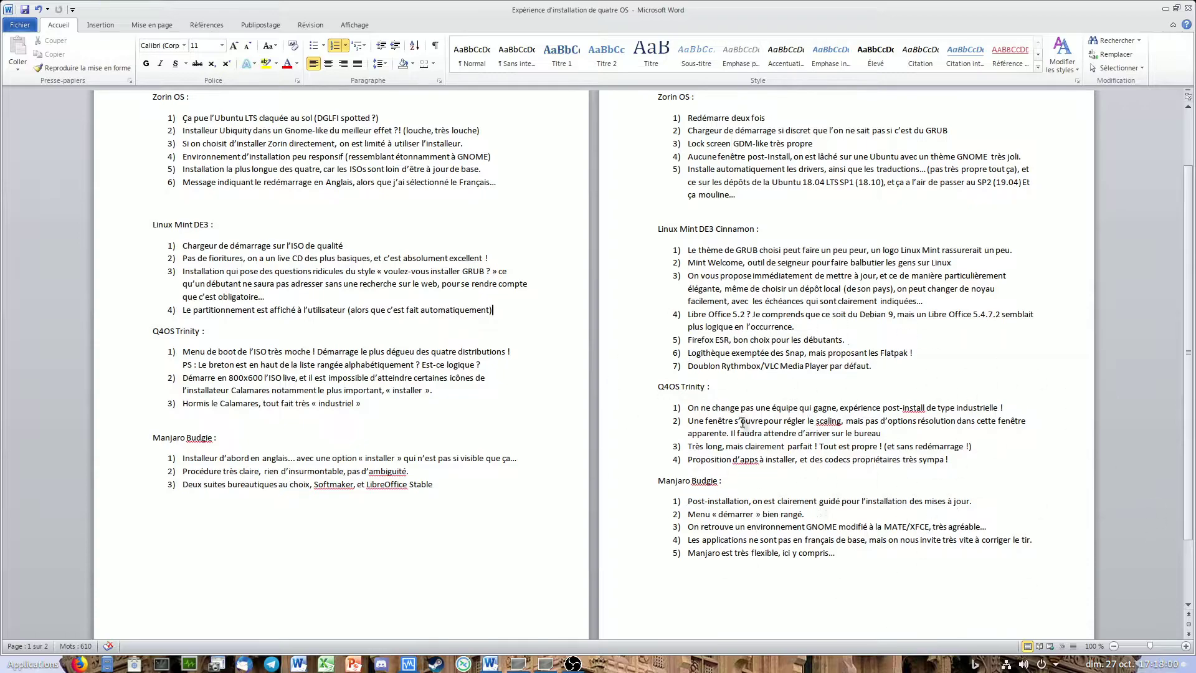
left_click_drag(828, 368, 765, 367)
left_click(764, 366)
Step: Review the pre-installation Q4OS Trinity section, highlighting it as a whole and its first point about the ISO boot menu
left_click_drag(151, 331, 447, 403)
left_click(448, 403)
left_click(432, 436)
left_click_drag(211, 424, 159, 339)
left_click(127, 348)
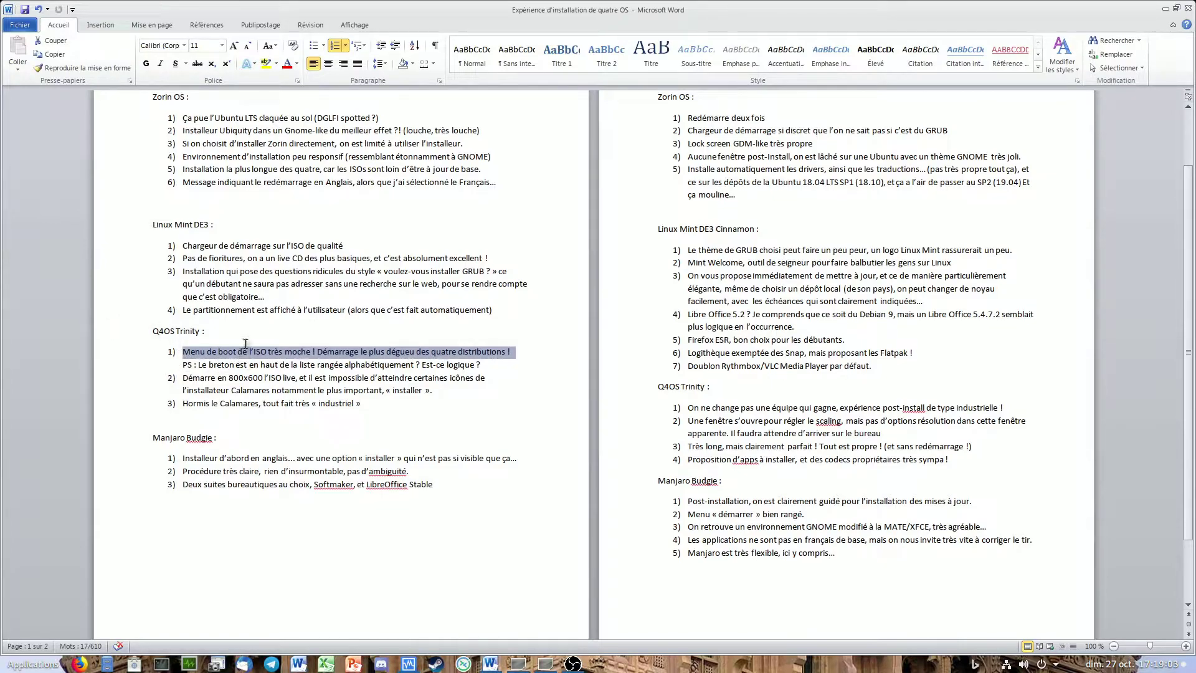
left_click(155, 366)
left_click(282, 423)
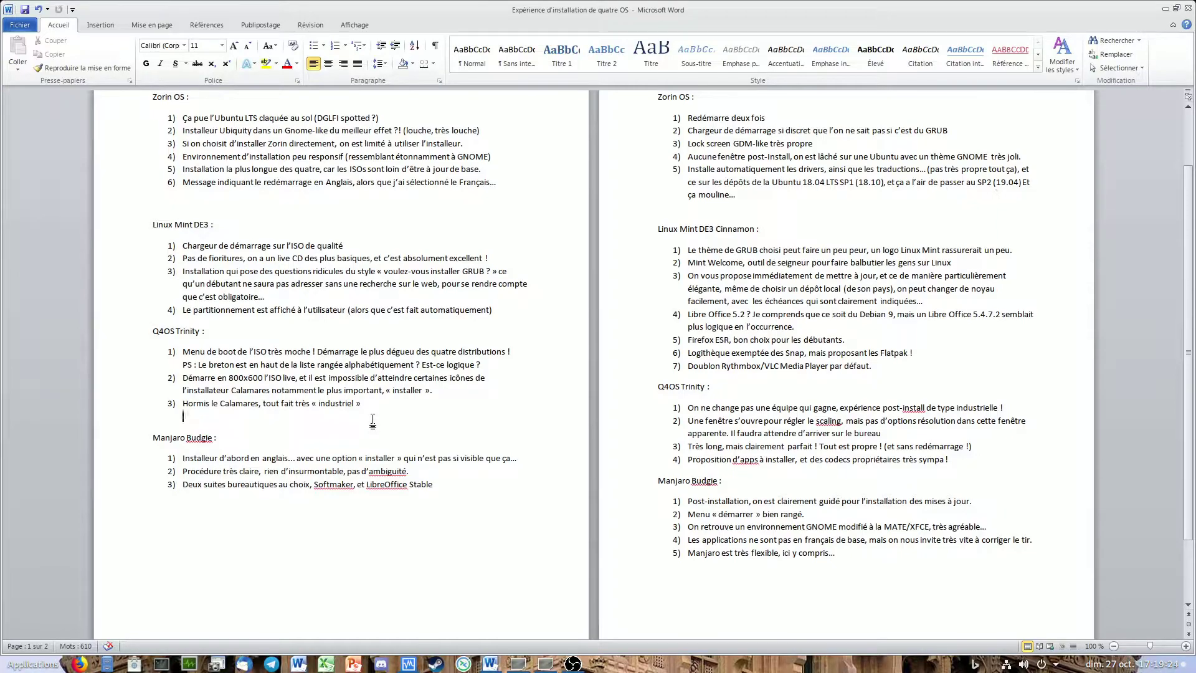
double_click(518, 664)
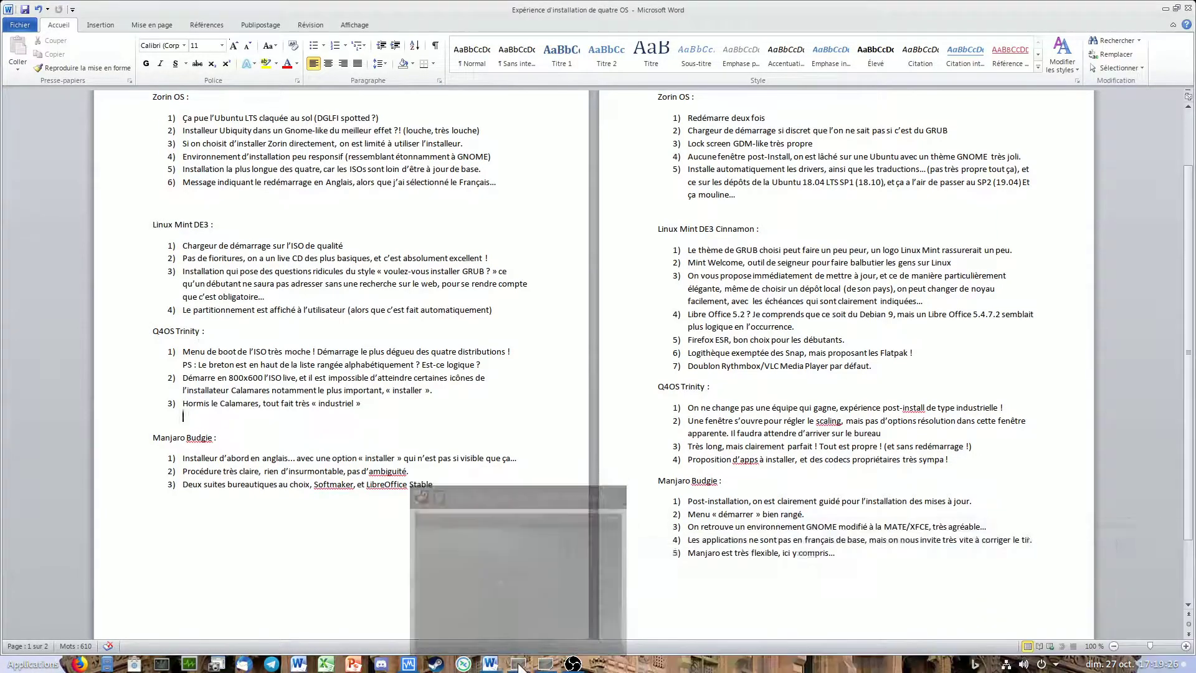
left_click(518, 664)
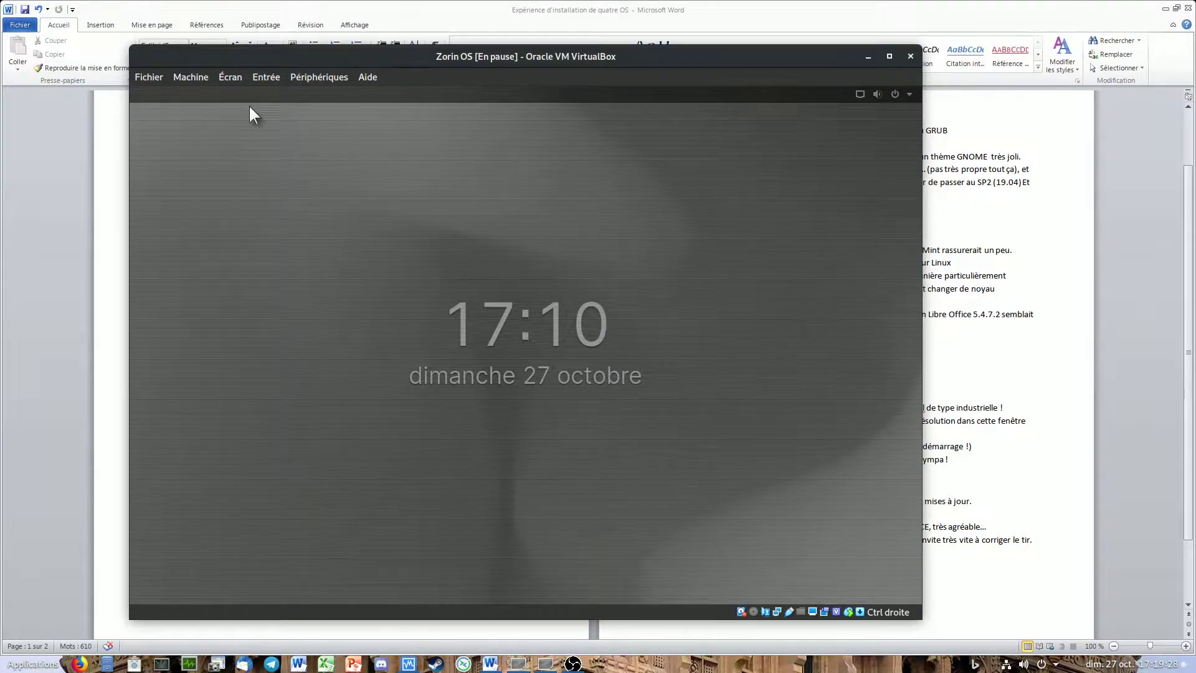
left_click(868, 56)
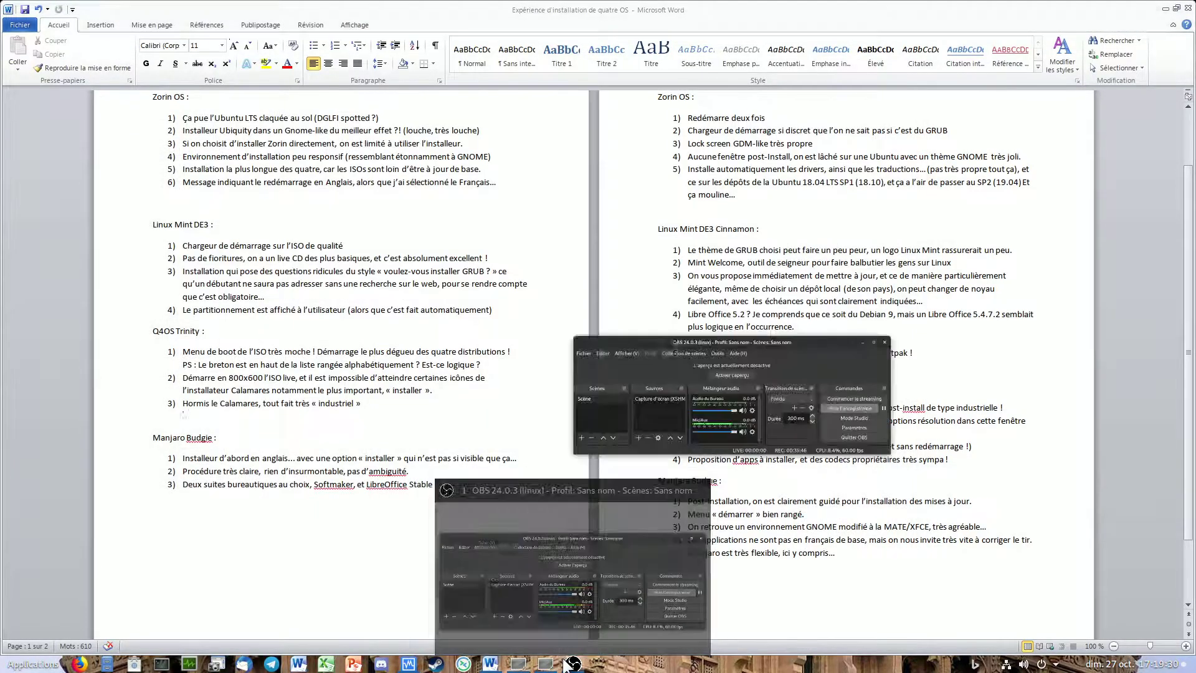